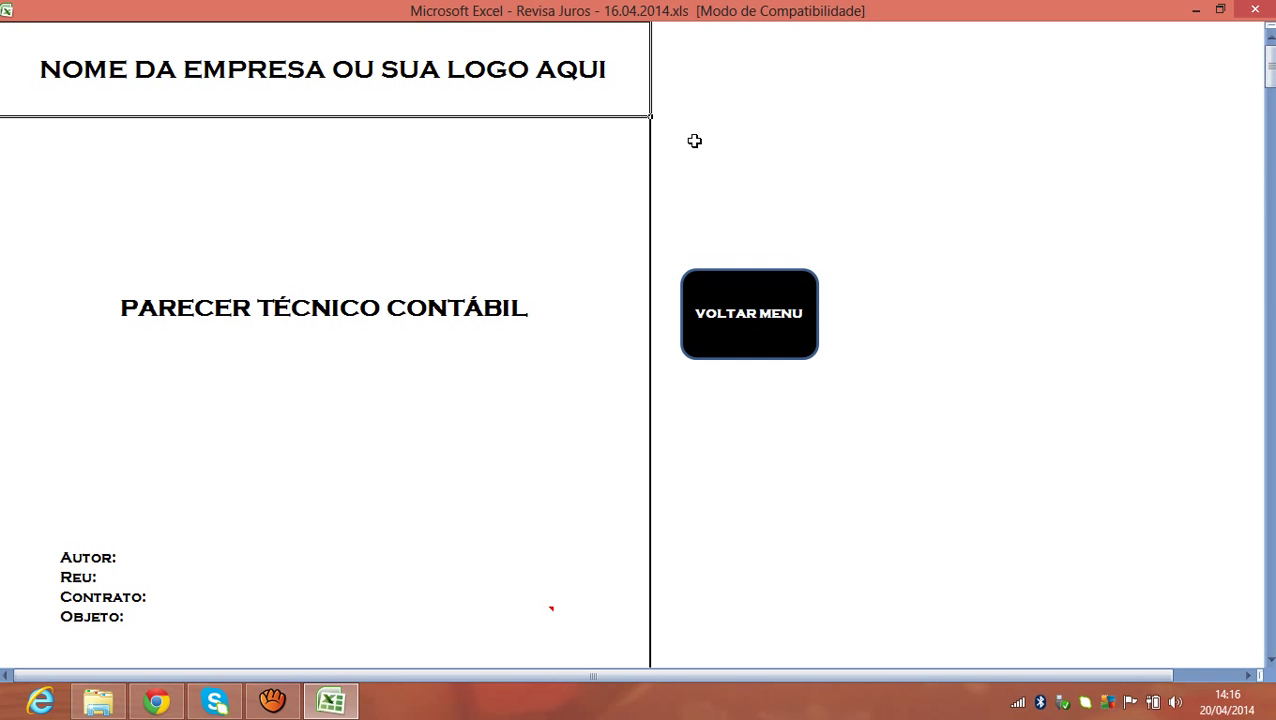
# Replace the cover's header placeholder text with the title 'REVISA JUROS'.
pyautogui.write('REVISA JUROS')
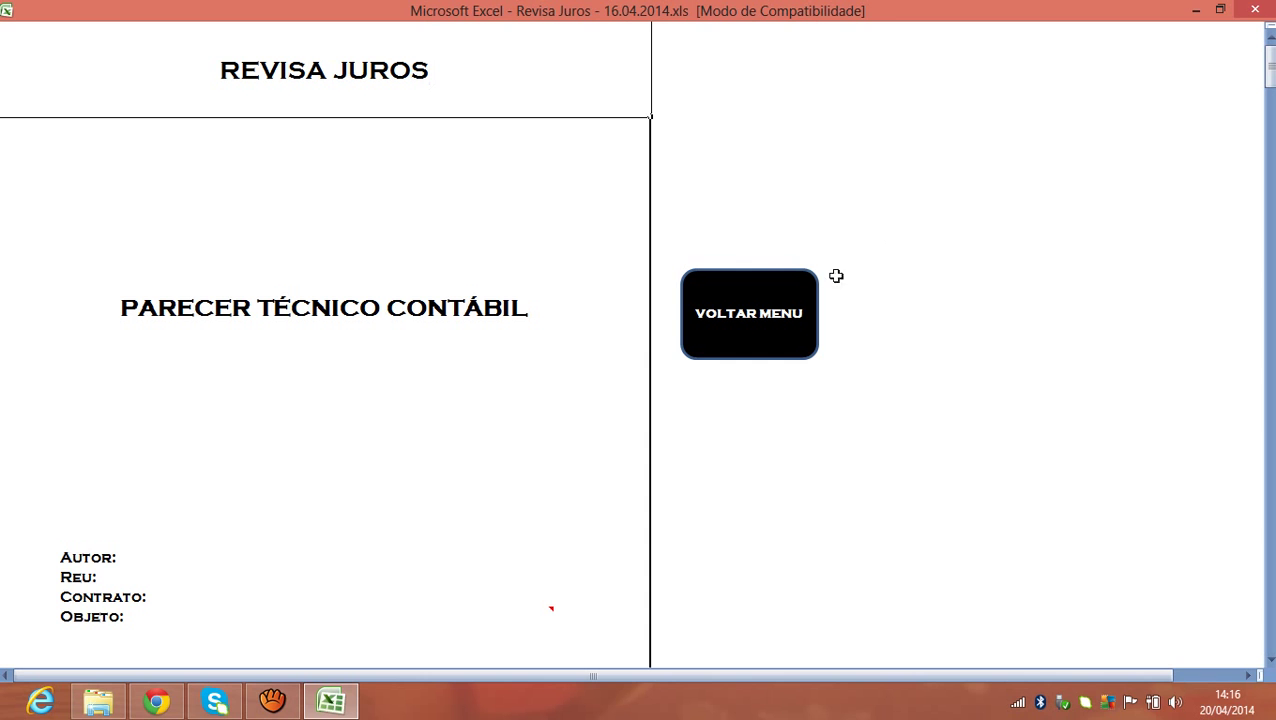
pyautogui.click(927, 239)
pyautogui.click(527, 117)
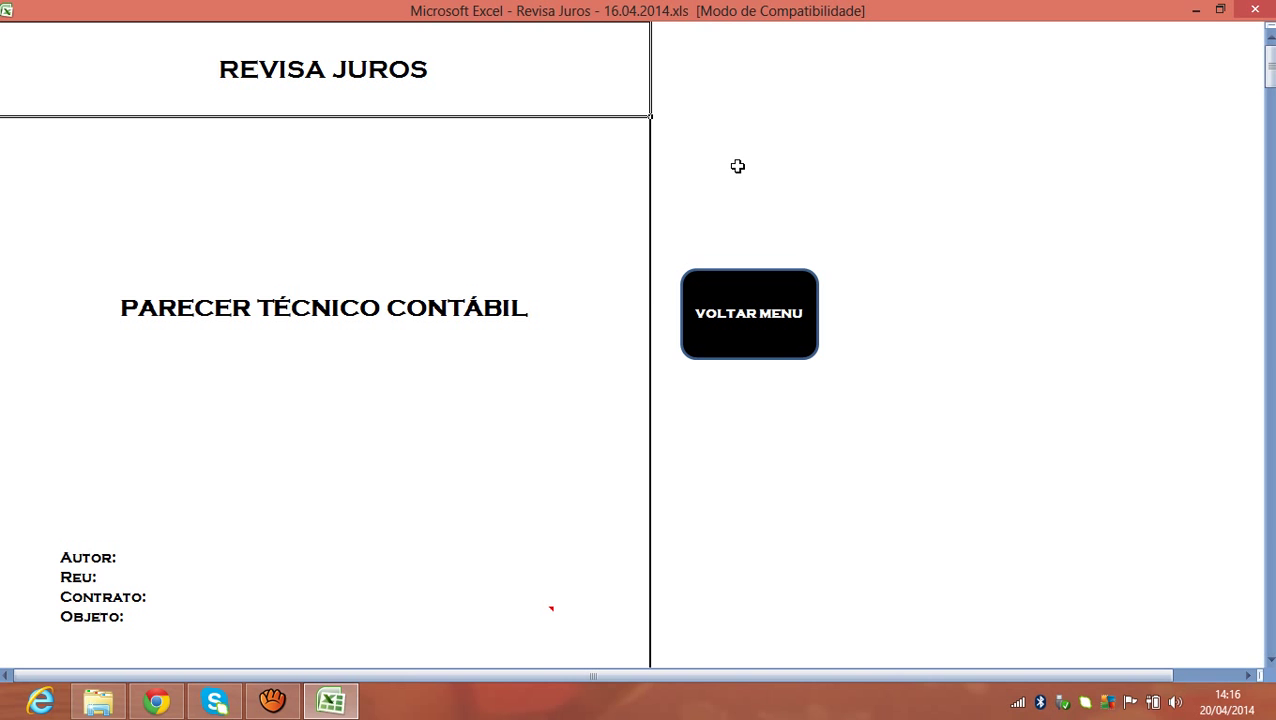
pyautogui.moveTo(1268, 71); pyautogui.dragTo(995, 95)
pyautogui.moveTo(1270, 66); pyautogui.dragTo(1270, 66)
pyautogui.moveTo(1270, 66); pyautogui.dragTo(1270, 180)
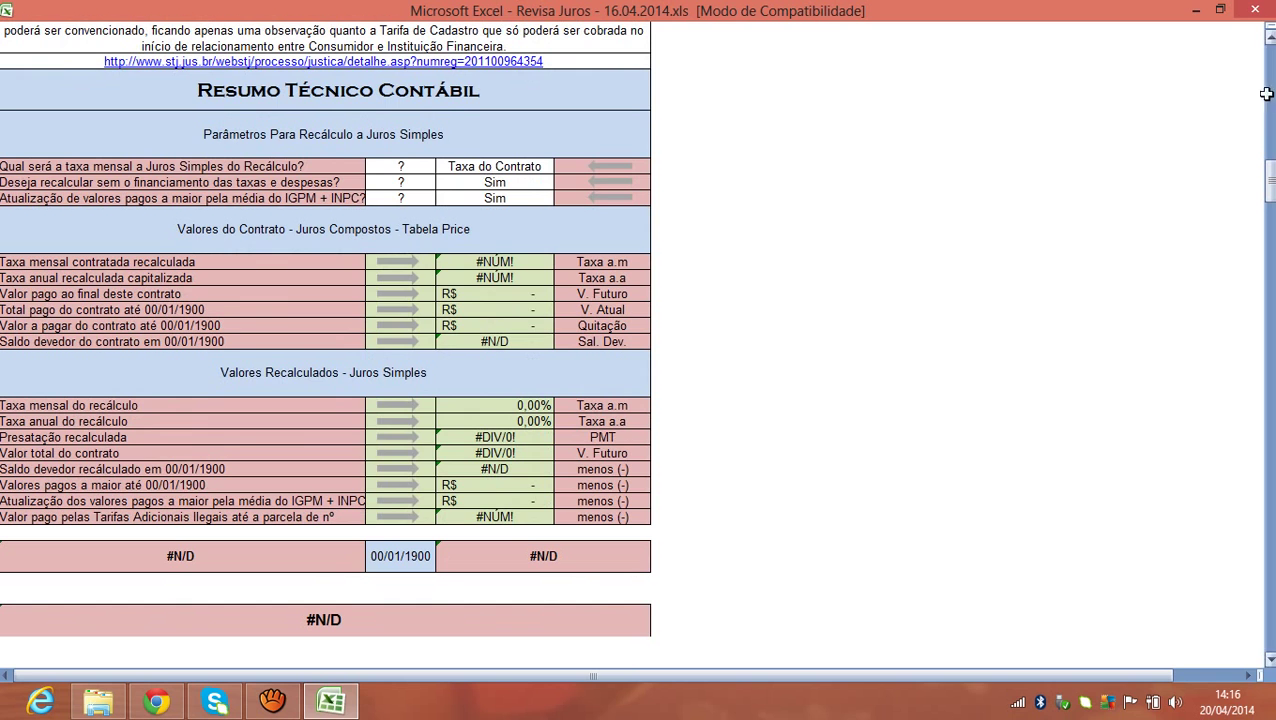
pyautogui.moveTo(1268, 182); pyautogui.dragTo(1268, 77)
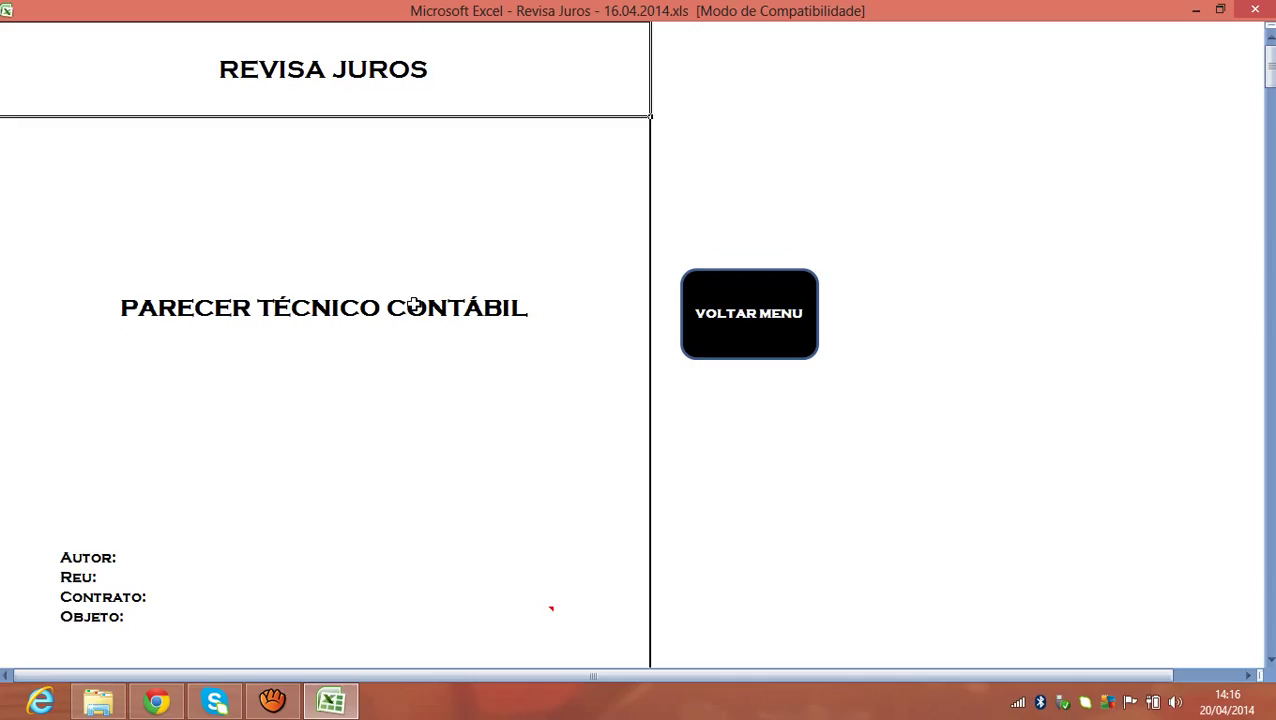
pyautogui.click(414, 307)
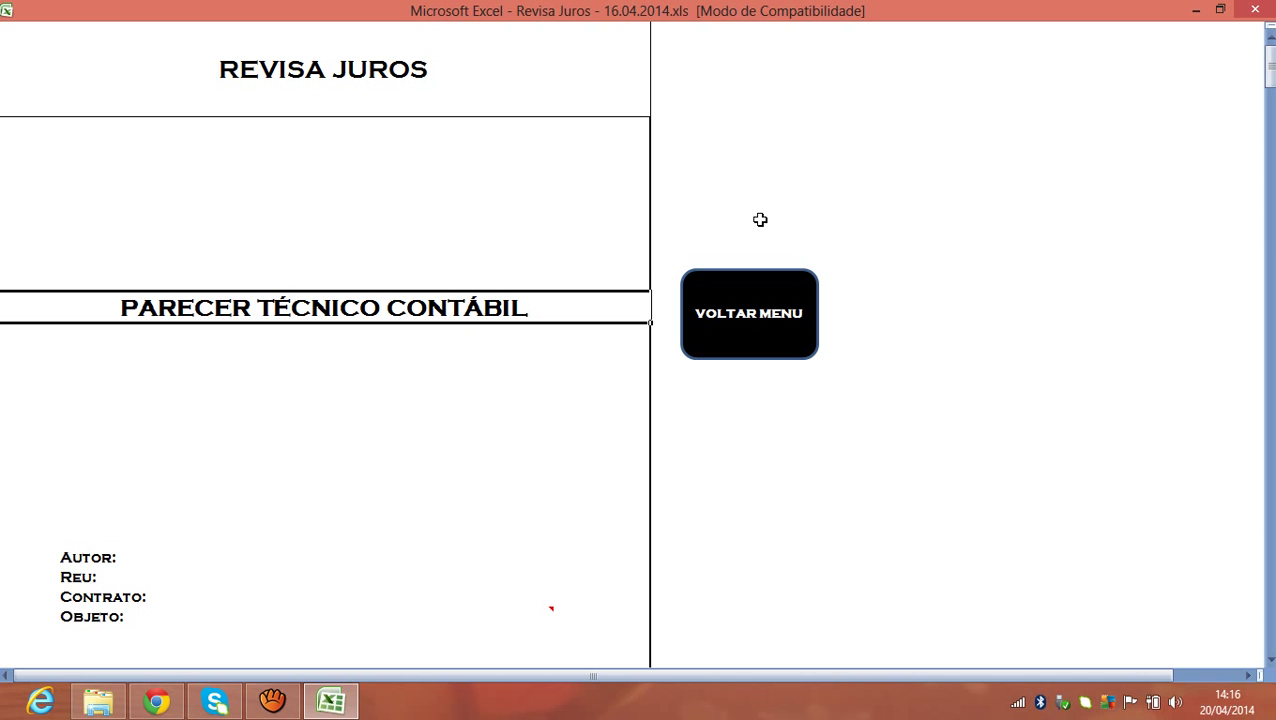
pyautogui.write('LAUDO CONTÁBIÇ')
pyautogui.press('Return')
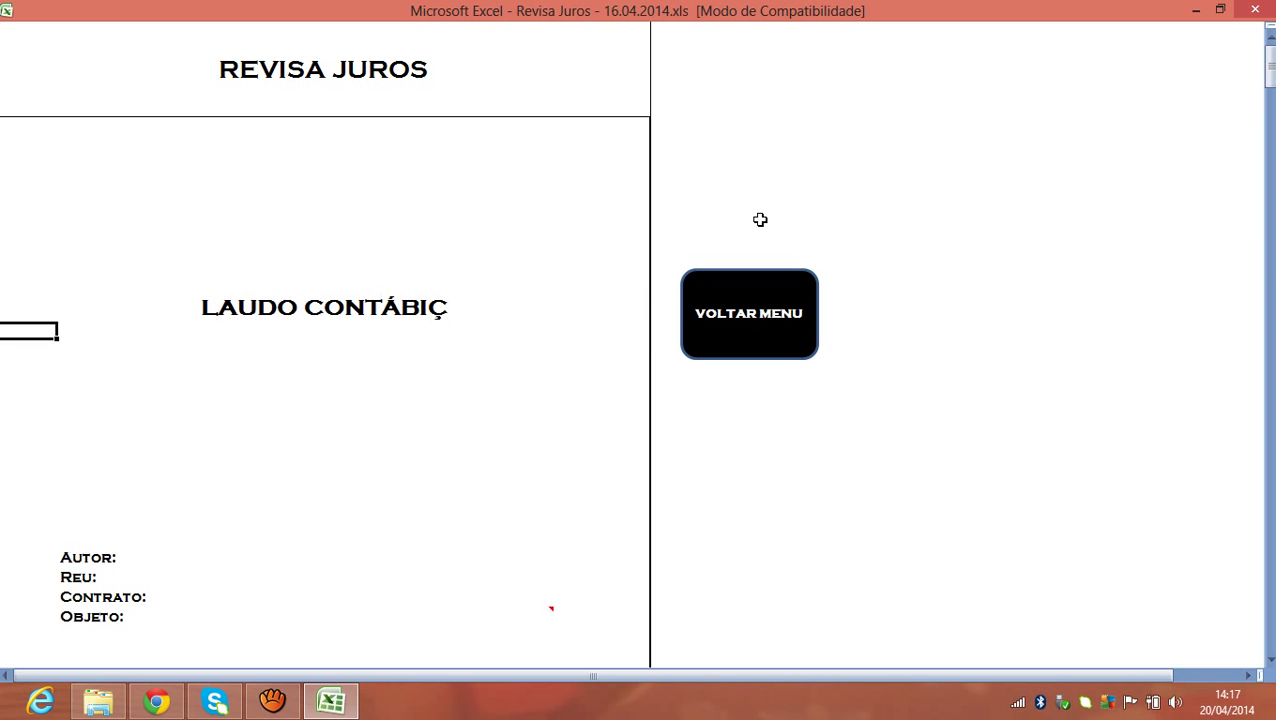
pyautogui.press('Up')
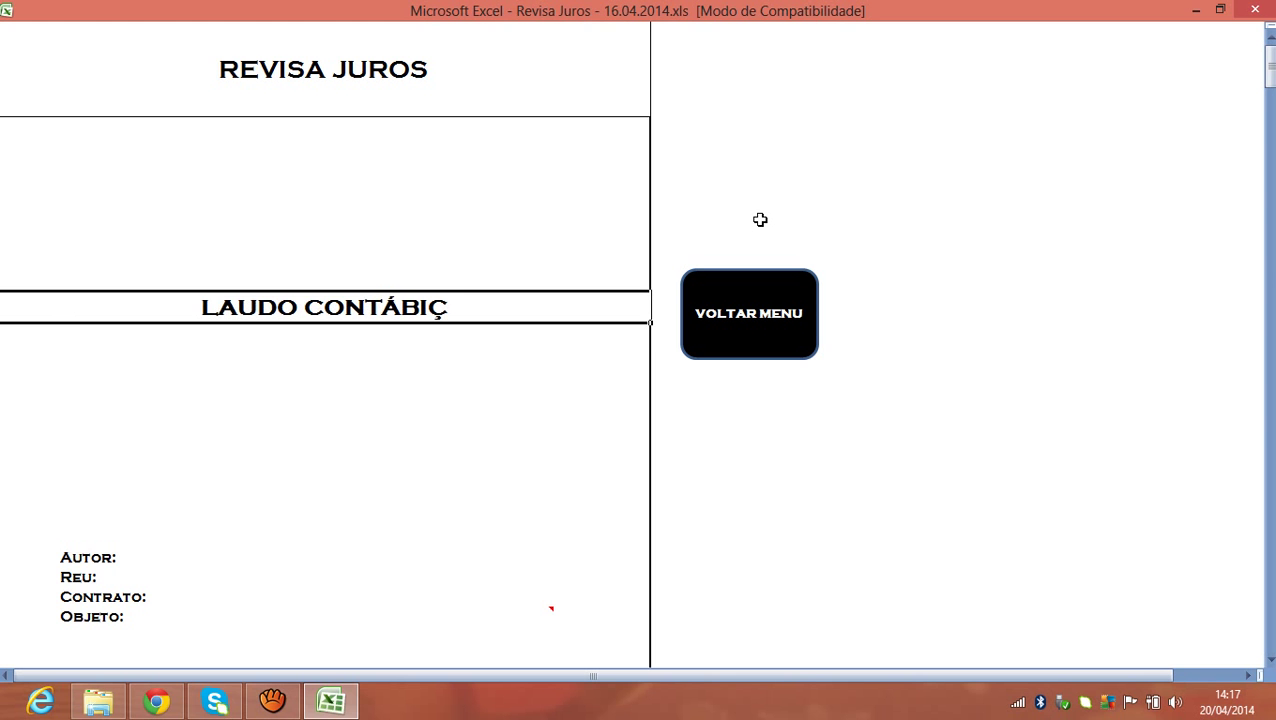
pyautogui.write('PARECER TÉCNICO CONTÁBIL')
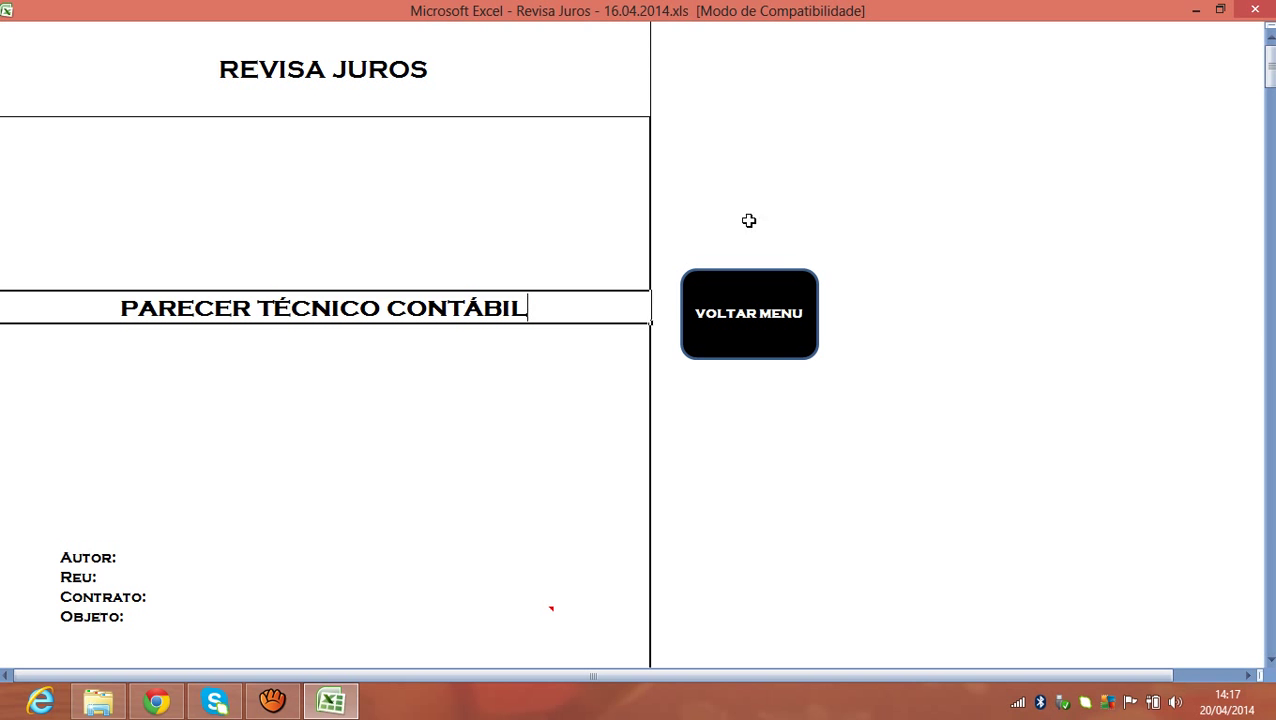
pyautogui.press('Tab')
pyautogui.moveTo(1268, 88); pyautogui.dragTo(1256, 110)
# Enter the plaintiff's full name in the cover's Autor field.
pyautogui.click(393, 105)
pyautogui.click(327, 130)
pyautogui.click(316, 119)
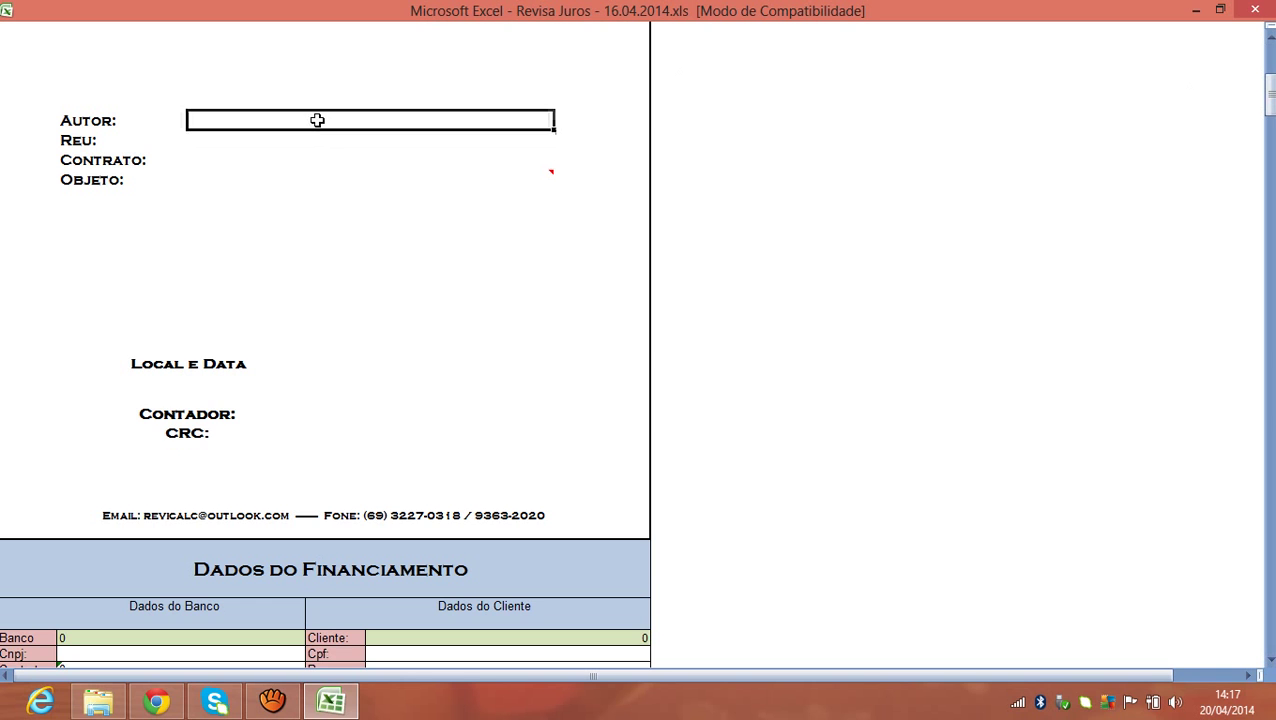
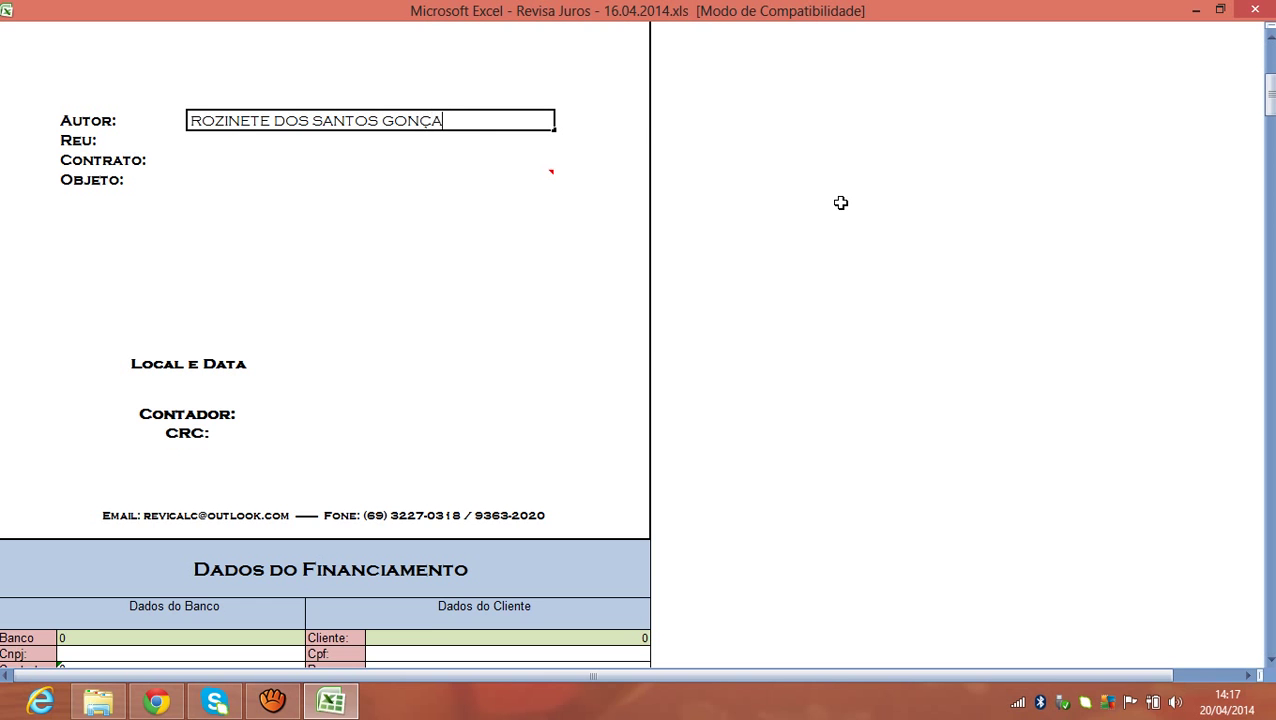
pyautogui.press('Tab')
# Set Reu to BV FINANCEIRA and enter the contract number under Contrato.
pyautogui.click(364, 142)
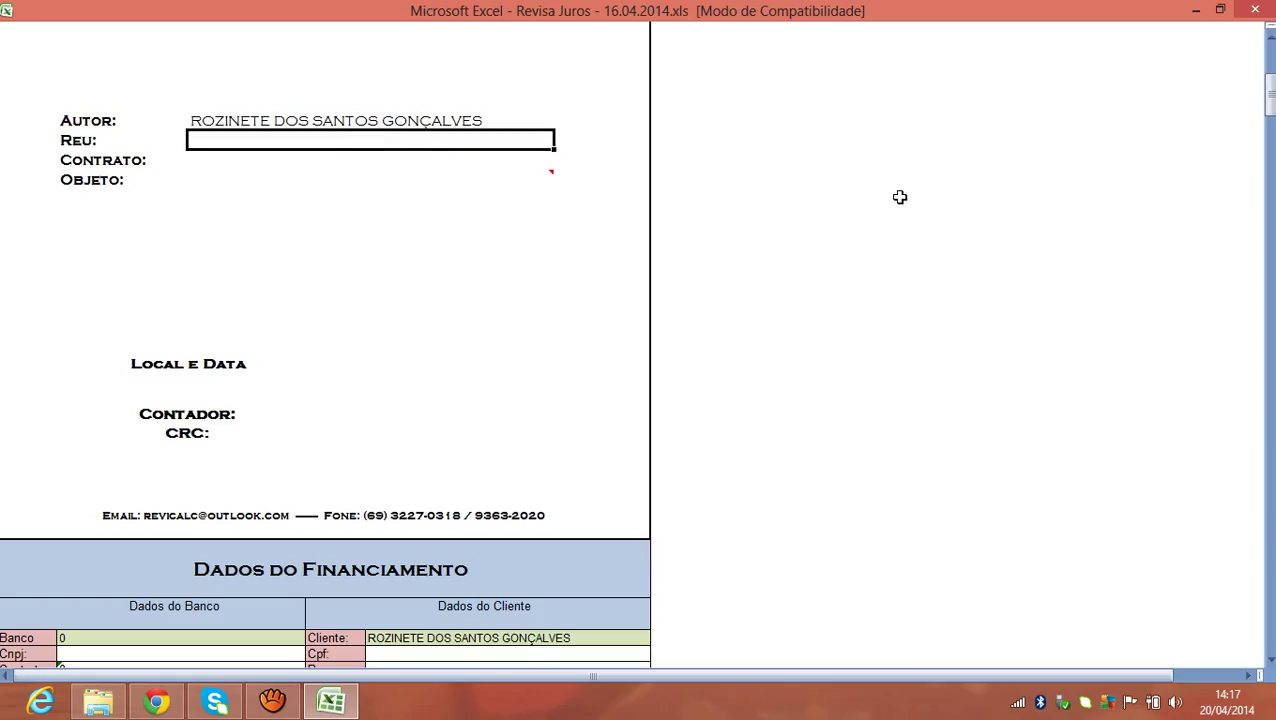
pyautogui.write('BV FINANCEIRA')
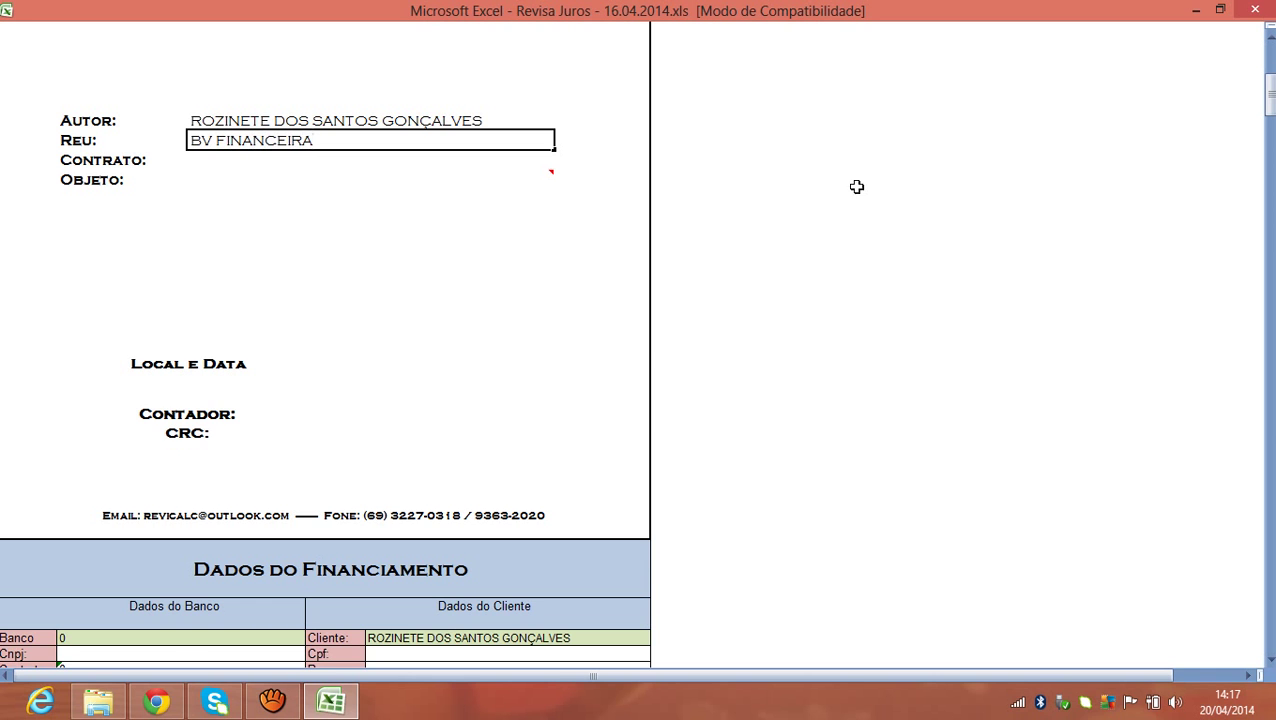
pyautogui.press('Tab')
pyautogui.click(373, 165)
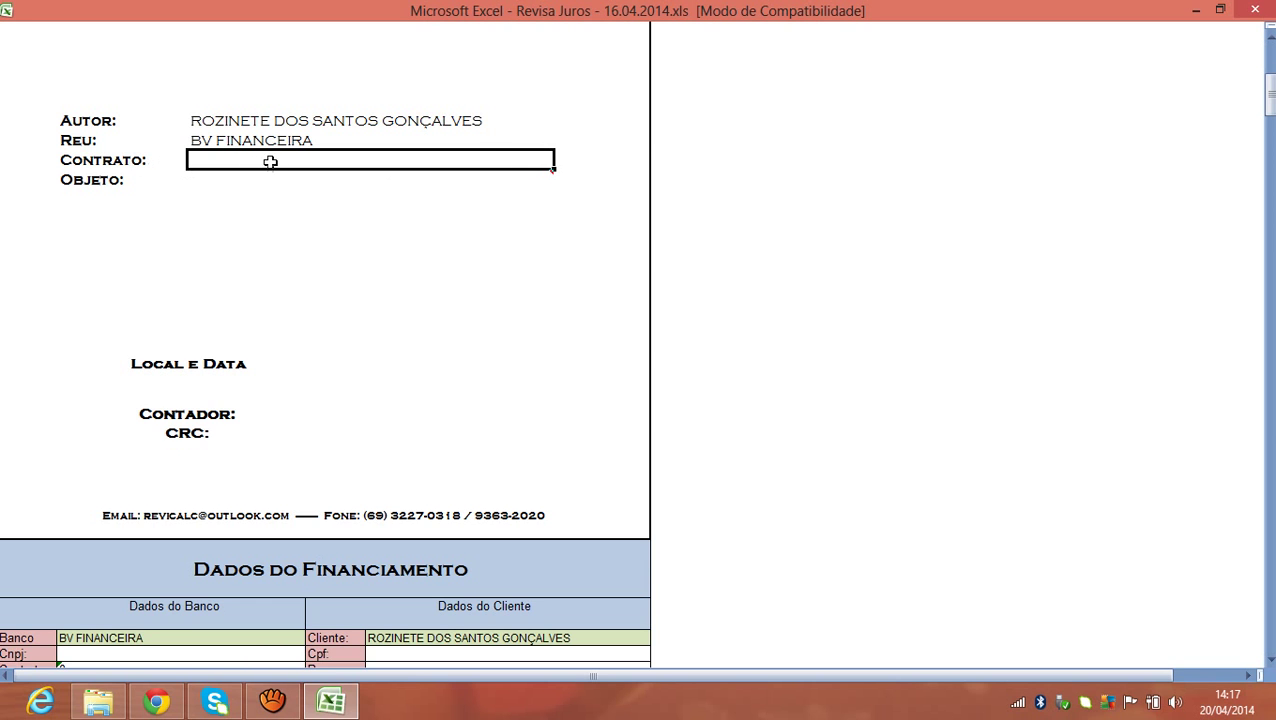
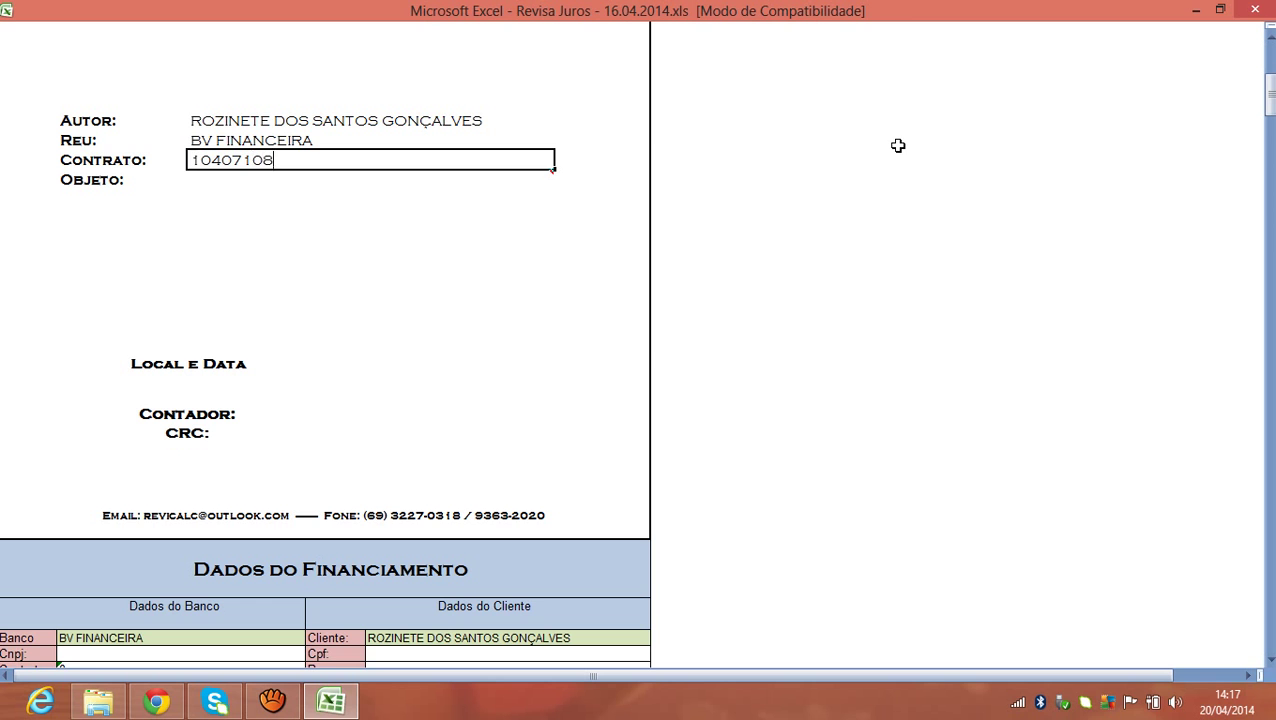
pyautogui.click(428, 195)
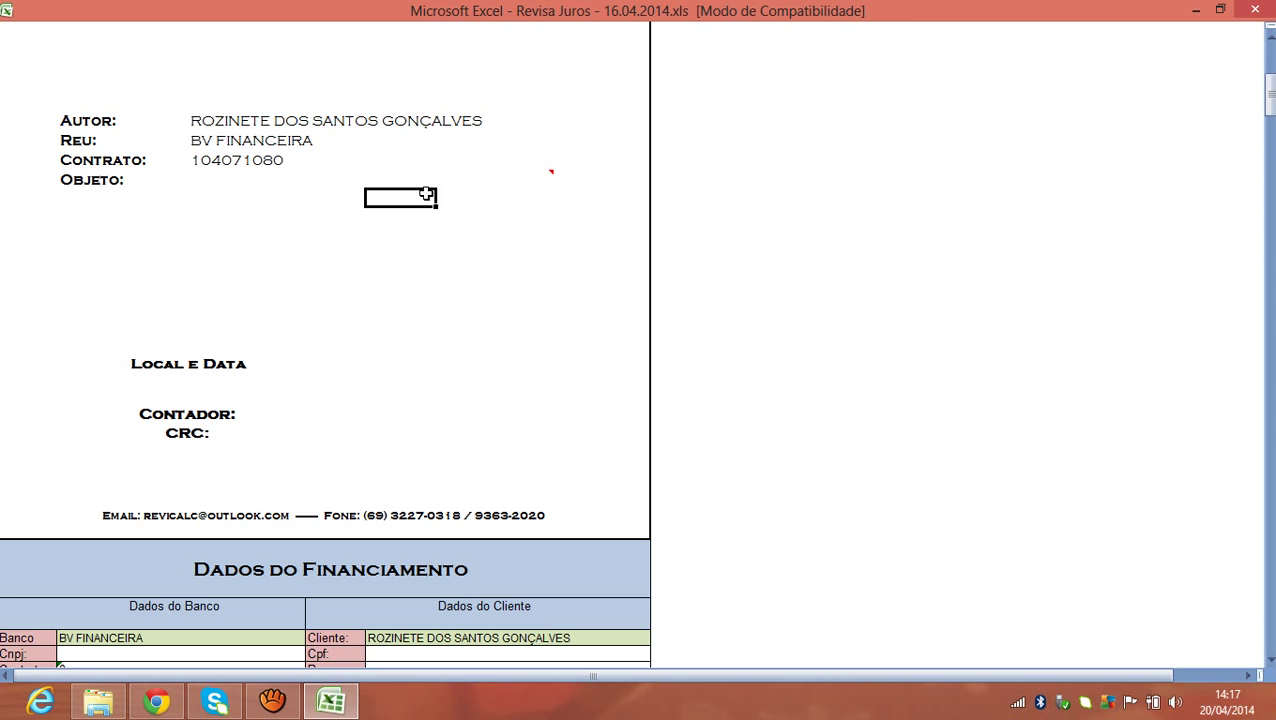
pyautogui.click(325, 173)
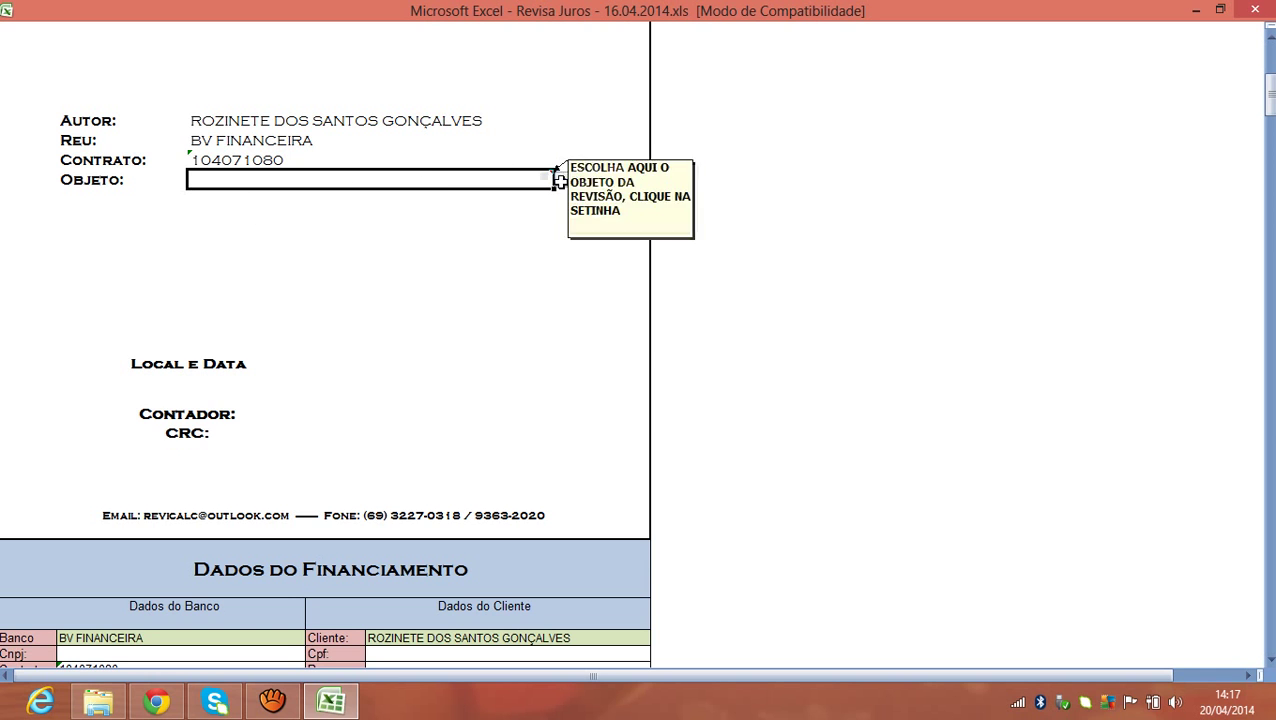
# Choose 'CDC - Crédito Direto ao Consumidor - Veículo' from the Objeto dropdown list.
pyautogui.click(561, 179)
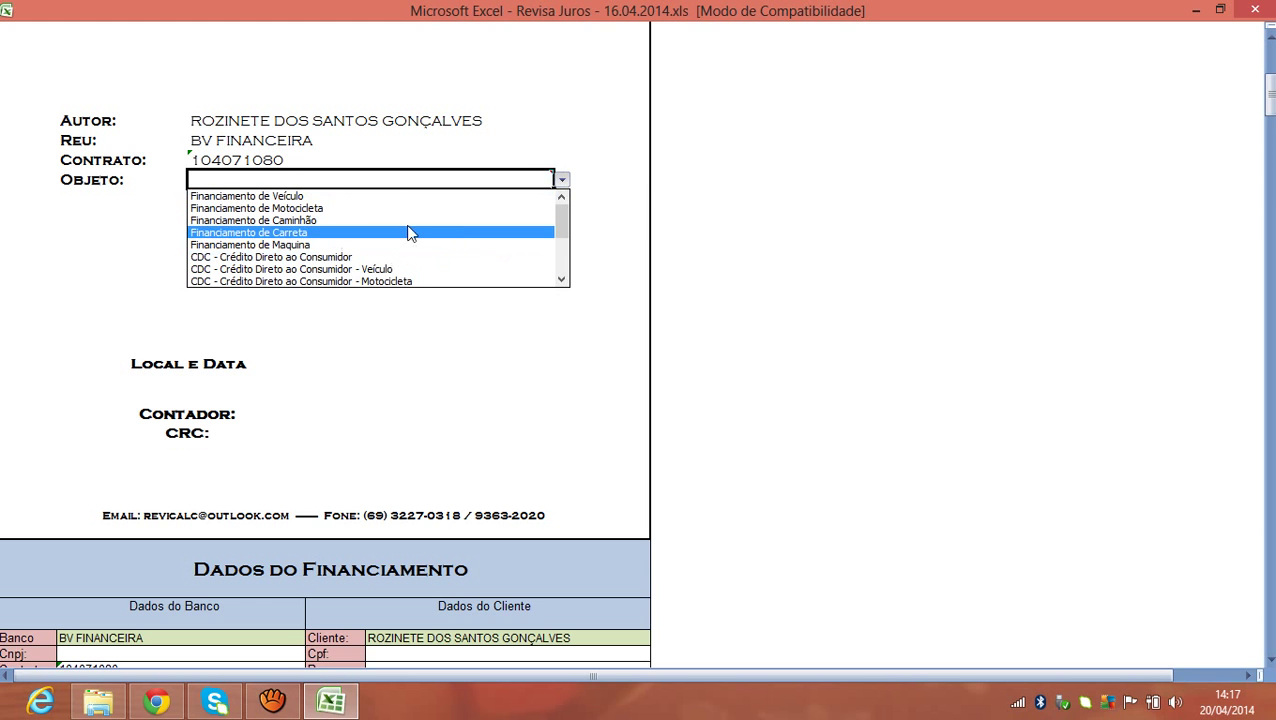
pyautogui.moveTo(560, 220)
pyautogui.mouseDown()
pyautogui.moveTo(561, 264)
pyautogui.moveTo(560, 233)
pyautogui.moveTo(538, 223)
pyautogui.mouseUp()
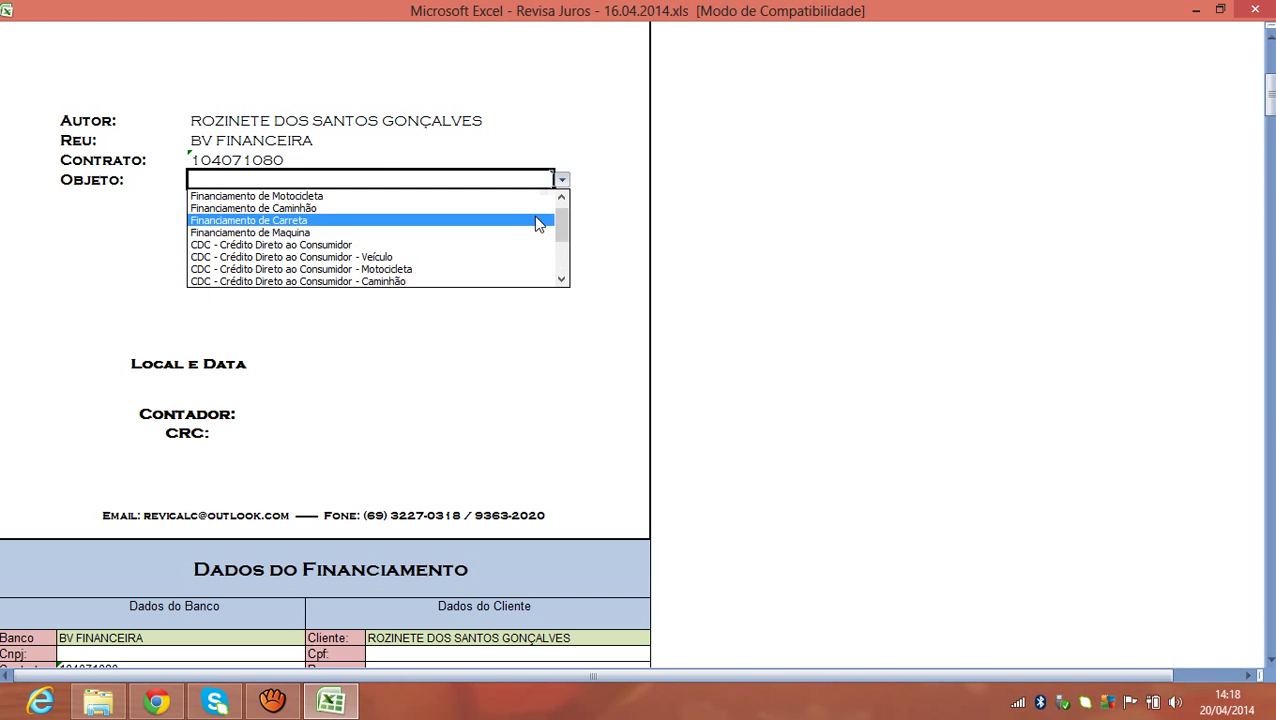
pyautogui.click(490, 260)
pyautogui.click(489, 258)
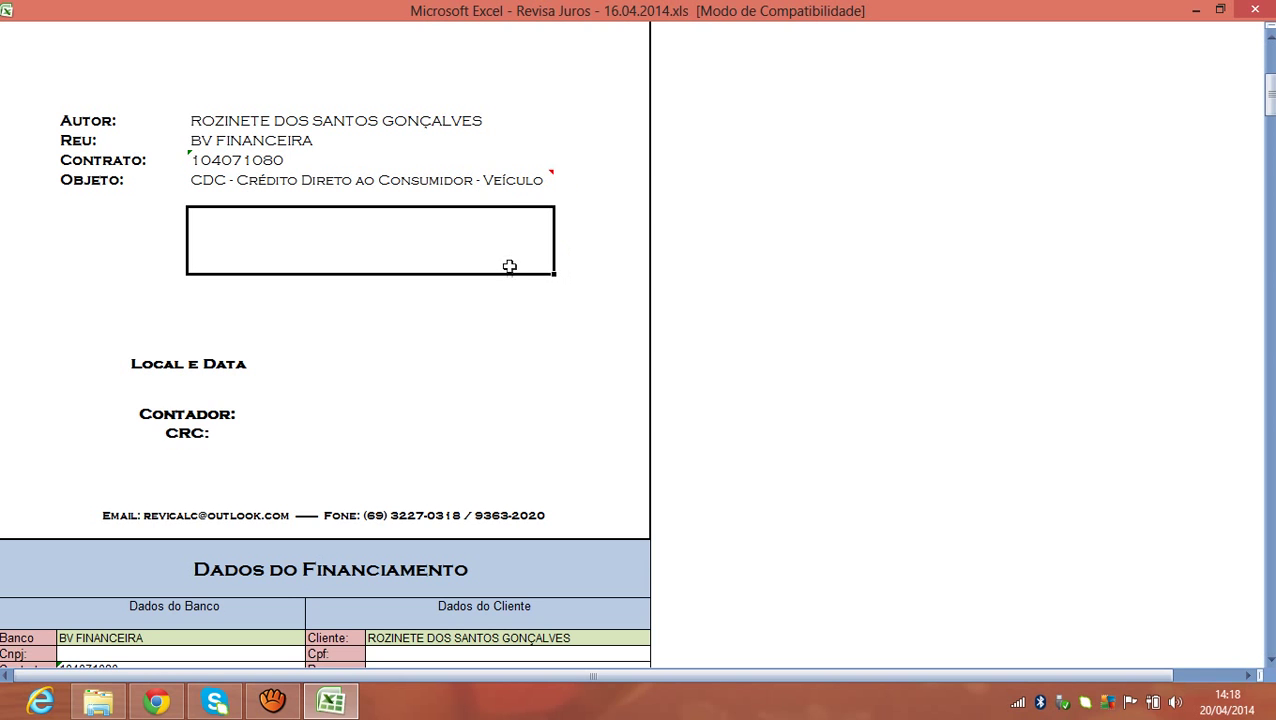
pyautogui.click(507, 183)
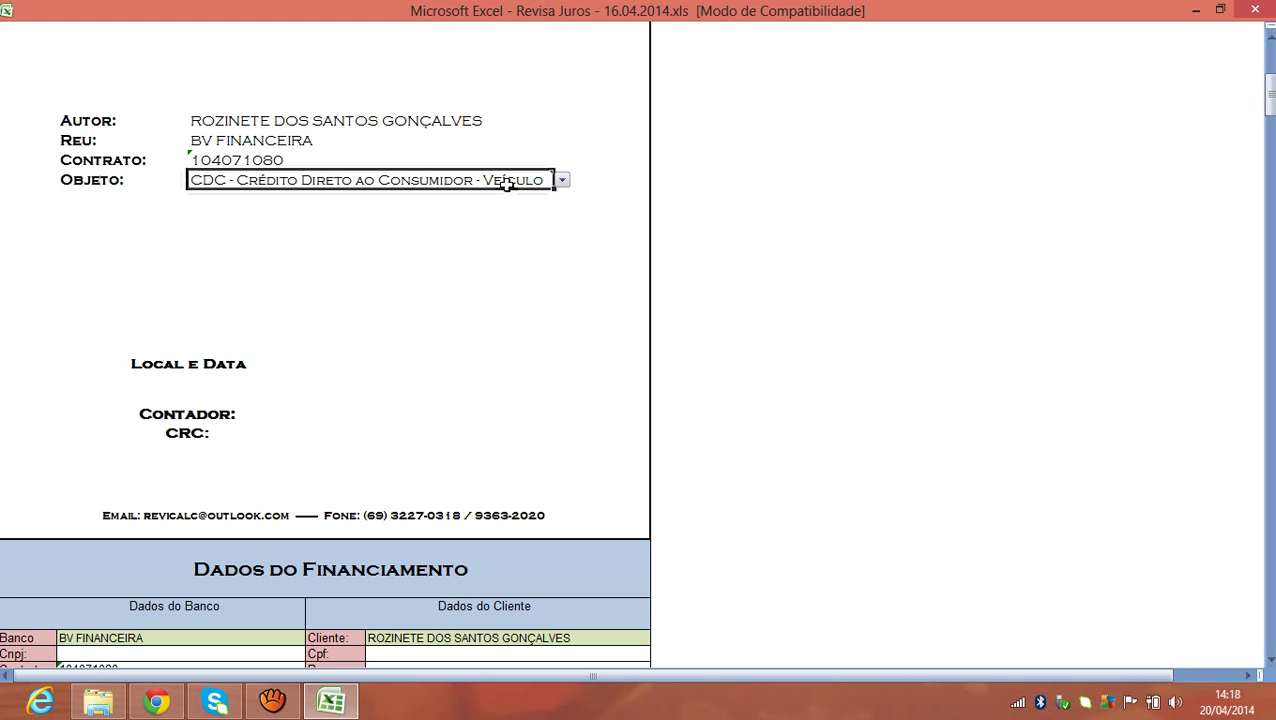
pyautogui.click(561, 180)
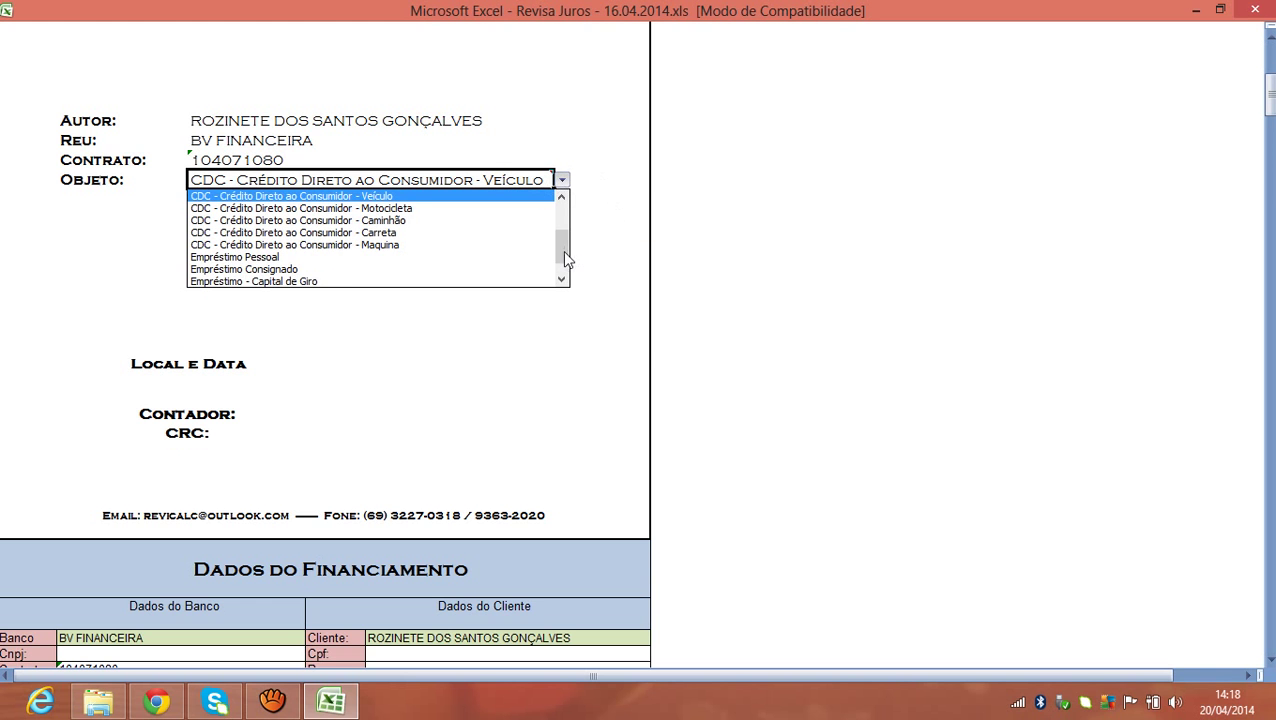
pyautogui.scroll(-1, 564, 258)
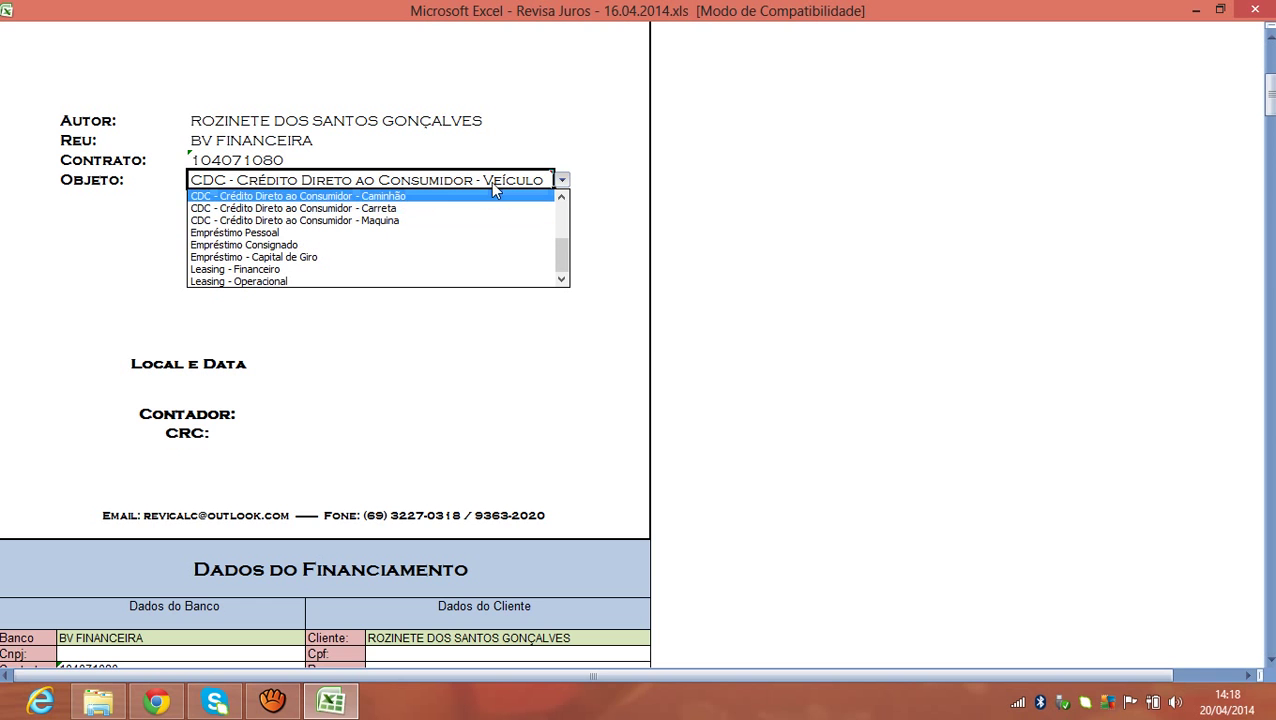
pyautogui.click(572, 162)
pyautogui.click(497, 262)
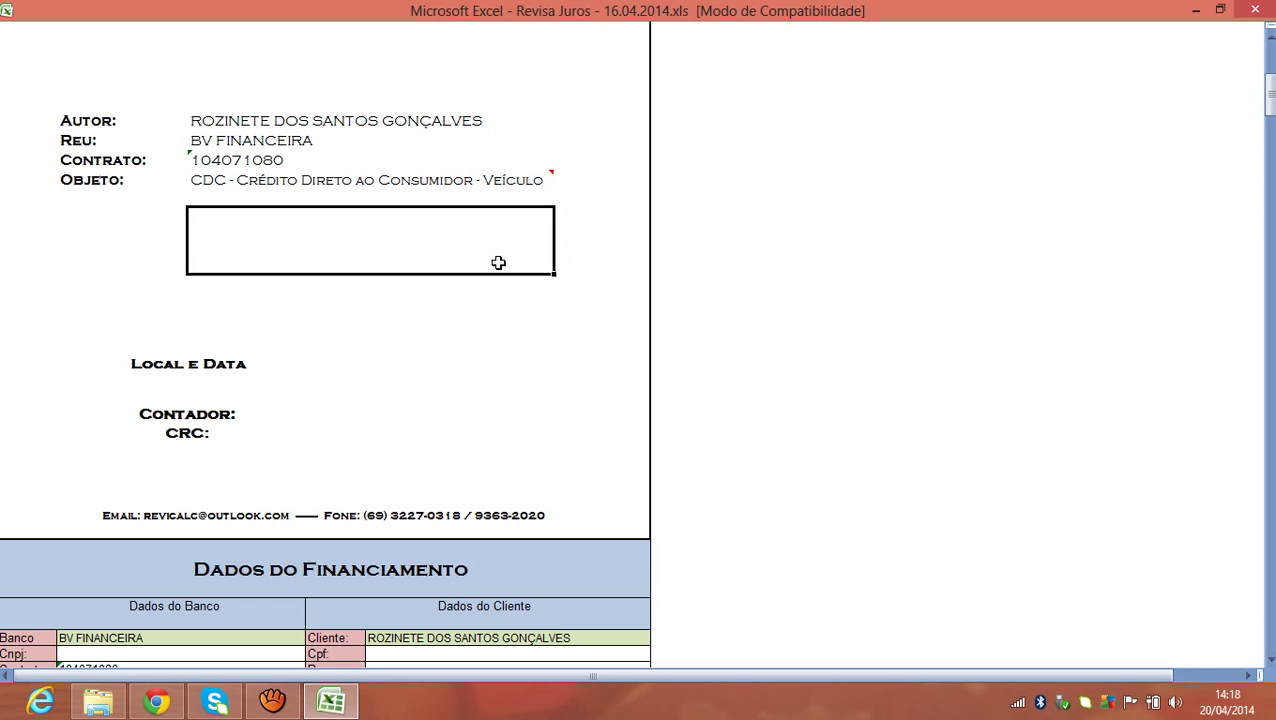
pyautogui.click(483, 181)
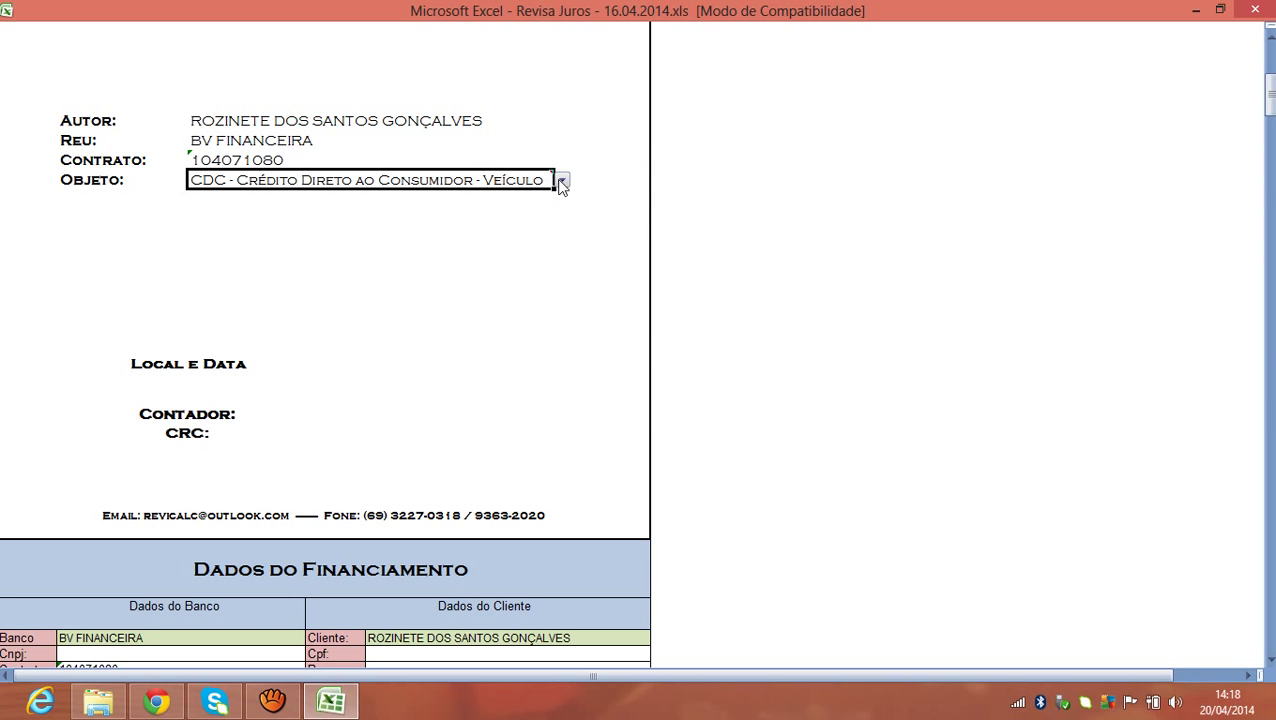
# Type 'Porto Velho - RO - 20 de Abril 2014' into the Local e Data field.
pyautogui.click(347, 361)
pyautogui.write('P')
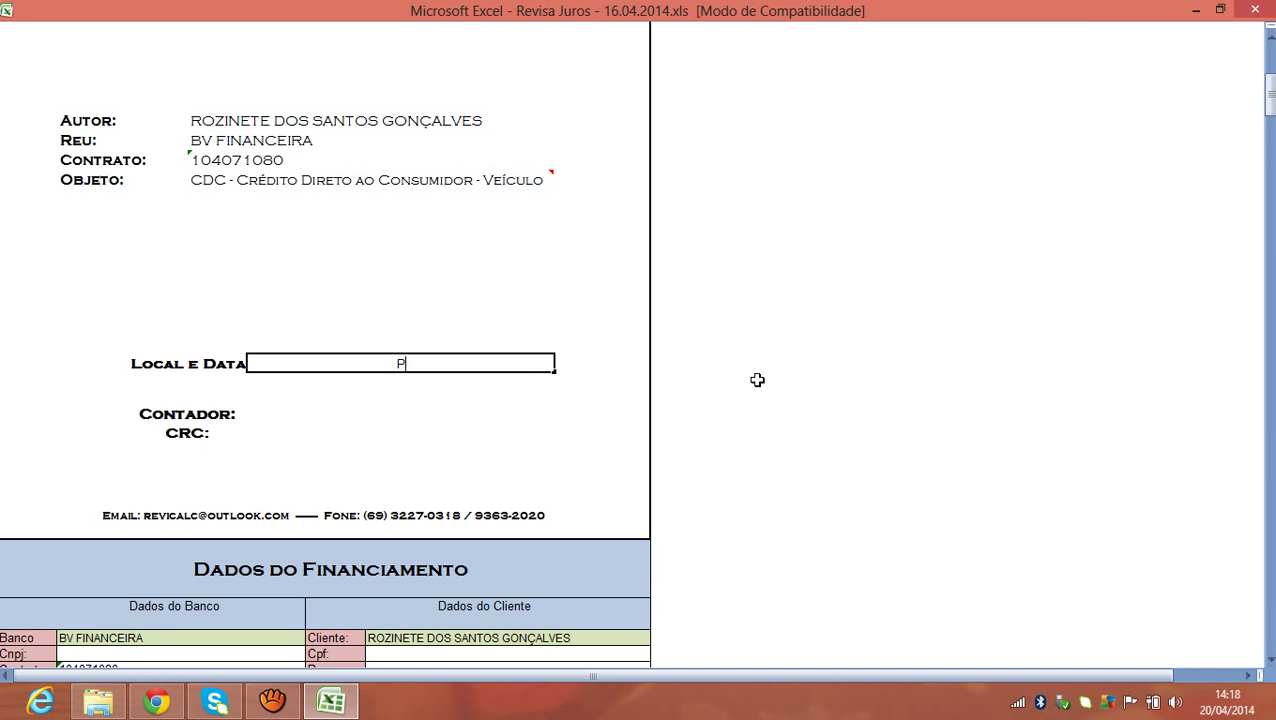
pyautogui.write('or')
pyautogui.write('rto Velho')
pyautogui.write(' - RO')
pyautogui.write(' -')
pyautogui.write(' 20')
pyautogui.write(' de ')
pyautogui.write('Abril ')
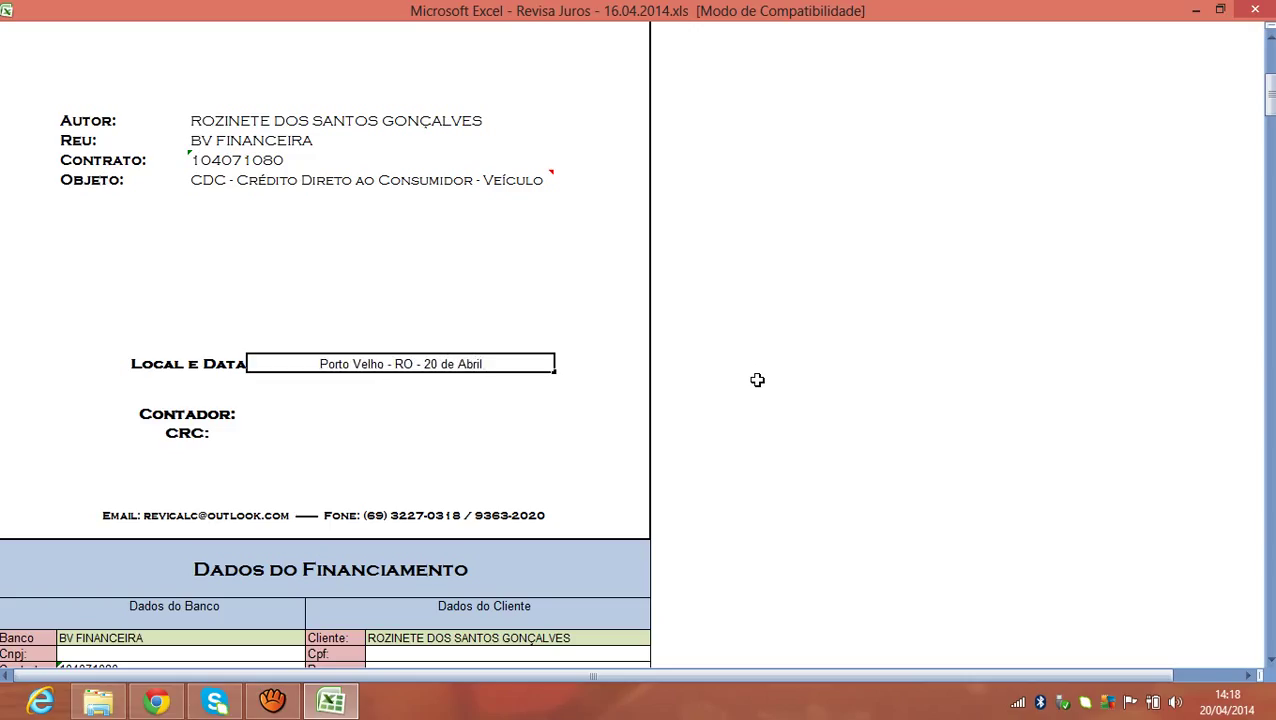
pyautogui.write('2014')
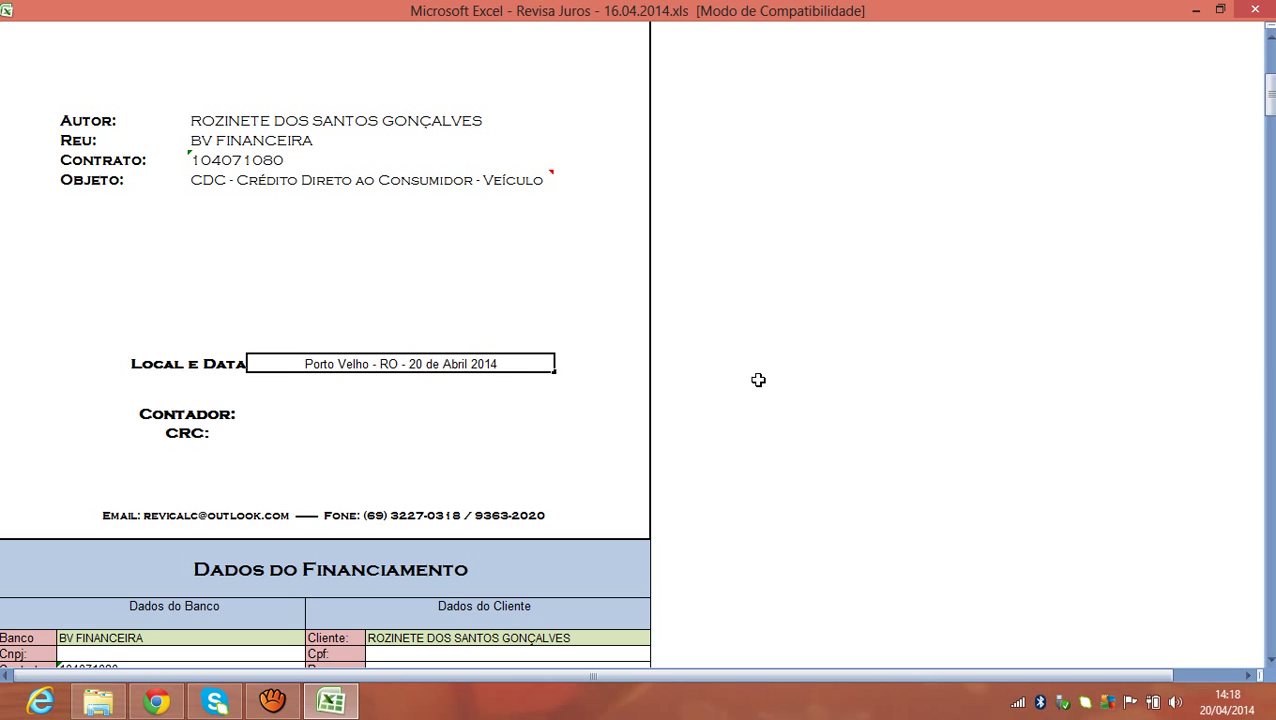
# Enter the accountant's name and CRC registration number in the signature block.
pyautogui.click(392, 413)
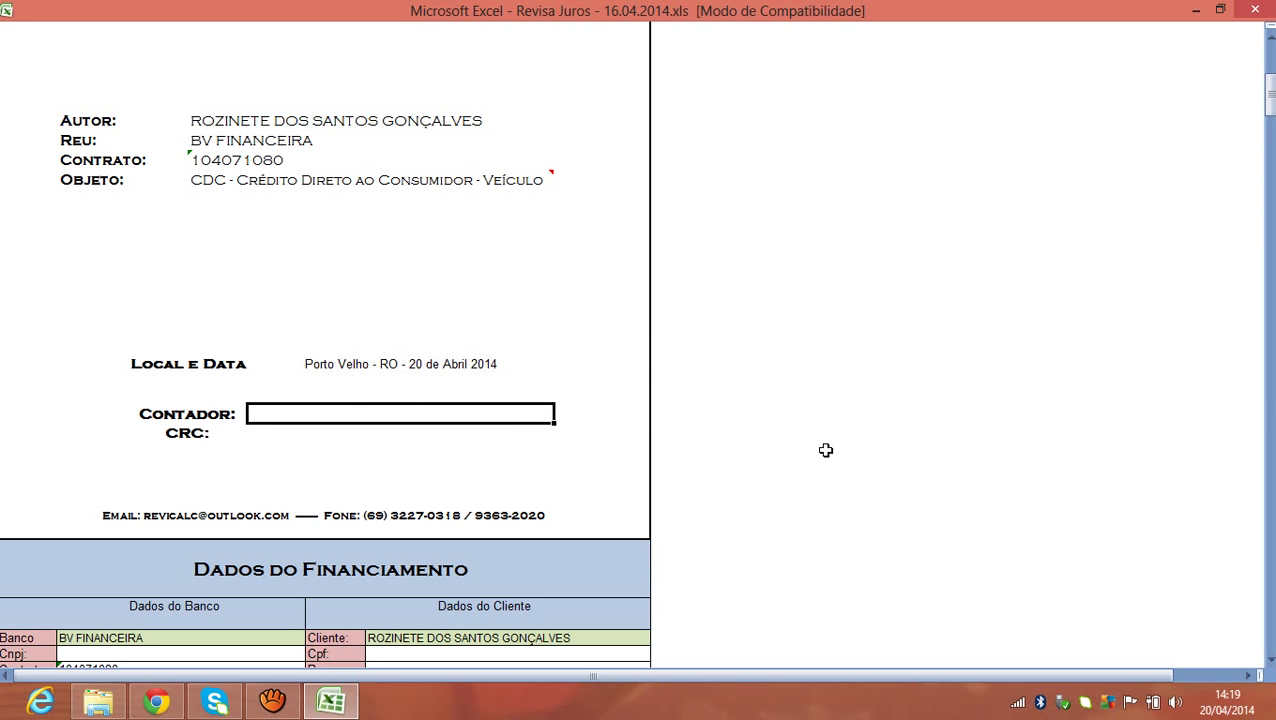
pyautogui.write('Jose')
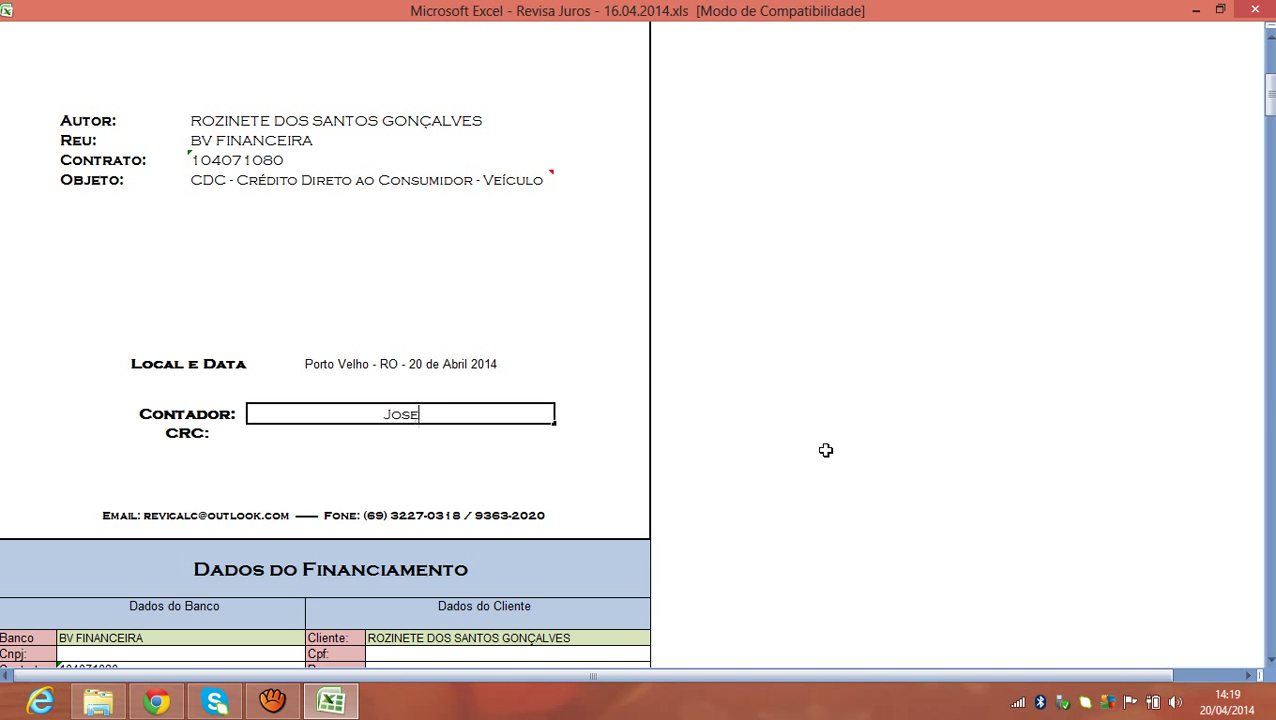
pyautogui.press('BackSpace')
pyautogui.press('BackSpace')
pyautogui.press('BackSpace')
pyautogui.press('BackSpace')
pyautogui.press('Tab')
pyautogui.click(403, 433)
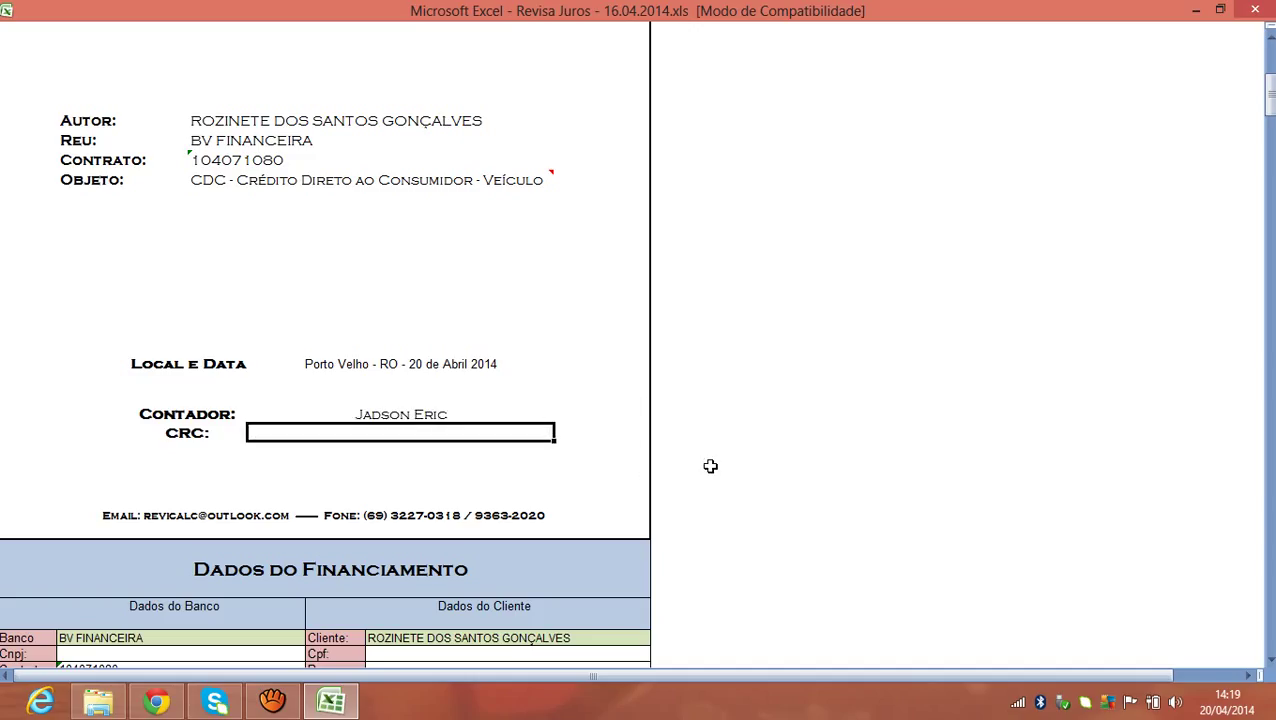
pyautogui.write('RO')
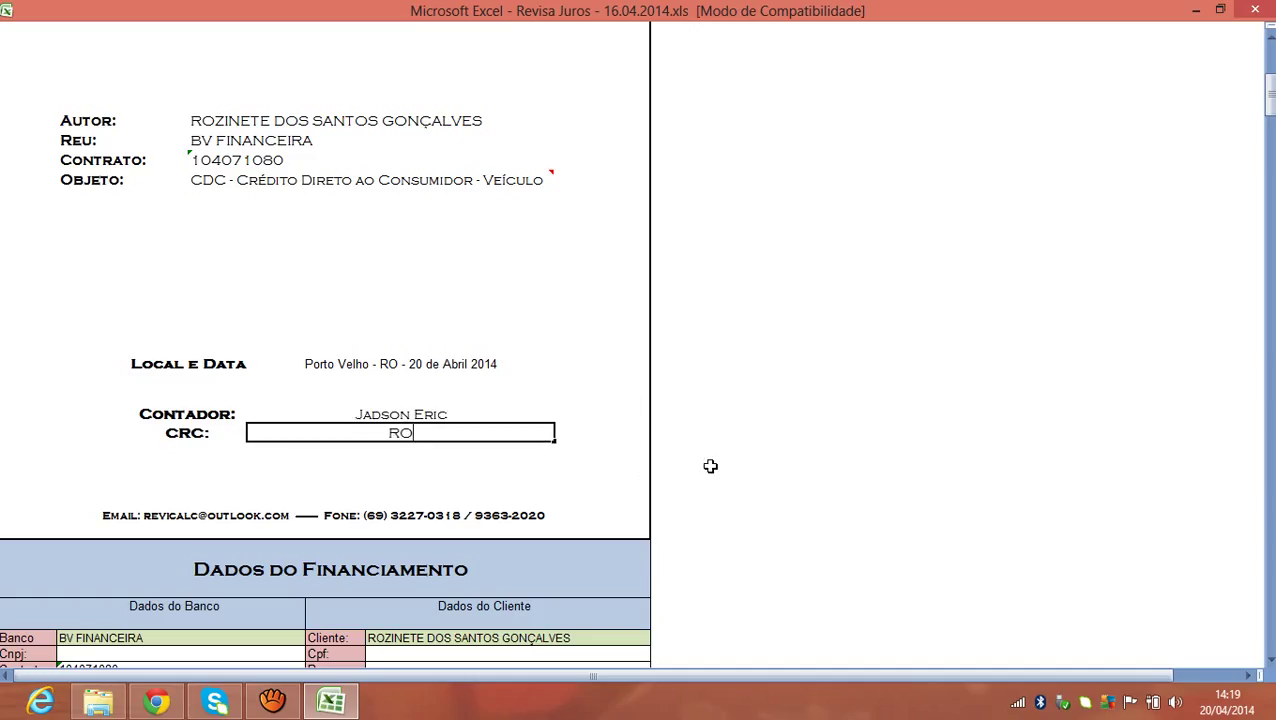
pyautogui.write(':')
pyautogui.press('BackSpace')
pyautogui.write(':3055-')
pyautogui.write('7')
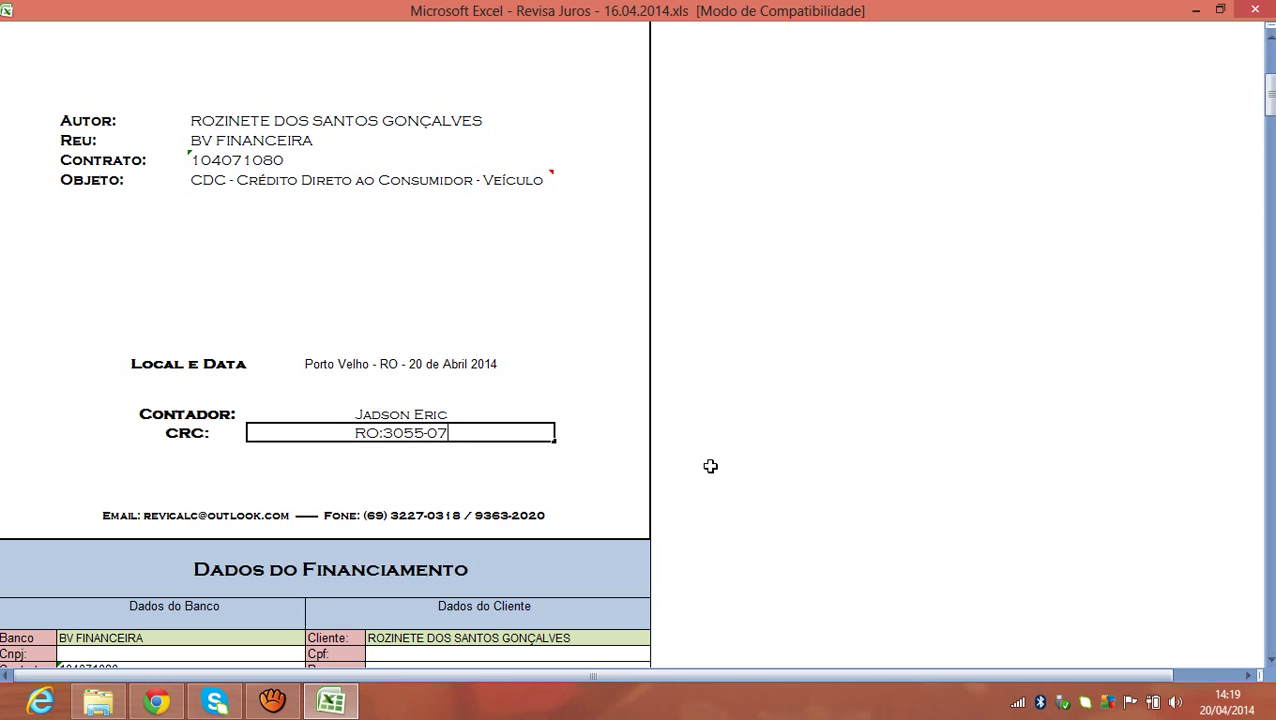
pyautogui.press('BackSpace')
pyautogui.write('-7')
pyautogui.press('Return')
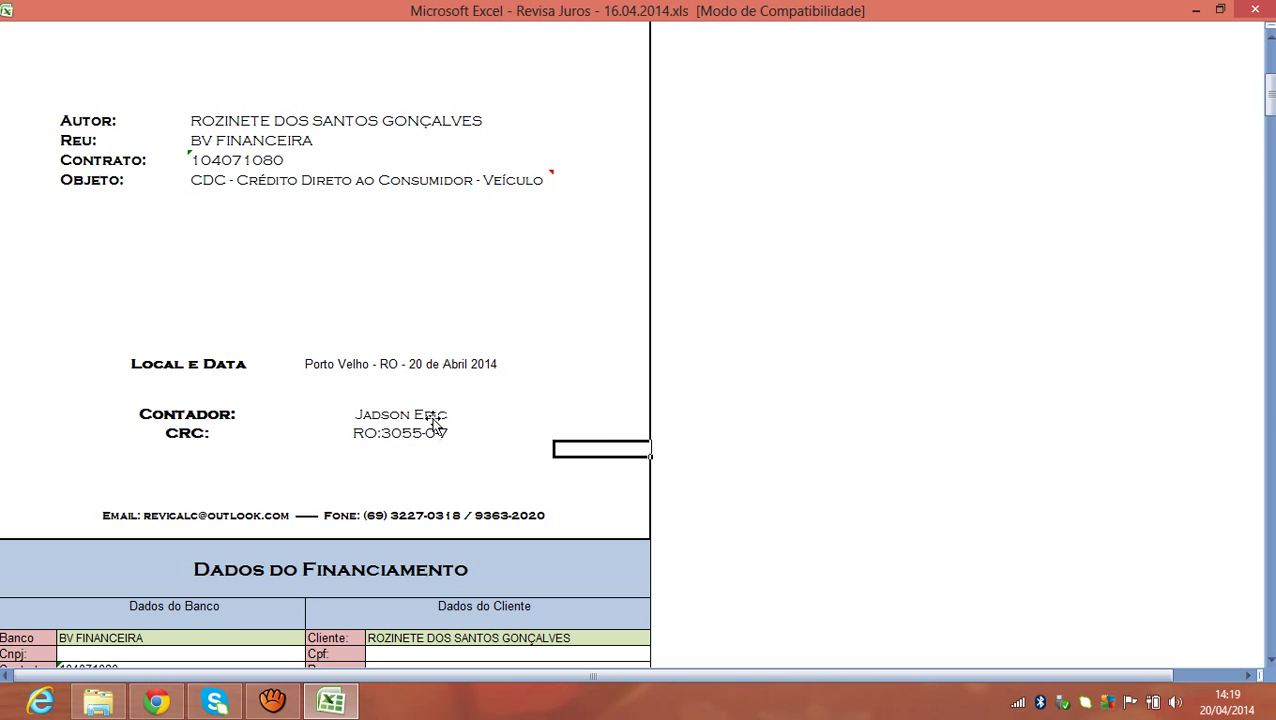
# Relabel the Contador and CRC fields as ADVOGADO and OAB.
pyautogui.click(432, 418)
pyautogui.click(421, 432)
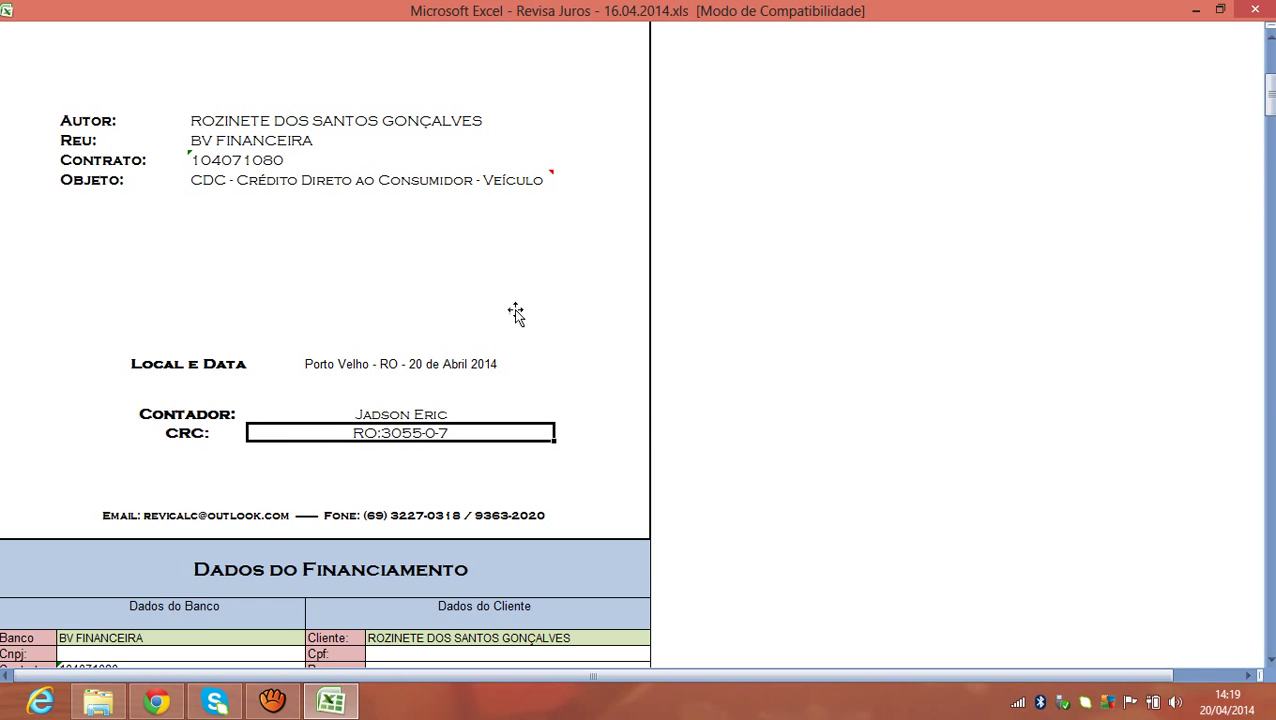
pyautogui.click(212, 416)
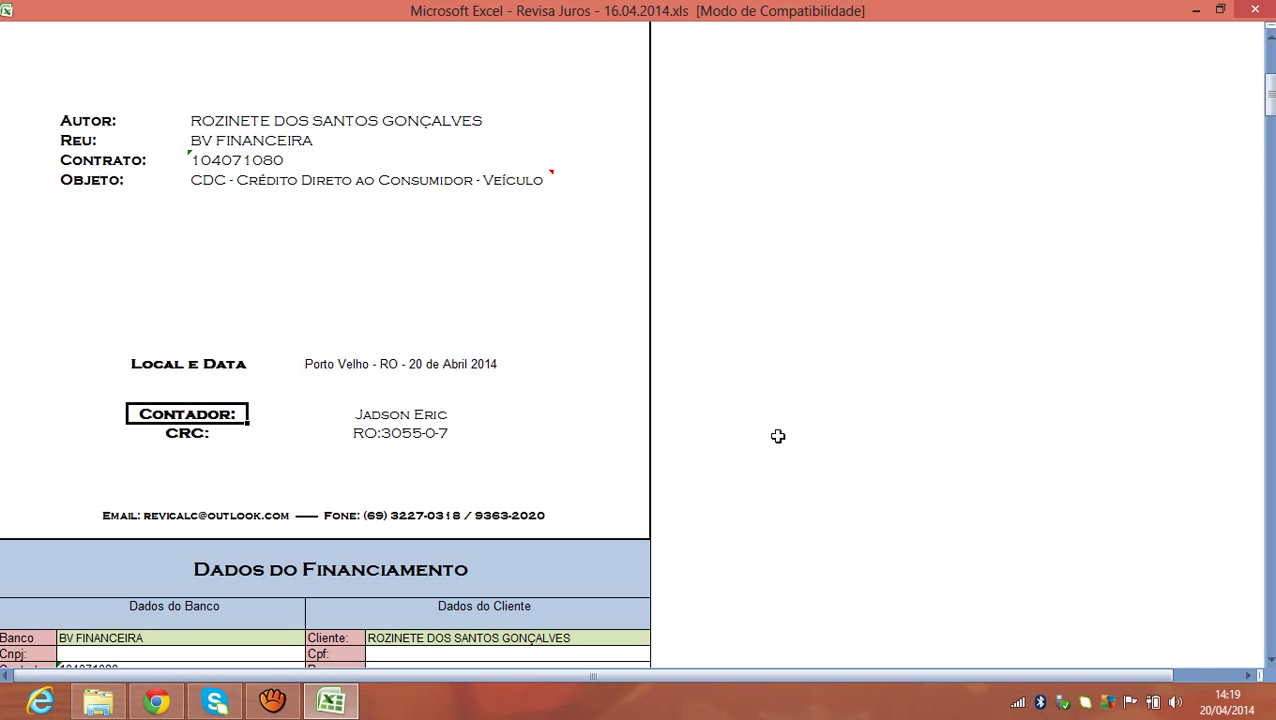
pyautogui.write('ADVOGADO')
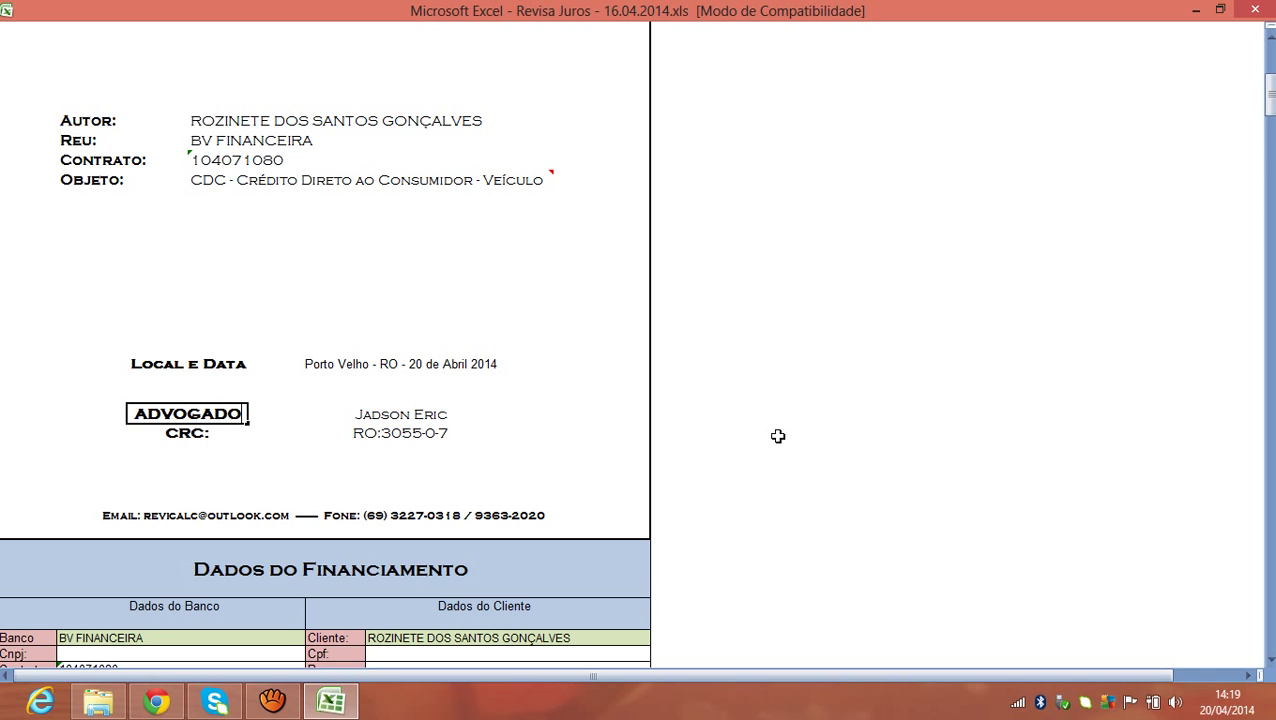
pyautogui.press('BackSpace')
pyautogui.press('BackSpace')
pyautogui.write('DO')
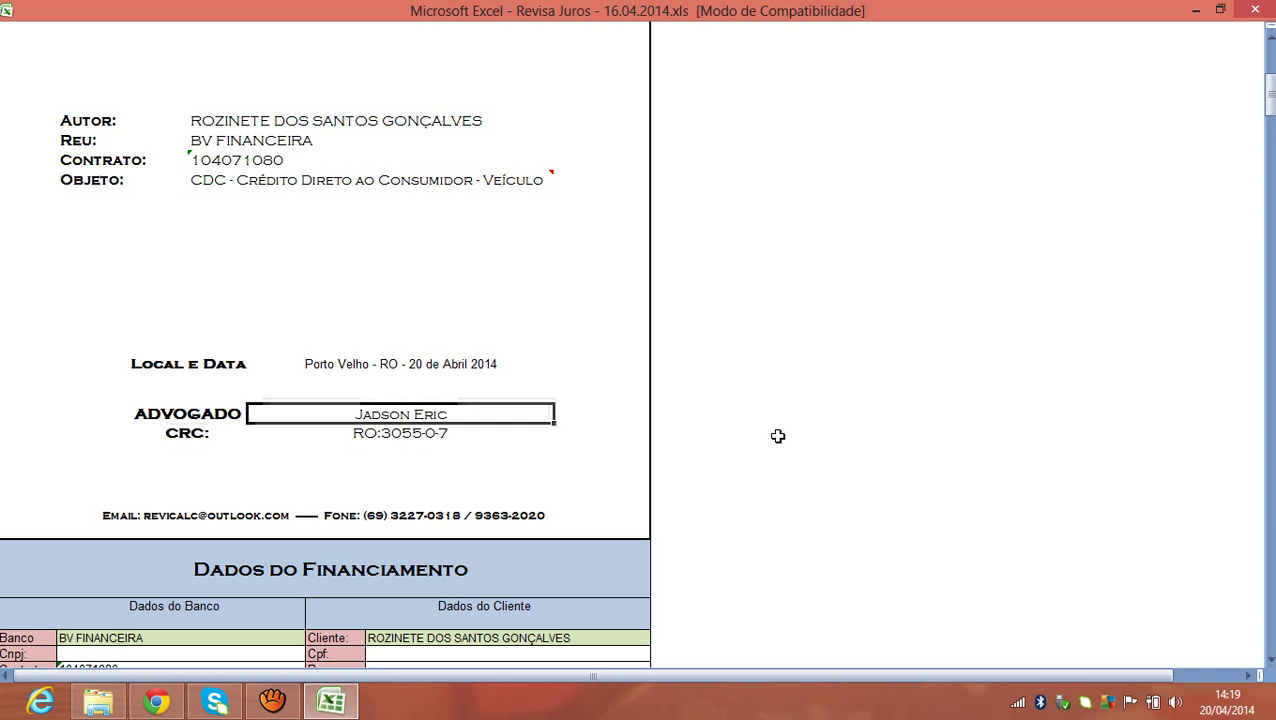
pyautogui.press('Return')
pyautogui.write('OAB')
pyautogui.press('Tab')
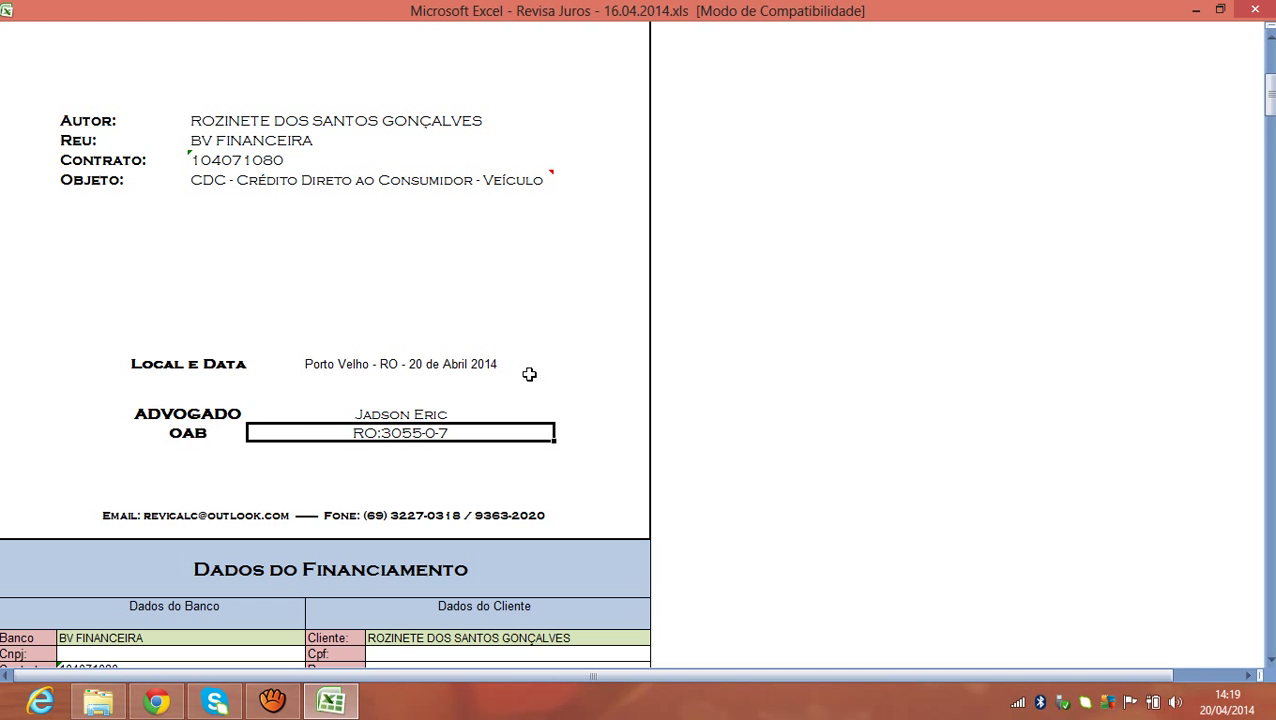
# Undo the relabelling to restore Contador and CRC, then scroll to Dados do Financiamento.
pyautogui.hotkey('ctrl', 'z')
pyautogui.hotkey('ctrl', 'z')
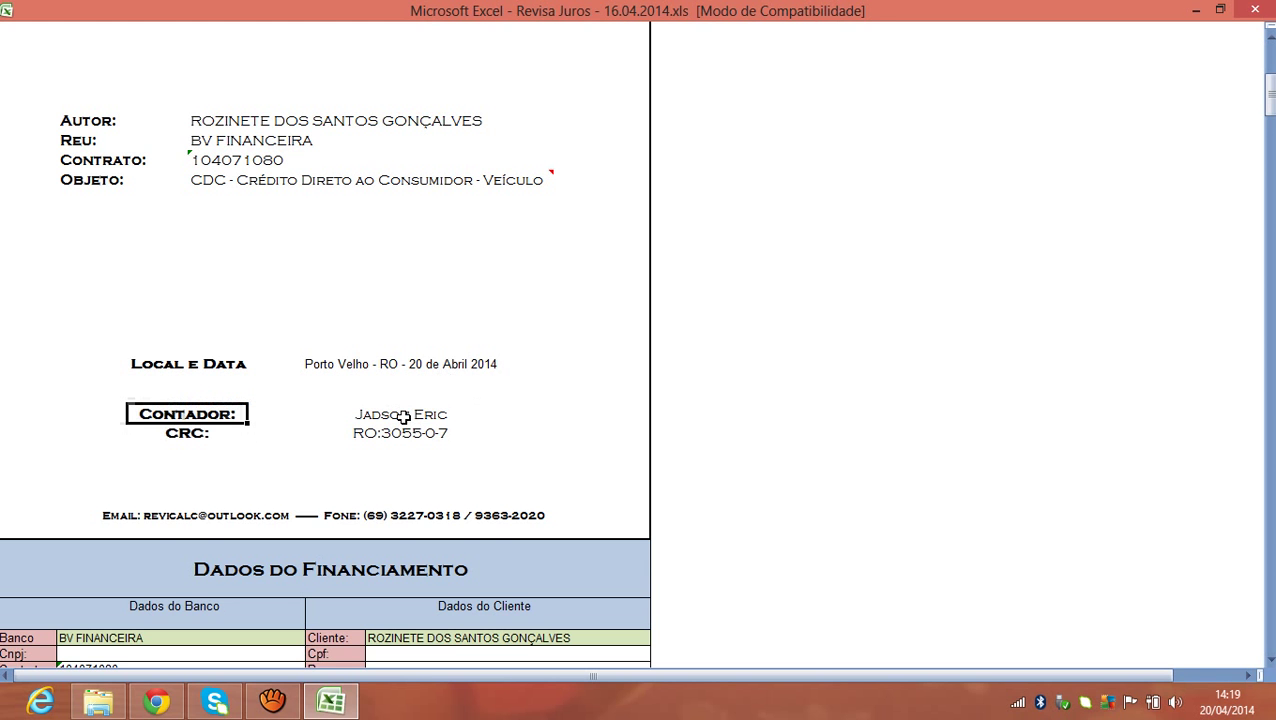
pyautogui.moveTo(1260, 92); pyautogui.dragTo(1261, 112)
pyautogui.click(456, 181)
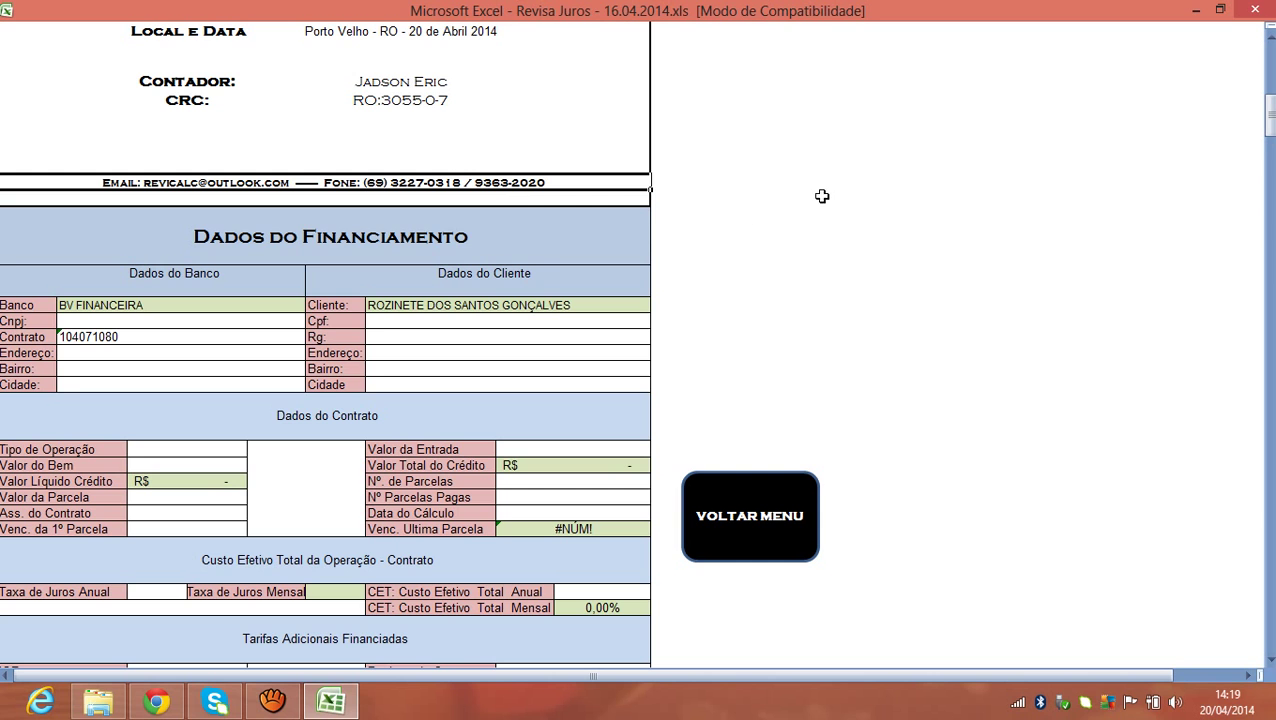
pyautogui.click(736, 214)
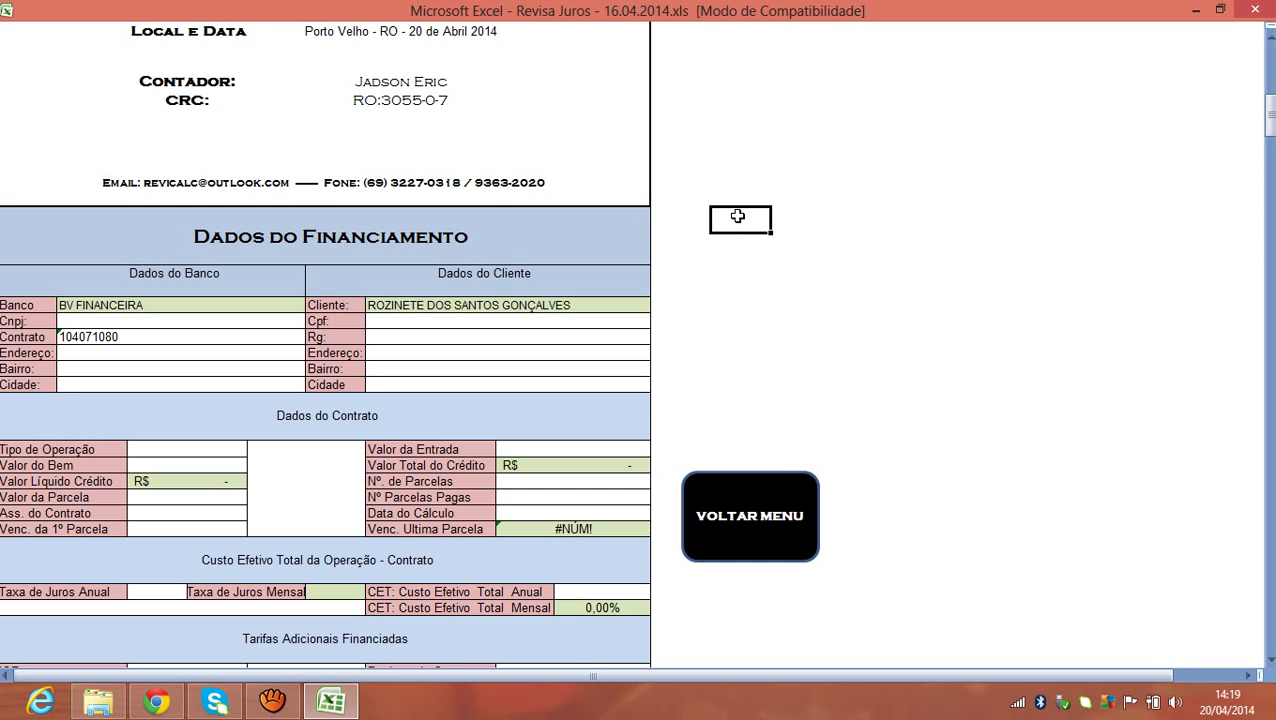
pyautogui.click(518, 187)
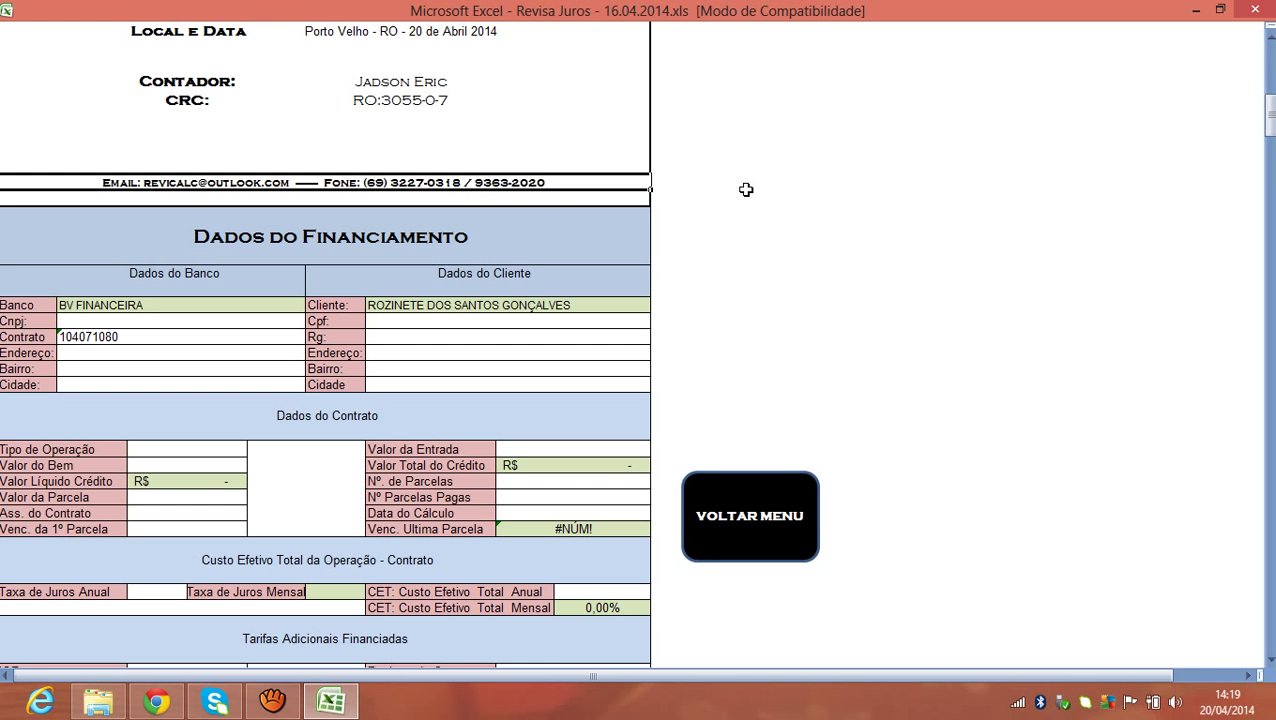
pyautogui.click(545, 220)
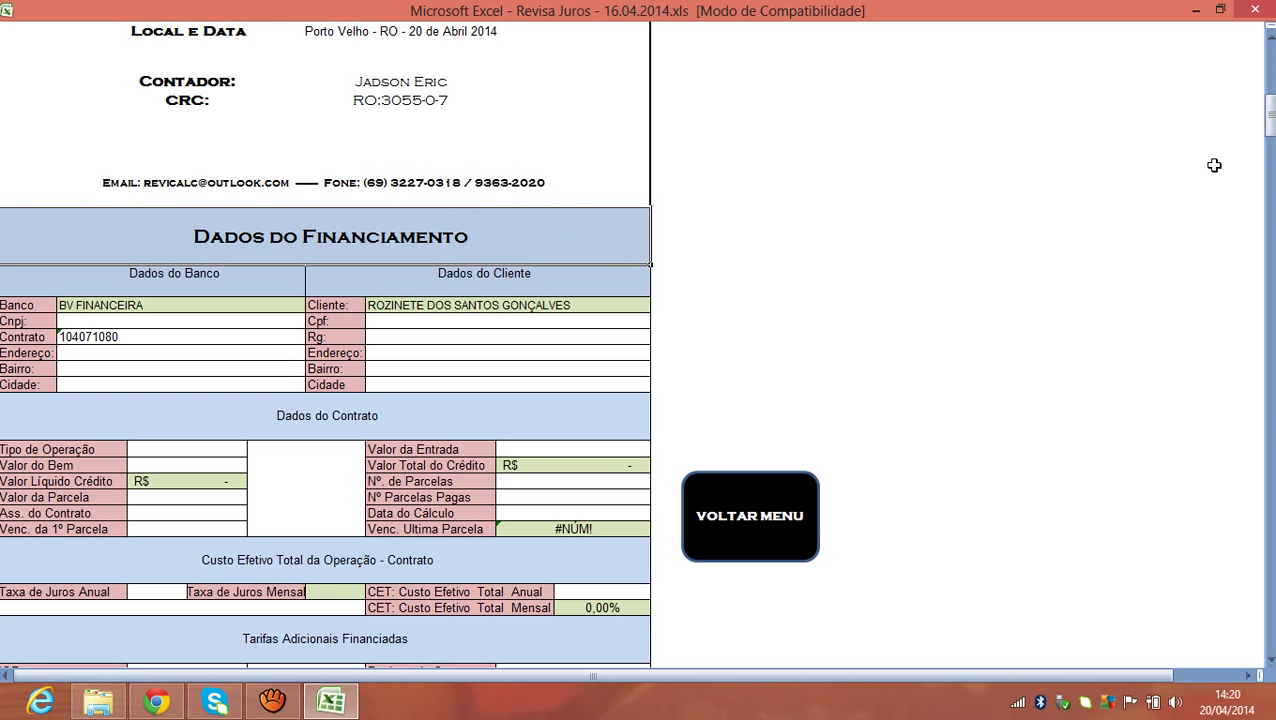
pyautogui.moveTo(1268, 118); pyautogui.dragTo(1268, 130)
pyautogui.click(261, 153)
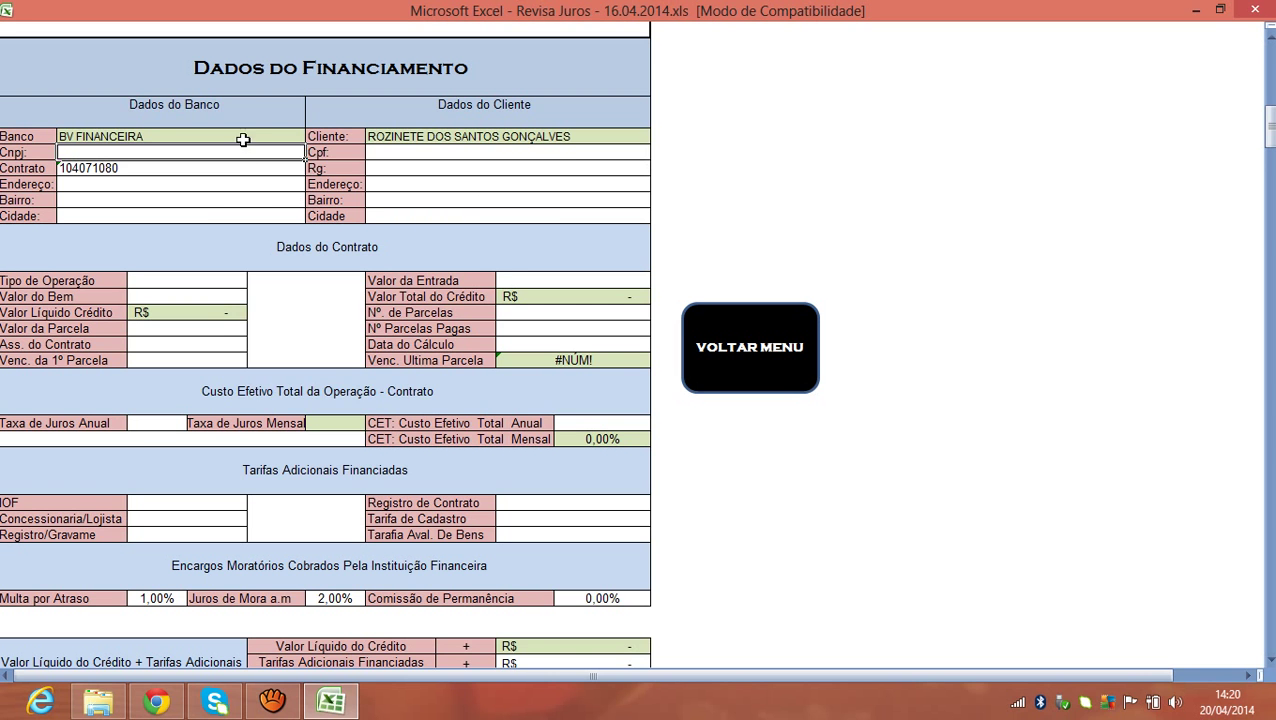
pyautogui.click(241, 167)
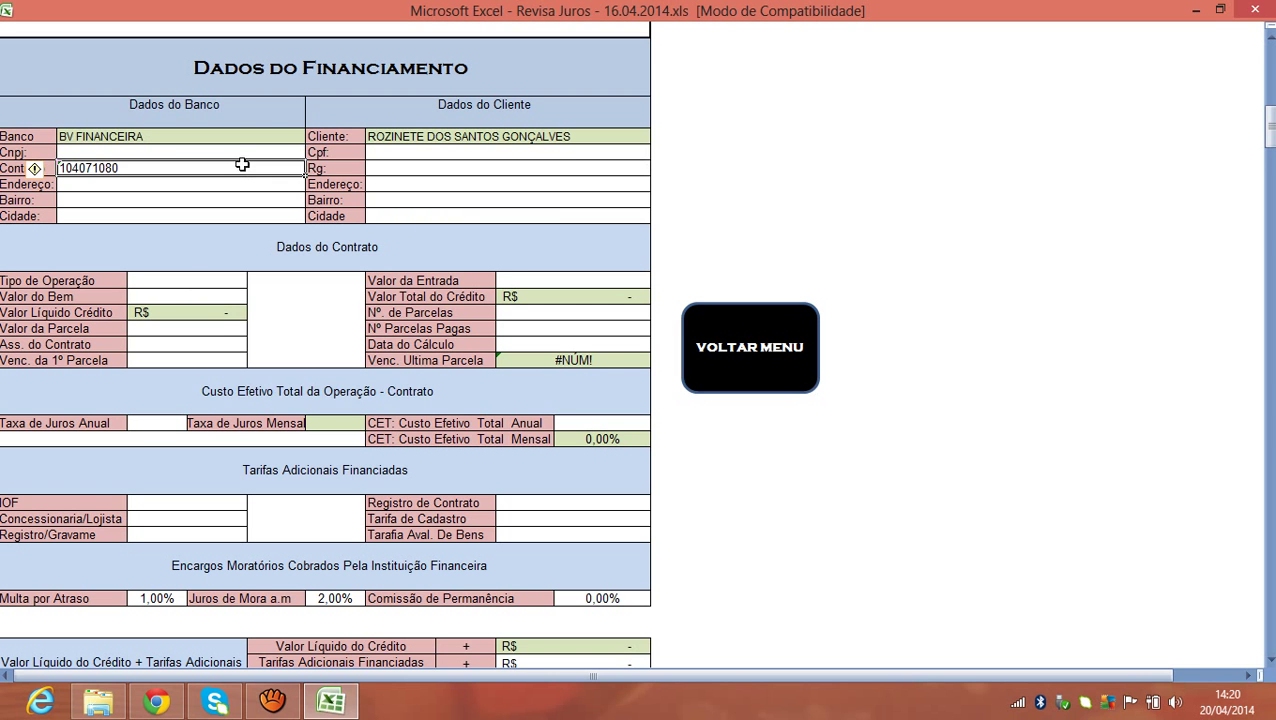
pyautogui.click(181, 135)
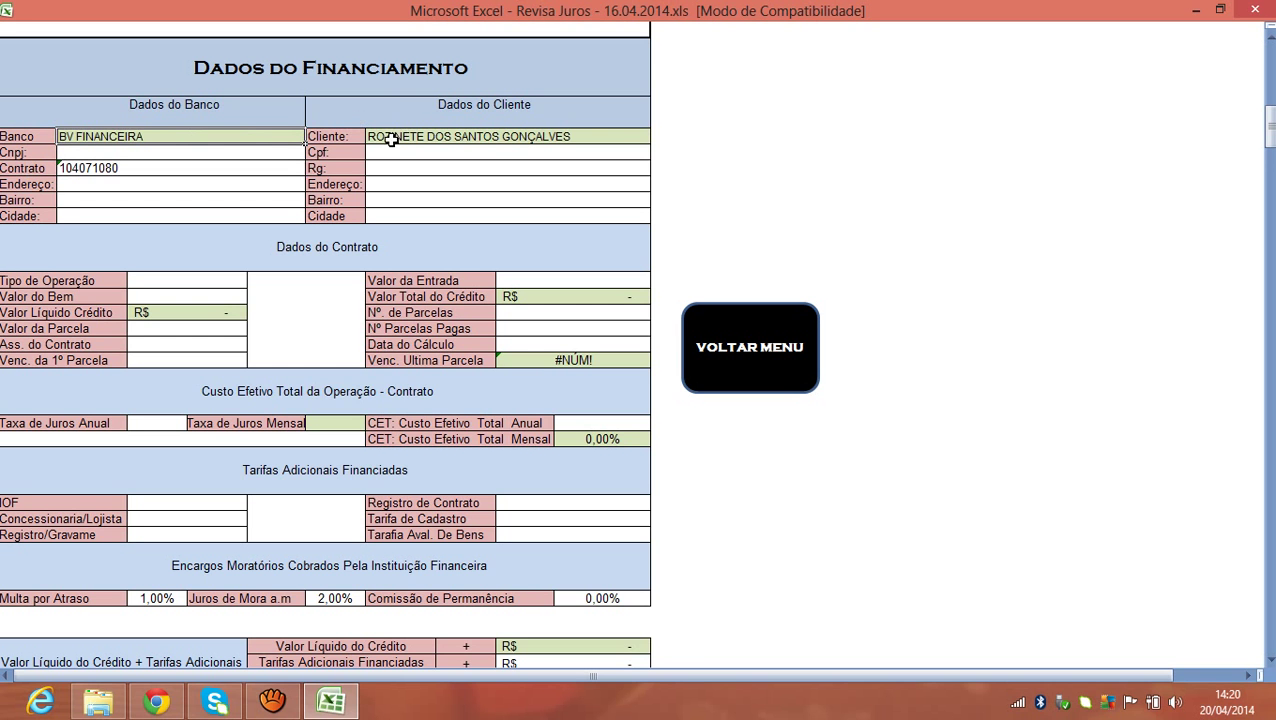
pyautogui.click(405, 133)
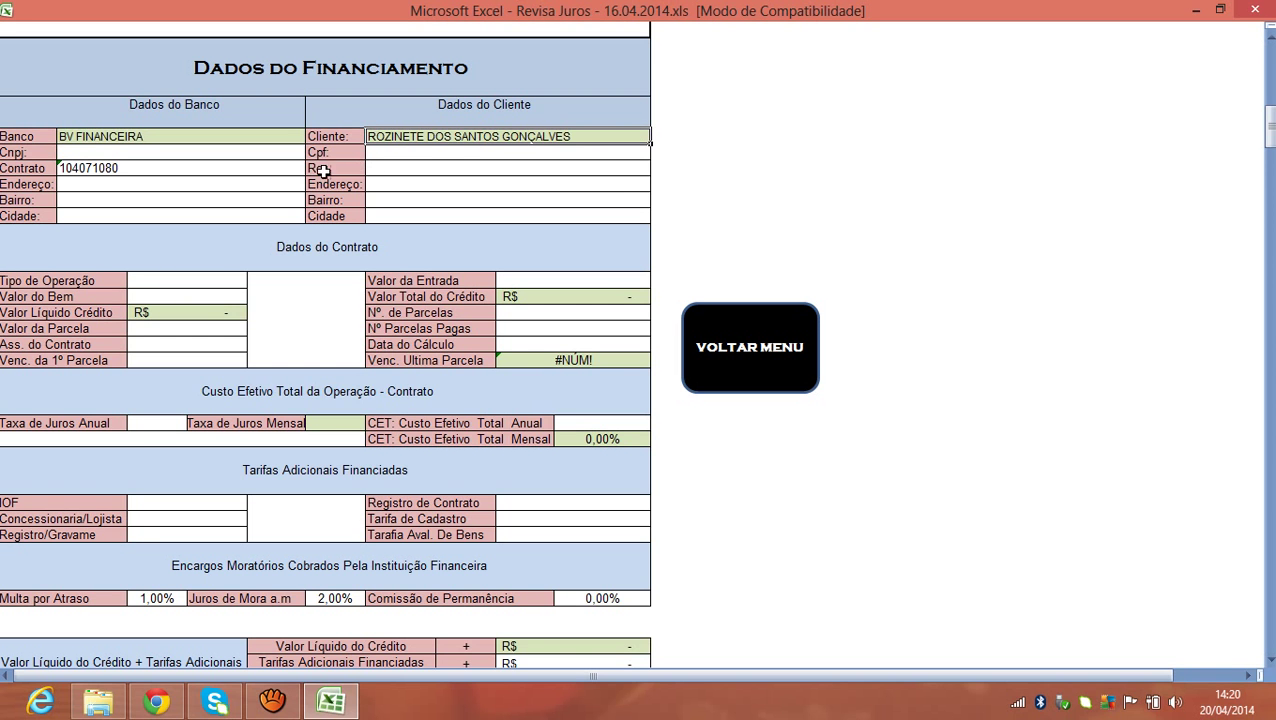
pyautogui.click(188, 152)
pyautogui.click(422, 136)
pyautogui.click(242, 137)
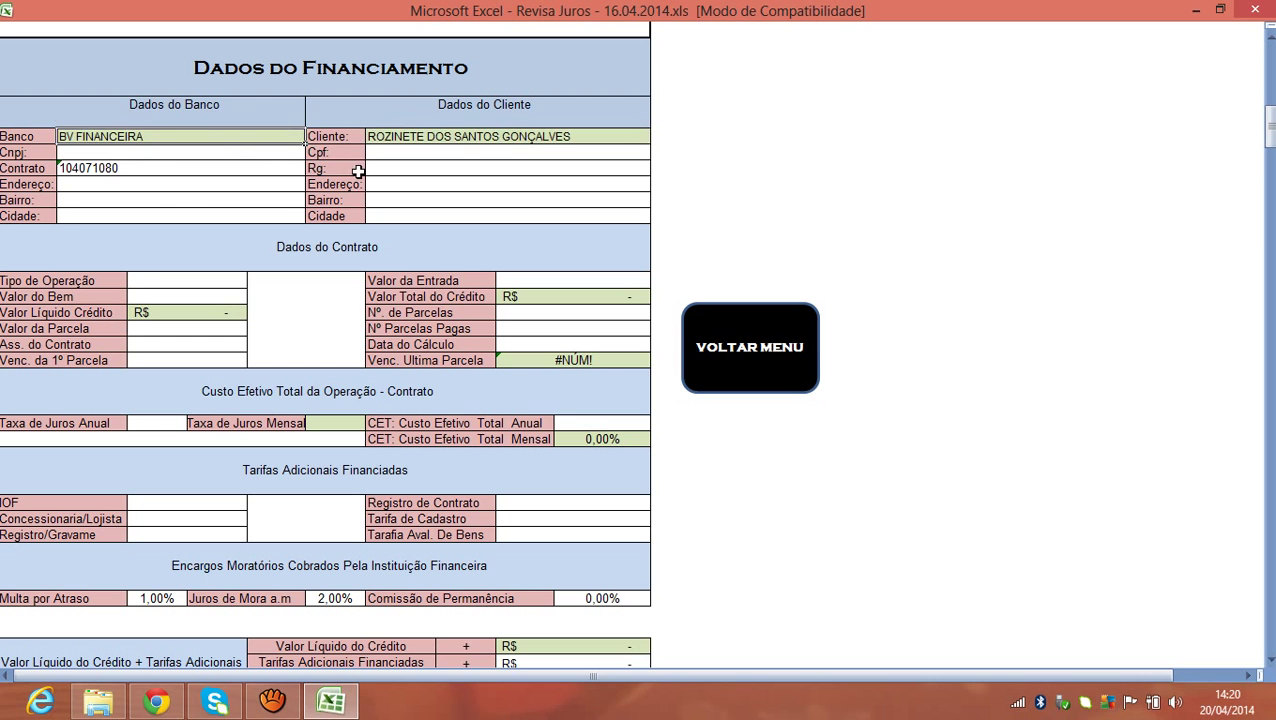
# Enter the bank's CNPJ, street address, Bairro and Cidade in the Dados do Banco block.
pyautogui.click(133, 152)
pyautogui.write('11.555')
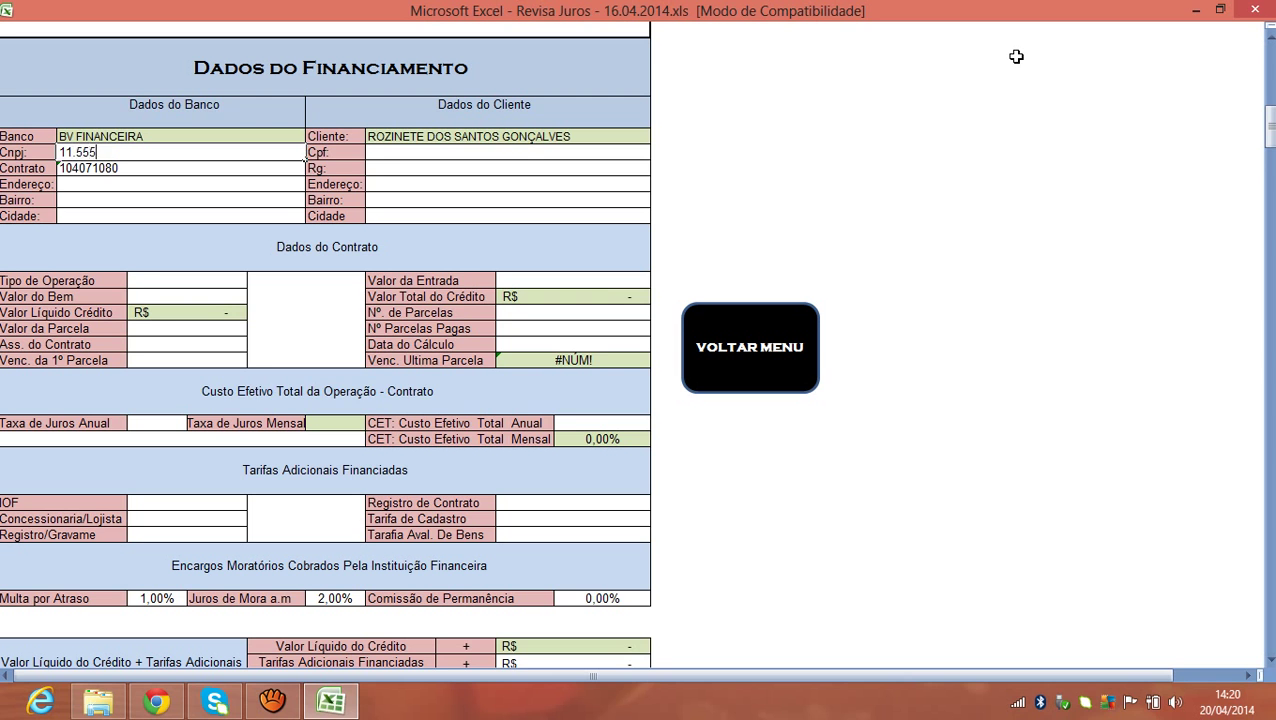
pyautogui.write('.666/0001-88')
pyautogui.press('Return')
pyautogui.press('Return')
pyautogui.write('RUA ALEMA')
pyautogui.write('DA ')
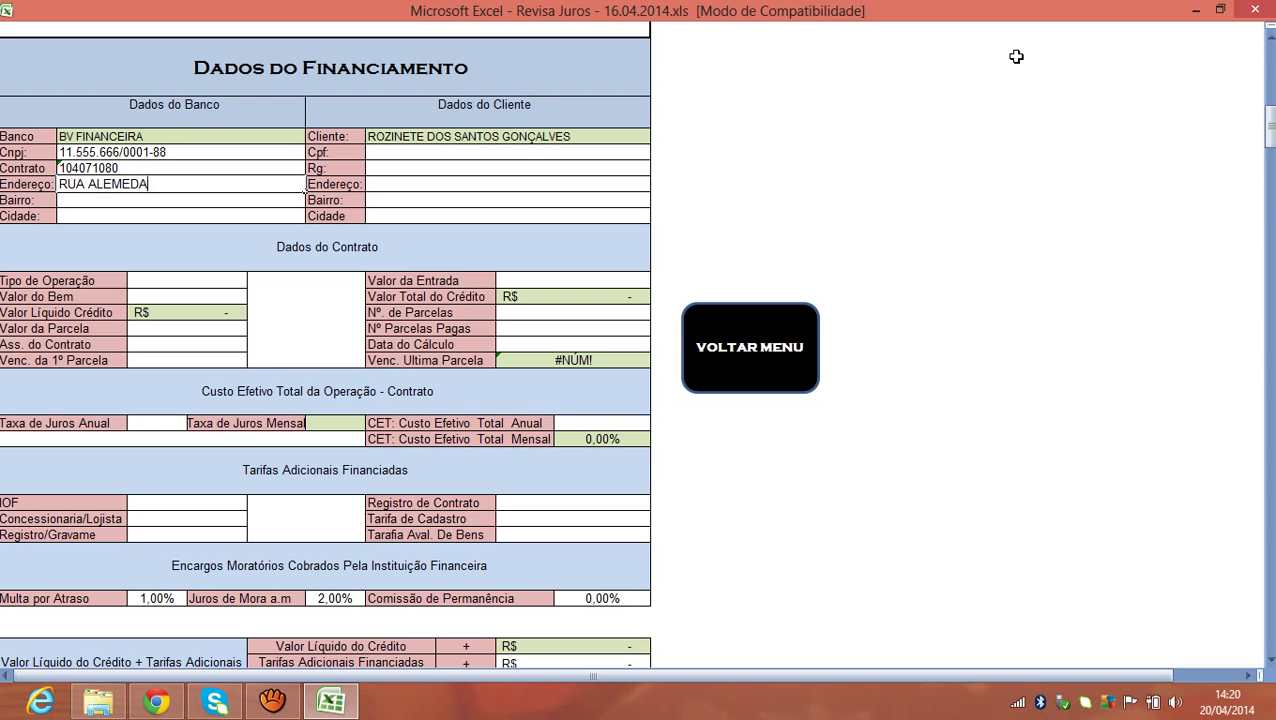
pyautogui.write(' 1075')
pyautogui.press('Return')
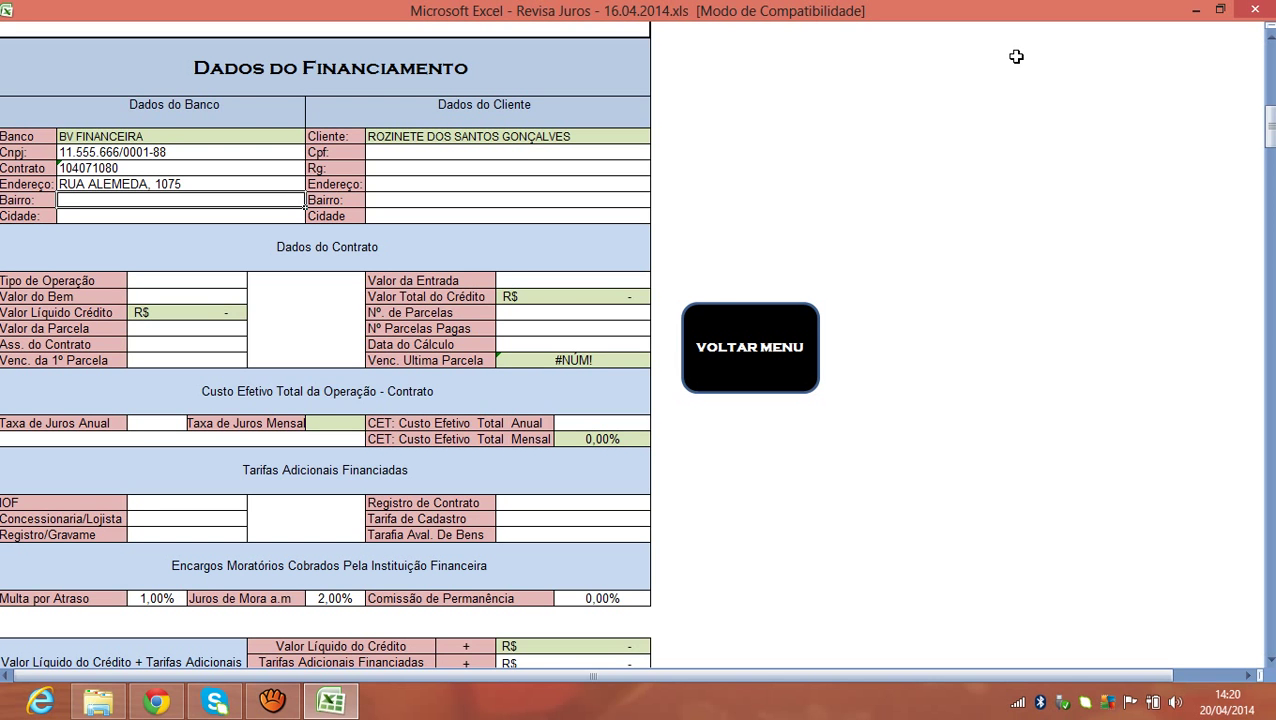
pyautogui.write('DA REVISIONAL')
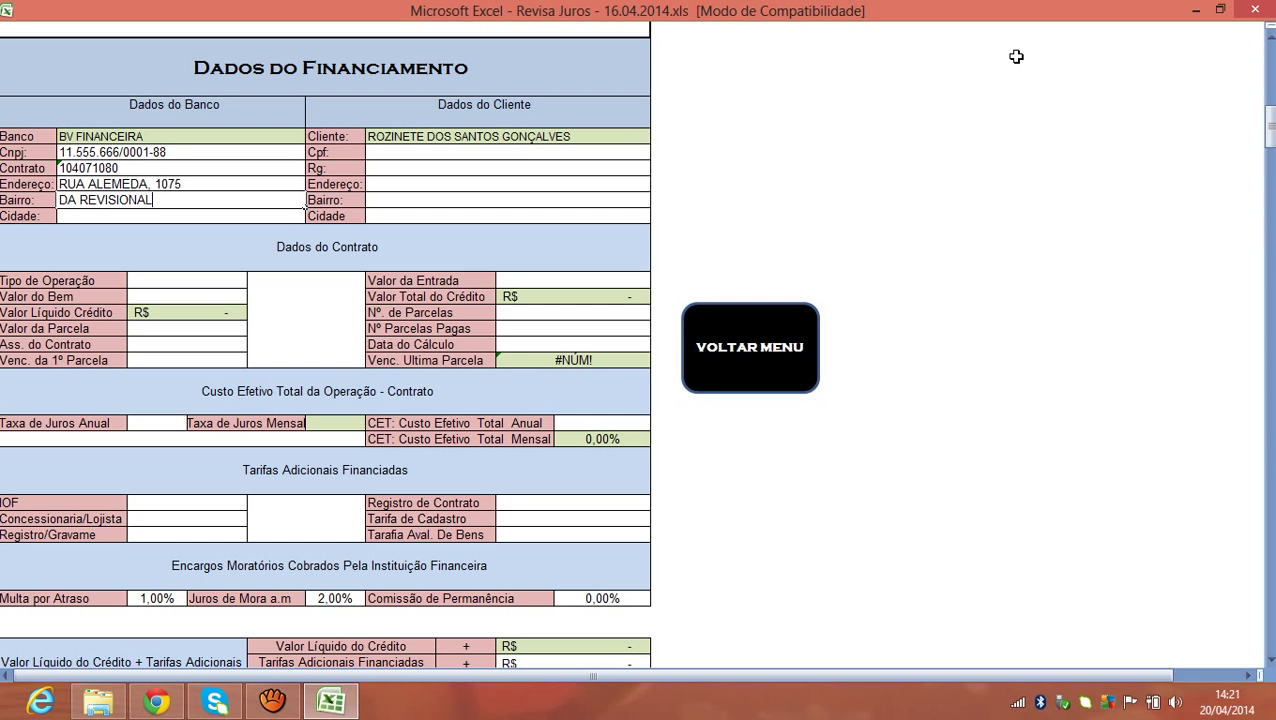
pyautogui.press('Return')
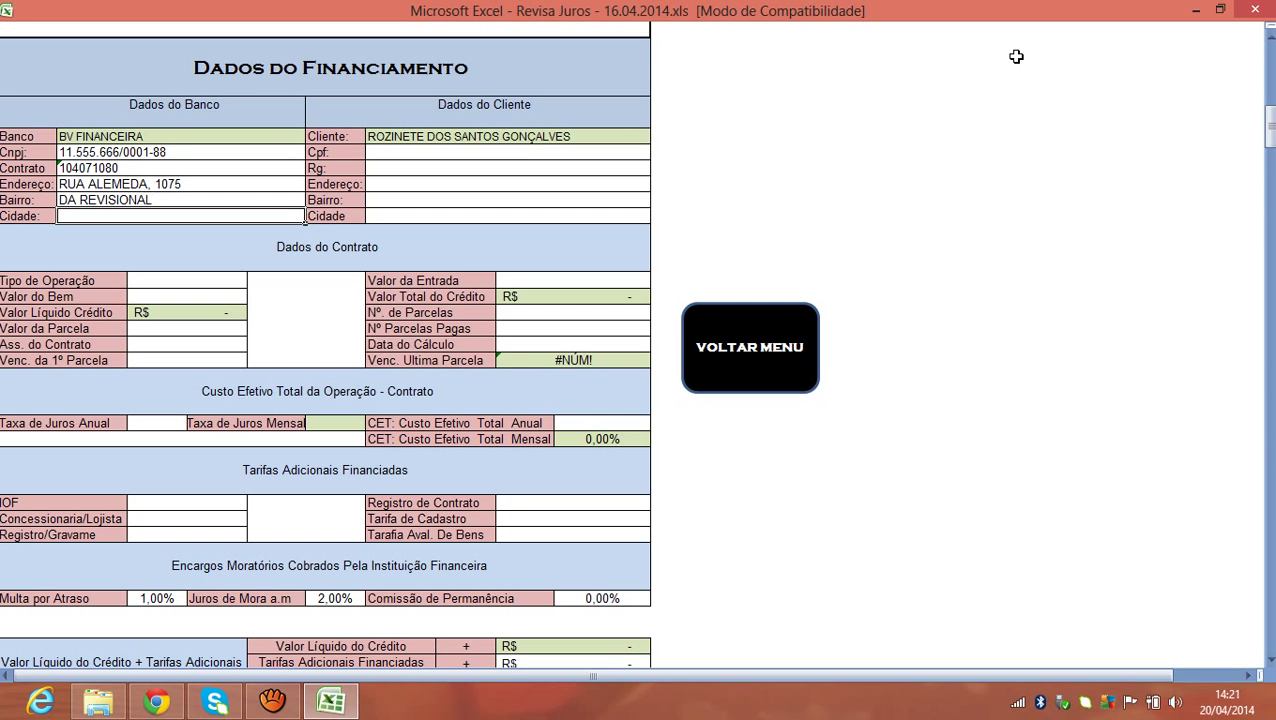
pyautogui.write('SÃ')
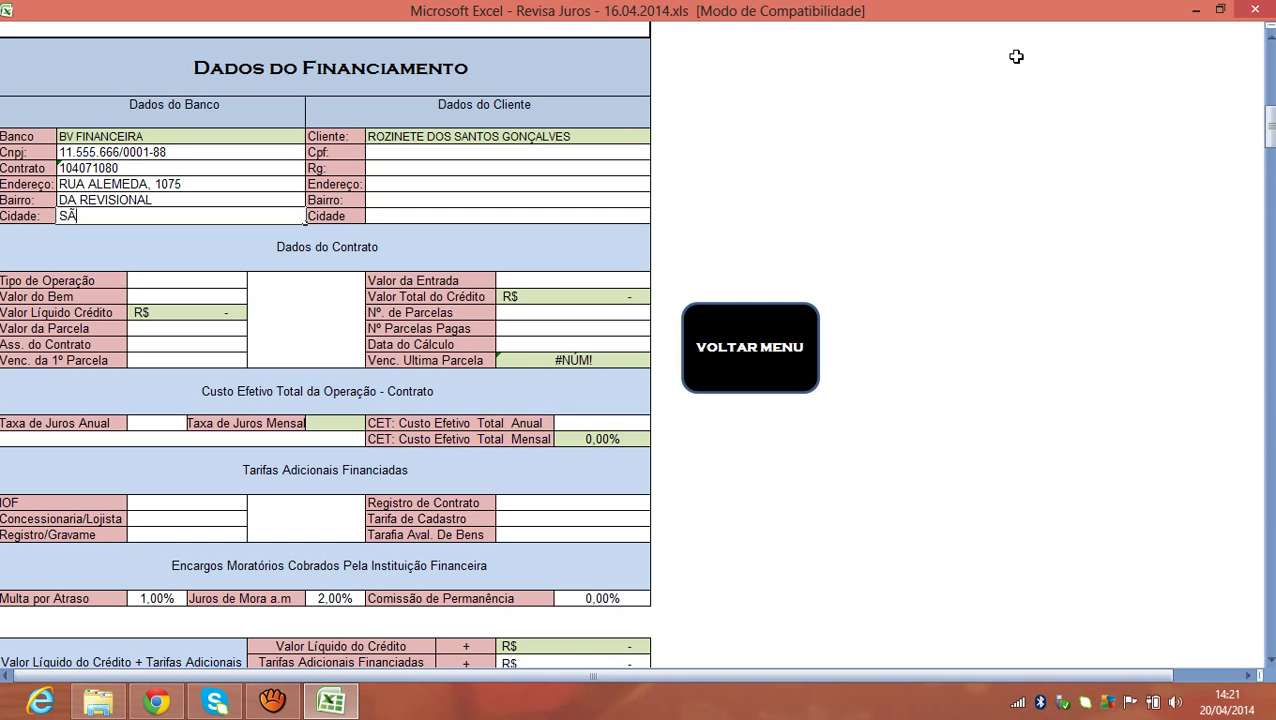
pyautogui.write('O PAULO - SP')
# Enter the client's CPF number in the Cpf cell.
pyautogui.click(504, 155)
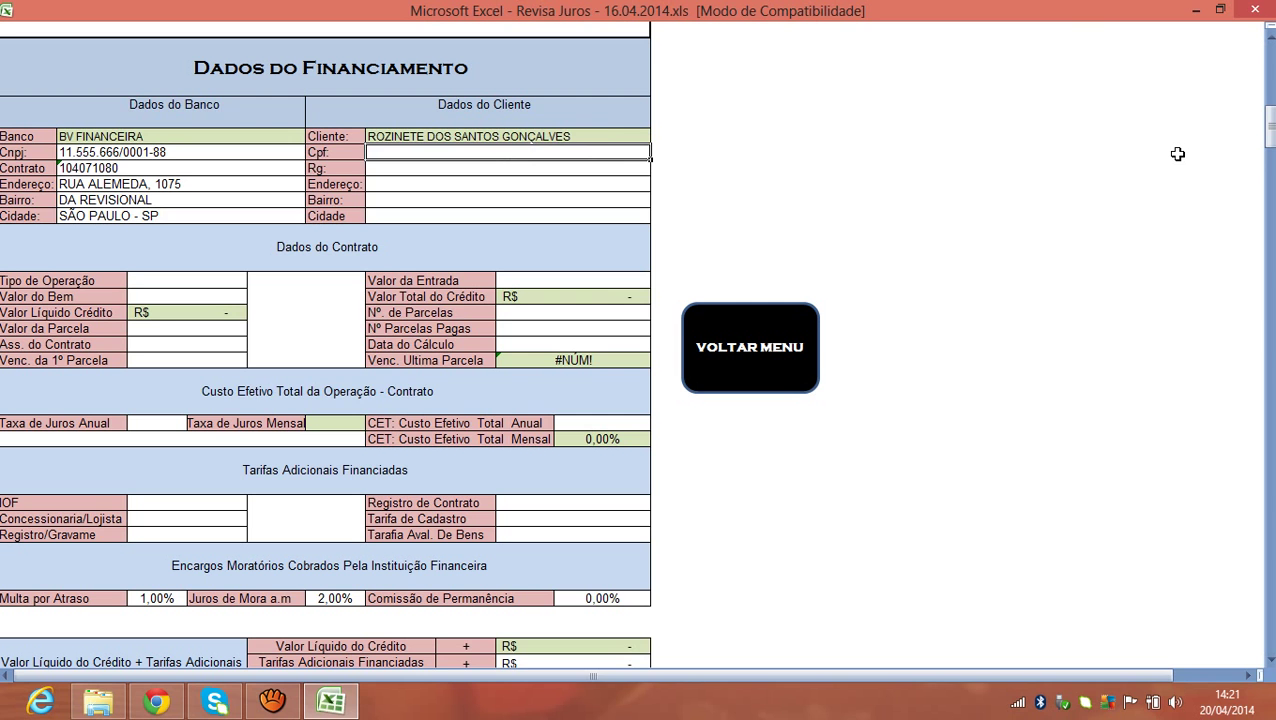
pyautogui.click(598, 136)
pyautogui.click(584, 157)
pyautogui.write('222.333.555-77')
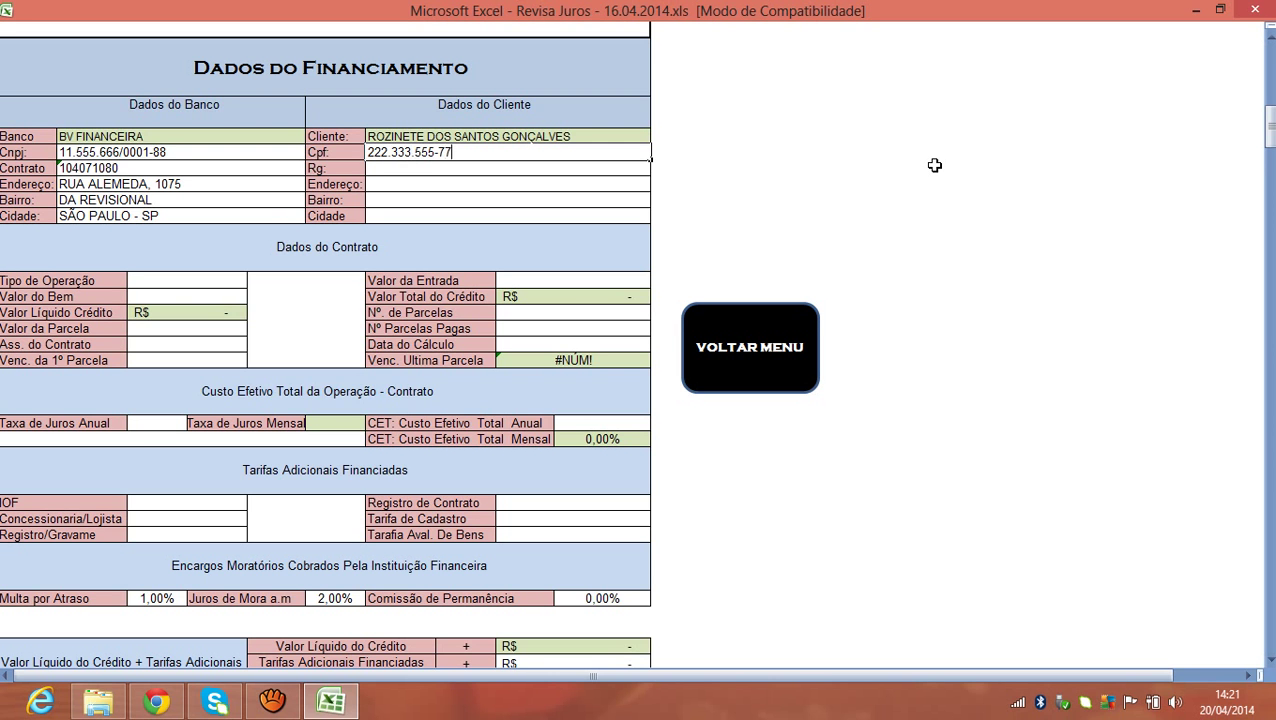
pyautogui.click(641, 169)
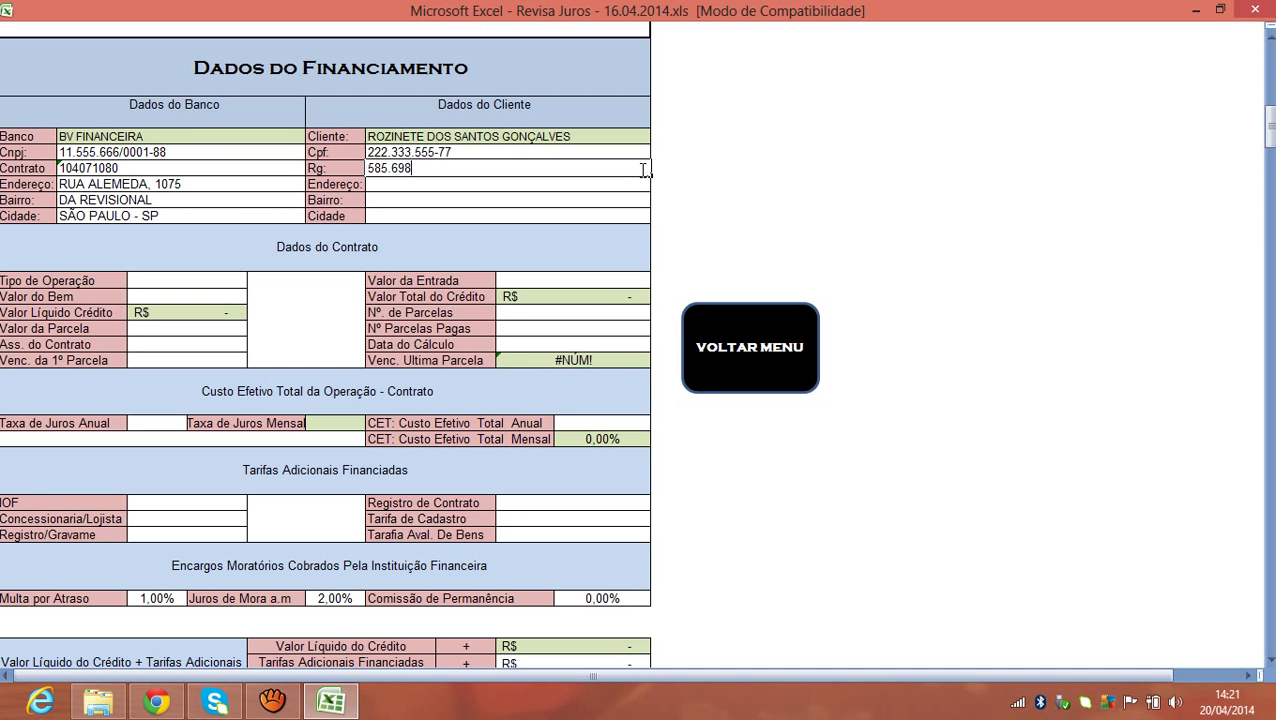
# Fill in the client's RG, street address, neighbourhood and city.
pyautogui.press('Return')
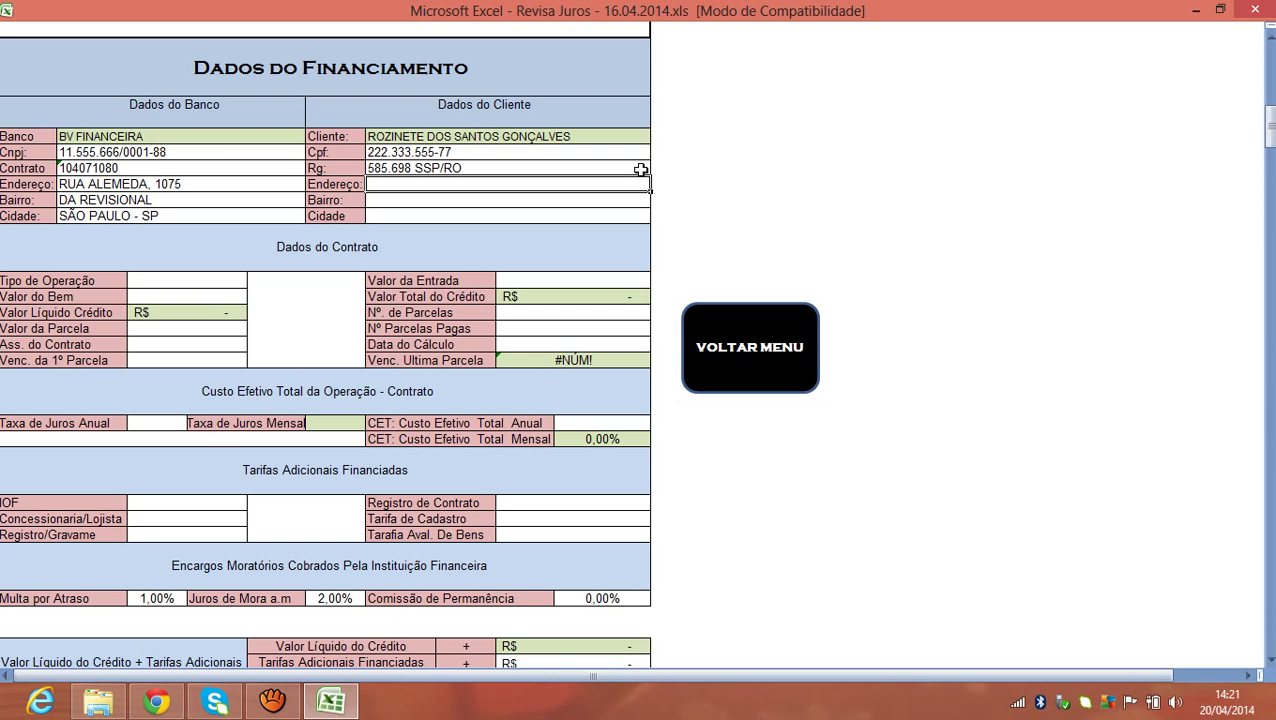
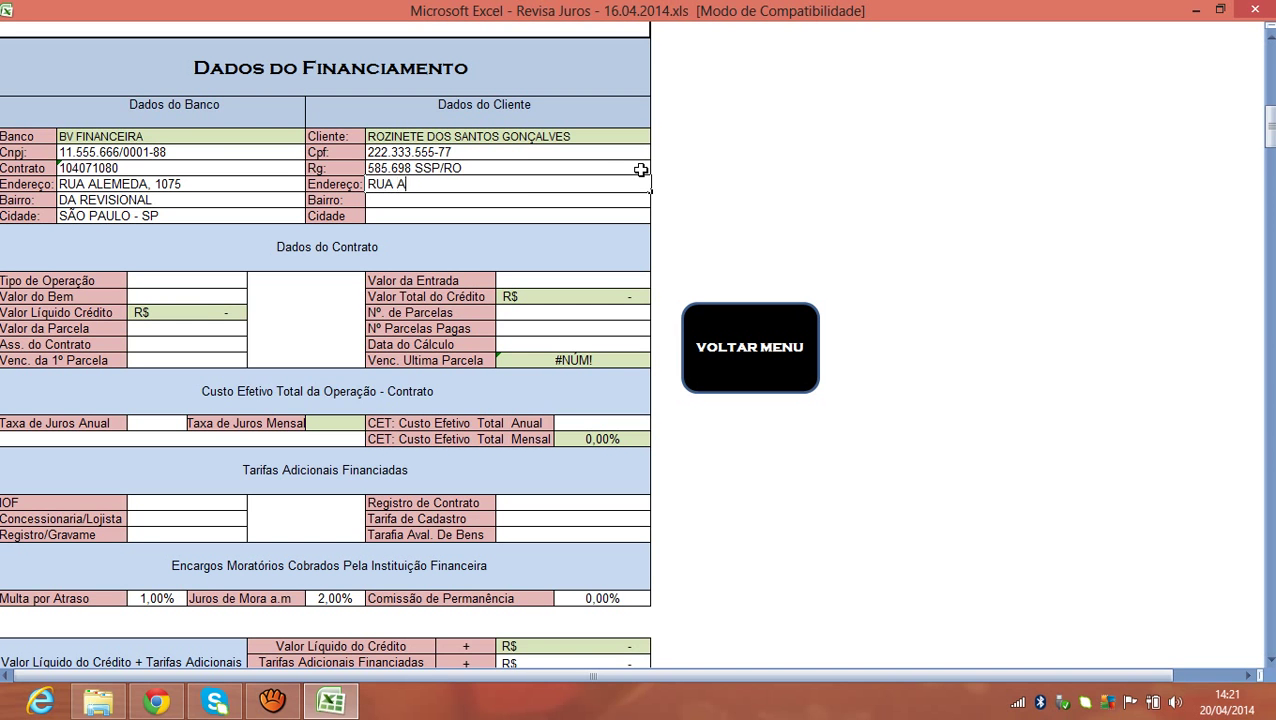
pyautogui.press('Return')
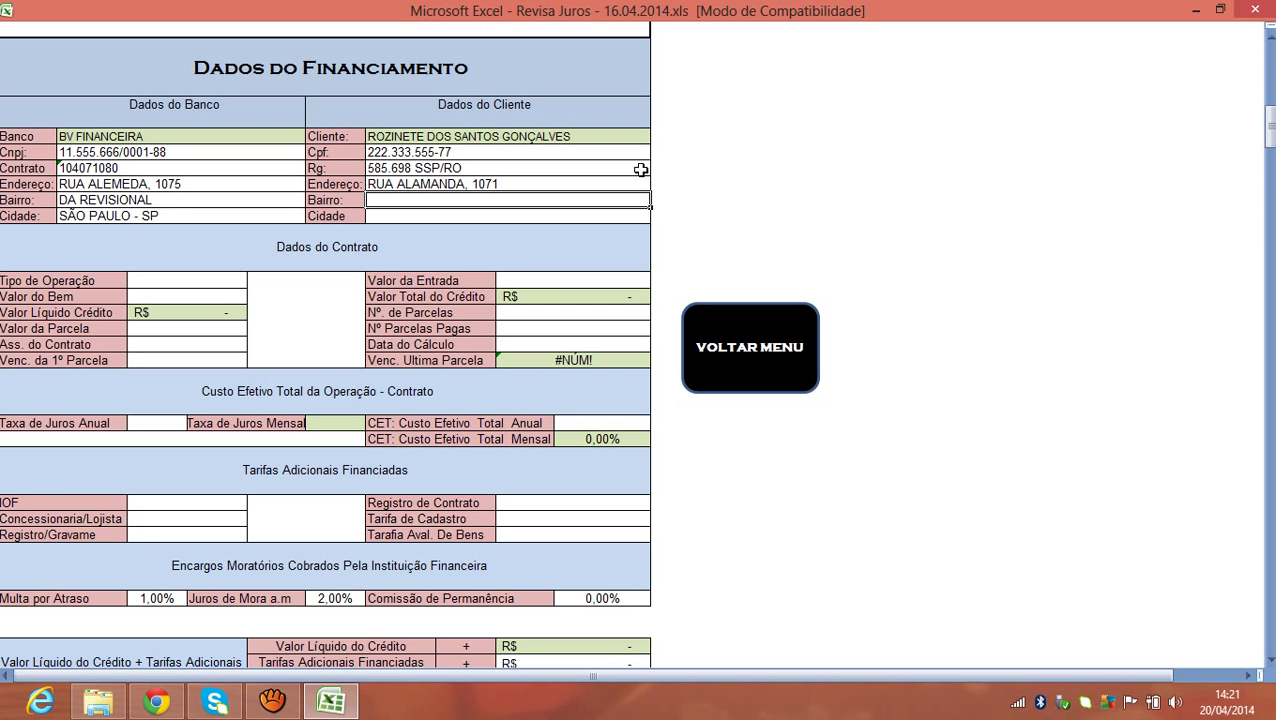
pyautogui.write('CONCEIÇÃO')
pyautogui.press('Return')
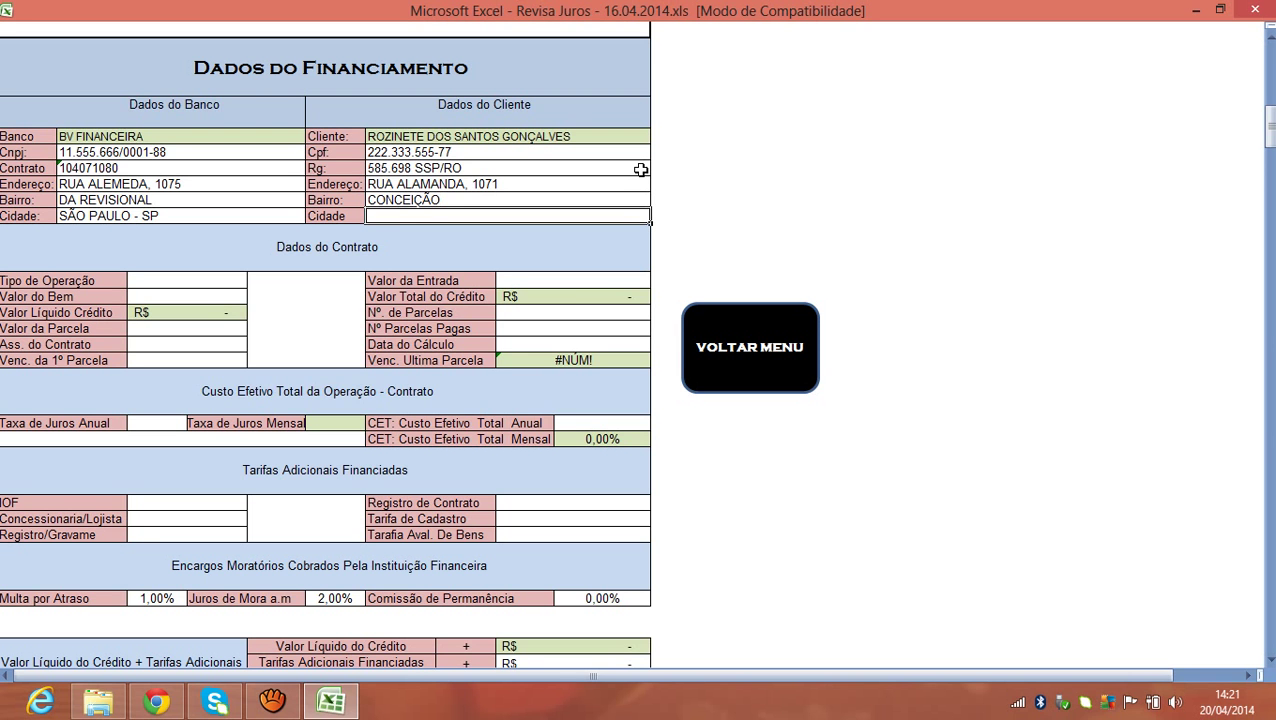
pyautogui.write('PORTO VELHO')
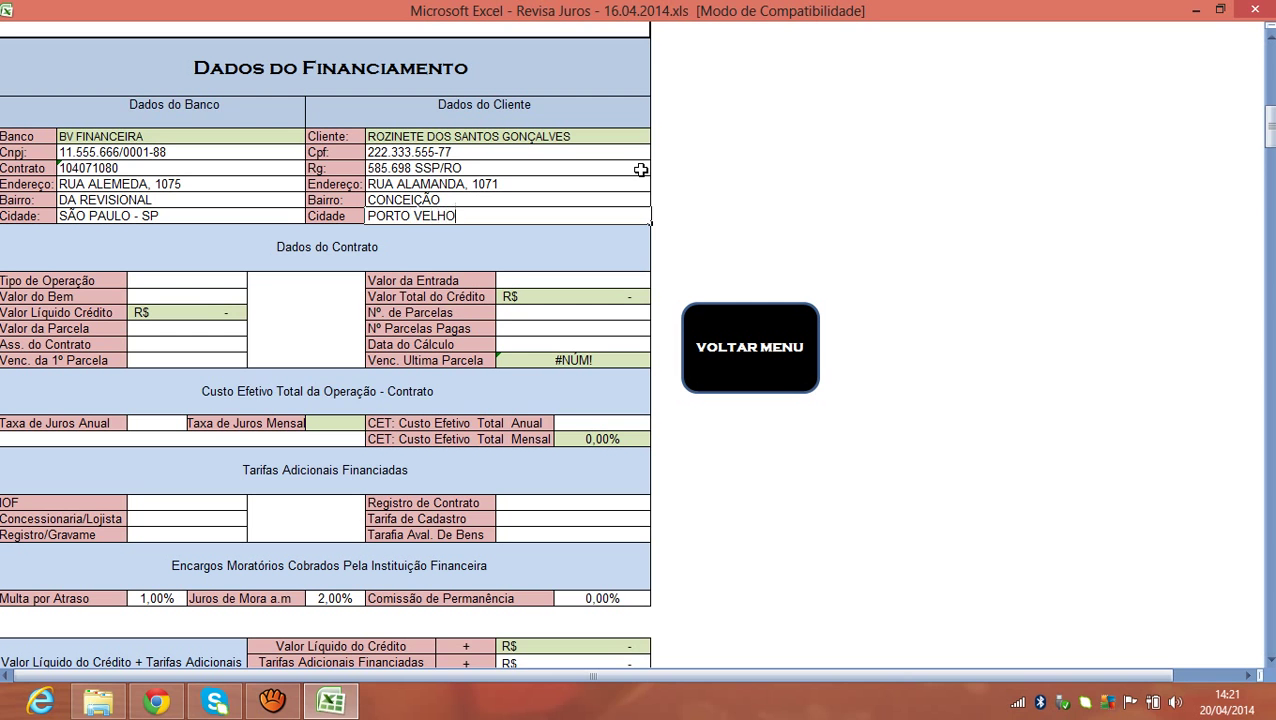
pyautogui.write(' - RO')
pyautogui.press('Tab')
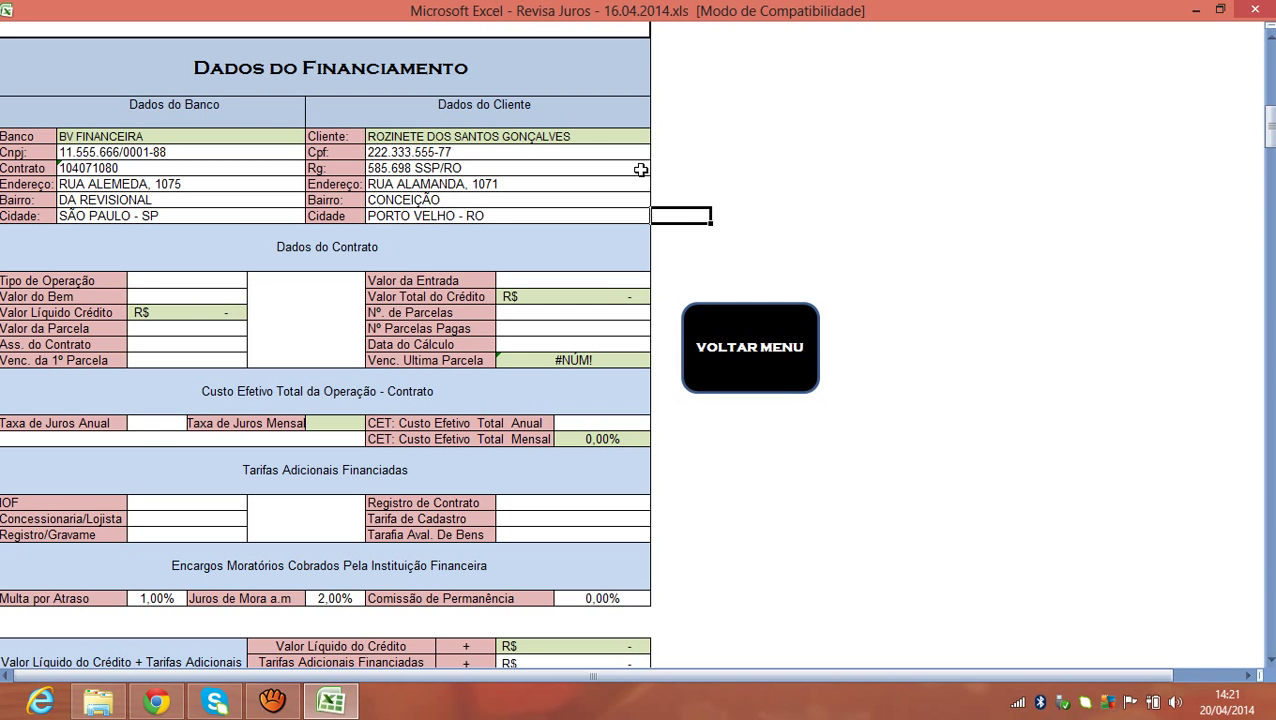
pyautogui.click(168, 199)
pyautogui.click(150, 152)
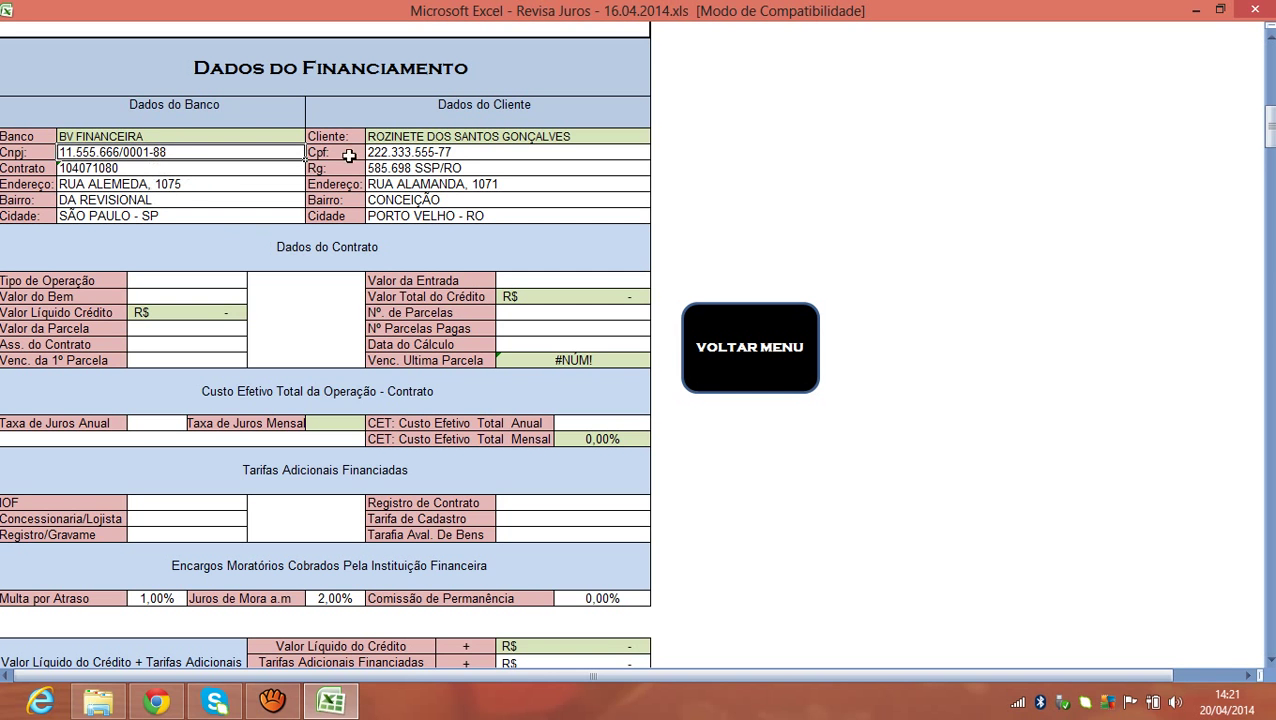
pyautogui.click(441, 152)
pyautogui.click(444, 169)
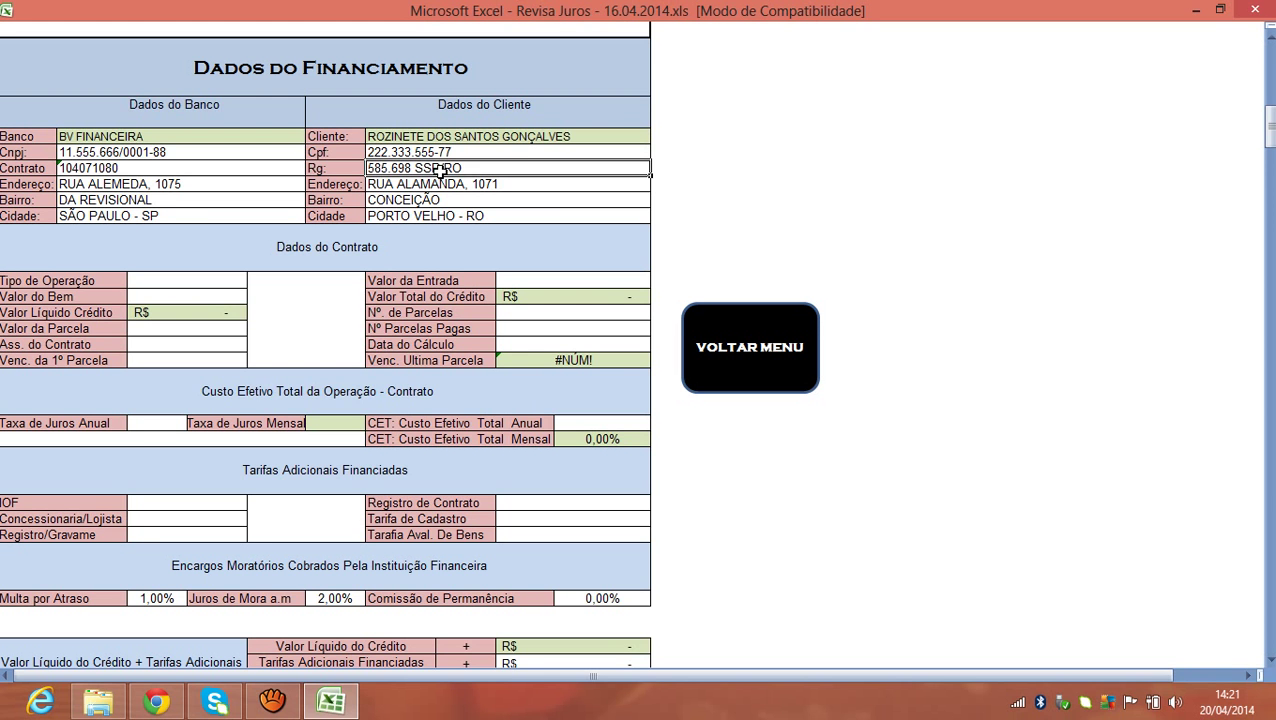
pyautogui.click(441, 184)
pyautogui.click(450, 200)
pyautogui.click(190, 200)
pyautogui.click(183, 185)
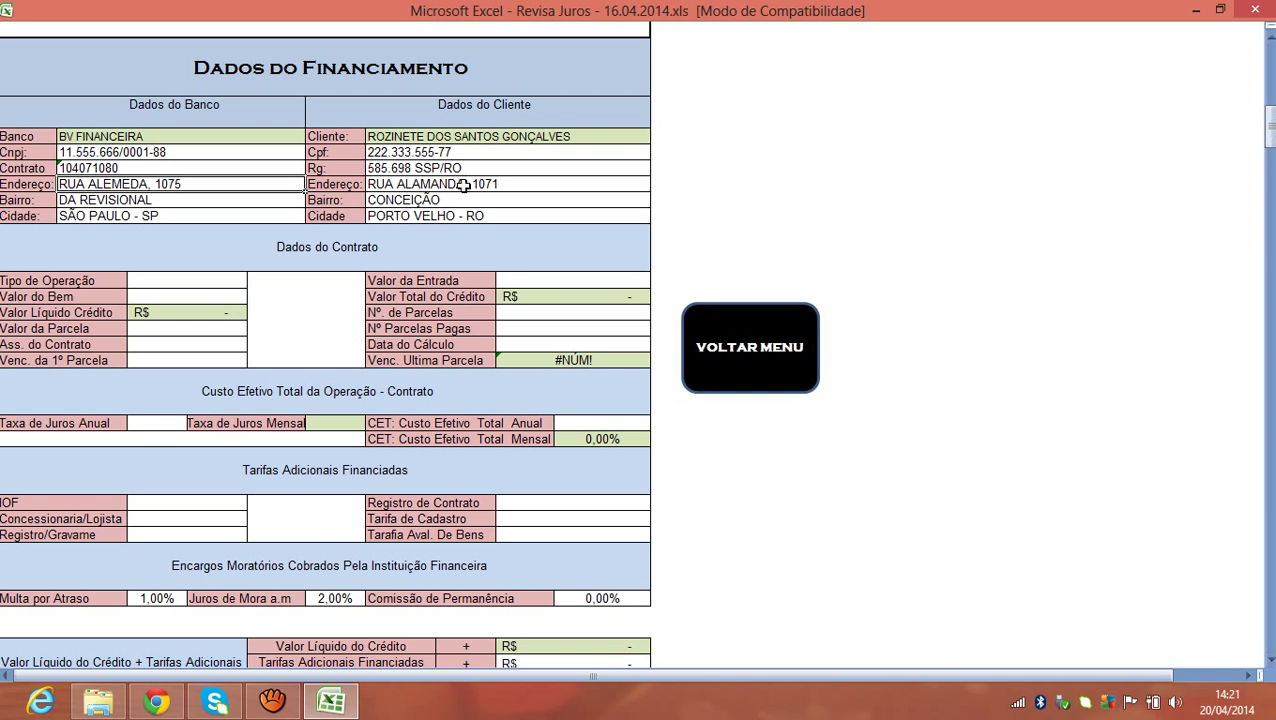
pyautogui.click(200, 153)
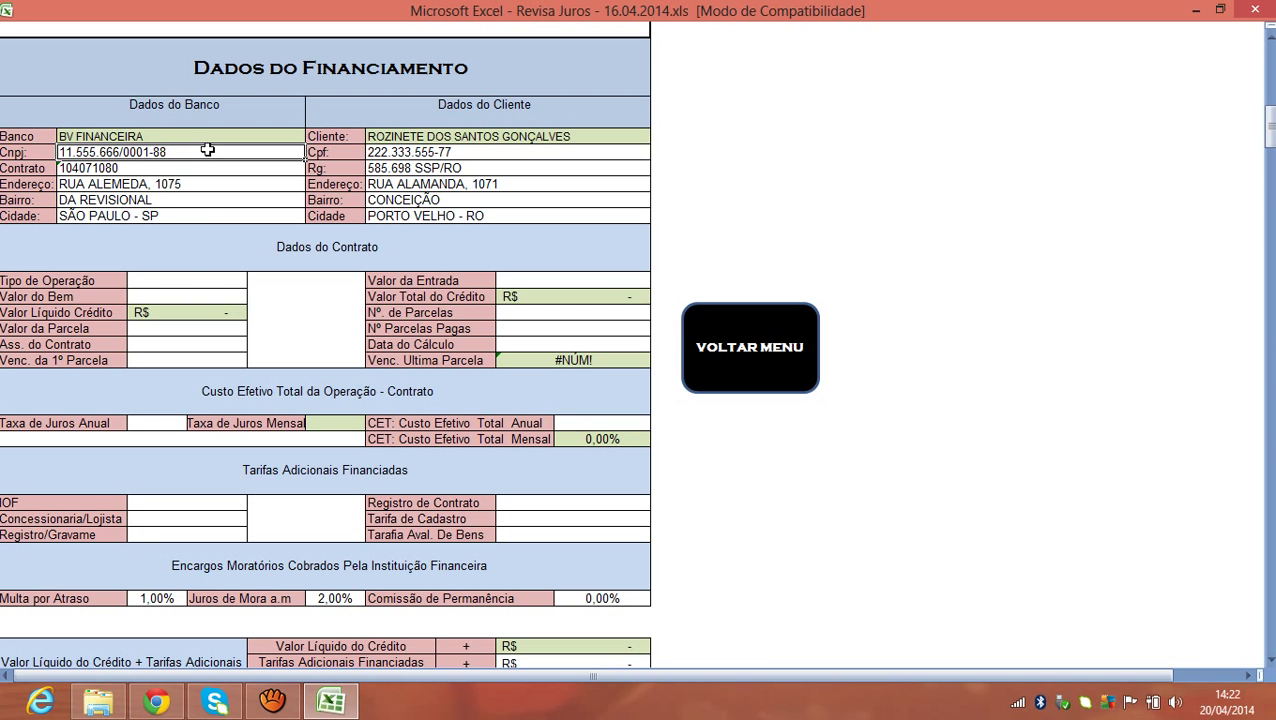
pyautogui.click(167, 281)
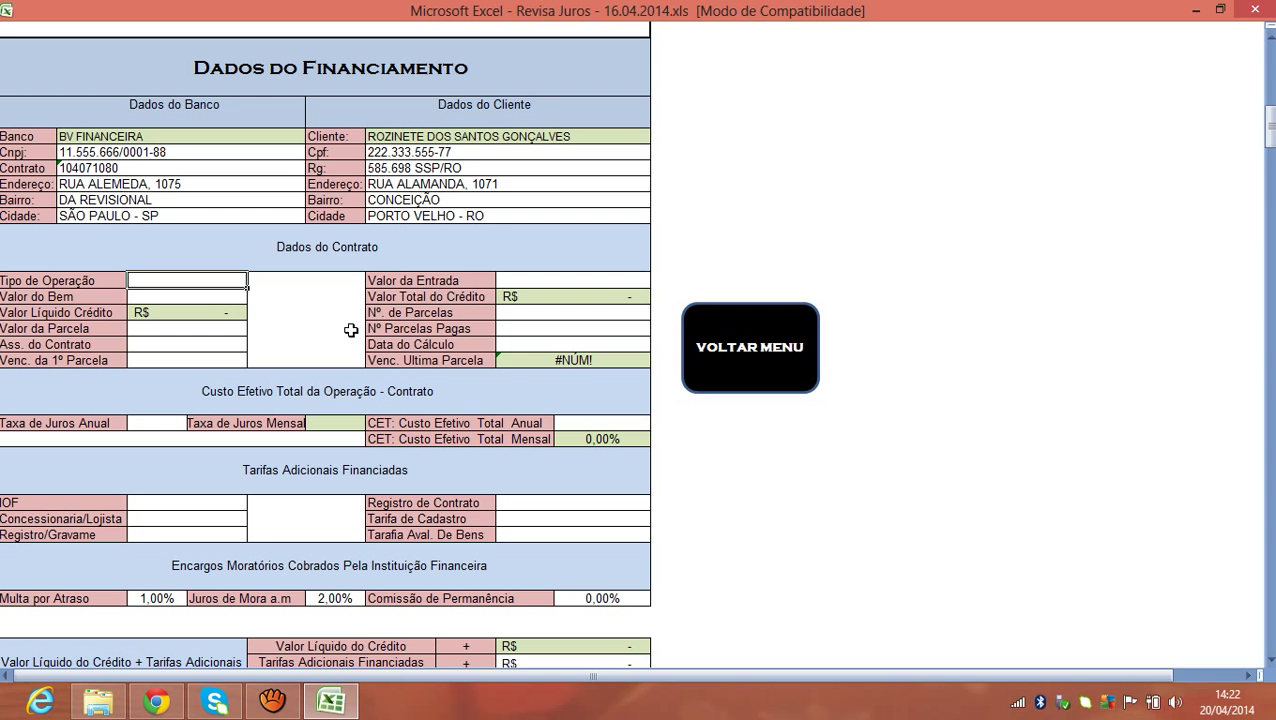
# Enter Tipo de Operação FINANCIAMENTO, Valor do Bem 30.000 and Valor da Parcela 636,46.
pyautogui.write('FINANCIAMENTO')
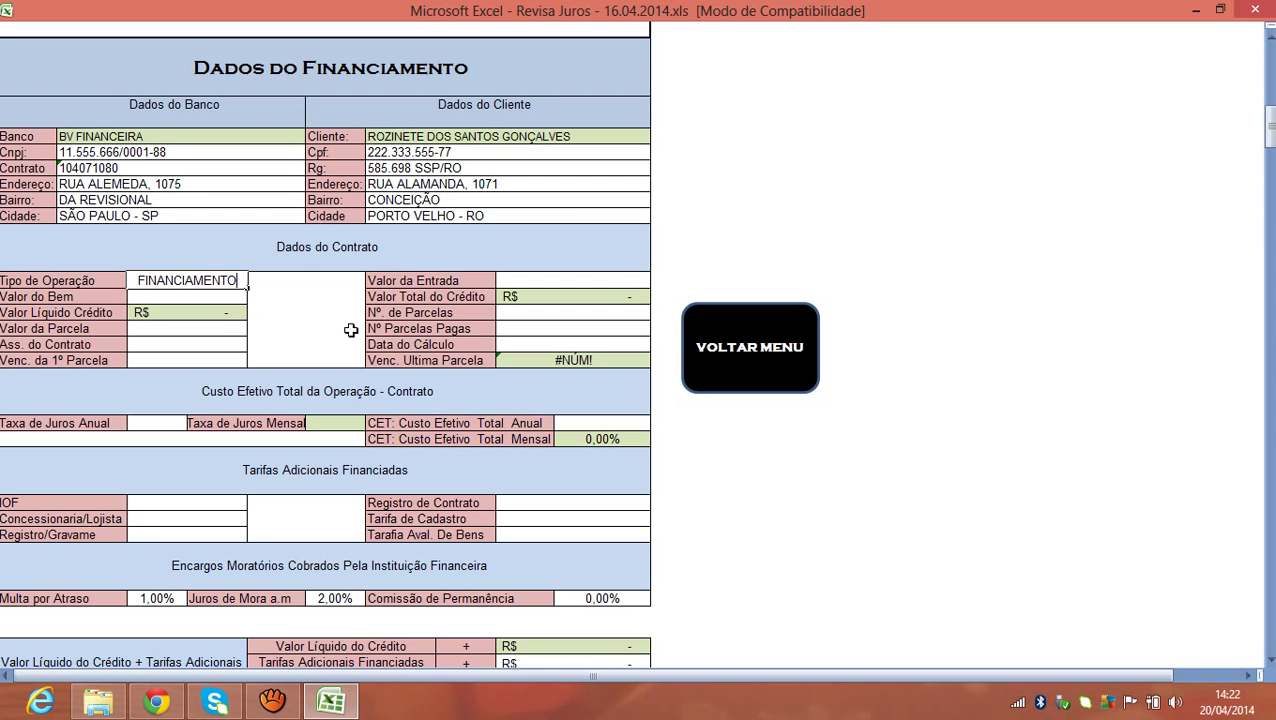
pyautogui.press('Tab')
pyautogui.click(236, 296)
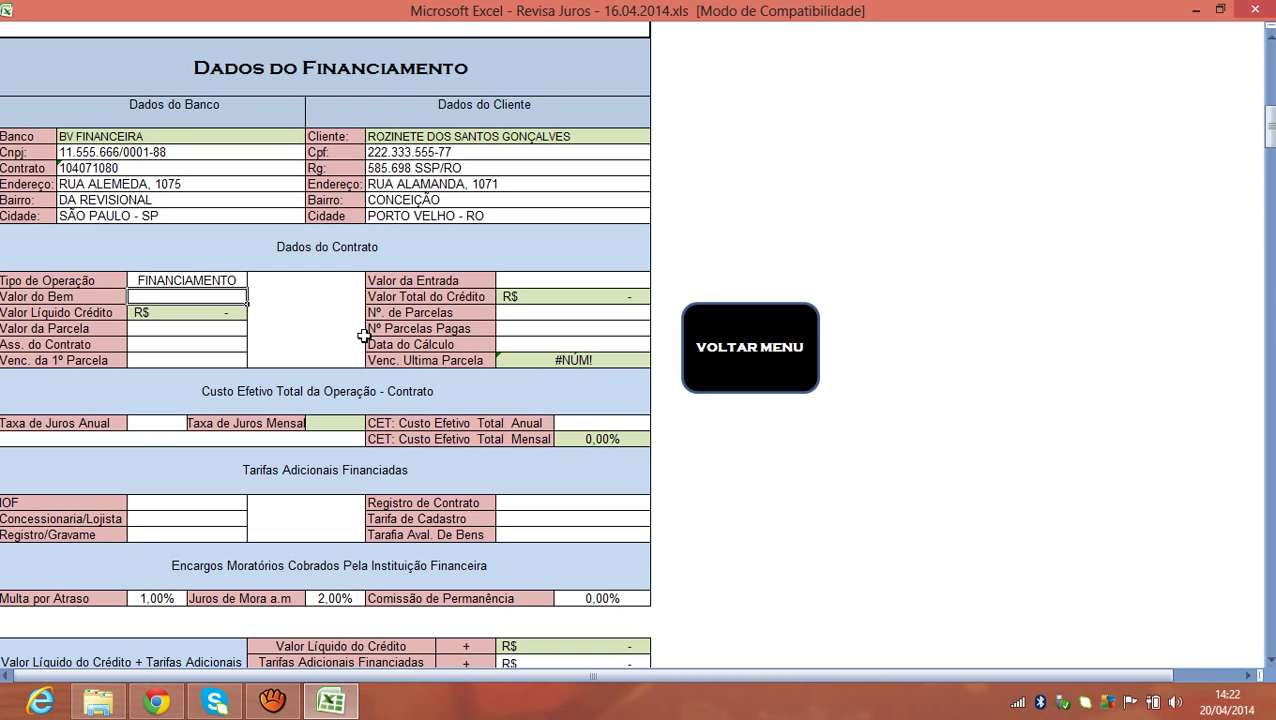
pyautogui.write('30.000')
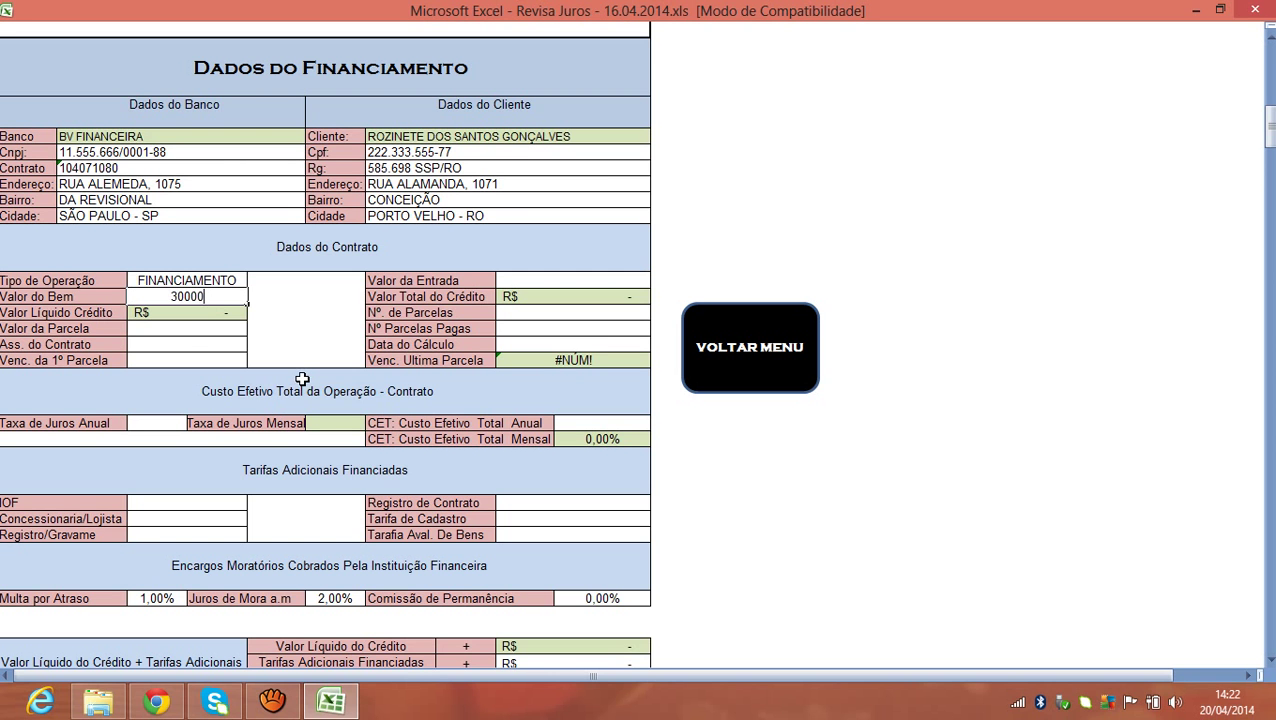
pyautogui.press('Return')
pyautogui.click(156, 329)
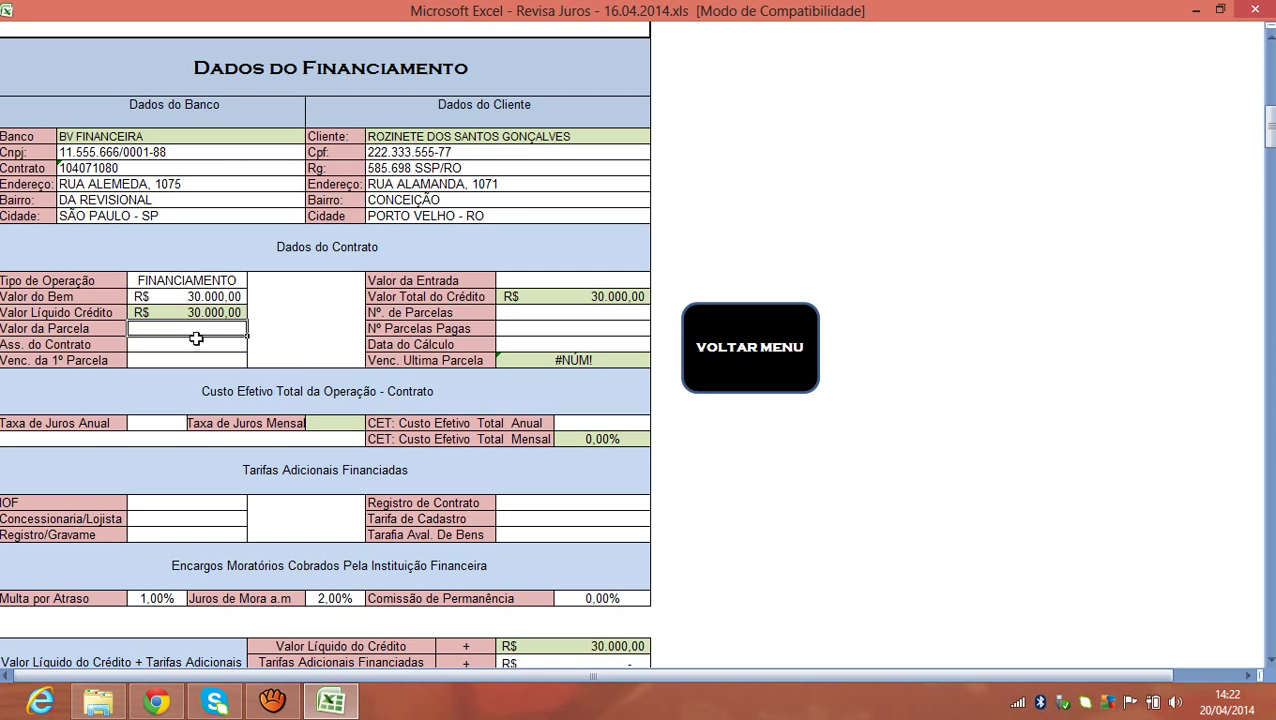
pyautogui.write('636,46')
pyautogui.press('Return')
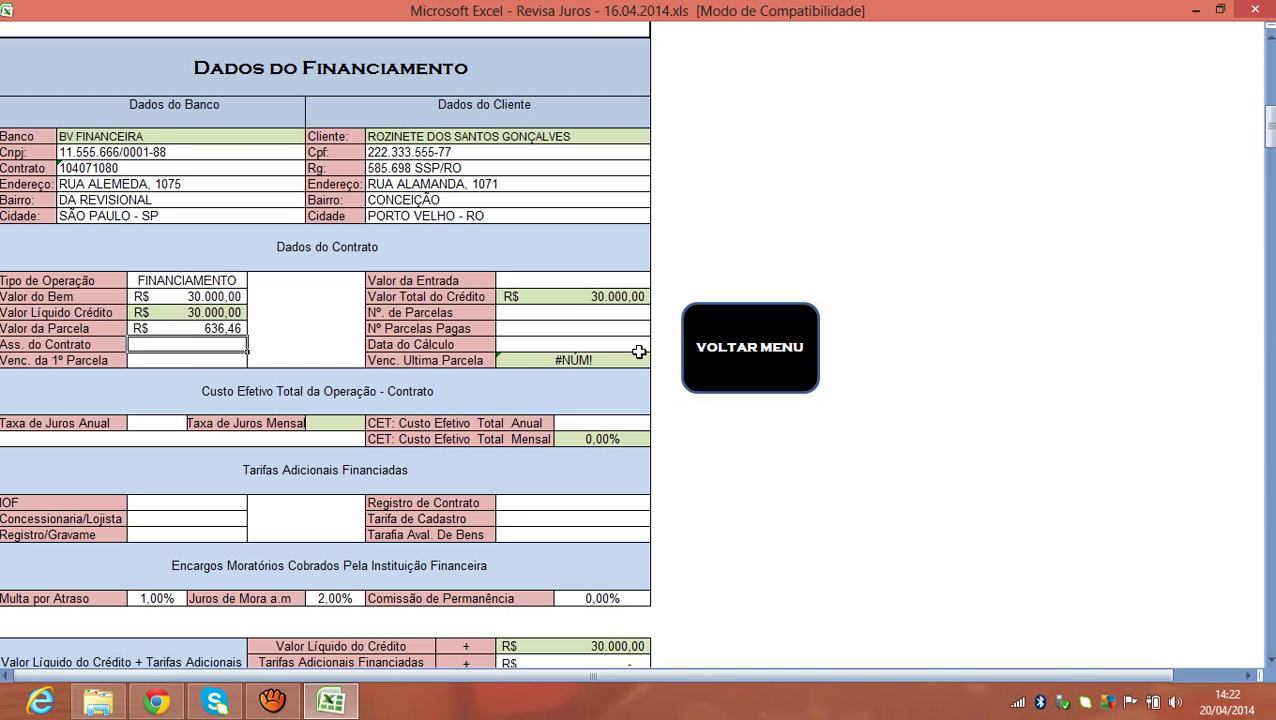
# Set the contract date to 27/10/2010 and the first instalment due date to 06/12/2010.
pyautogui.write('06')
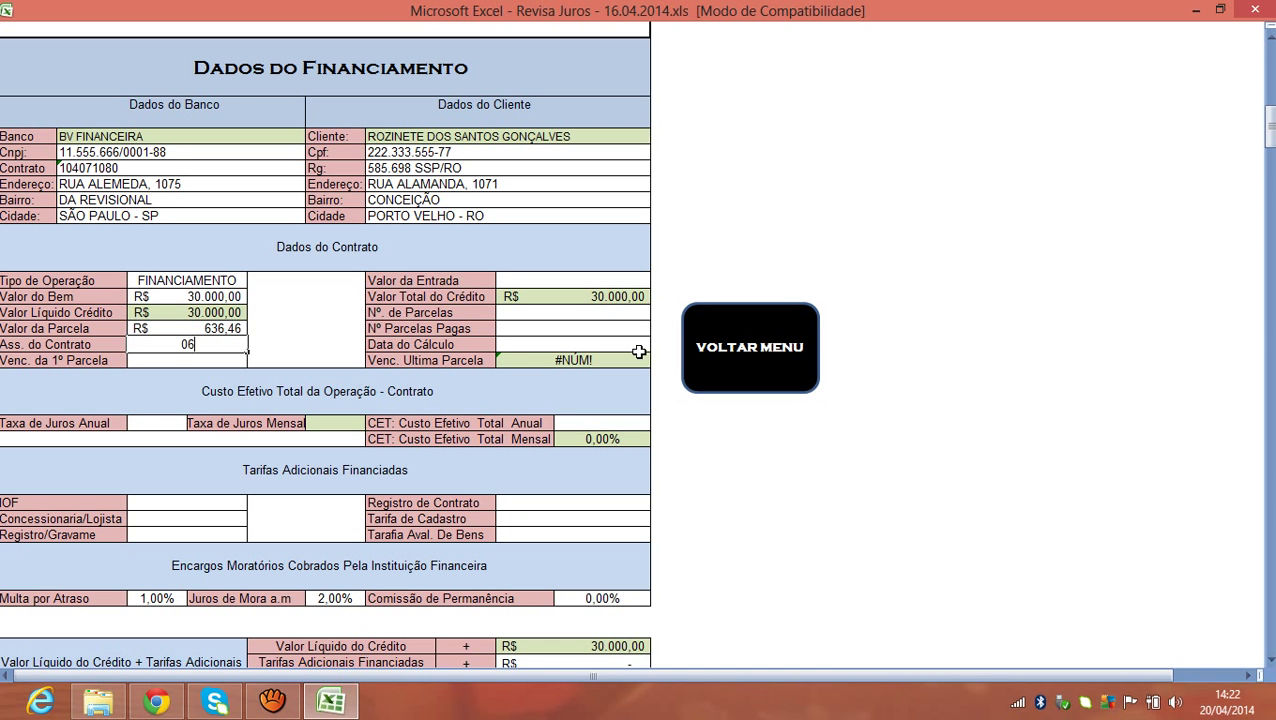
pyautogui.write('/12/2010')
pyautogui.press('Return')
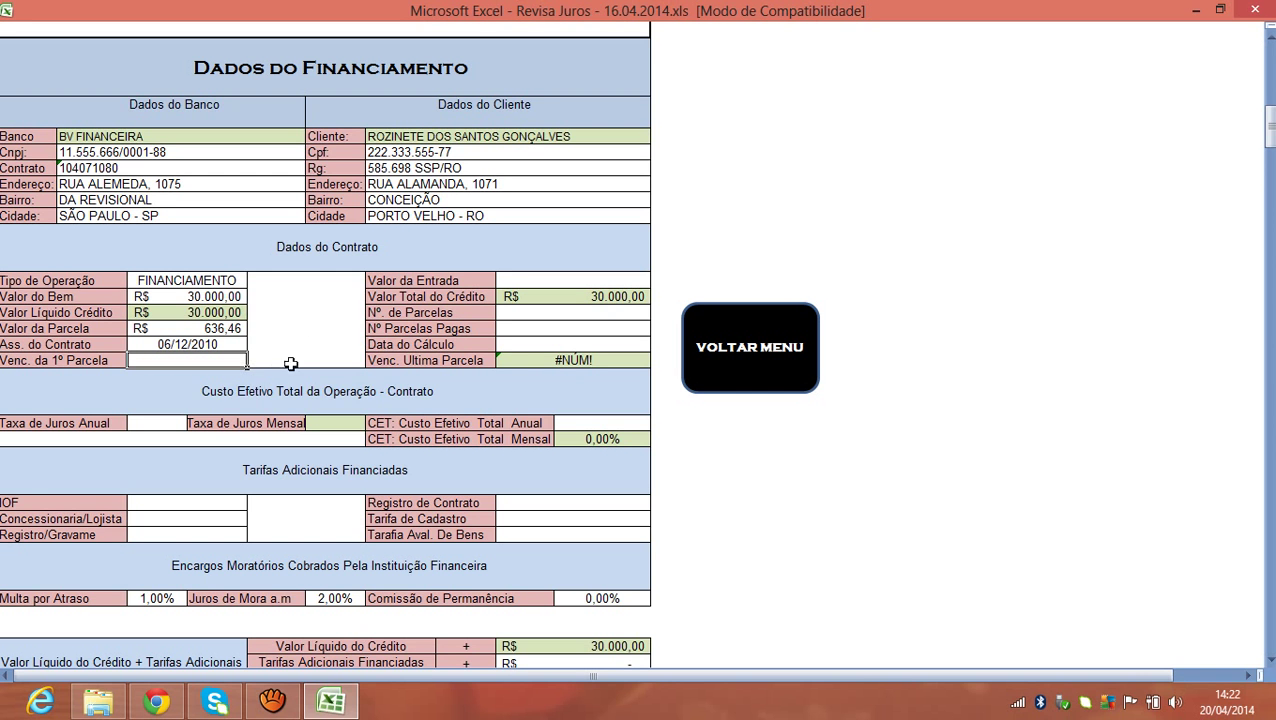
pyautogui.click(200, 345)
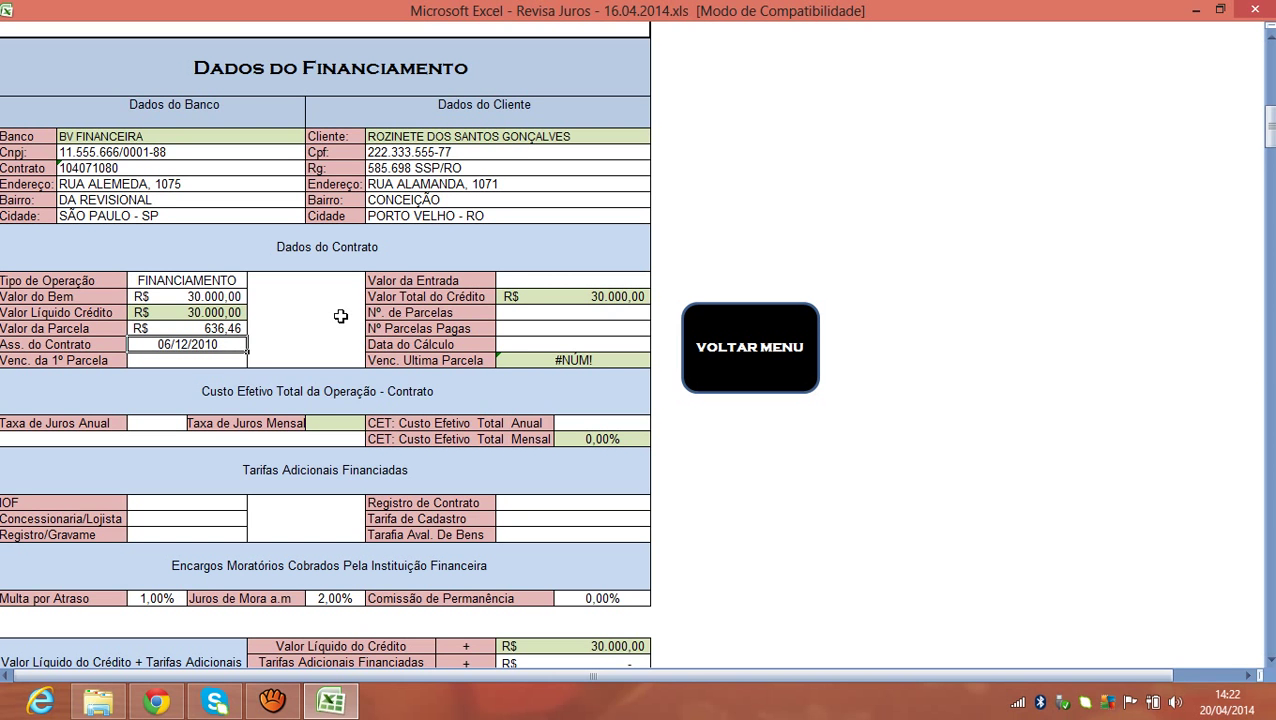
pyautogui.write('06')
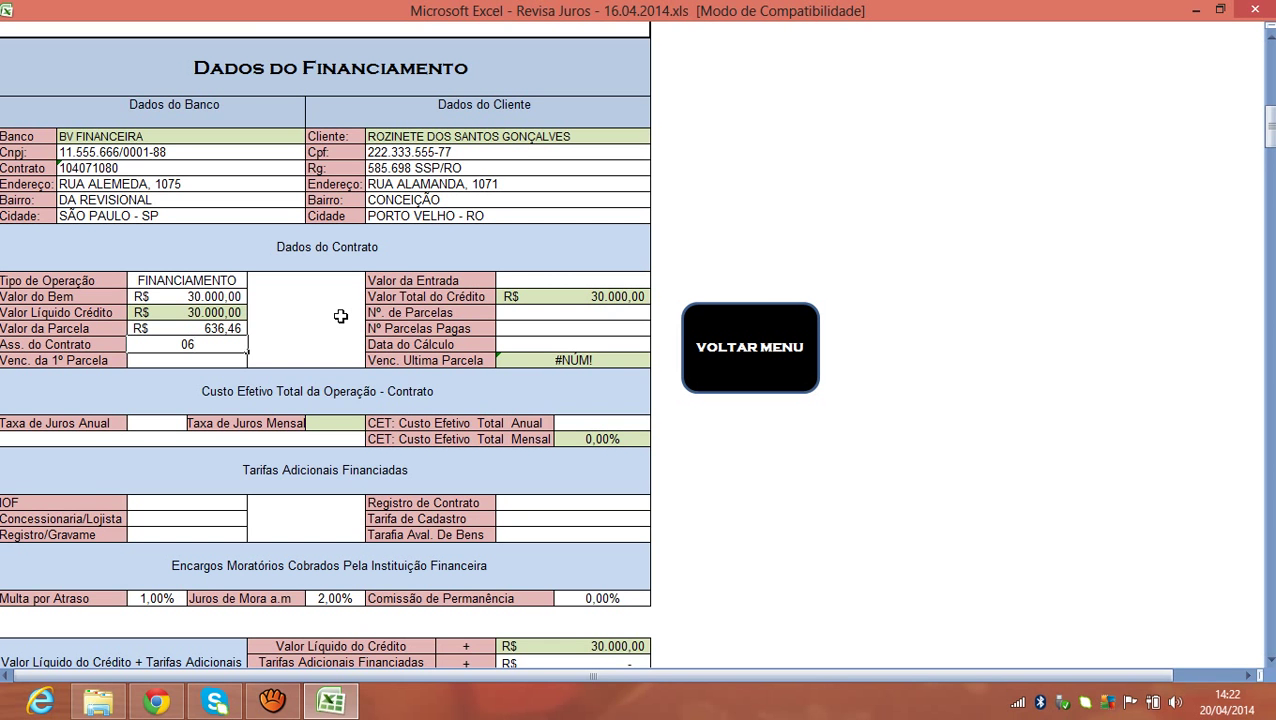
pyautogui.write('7/10/2010')
pyautogui.press('Return')
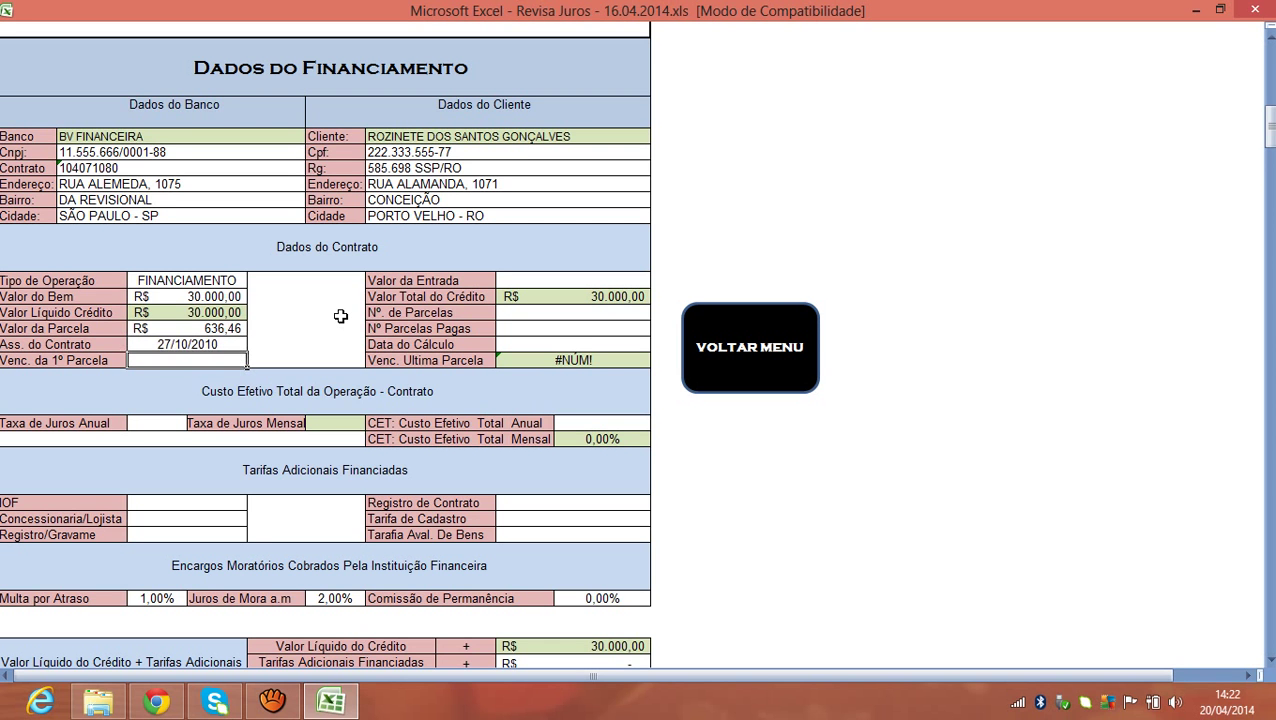
pyautogui.write('06/12/2010')
pyautogui.press('Return')
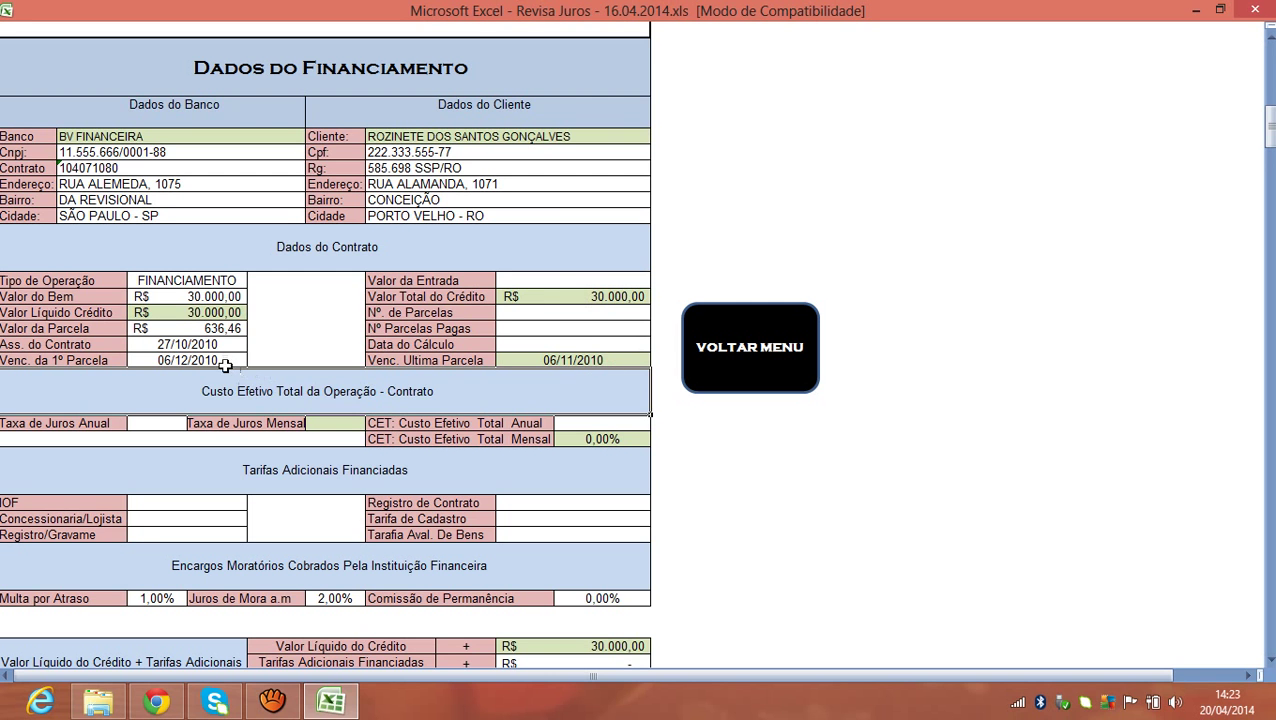
# Enter a 12000 down payment, 48 instalments, 41 paid and calculation date 20/04/2014.
pyautogui.click(575, 282)
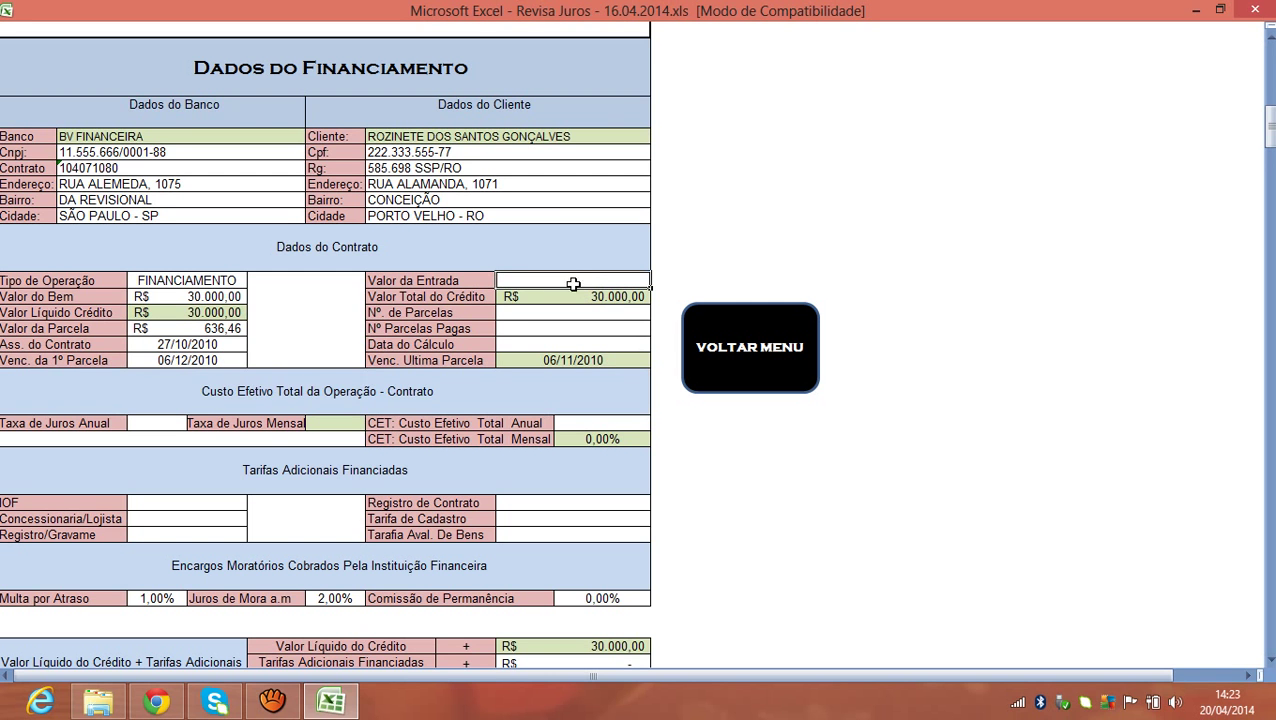
pyautogui.write('12000')
pyautogui.press('Return')
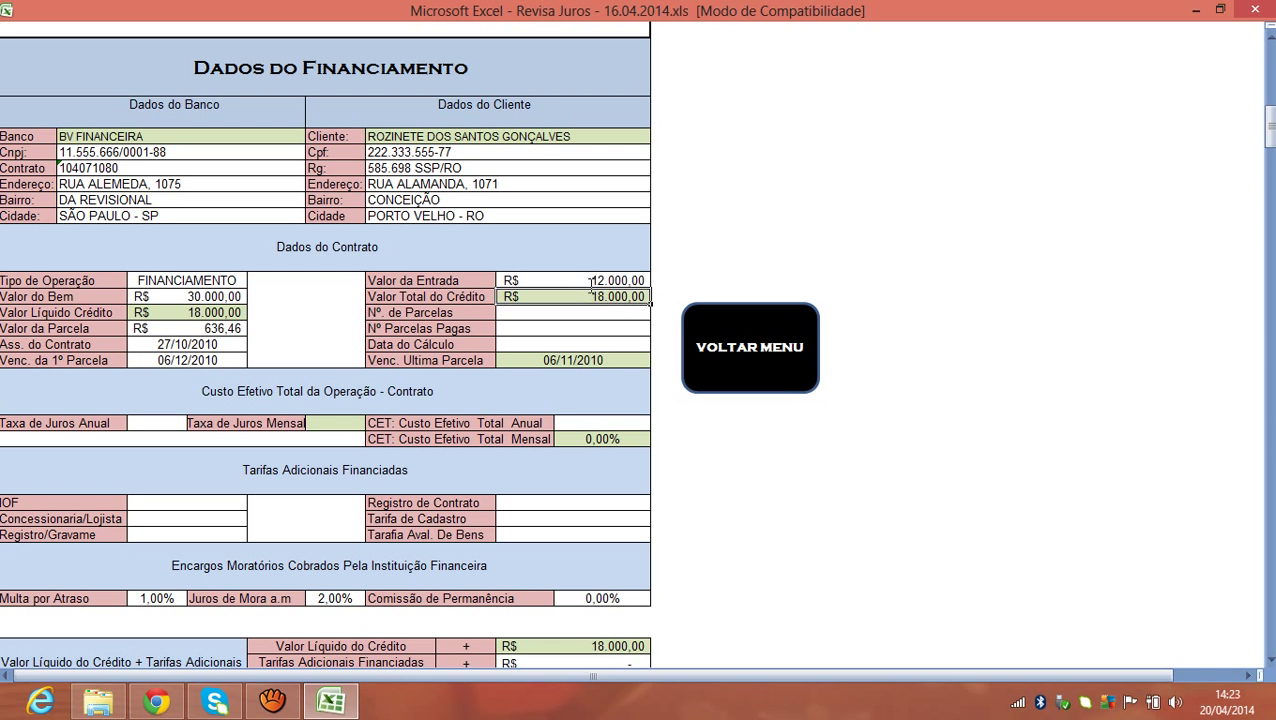
pyautogui.click(185, 313)
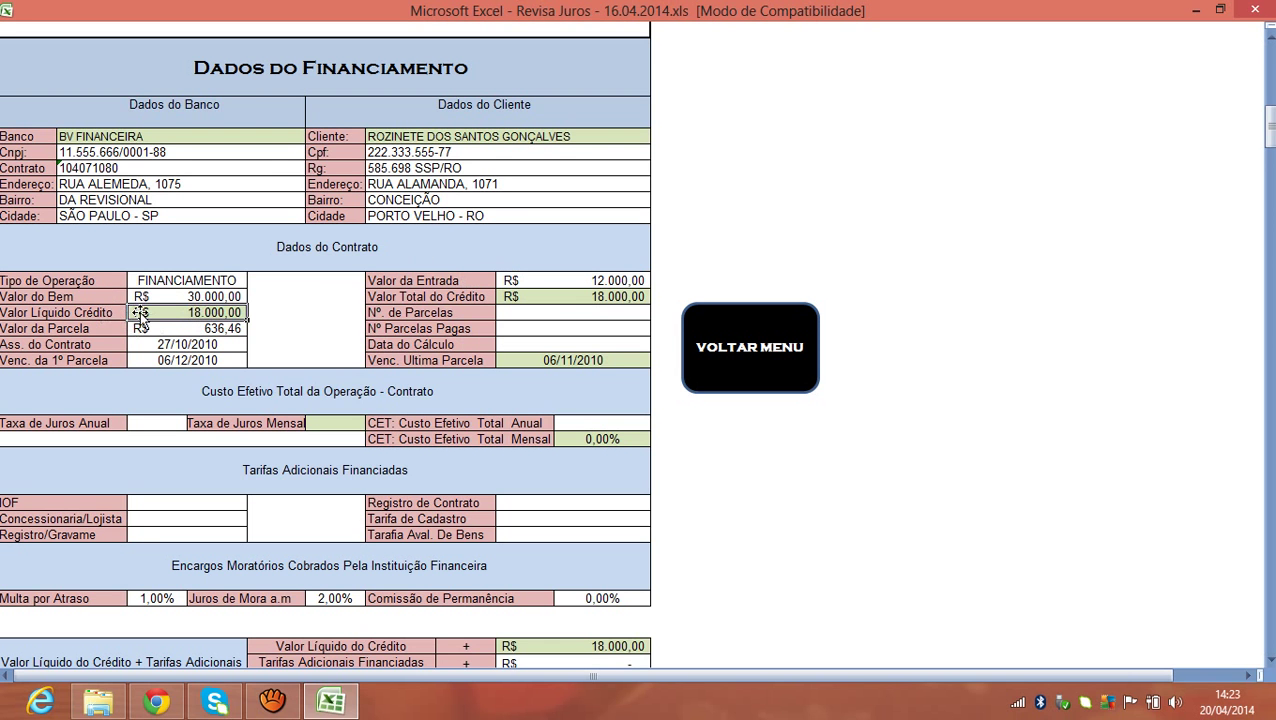
pyautogui.click(513, 313)
pyautogui.write('48')
pyautogui.press('Return')
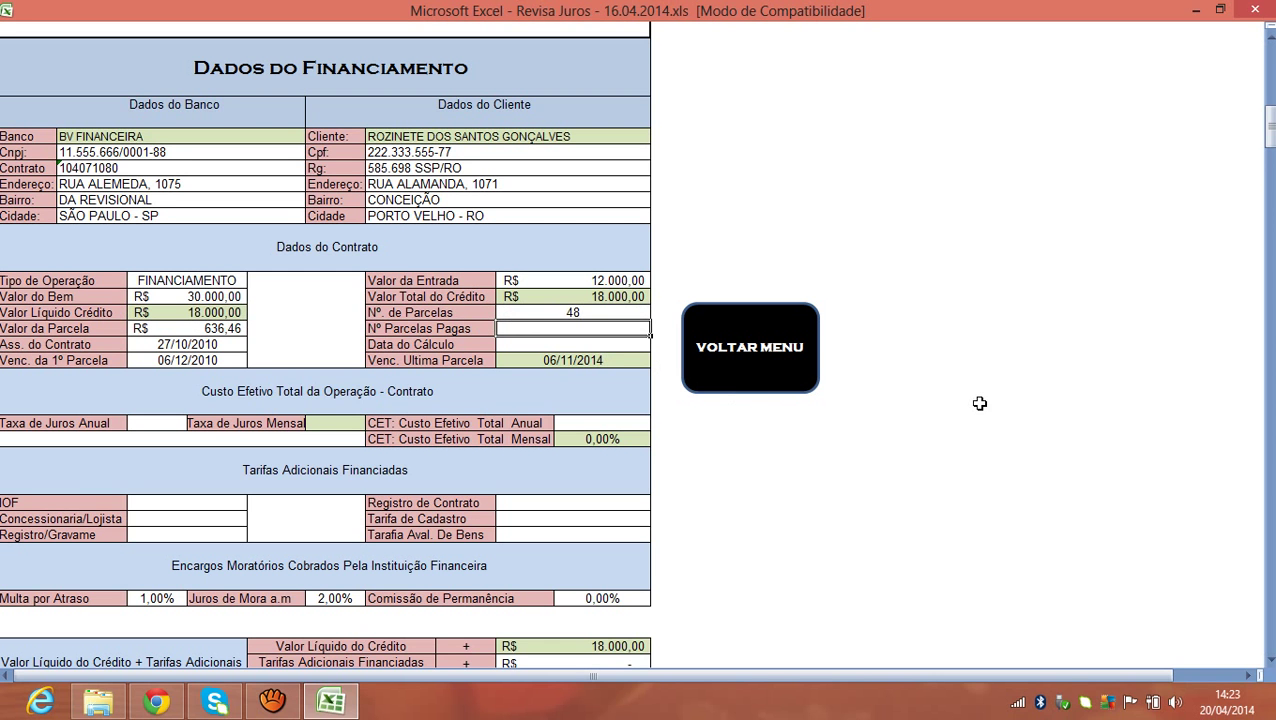
pyautogui.write('4')
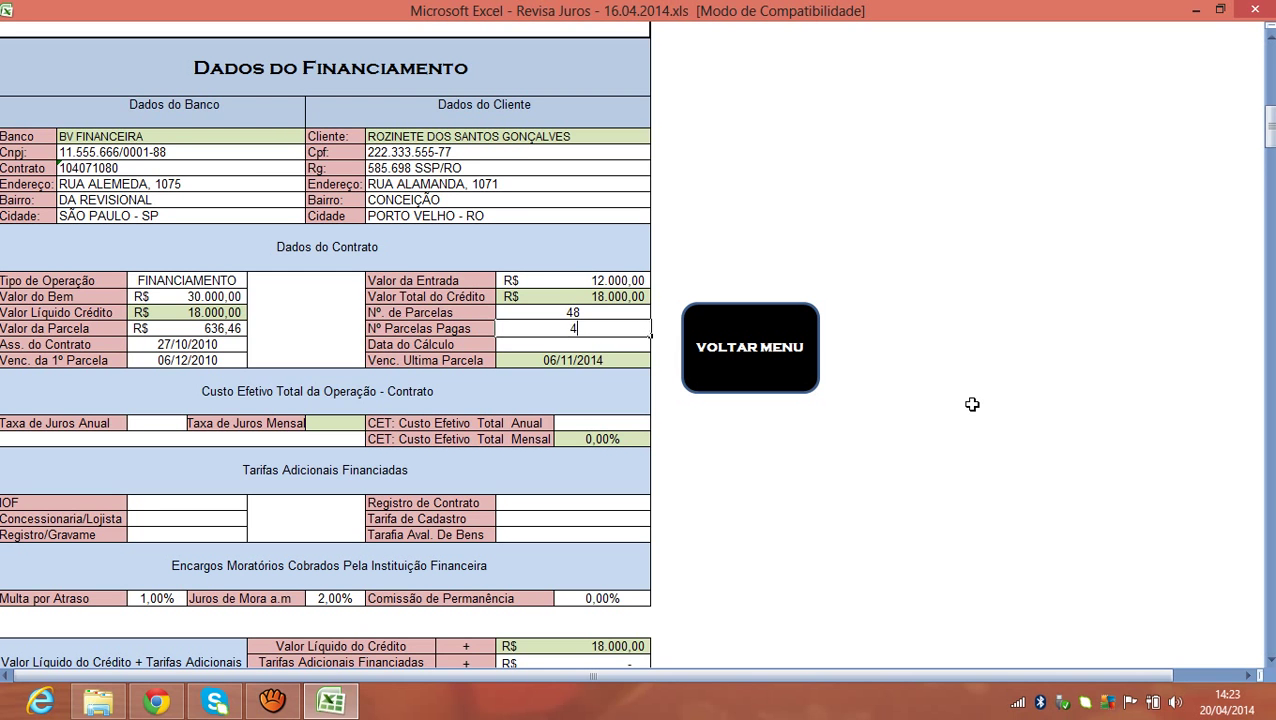
pyautogui.write('1')
pyautogui.press('Return')
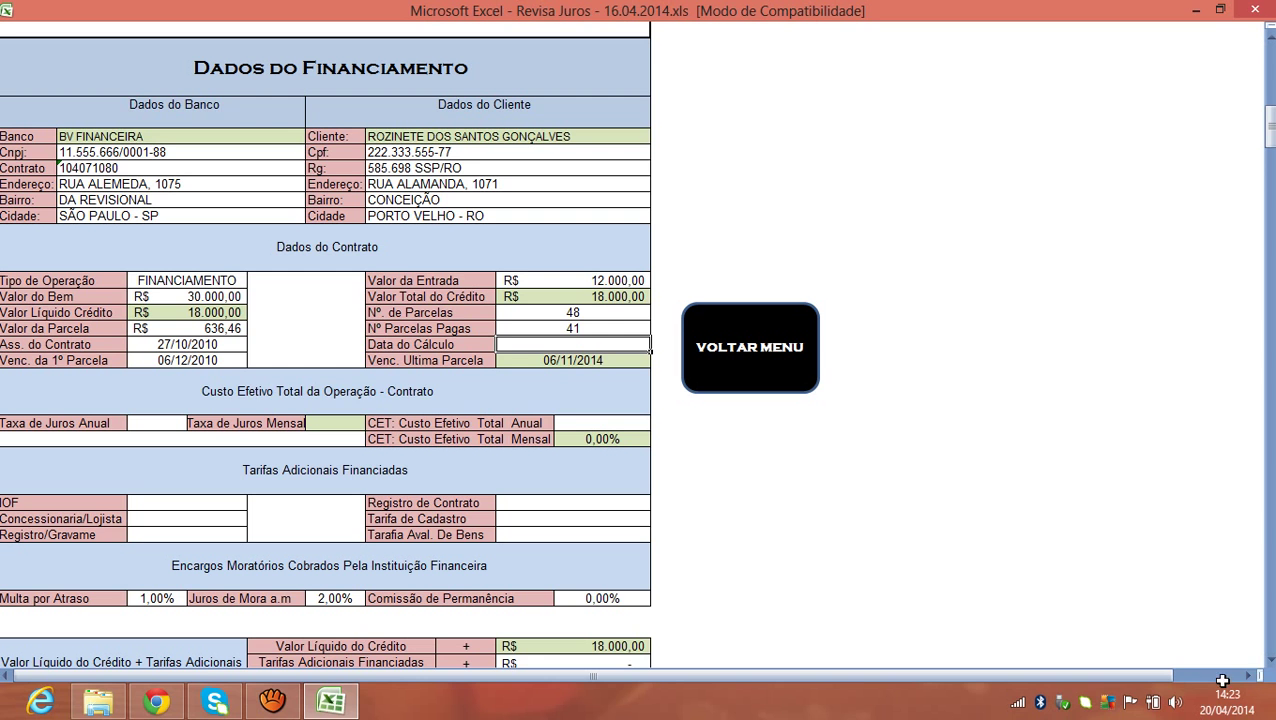
pyautogui.write('20/04/2014')
pyautogui.press('Return')
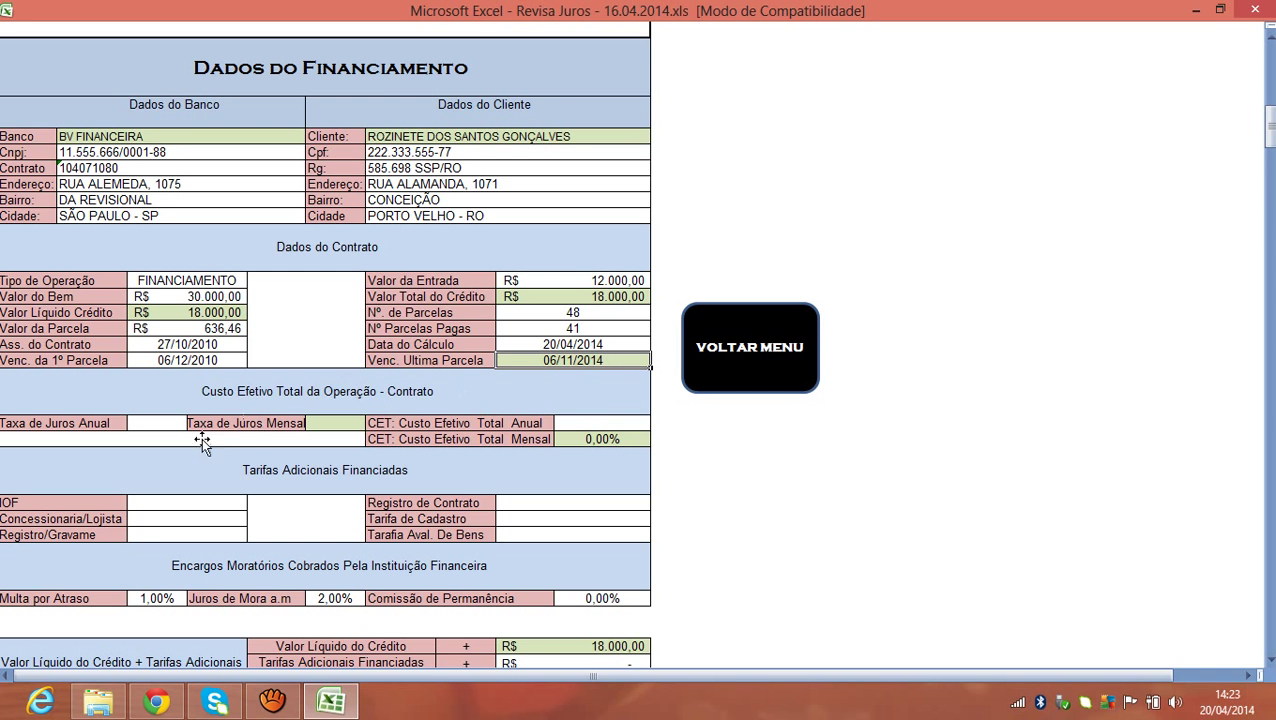
# Type 21,99 annual interest, 1,67 monthly interest and 32,97 annual CET into the rate cells.
pyautogui.click(162, 428)
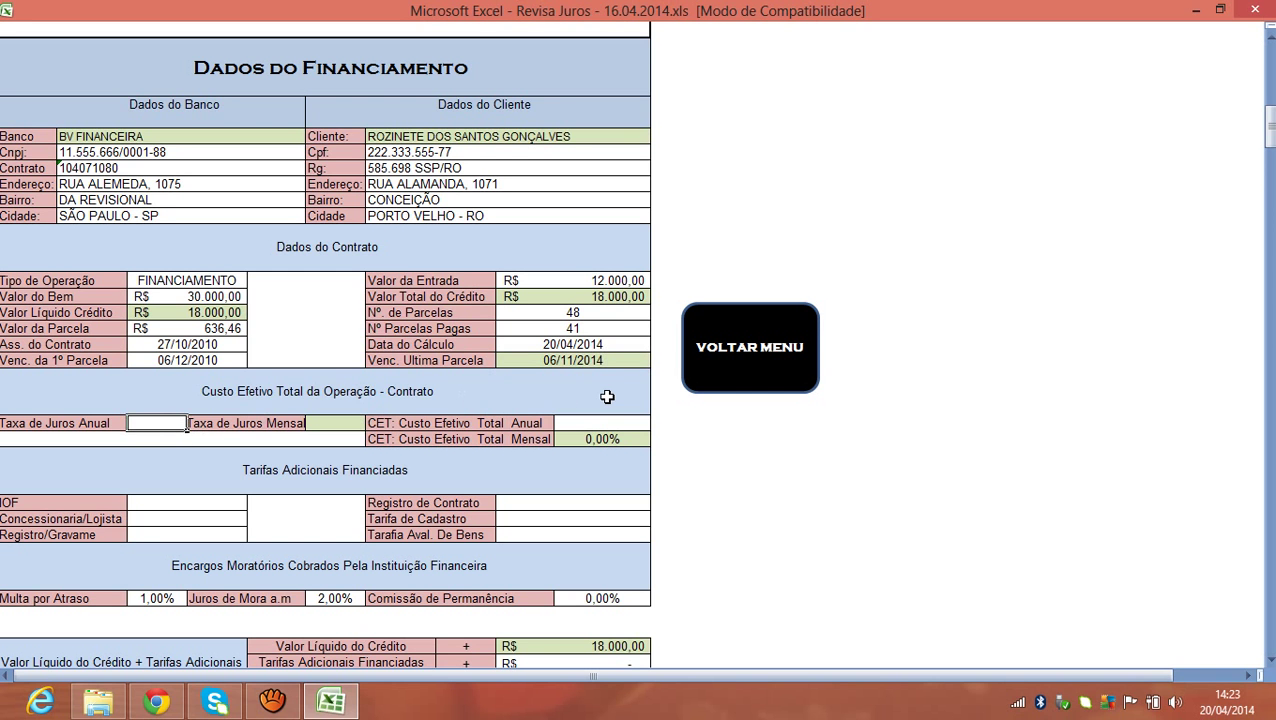
pyautogui.write('21,99')
pyautogui.press('Return')
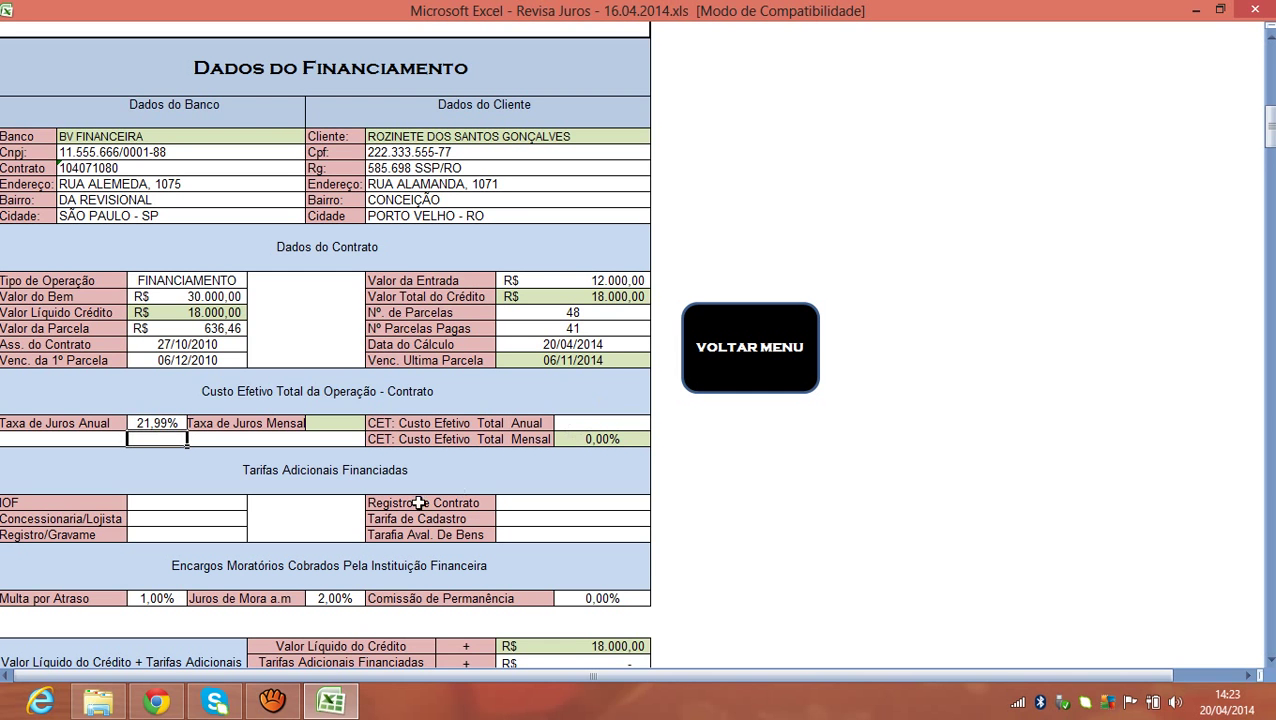
pyautogui.click(340, 423)
pyautogui.write('16,')
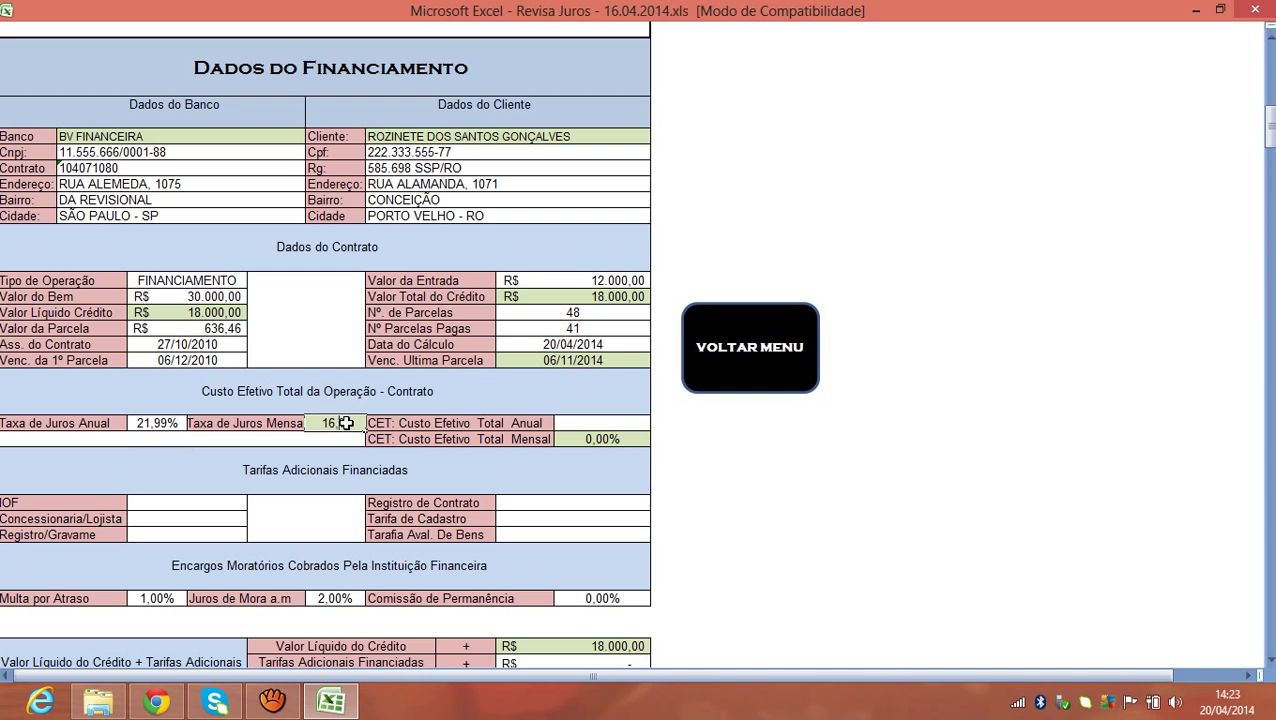
pyautogui.press('BackSpace')
pyautogui.press('BackSpace')
pyautogui.write(',67')
pyautogui.press('Return')
pyautogui.click(583, 420)
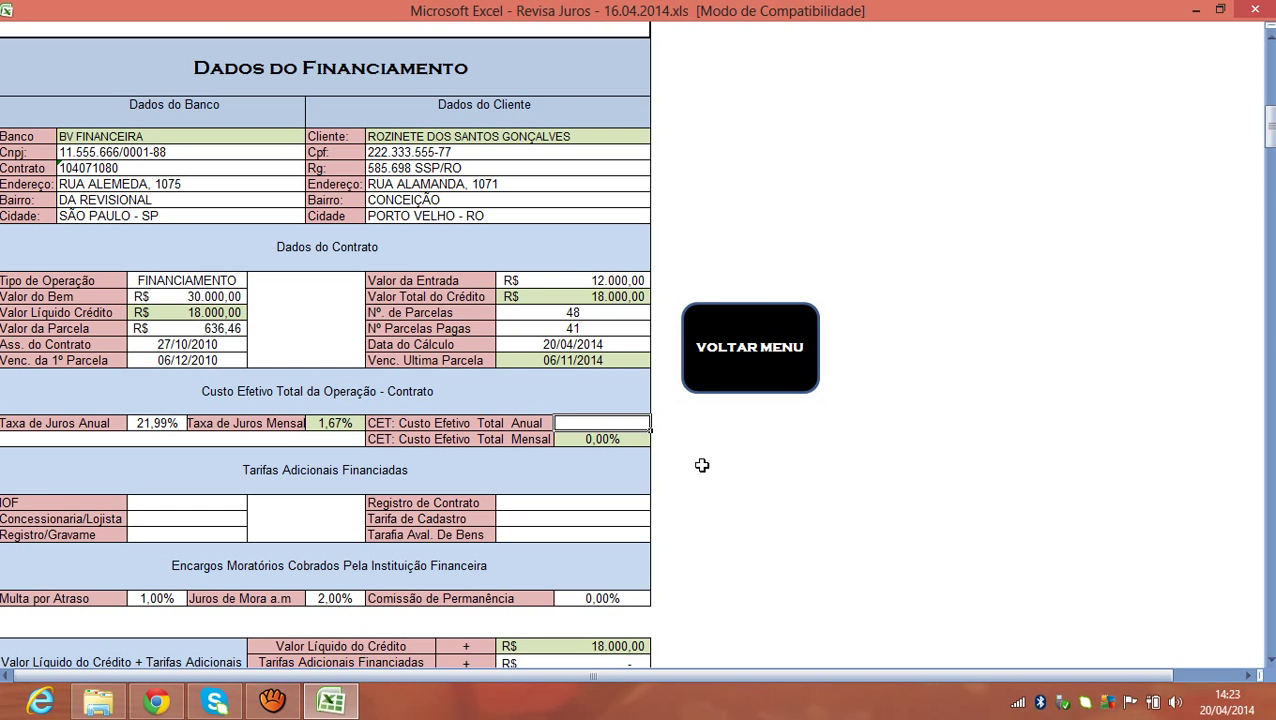
pyautogui.write('32,97')
pyautogui.press('Return')
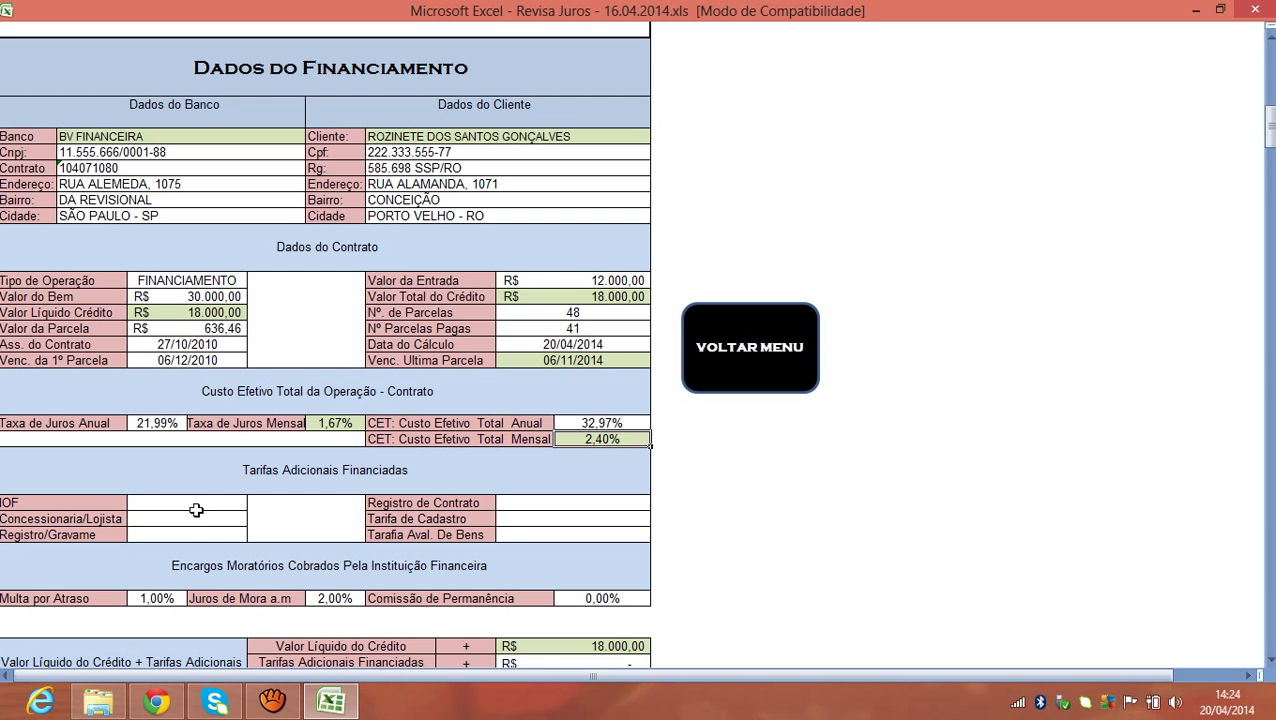
pyautogui.moveTo(194, 505); pyautogui.dragTo(192, 534)
pyautogui.moveTo(530, 500); pyautogui.dragTo(538, 537)
pyautogui.click(676, 518)
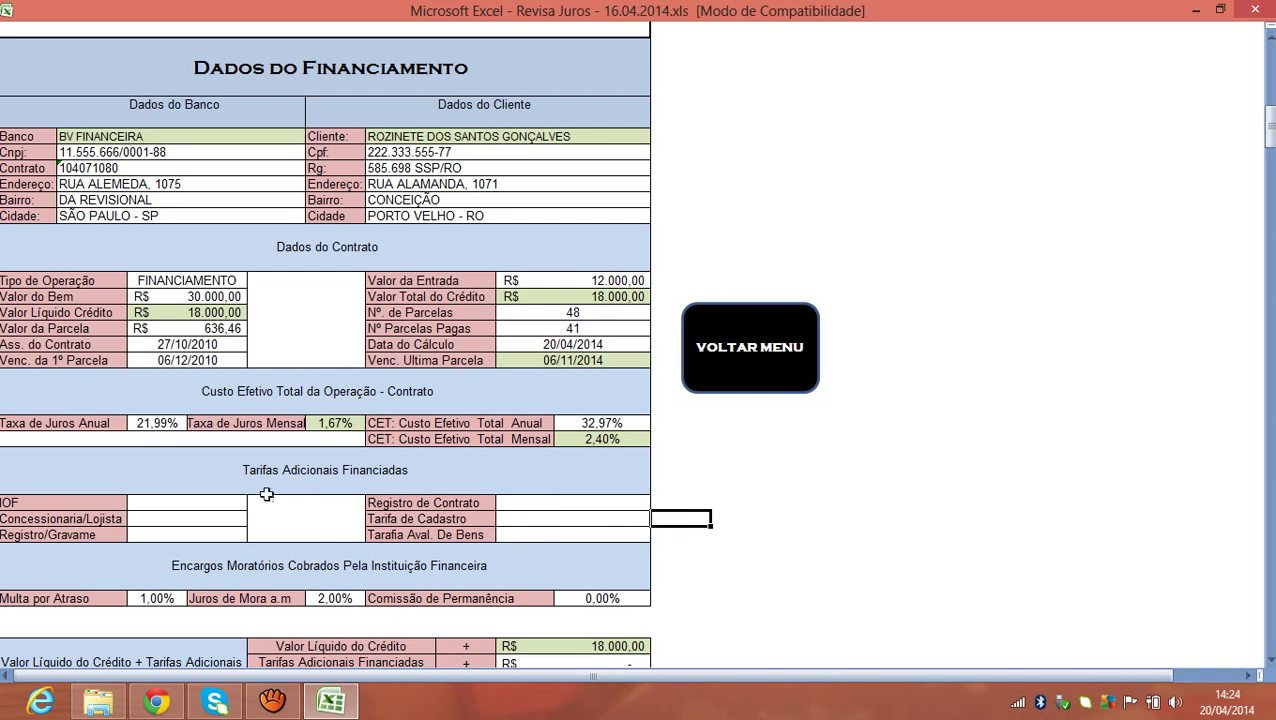
pyautogui.click(333, 423)
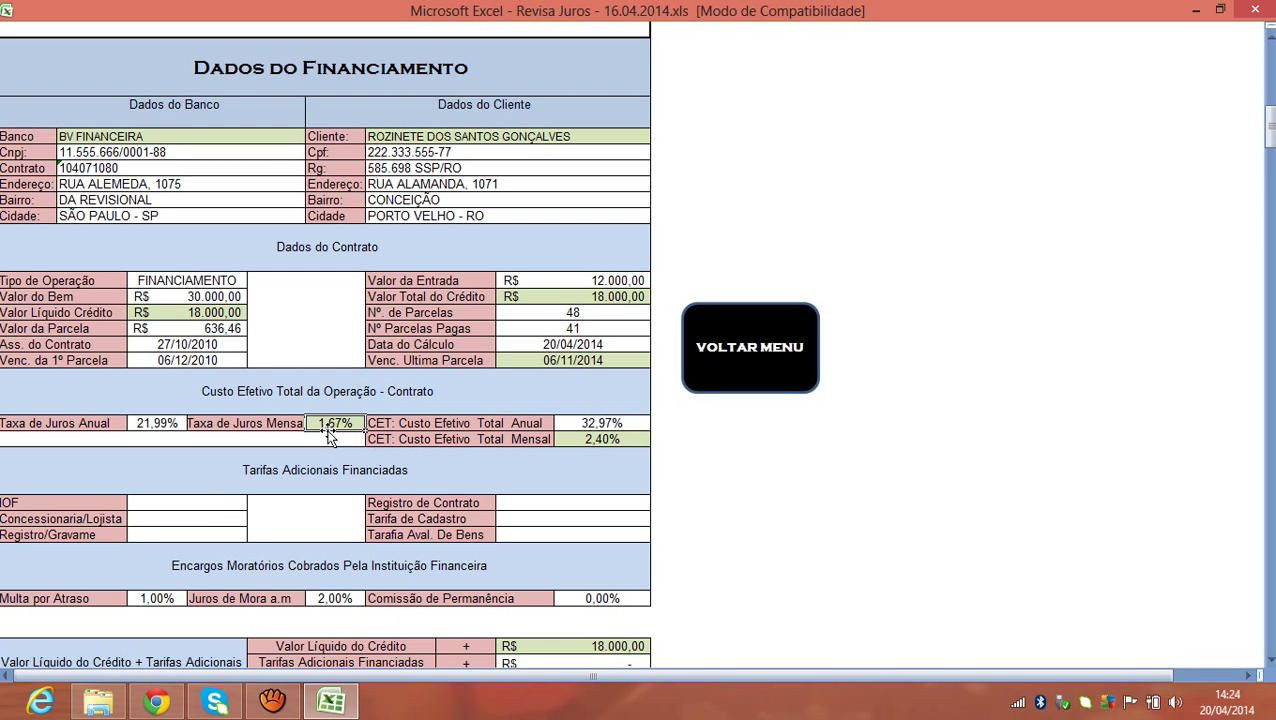
pyautogui.moveTo(191, 502); pyautogui.dragTo(185, 530)
pyautogui.click(521, 506)
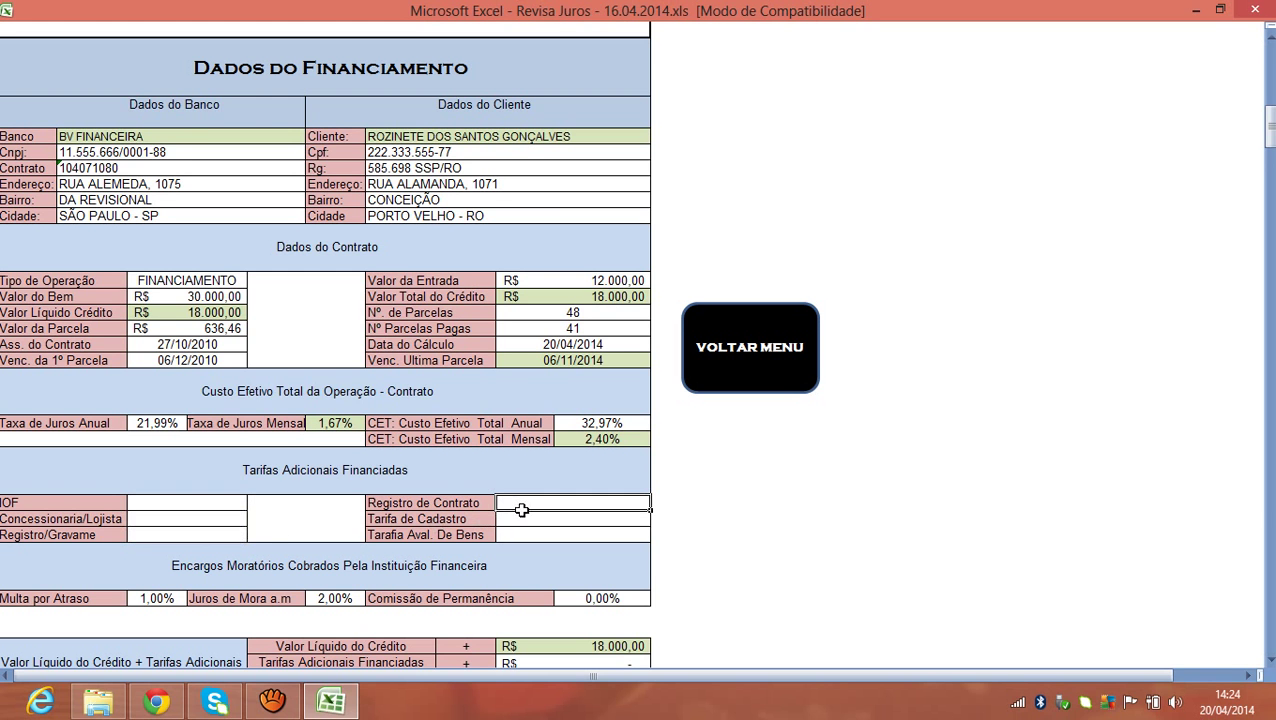
pyautogui.moveTo(521, 510); pyautogui.dragTo(521, 531)
pyautogui.click(214, 503)
pyautogui.click(586, 442)
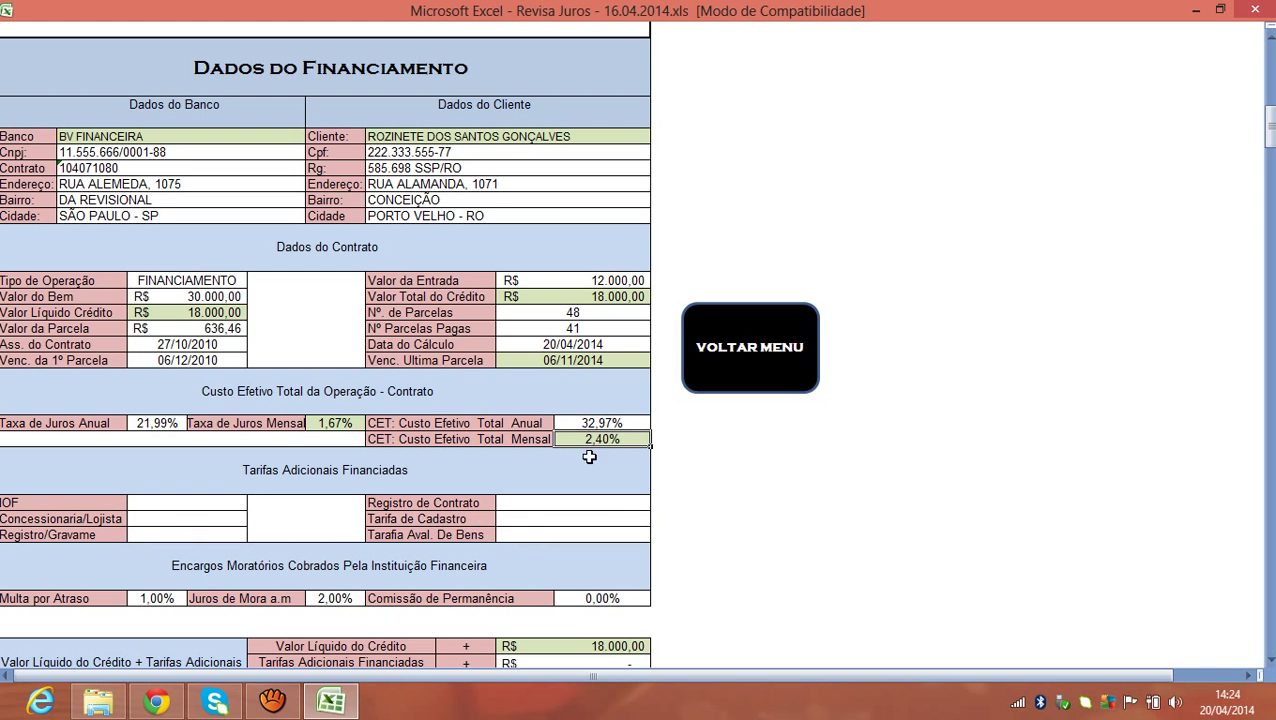
pyautogui.moveTo(200, 502); pyautogui.dragTo(202, 533)
pyautogui.moveTo(515, 500); pyautogui.dragTo(527, 532)
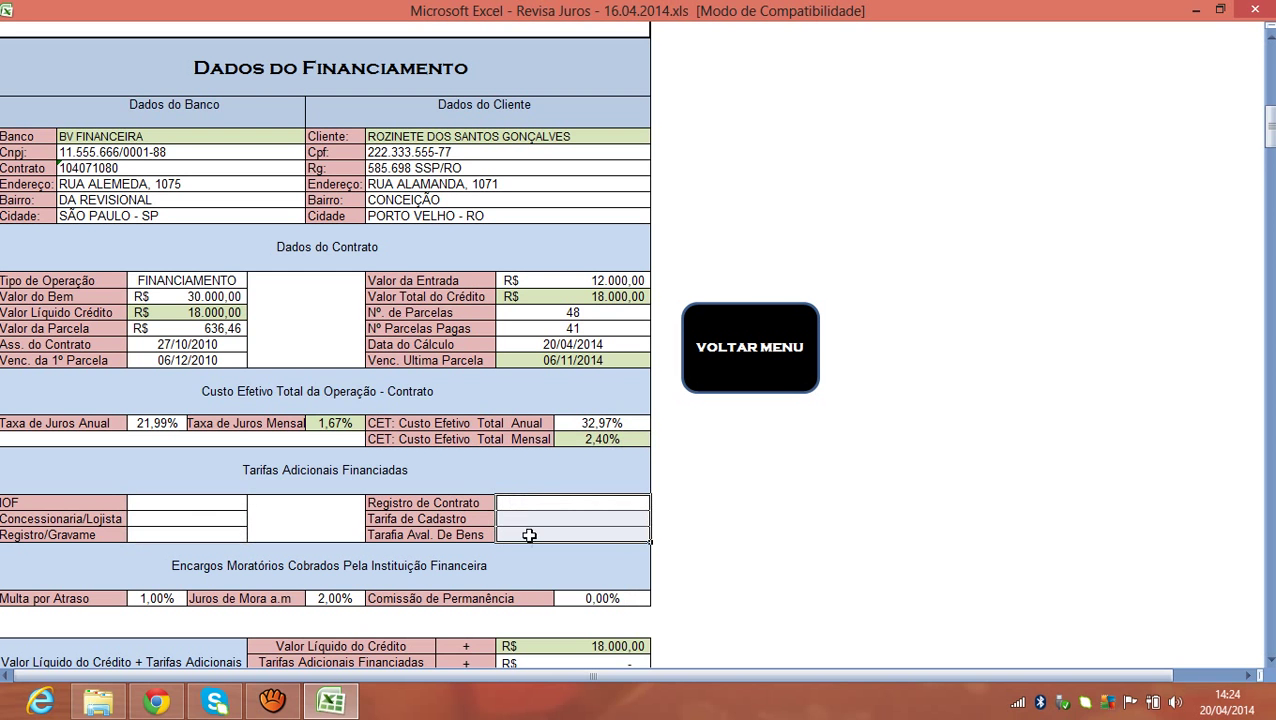
pyautogui.click(598, 443)
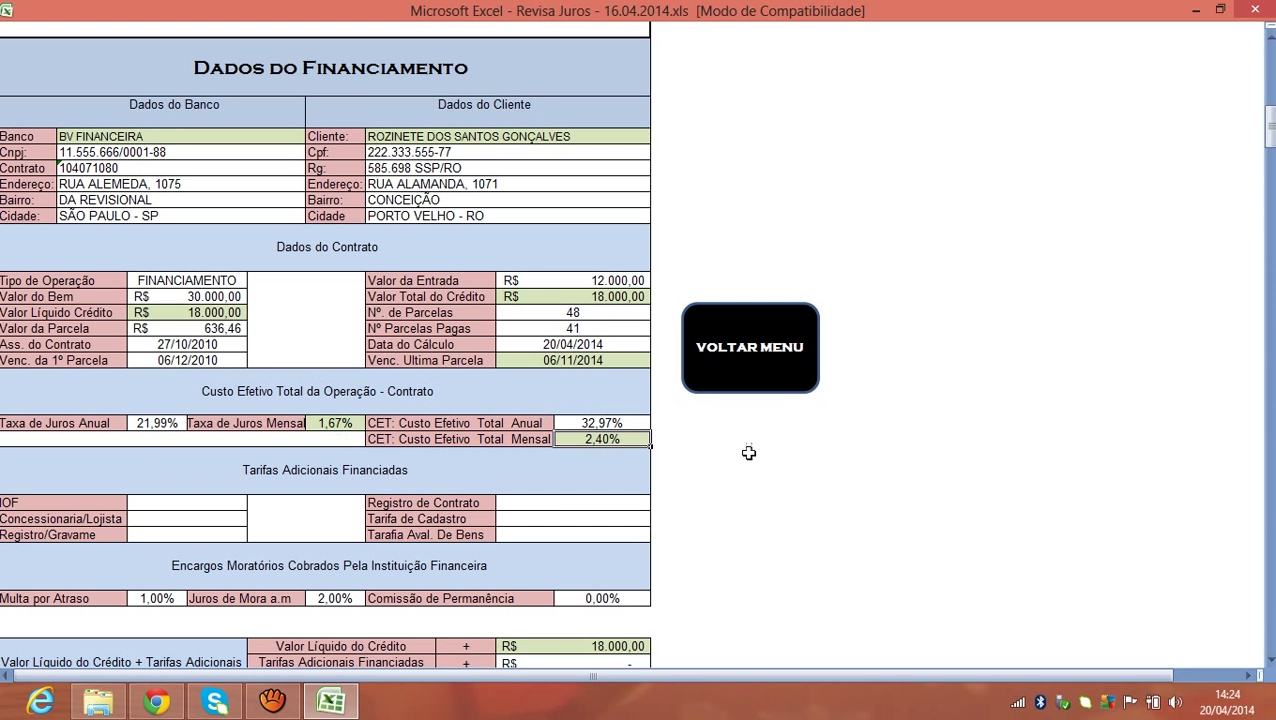
pyautogui.moveTo(1270, 125); pyautogui.dragTo(1270, 160)
# Enter 362,23 for IOF and rename Concessionaria/Lojista to Serviços de Terceiros with 1.673,84.
pyautogui.click(150, 205)
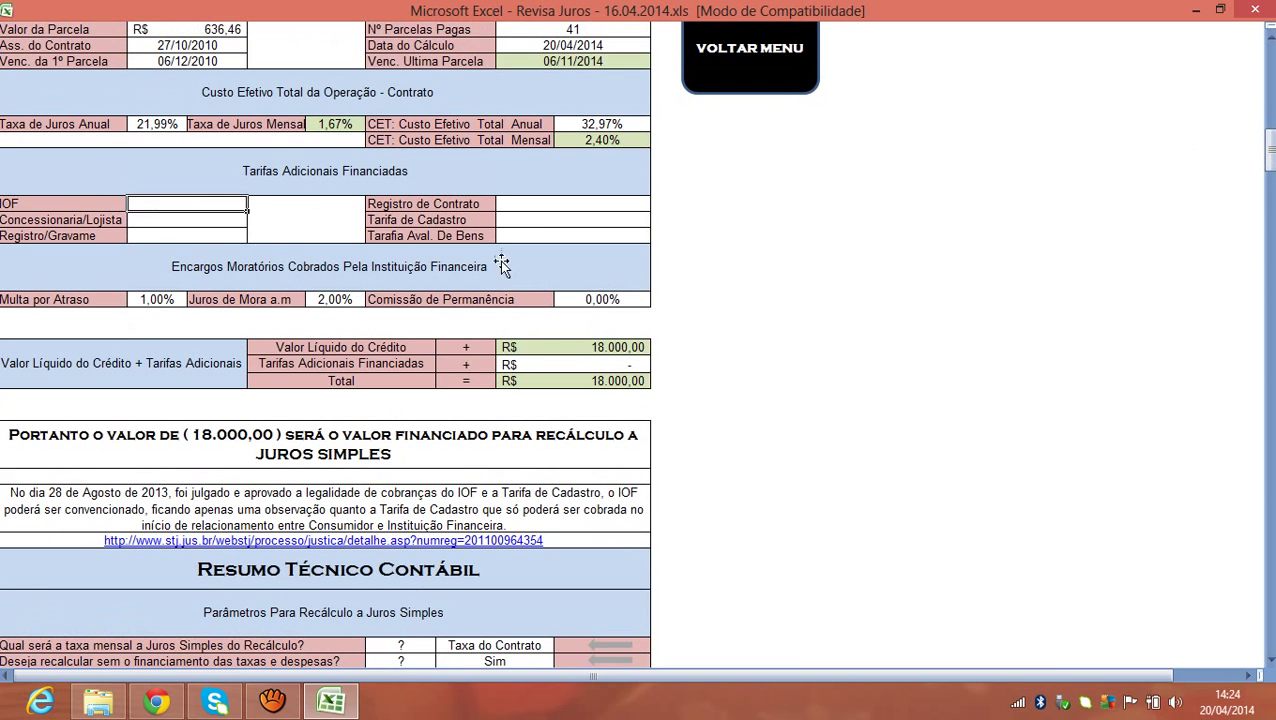
pyautogui.write('362,23')
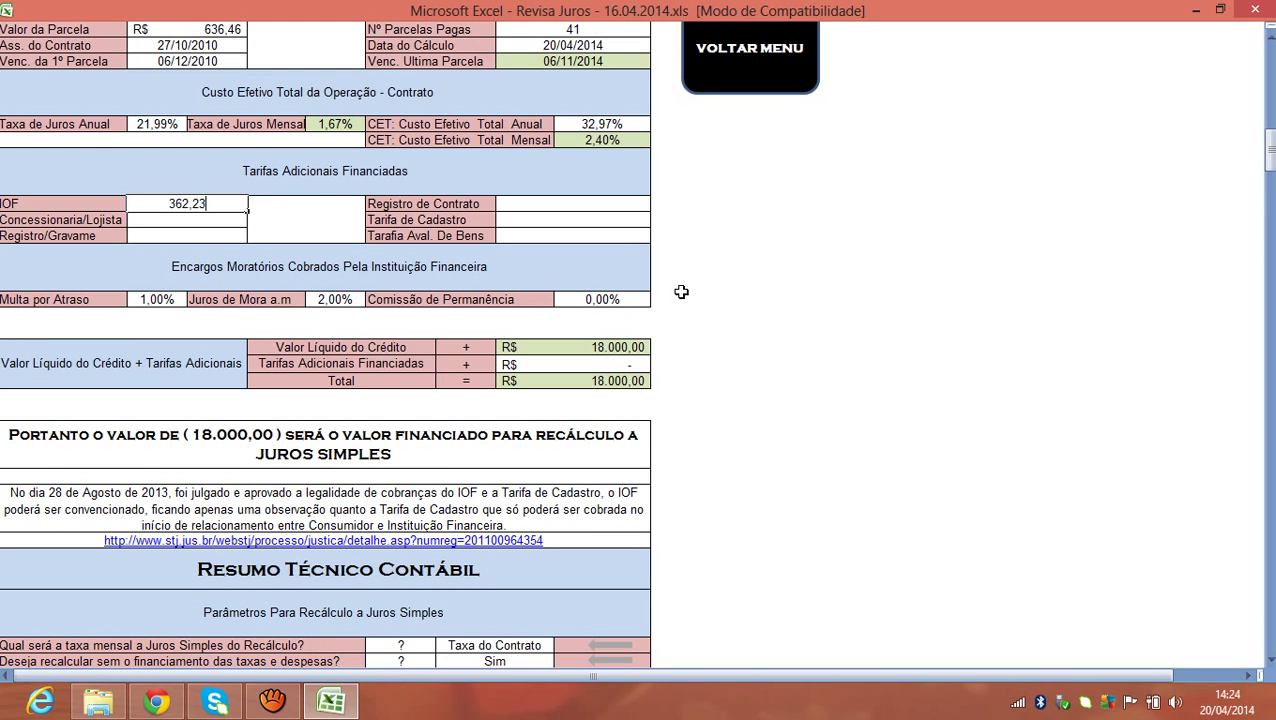
pyautogui.press('Return')
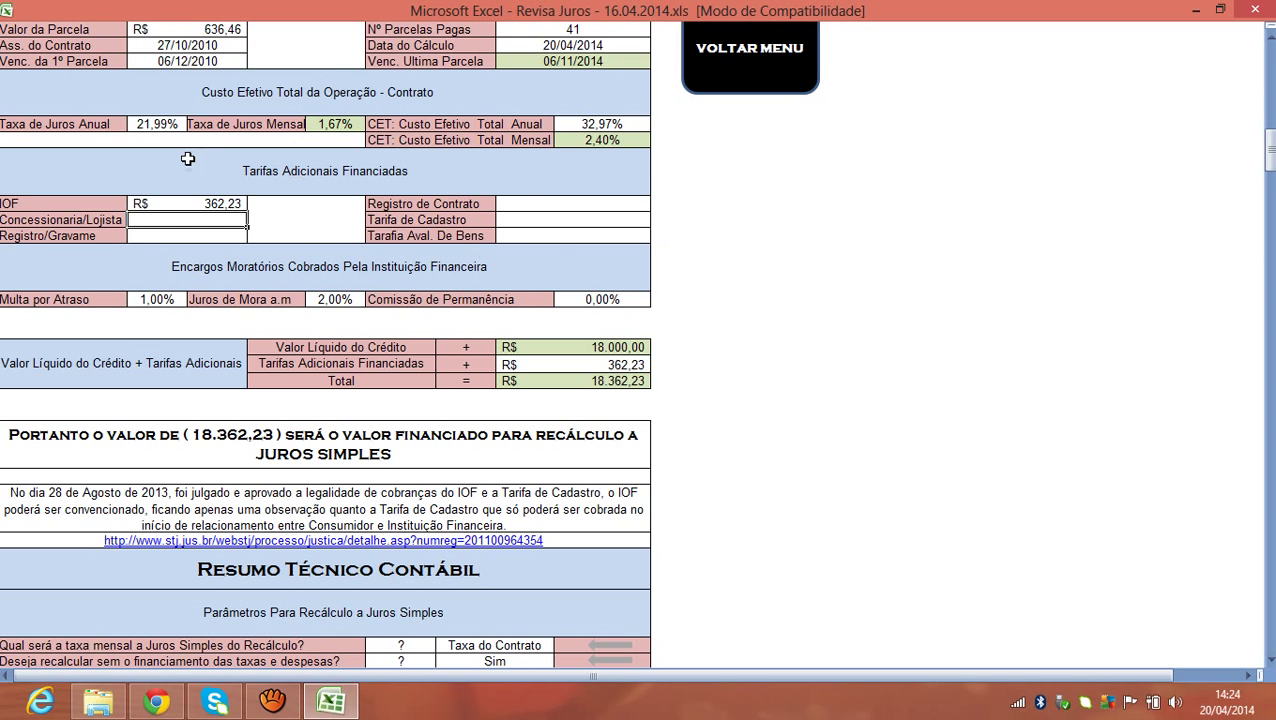
pyautogui.click(110, 217)
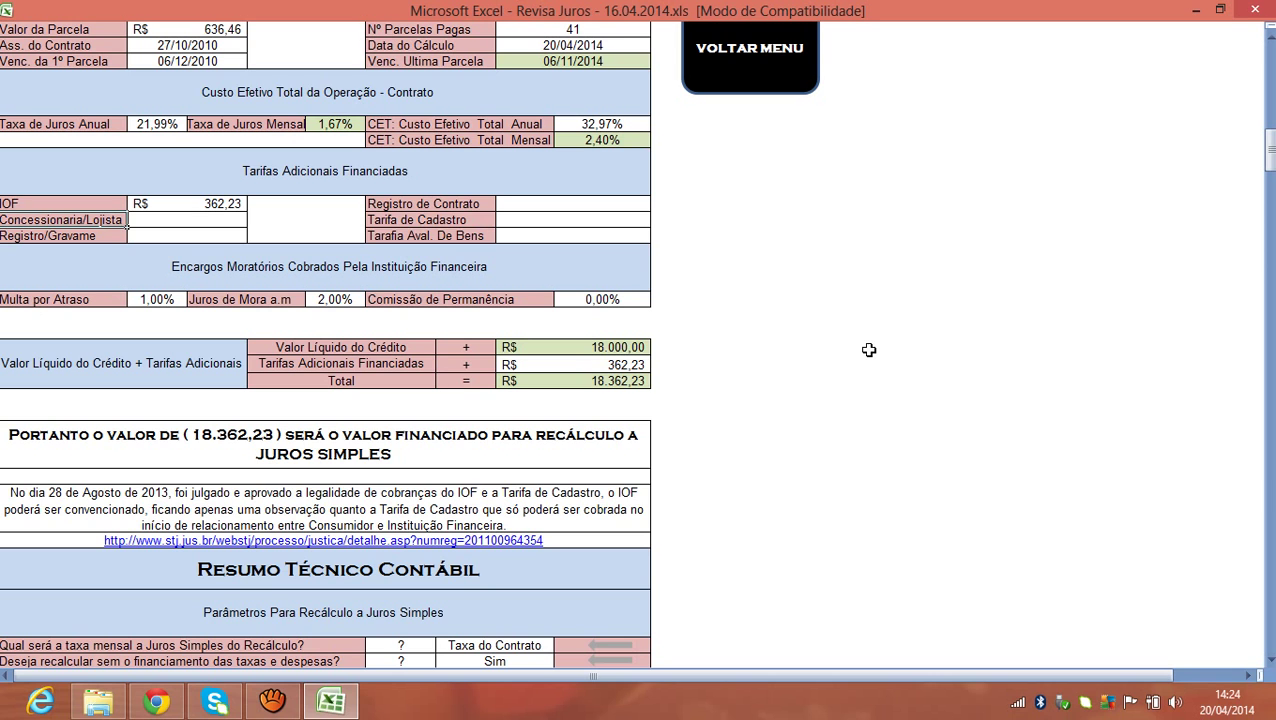
pyautogui.write('Serviços de Terceir')
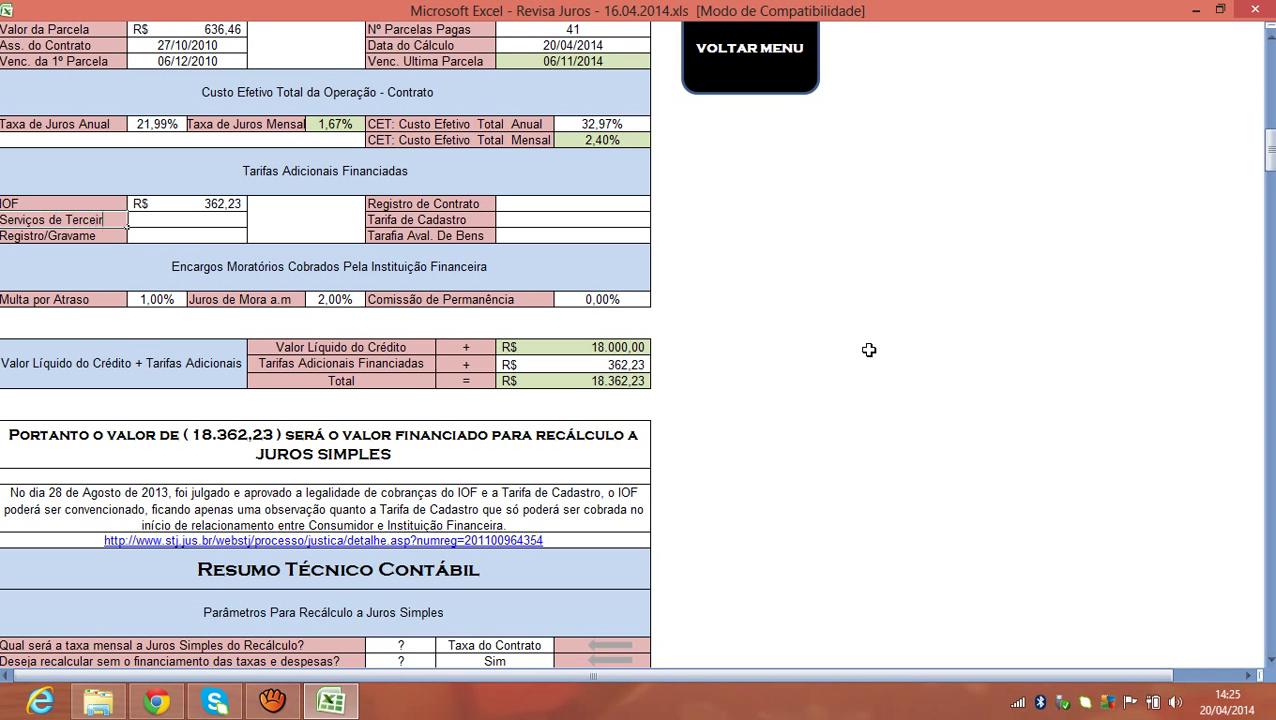
pyautogui.write('os')
pyautogui.press('Tab')
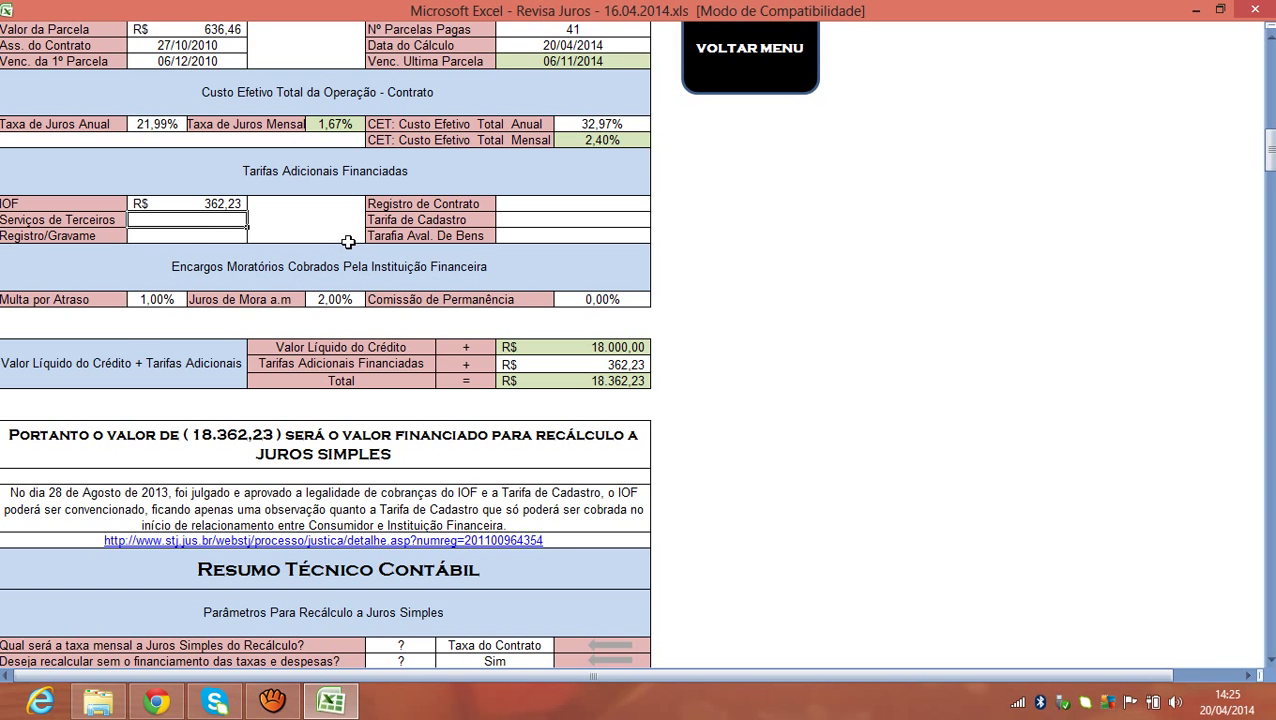
pyautogui.write('1.6')
pyautogui.write('73')
pyautogui.write(',')
pyautogui.write('84')
pyautogui.press('Return')
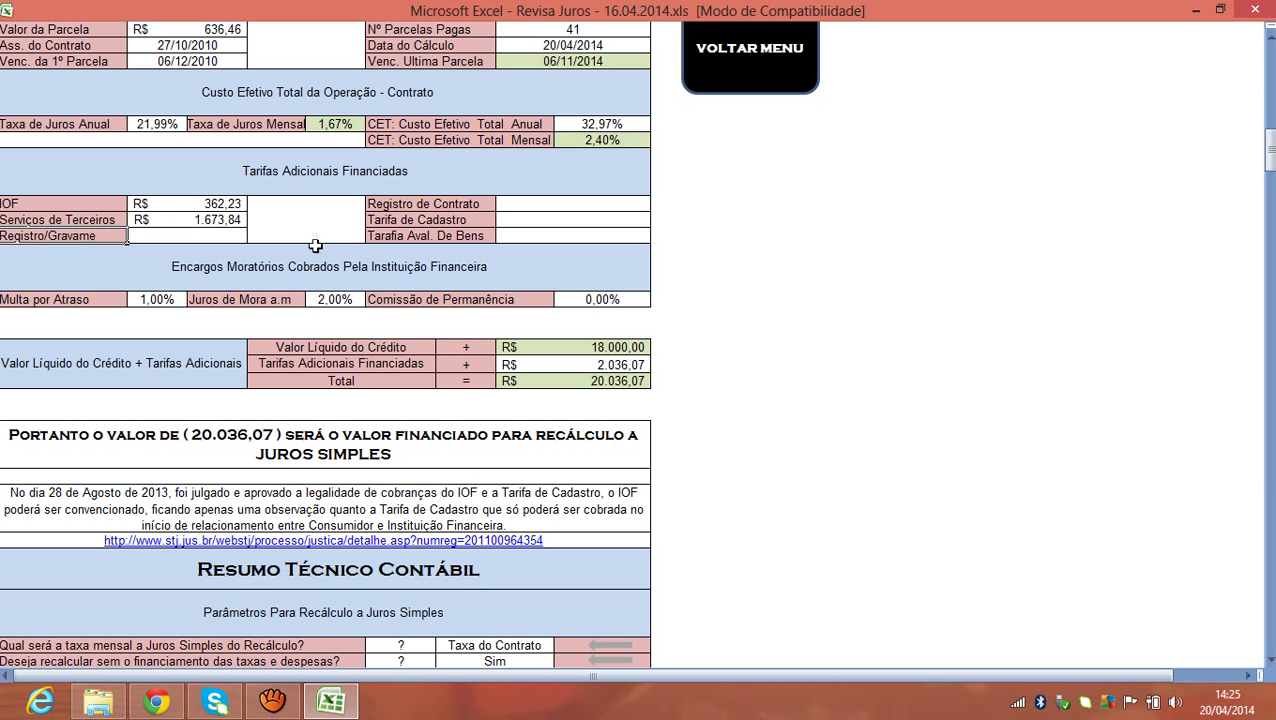
# Enter the right-side fees: contract registration 38,98, Tarifa de Cadastro 509 and Tarifa Aval. De Bens 193.
pyautogui.click(165, 240)
pyautogui.click(102, 237)
pyautogui.click(527, 206)
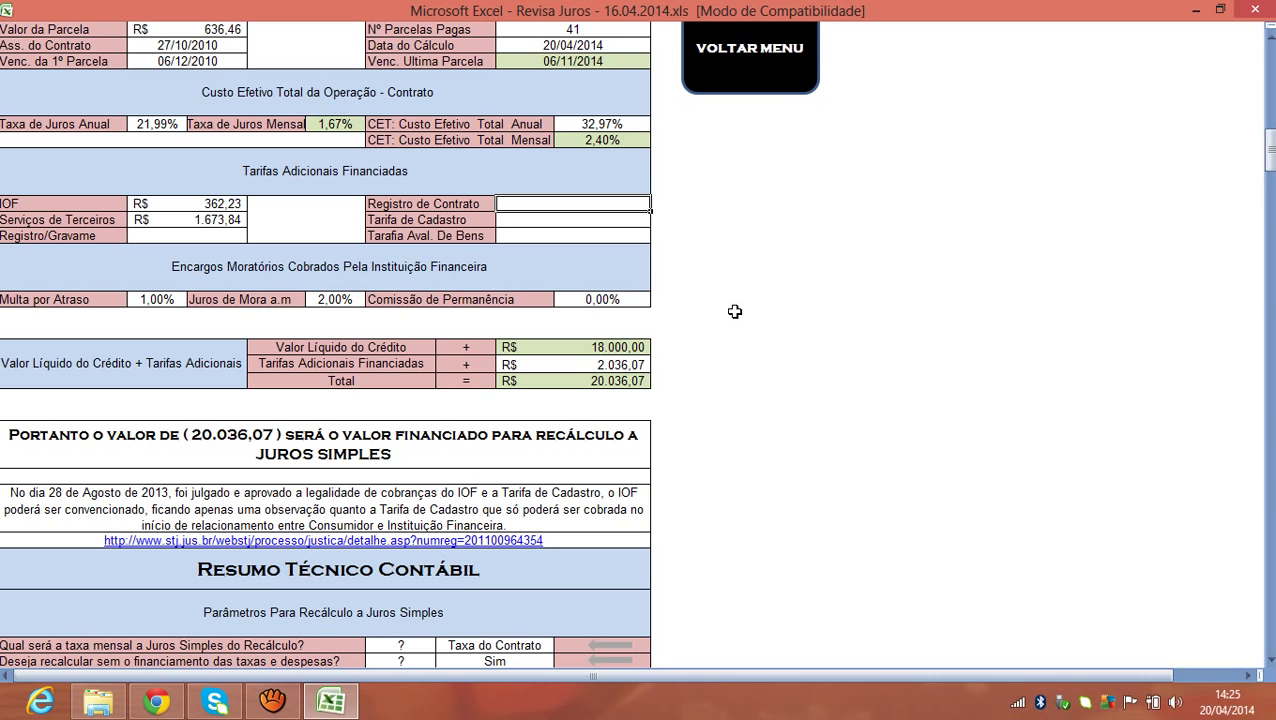
pyautogui.write('38,98')
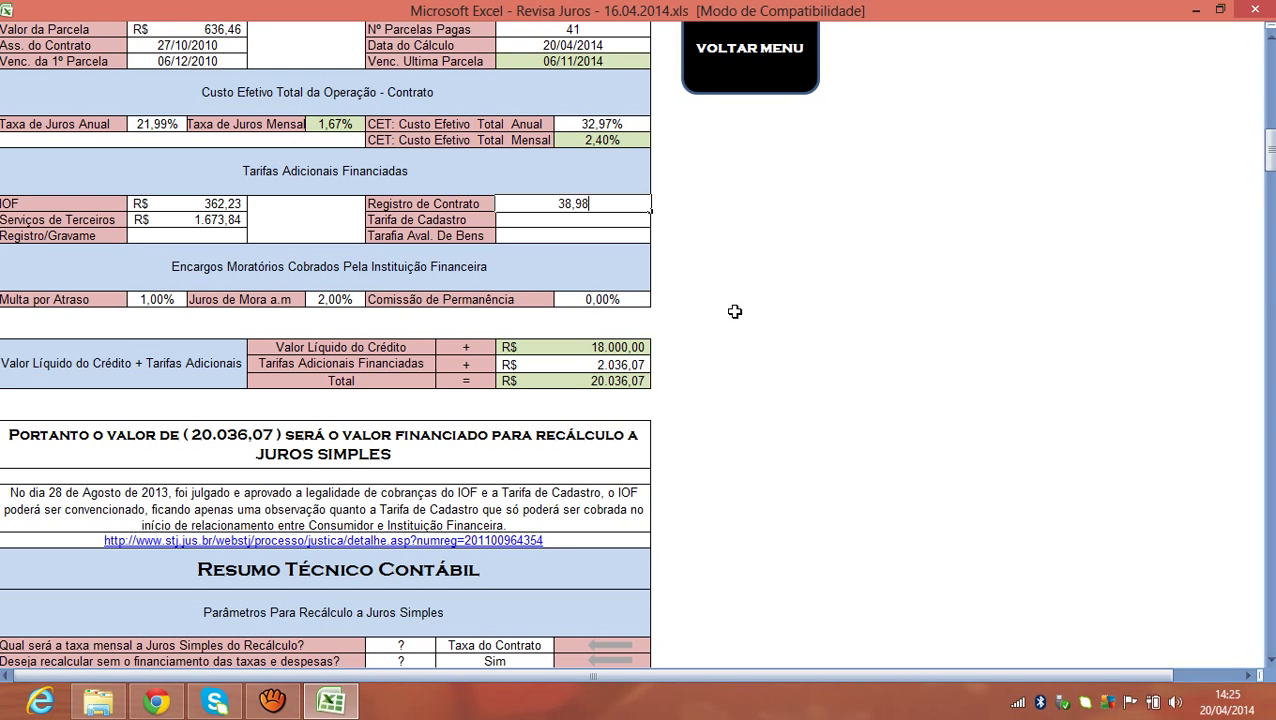
pyautogui.press('Return')
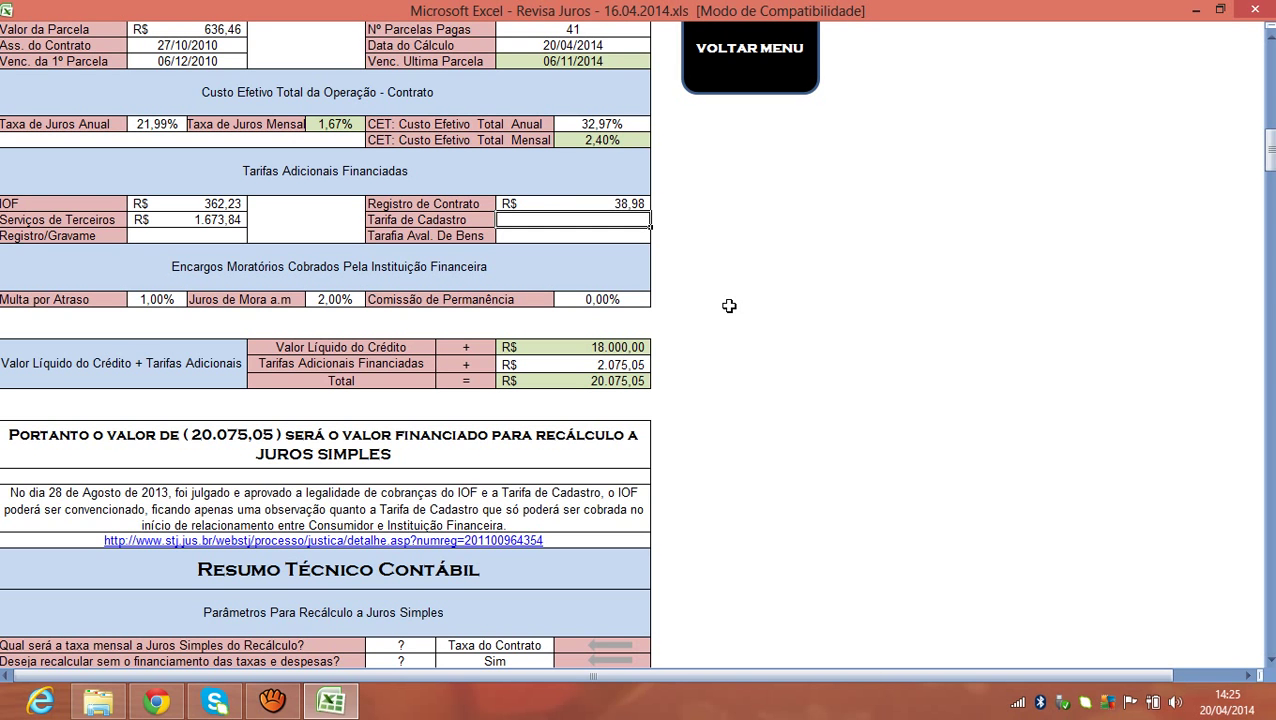
pyautogui.write('509')
pyautogui.press('Return')
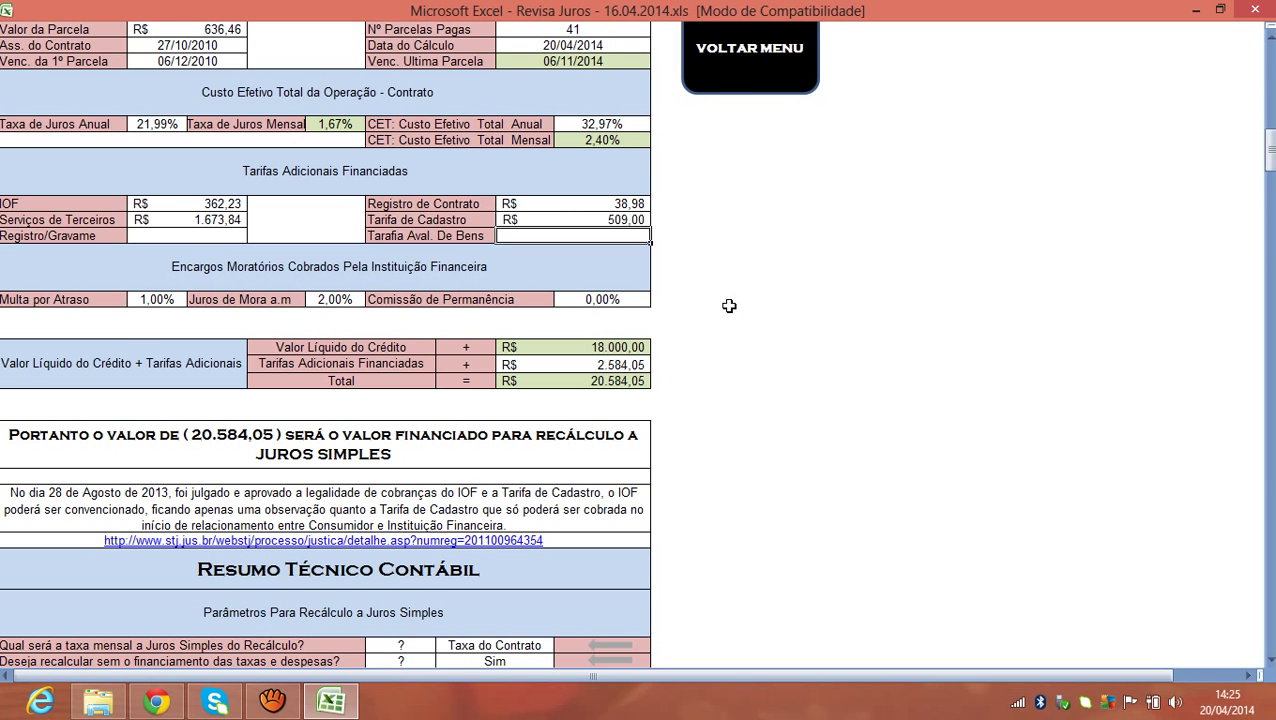
pyautogui.write('193')
pyautogui.press('Return')
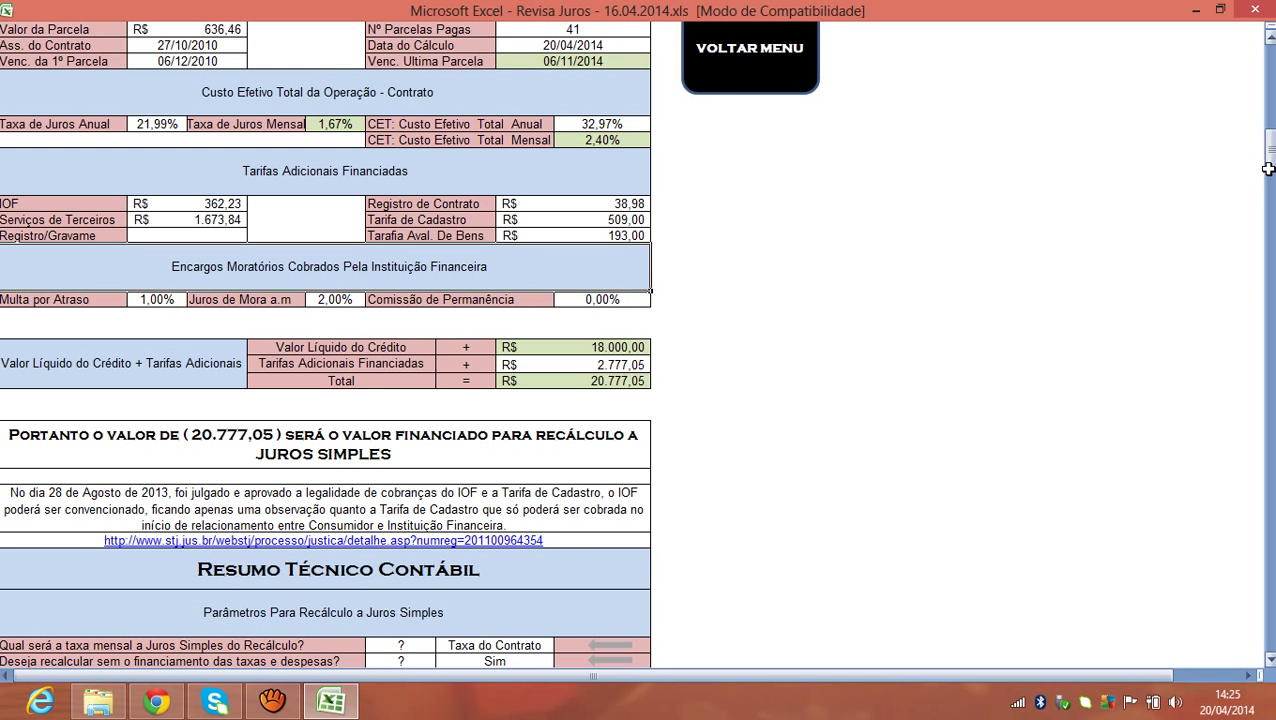
pyautogui.moveTo(1267, 172); pyautogui.dragTo(1267, 145)
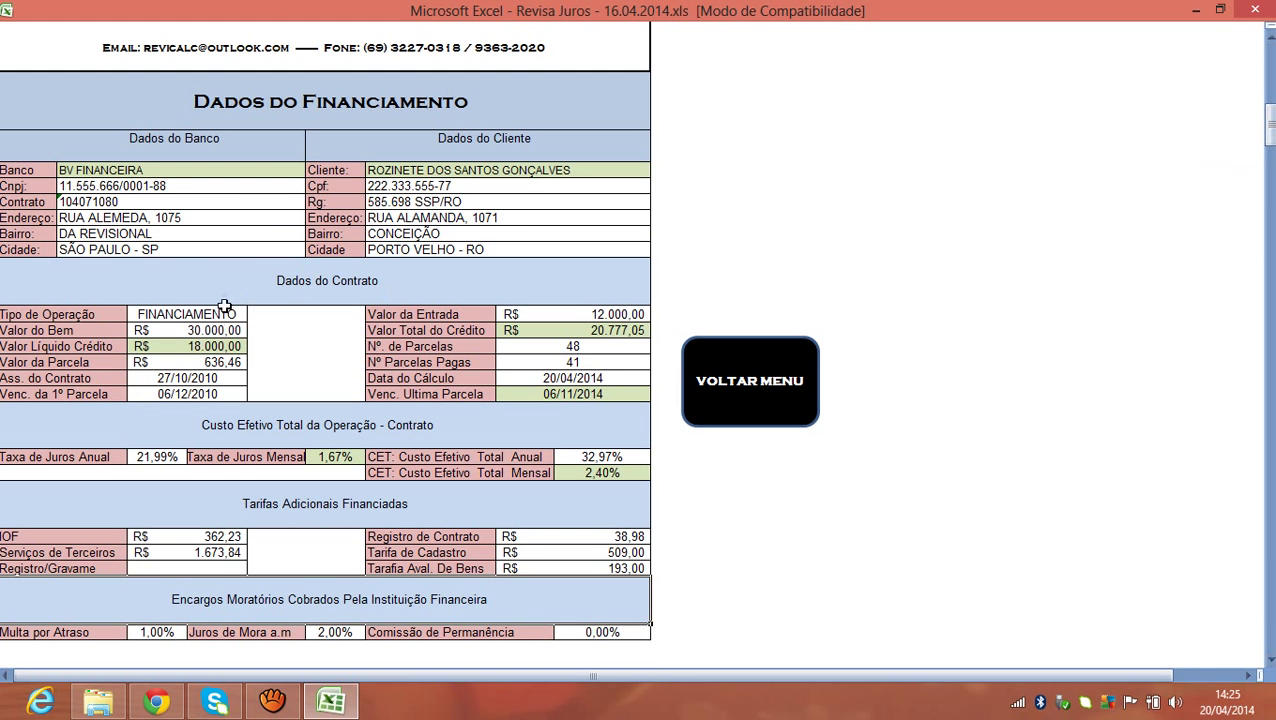
pyautogui.click(215, 346)
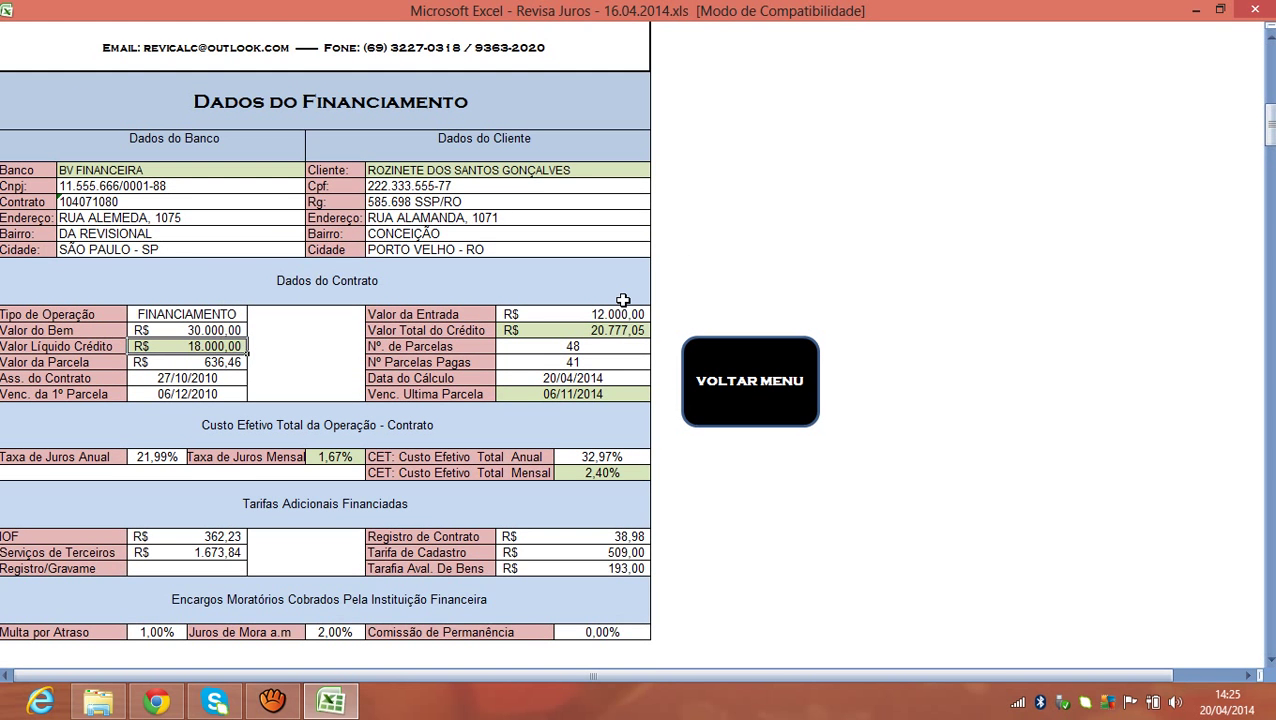
pyautogui.write('5')
pyautogui.press('Return')
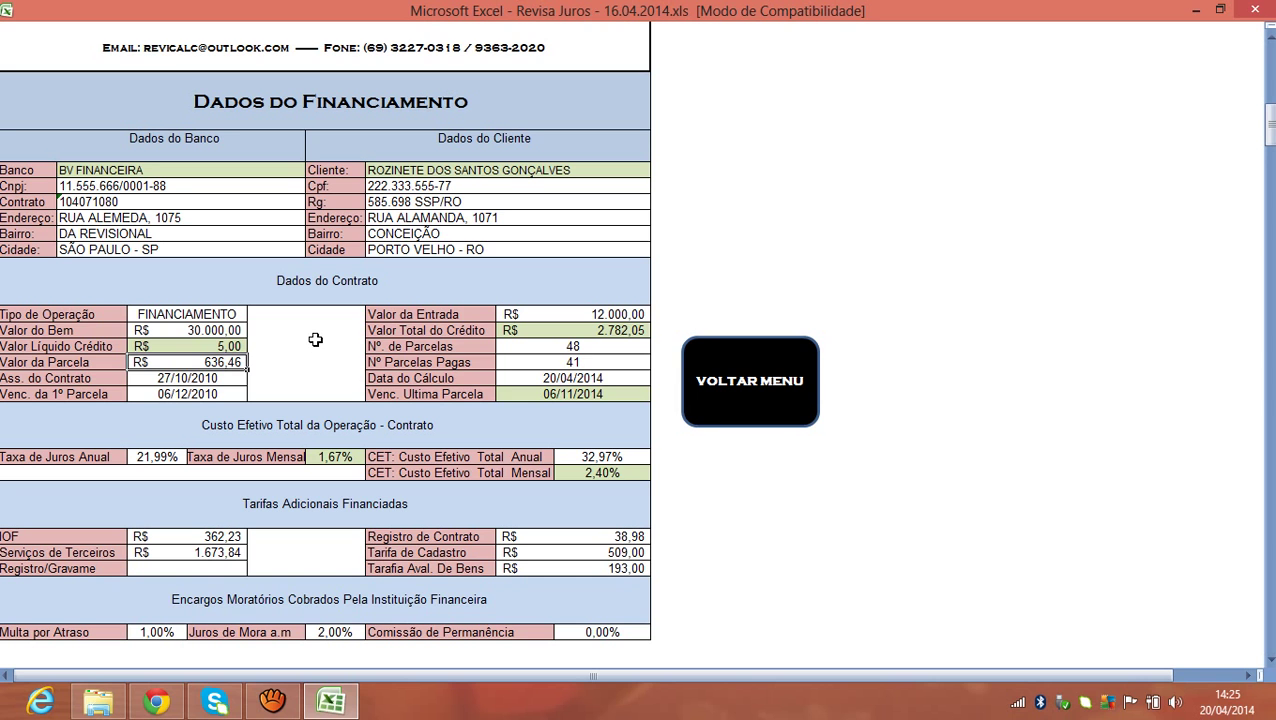
pyautogui.hotkey('ctrl', 'z')
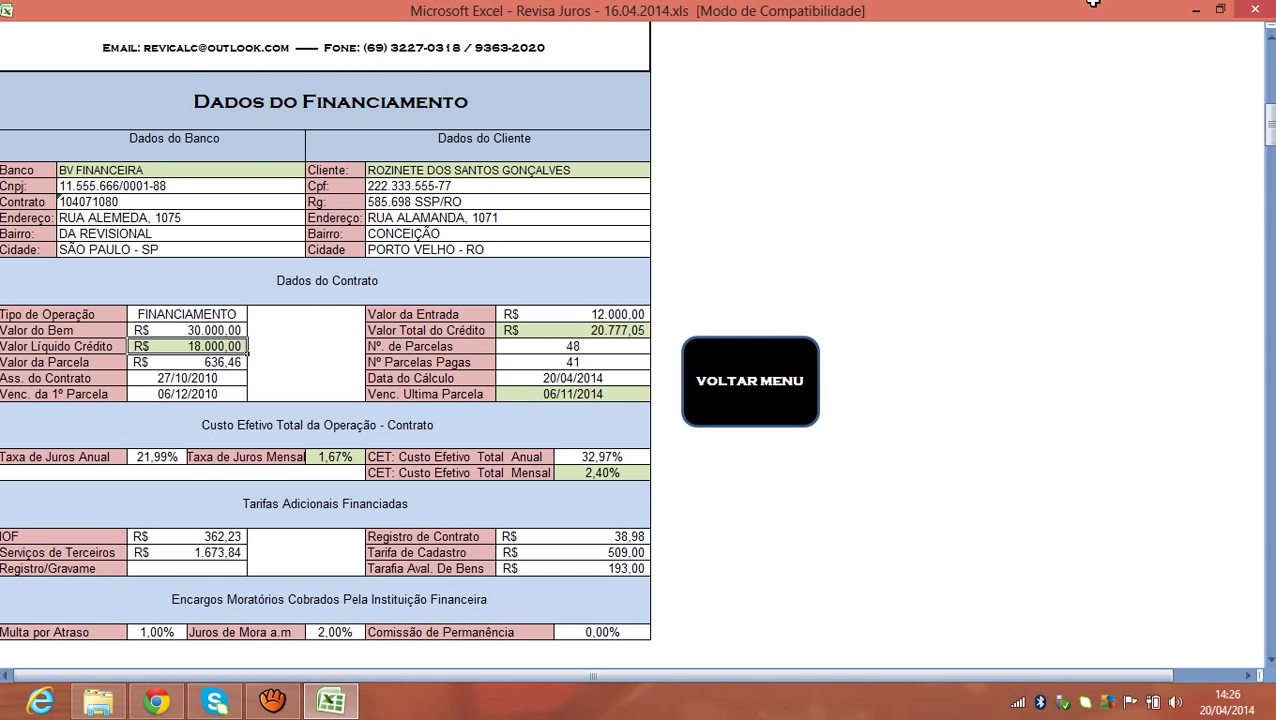
pyautogui.moveTo(1268, 122); pyautogui.dragTo(1268, 133)
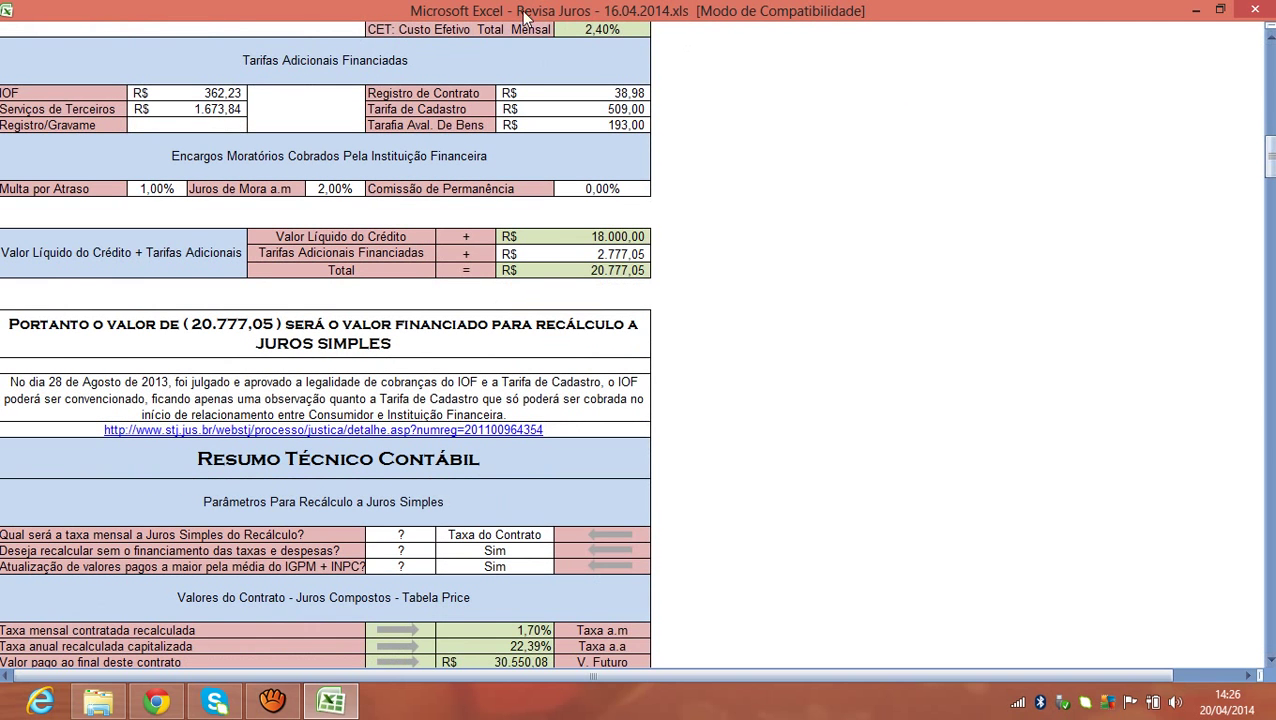
pyautogui.click(157, 186)
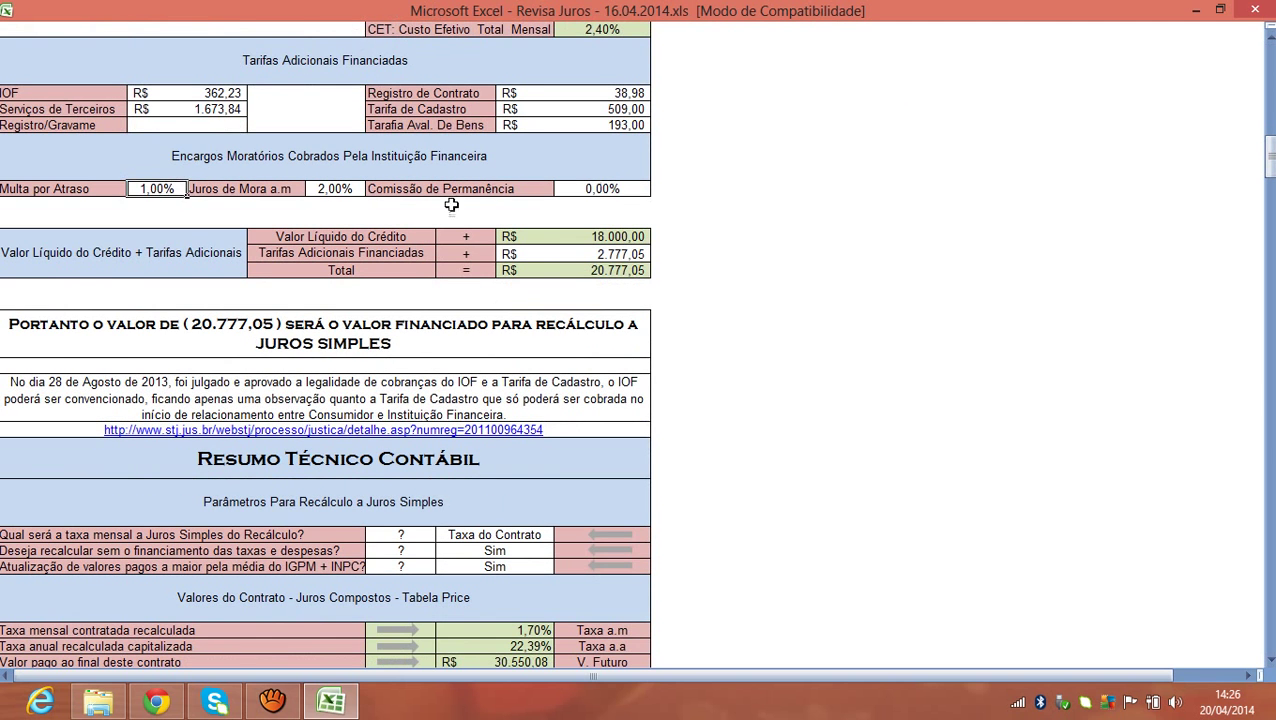
pyautogui.click(339, 190)
pyautogui.click(172, 192)
pyautogui.click(350, 192)
pyautogui.click(572, 191)
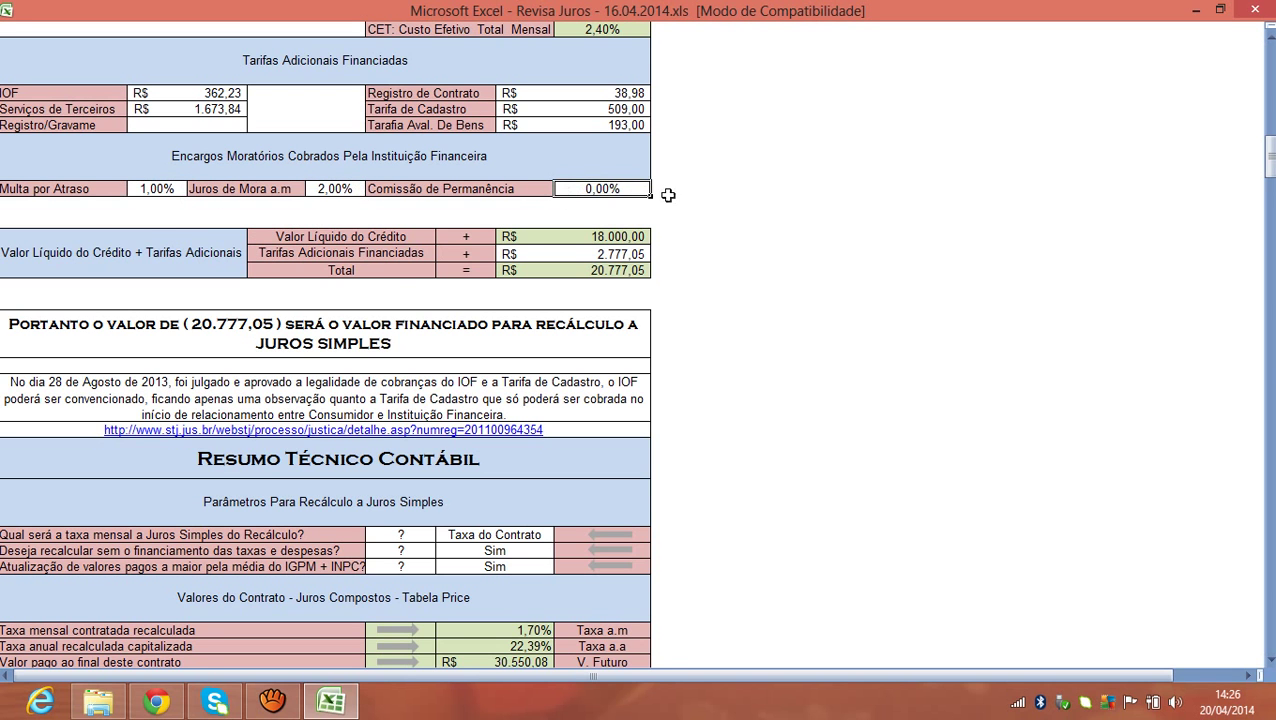
pyautogui.click(573, 121)
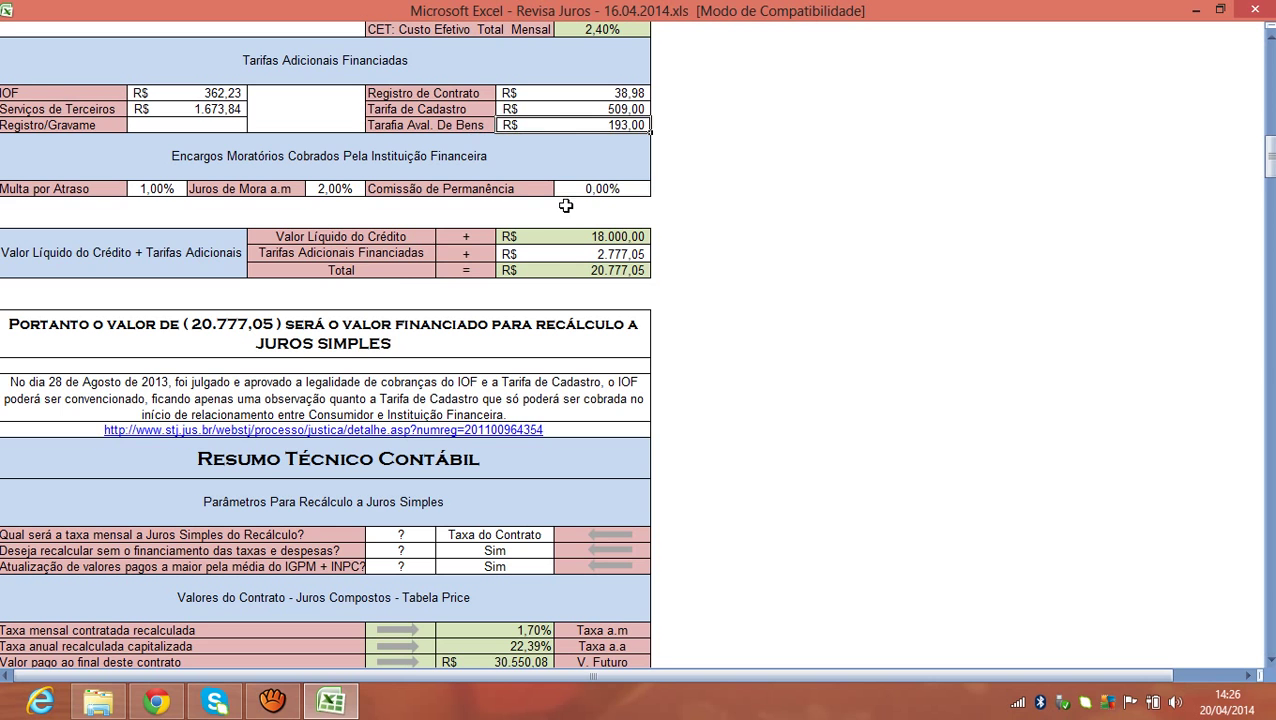
pyautogui.click(510, 252)
pyautogui.click(200, 263)
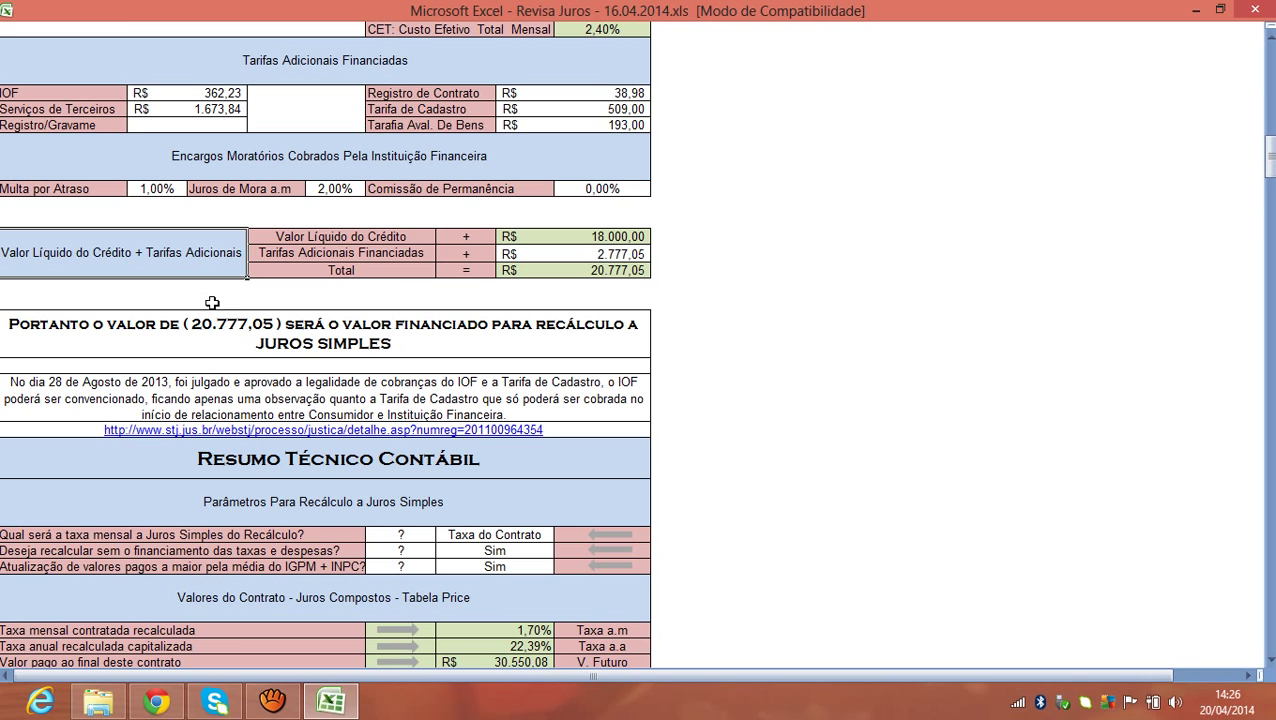
pyautogui.moveTo(1268, 180); pyautogui.dragTo(1270, 128)
pyautogui.click(224, 365)
pyautogui.click(540, 345)
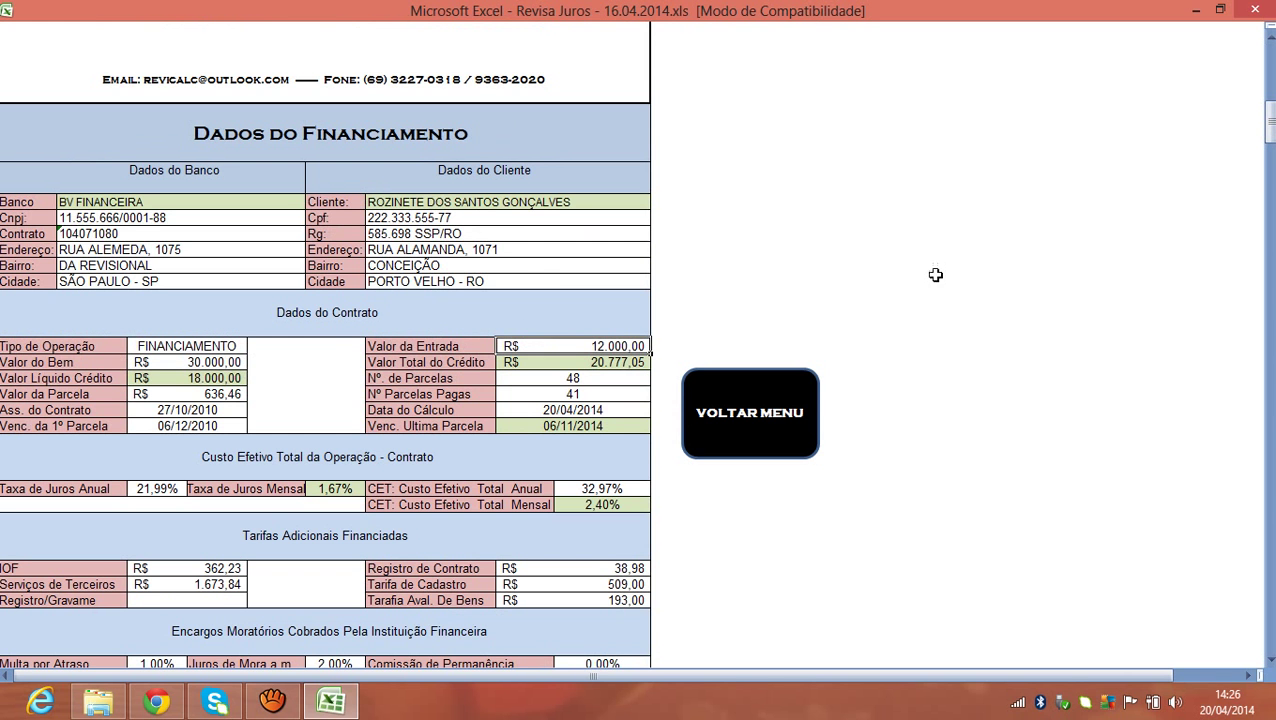
pyautogui.click(232, 378)
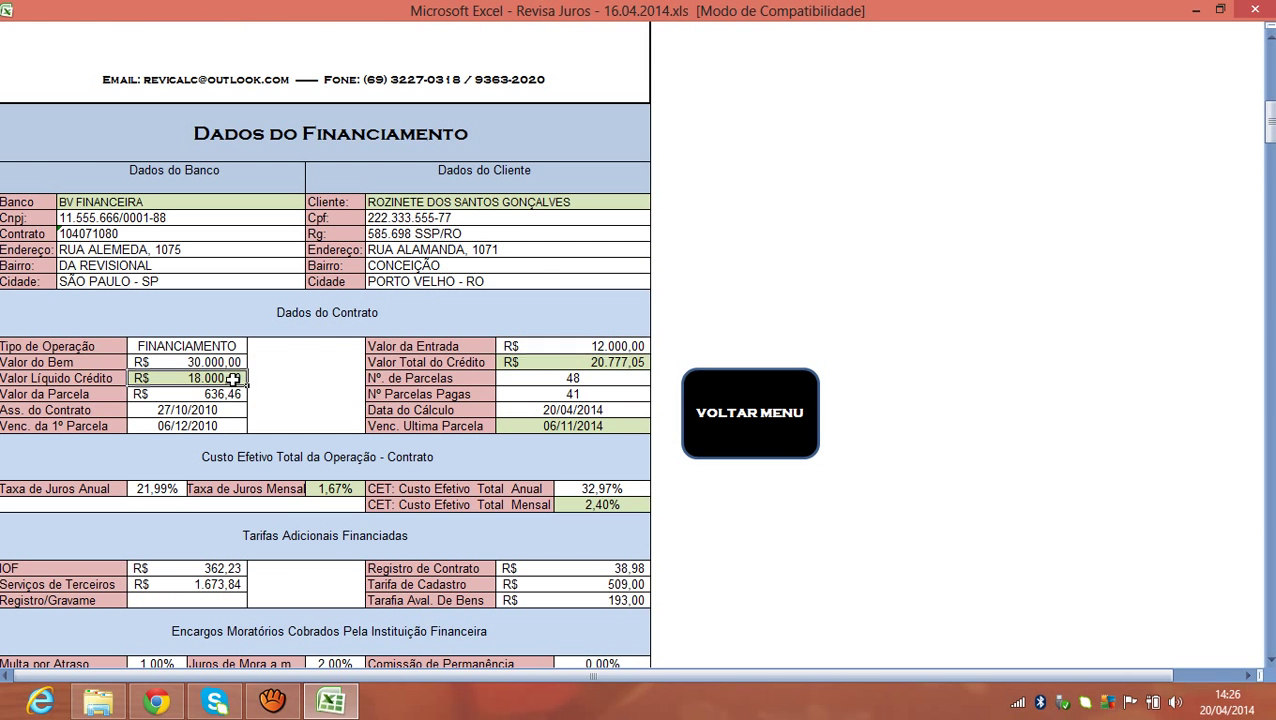
pyautogui.moveTo(1270, 122); pyautogui.dragTo(1270, 150)
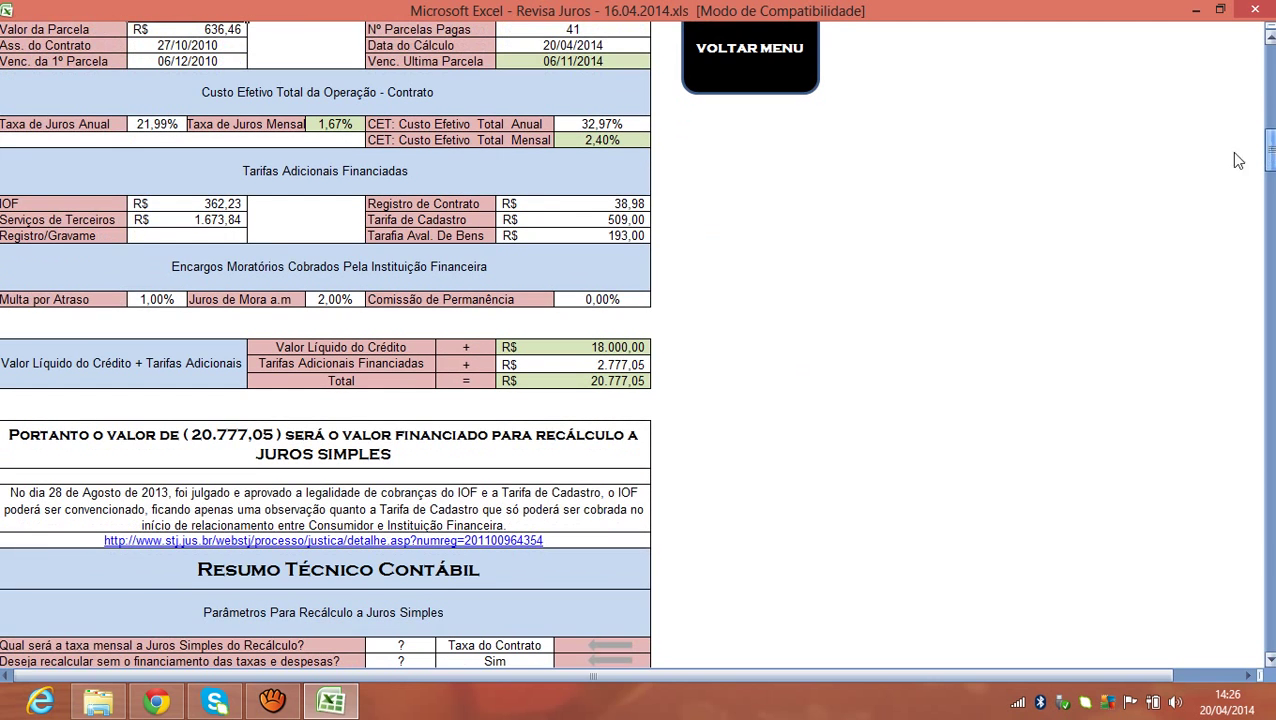
pyautogui.moveTo(213, 206); pyautogui.dragTo(213, 231)
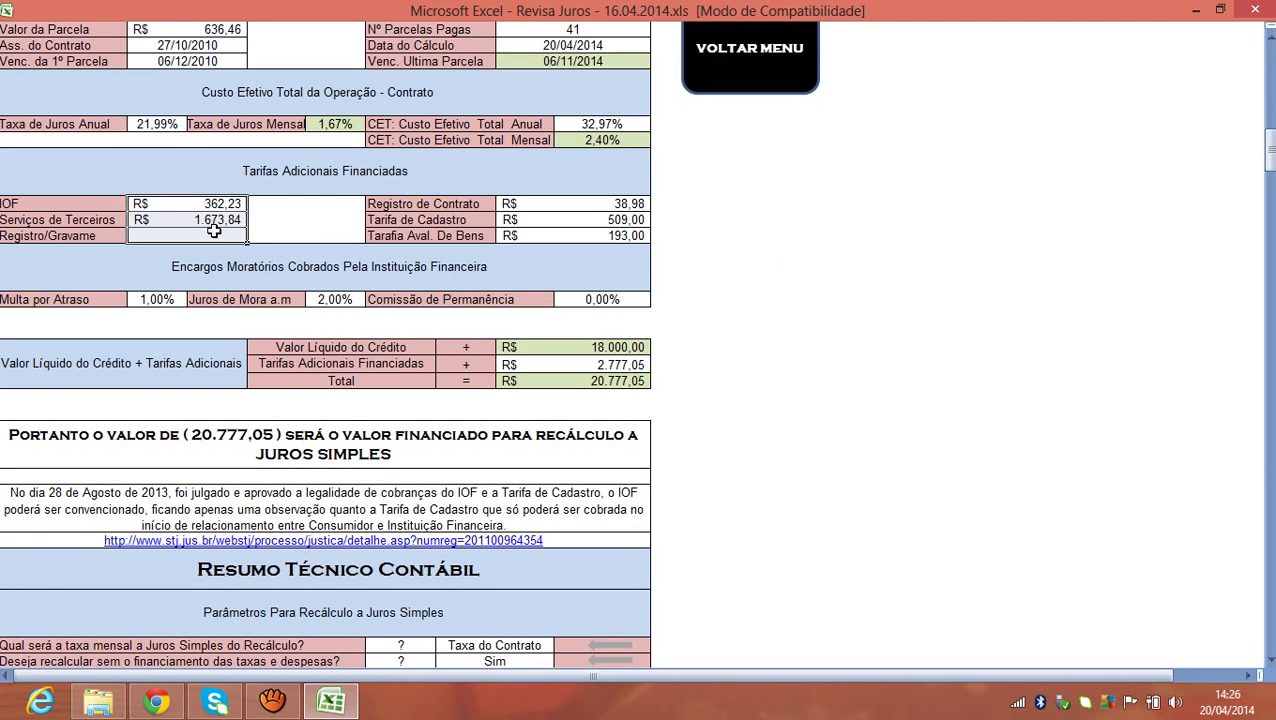
pyautogui.moveTo(500, 199); pyautogui.dragTo(513, 236)
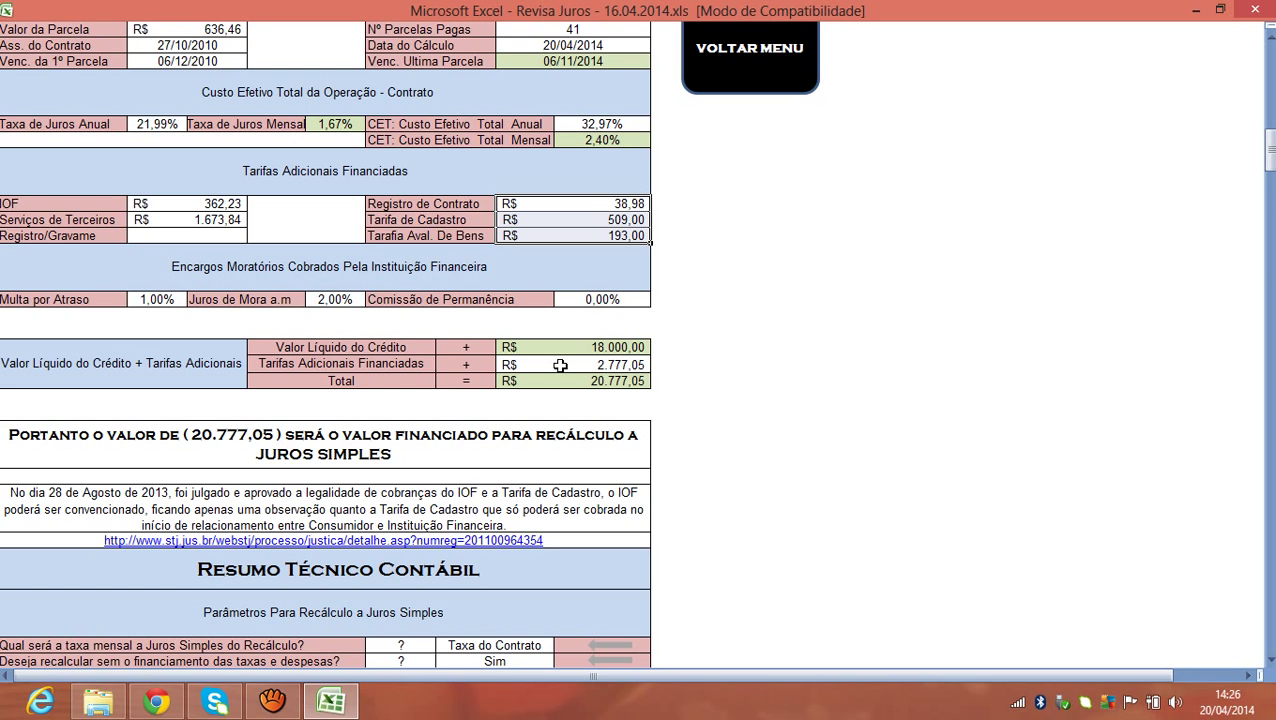
pyautogui.click(333, 382)
pyautogui.click(545, 381)
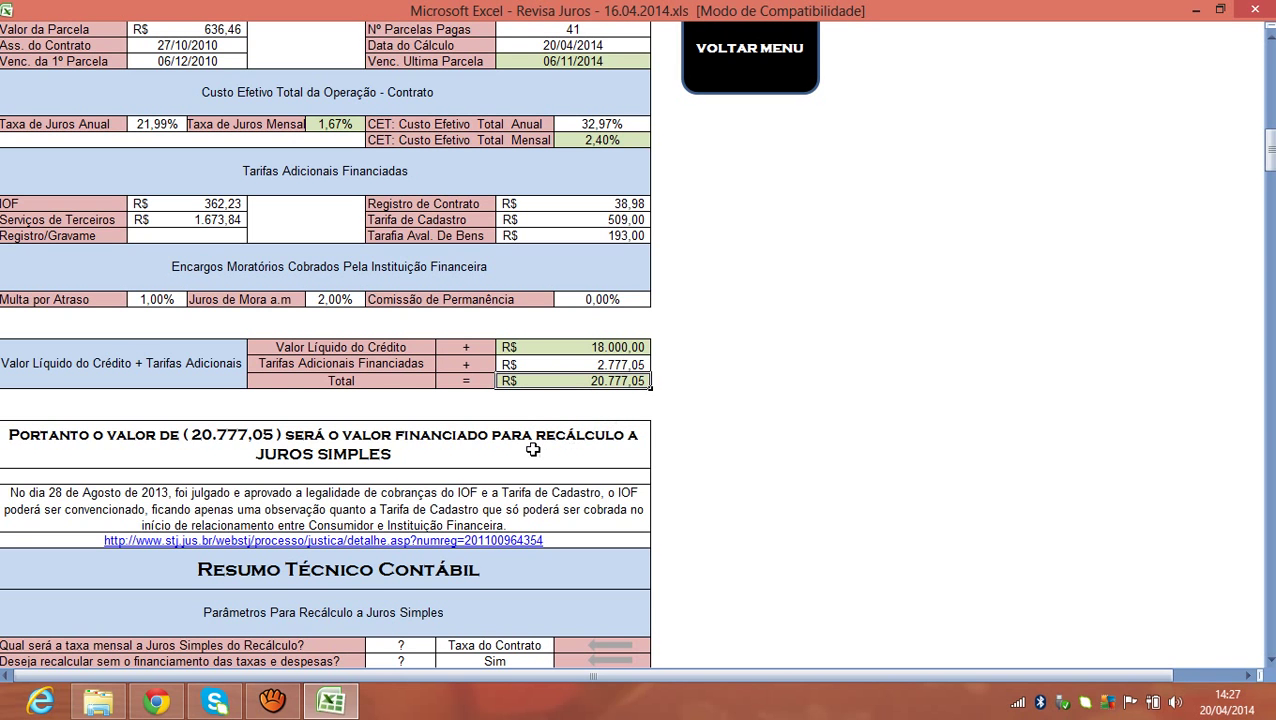
pyautogui.moveTo(1269, 148); pyautogui.dragTo(1272, 174)
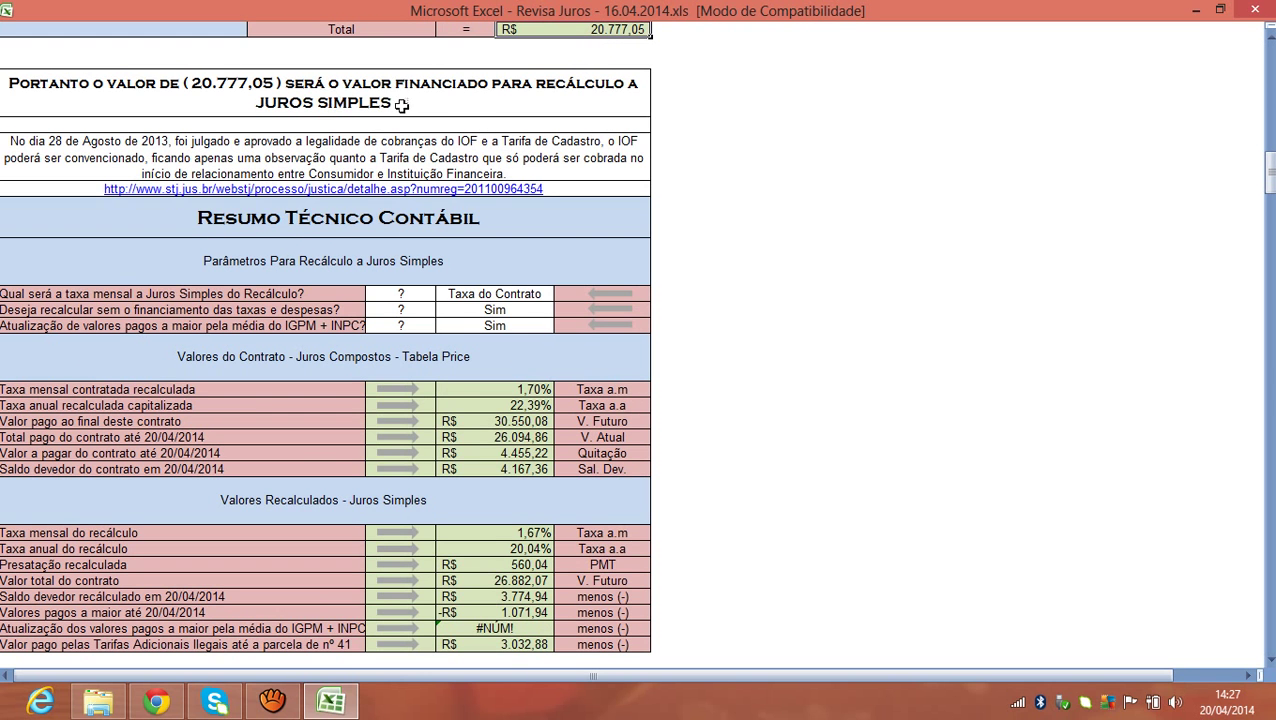
pyautogui.click(224, 119)
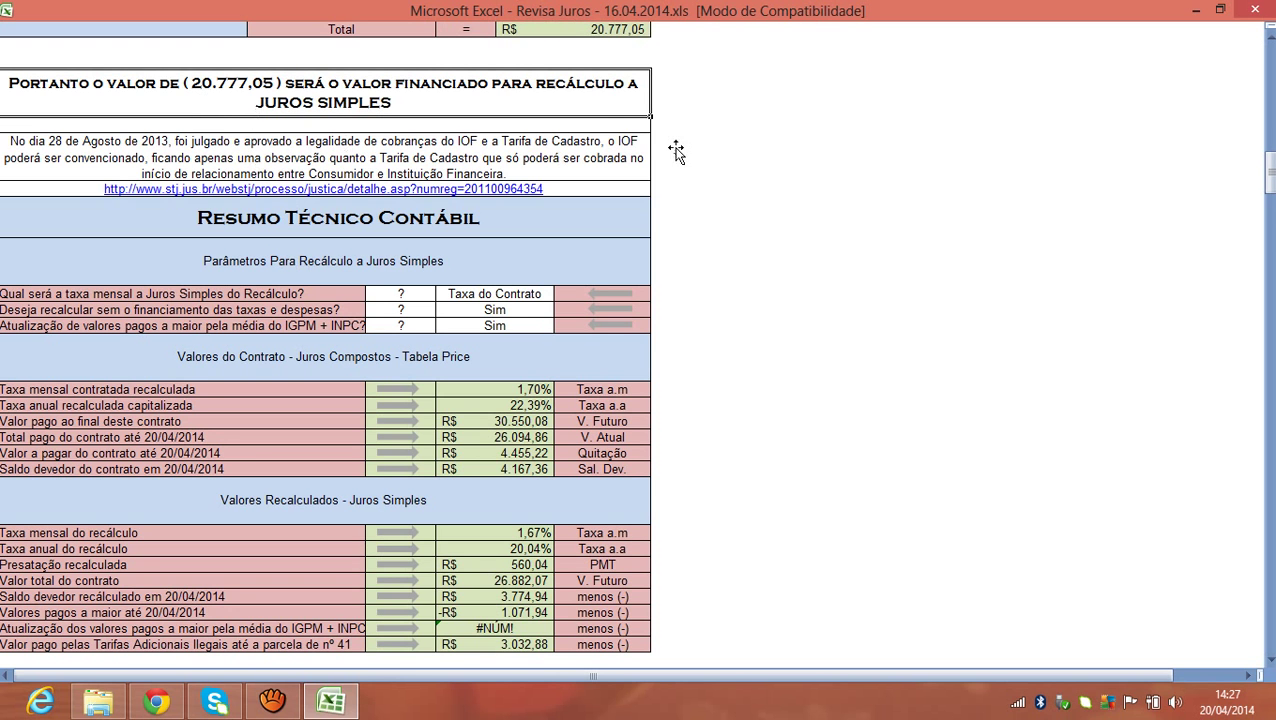
pyautogui.click(592, 157)
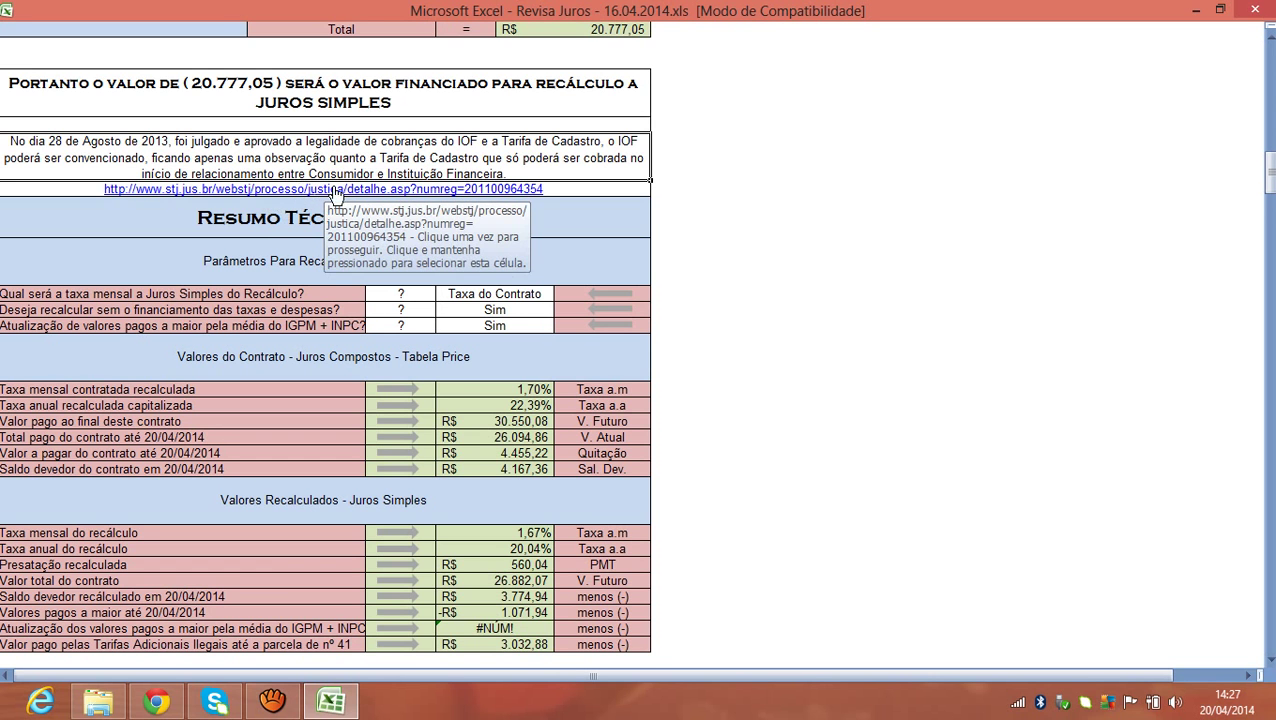
pyautogui.click(404, 224)
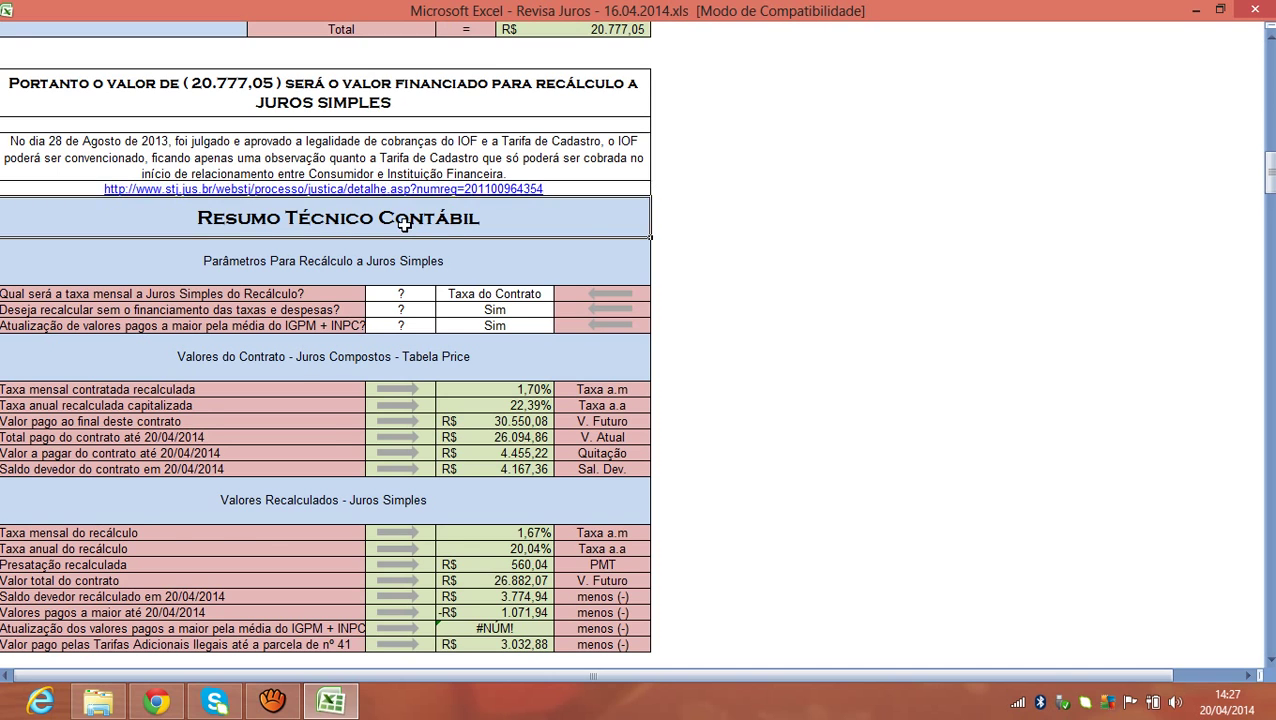
pyautogui.moveTo(1266, 176)
pyautogui.mouseDown()
pyautogui.moveTo(1270, 138)
pyautogui.moveTo(1266, 199)
pyautogui.moveTo(1268, 188)
pyautogui.mouseUp()
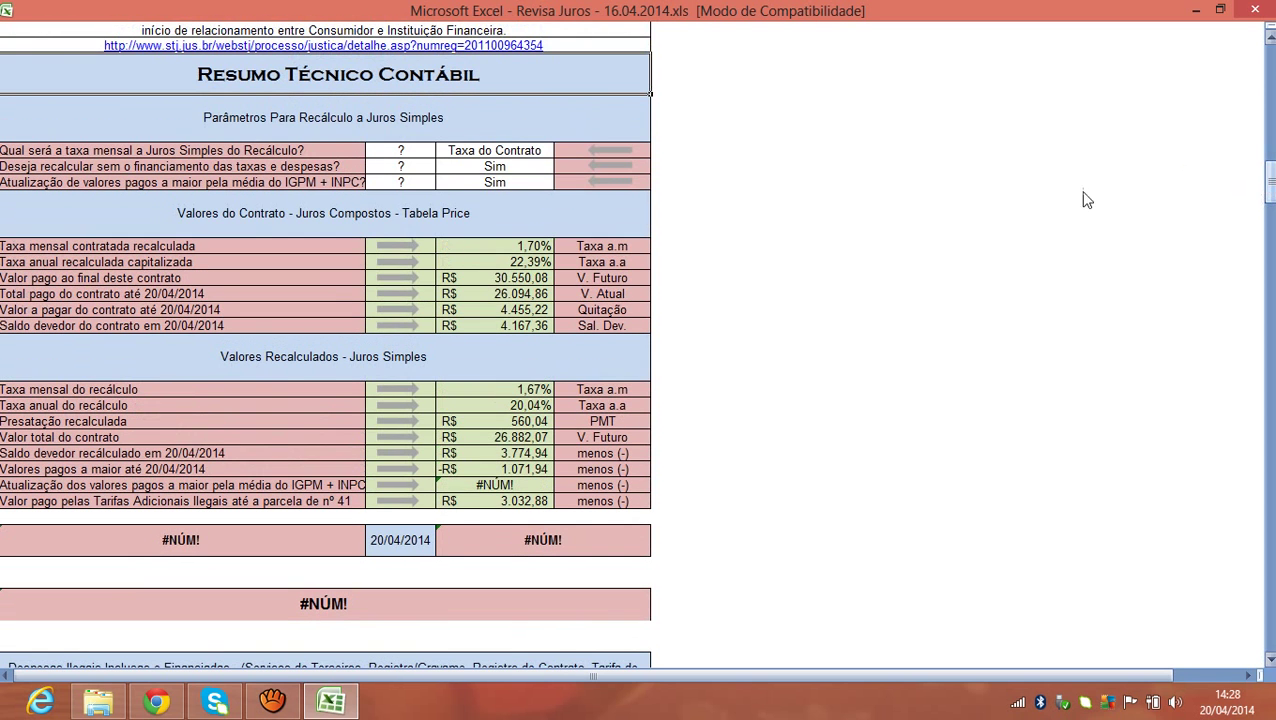
# Show the monthly rate choices: Taxa do Contrato, BACEN, Selic and Taxa de 1%.
pyautogui.click(232, 130)
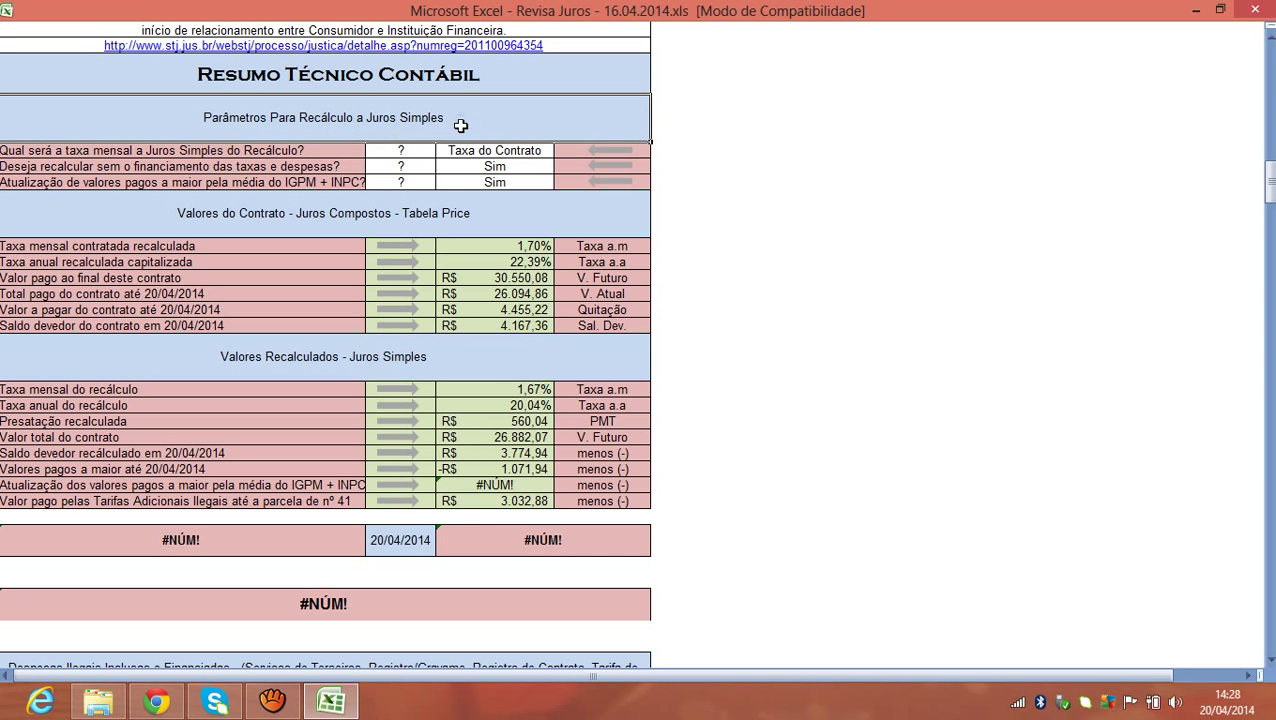
pyautogui.click(540, 152)
pyautogui.click(560, 152)
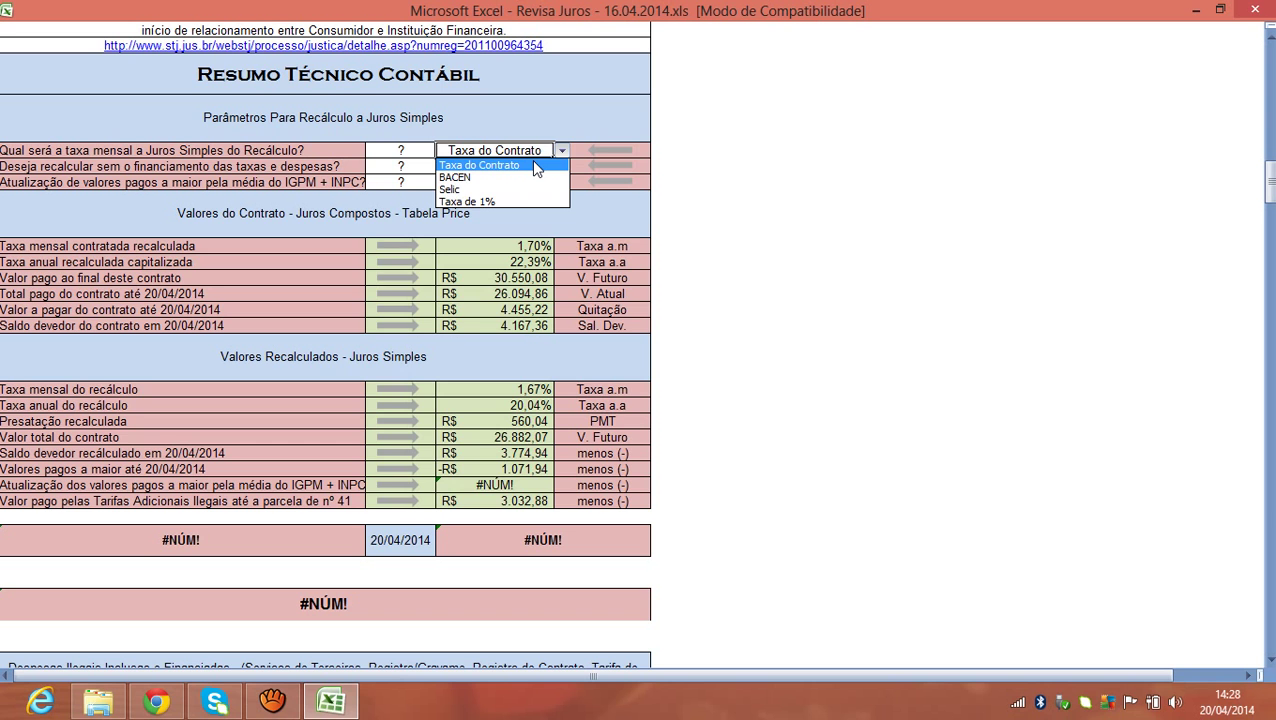
# Switch the recalculation rate to BACEN and check the resulting 1,78% monthly rate.
pyautogui.click(534, 166)
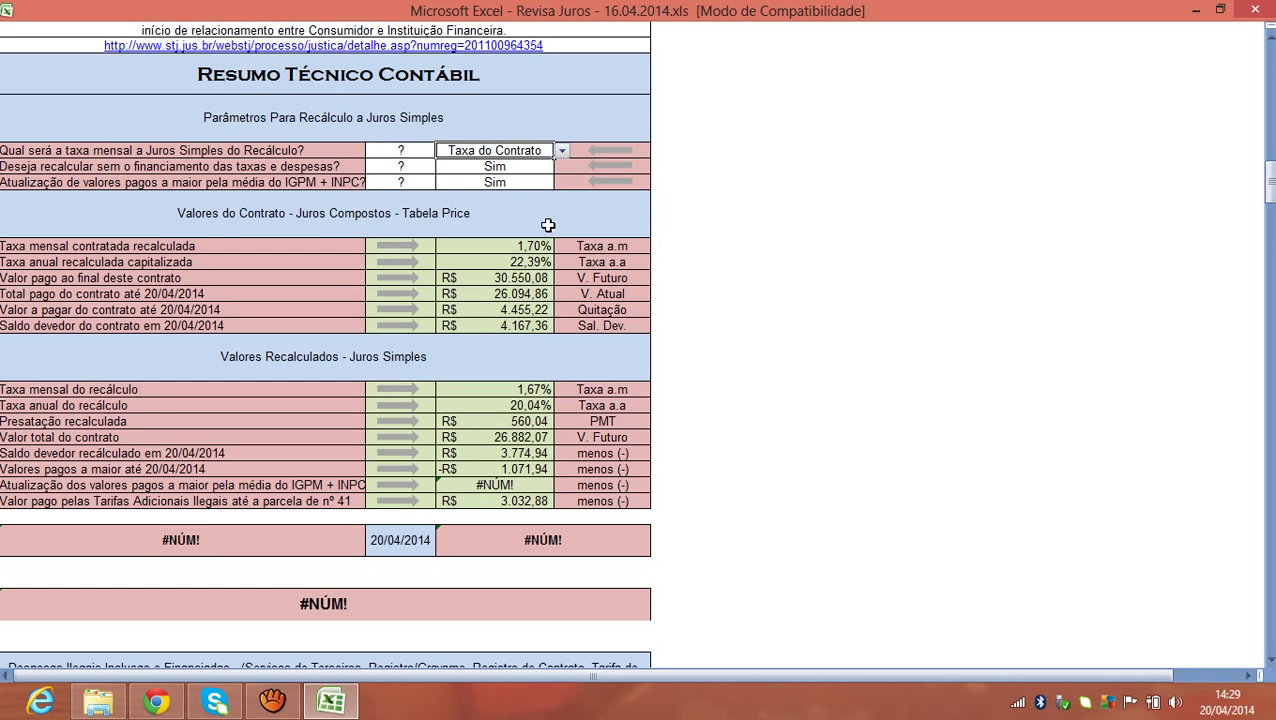
pyautogui.click(561, 153)
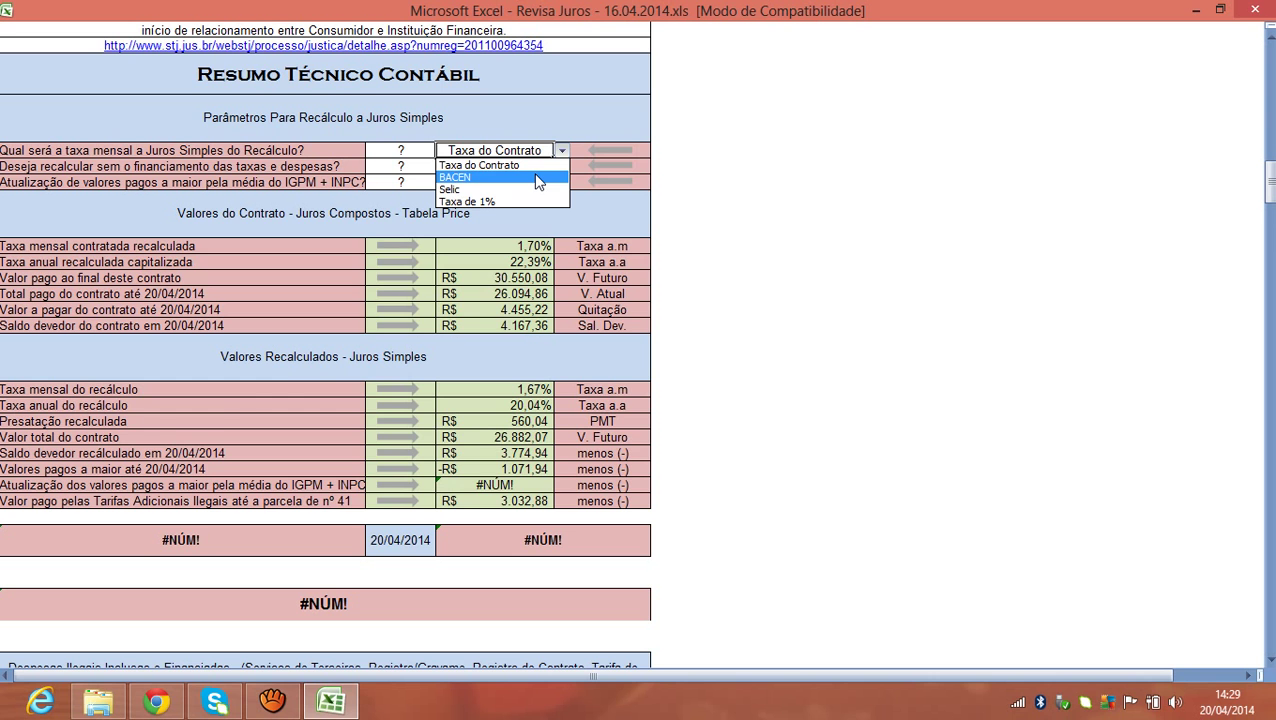
pyautogui.click(537, 178)
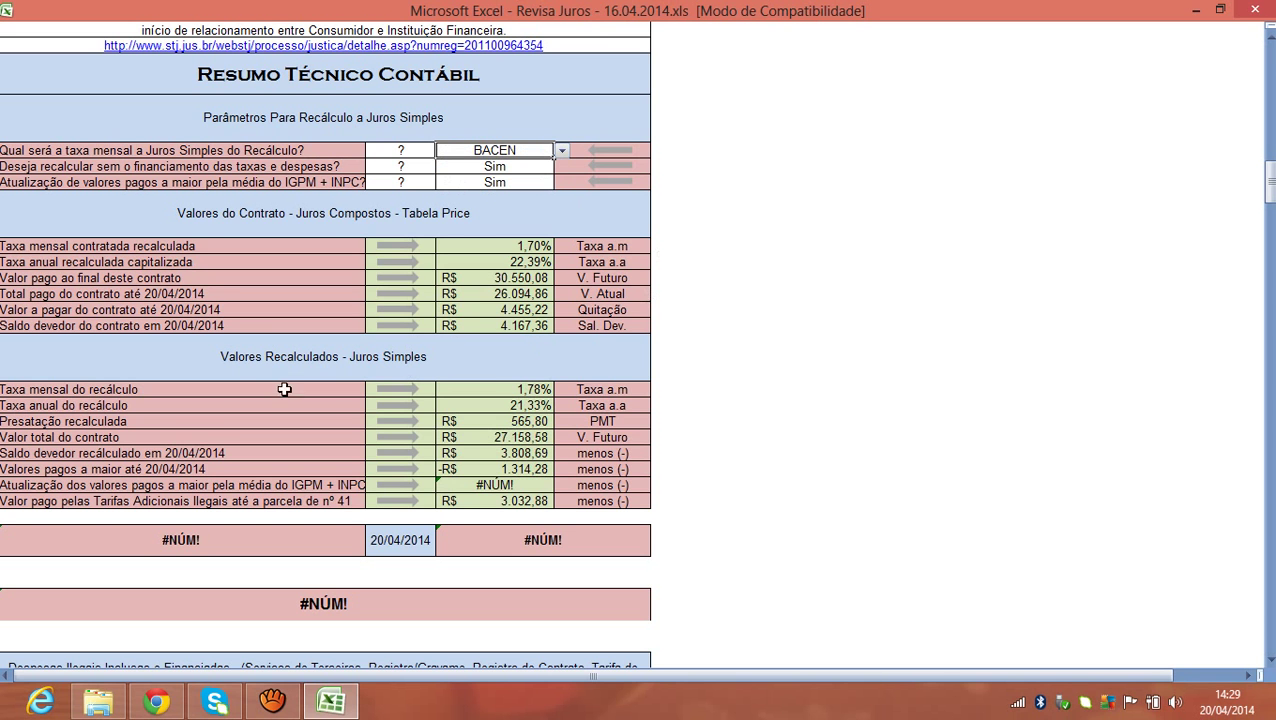
pyautogui.click(451, 388)
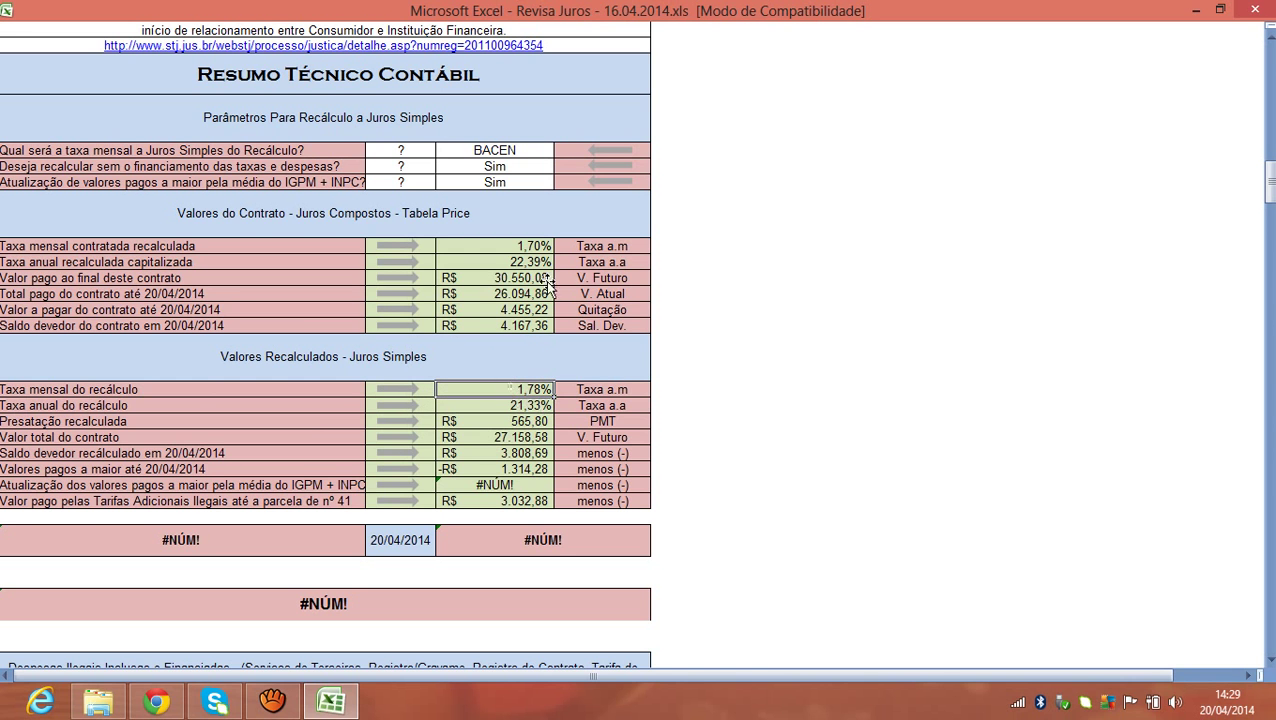
# Set the recalculation rate back to Taxa do Contrato at 1,67%.
pyautogui.click(535, 152)
pyautogui.click(560, 151)
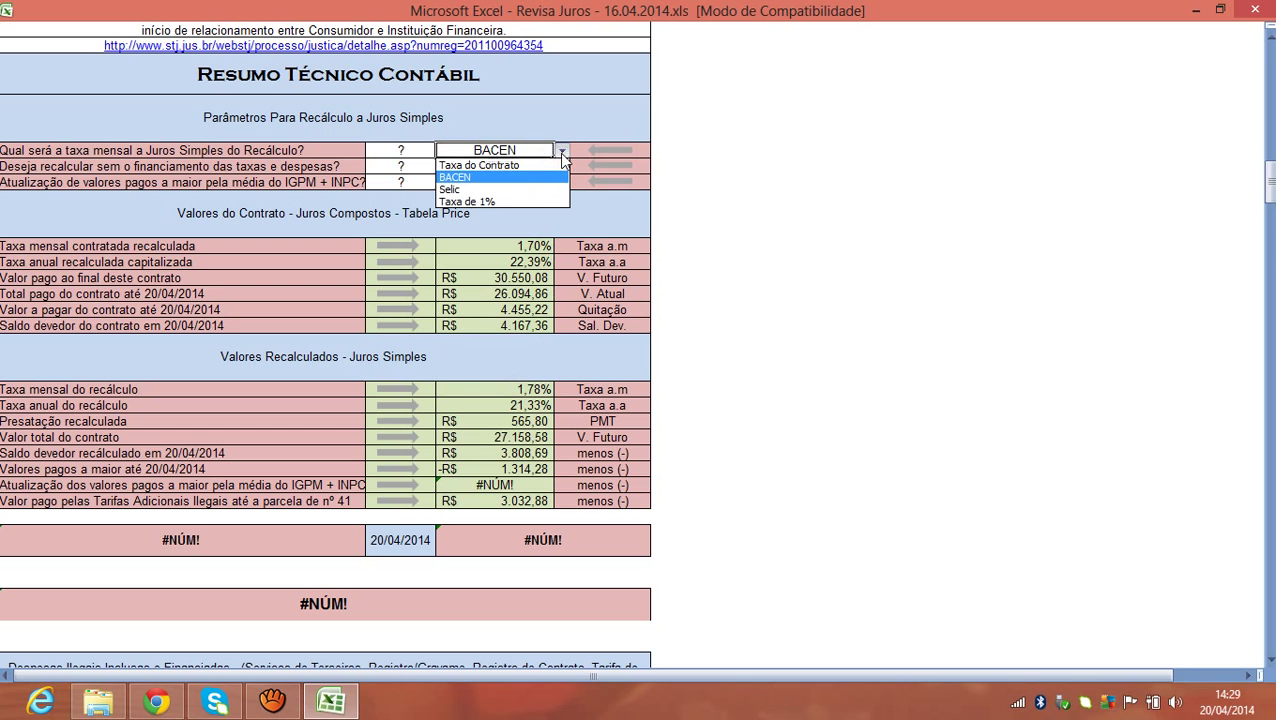
pyautogui.click(541, 168)
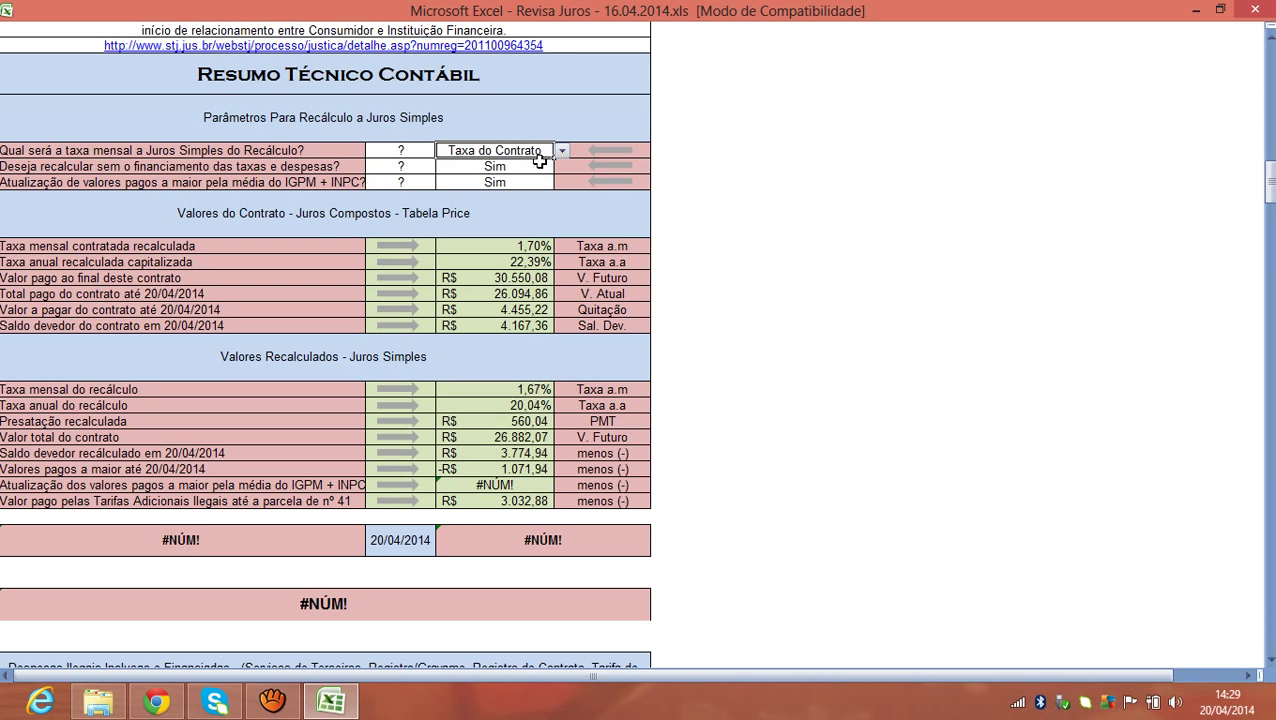
pyautogui.click(551, 389)
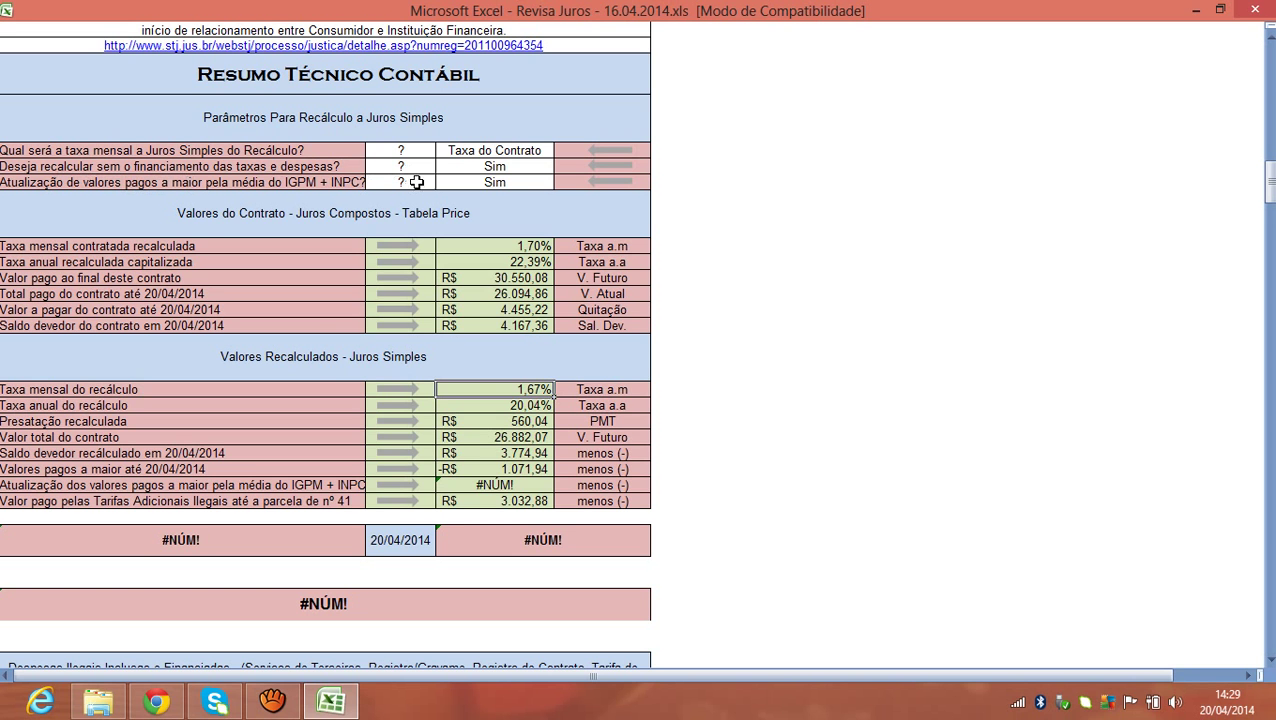
pyautogui.click(487, 164)
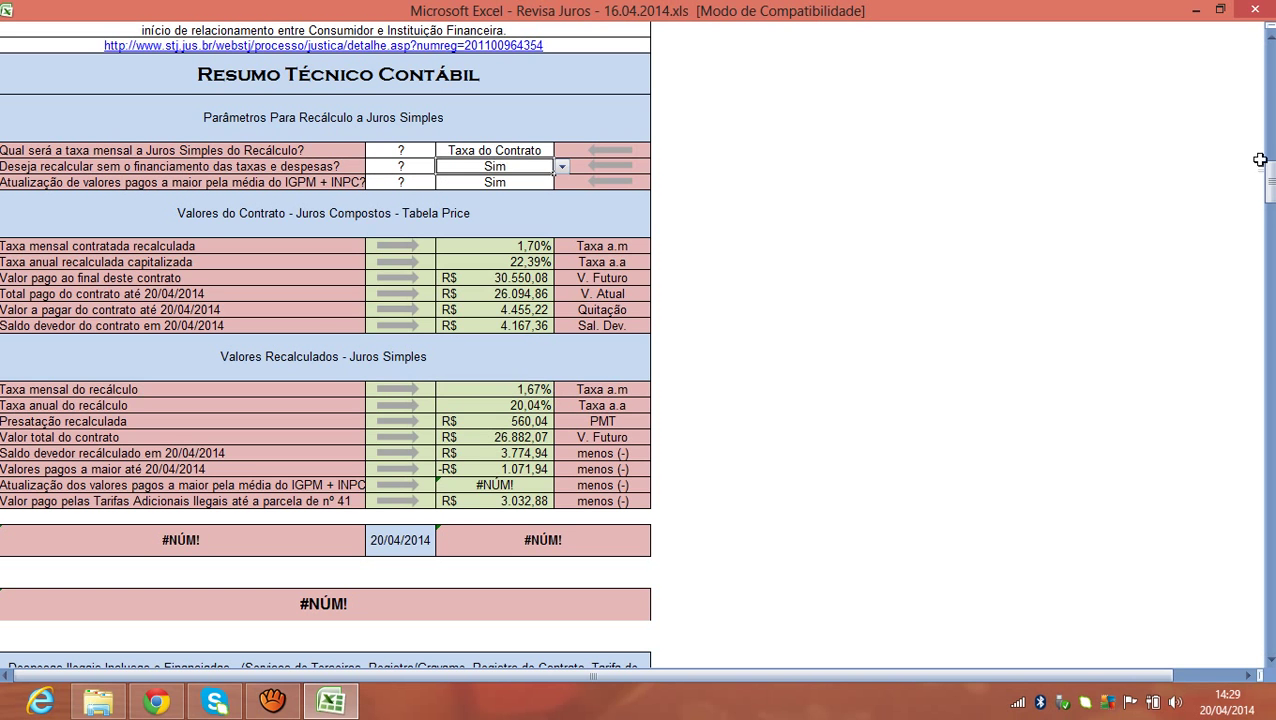
pyautogui.moveTo(1269, 180); pyautogui.dragTo(1268, 128)
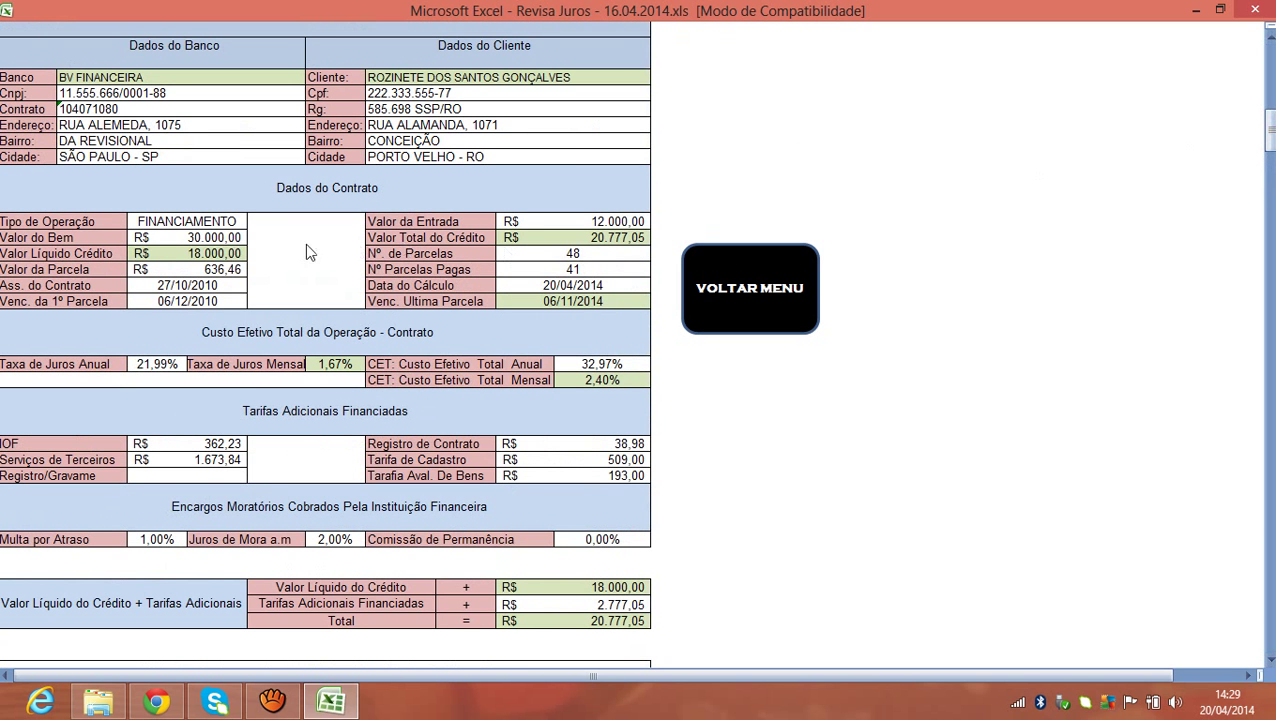
pyautogui.click(233, 254)
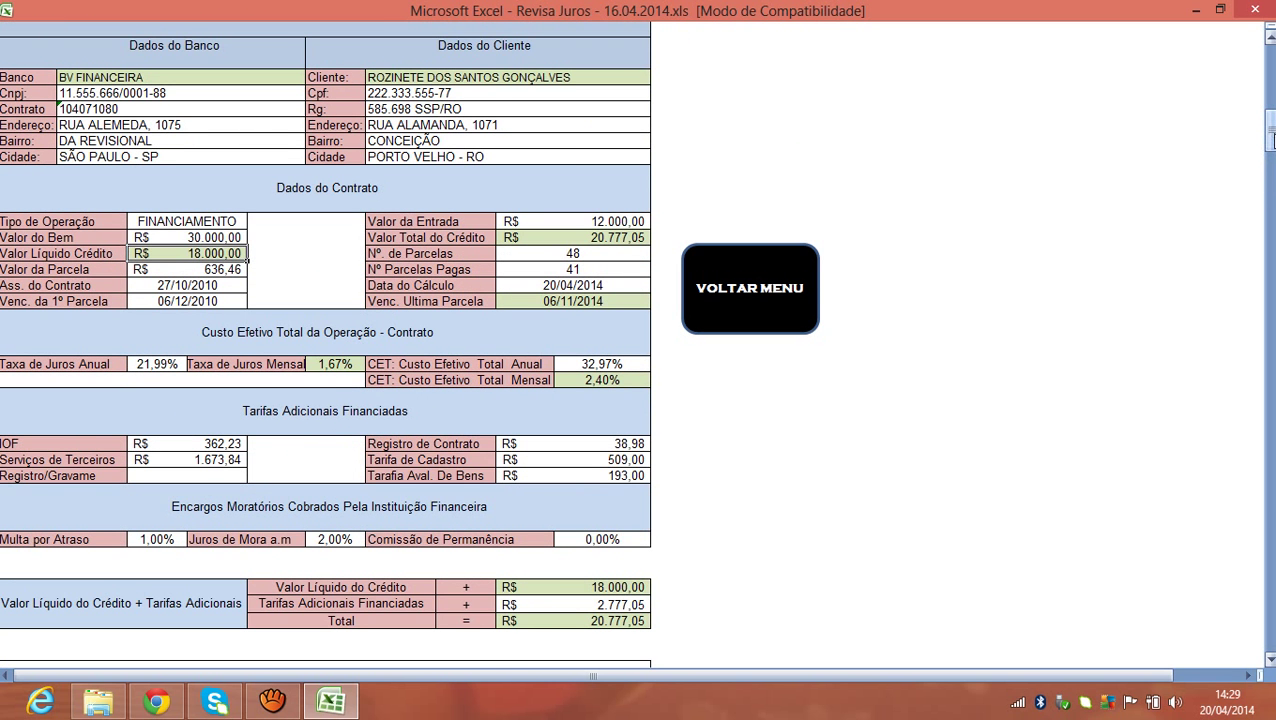
pyautogui.moveTo(1270, 140); pyautogui.dragTo(1270, 198)
pyautogui.click(538, 183)
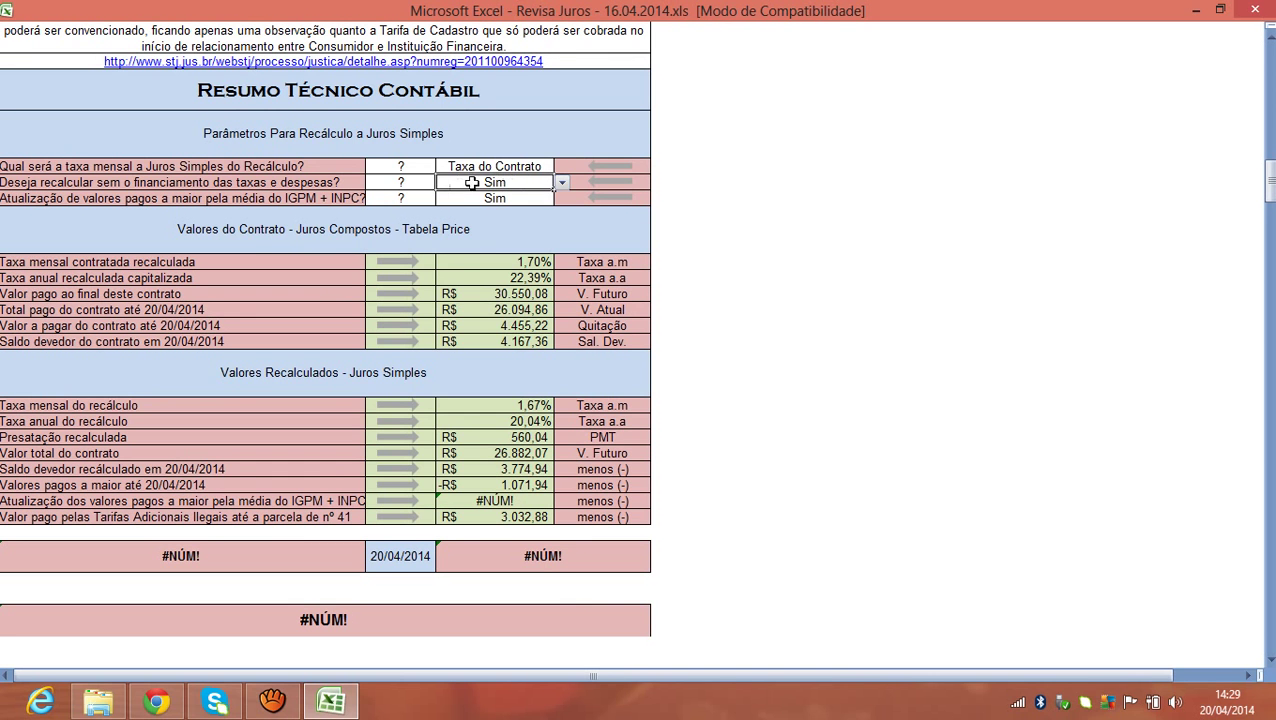
pyautogui.click(1271, 192)
pyautogui.click(460, 197)
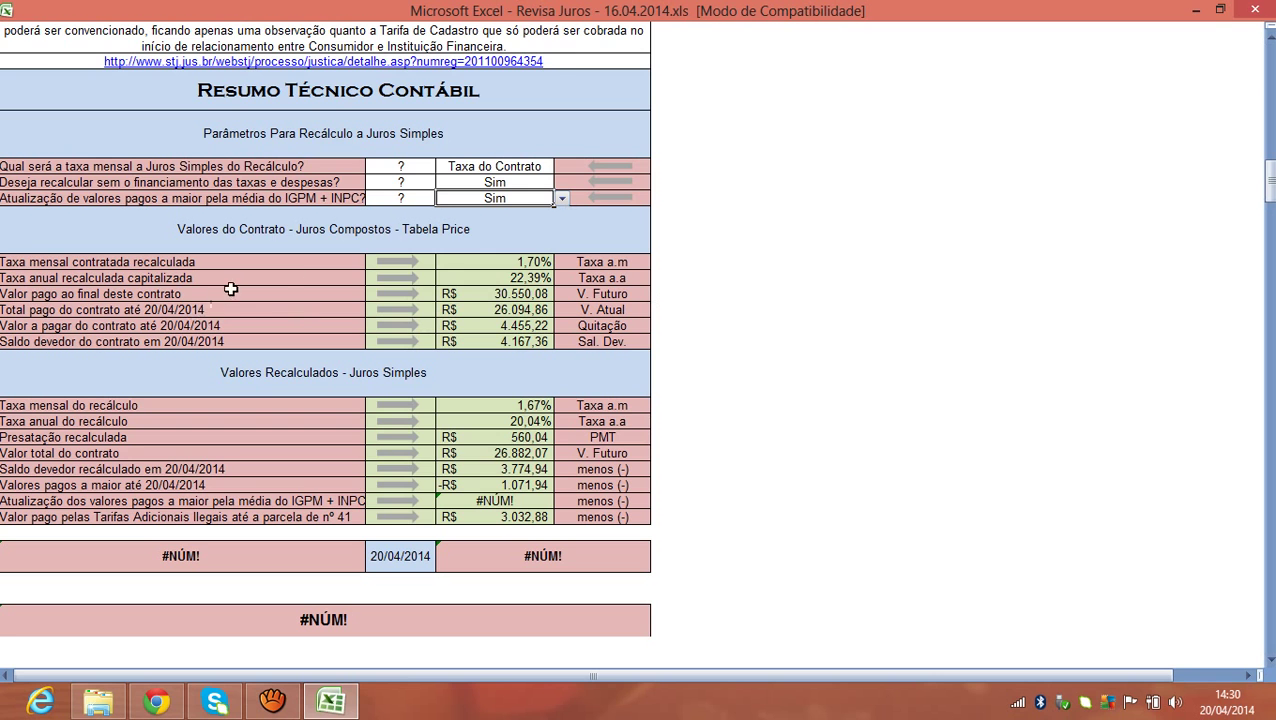
# Review the recalculated contract and simple-interest values and the #NÚM! error results.
pyautogui.click(503, 262)
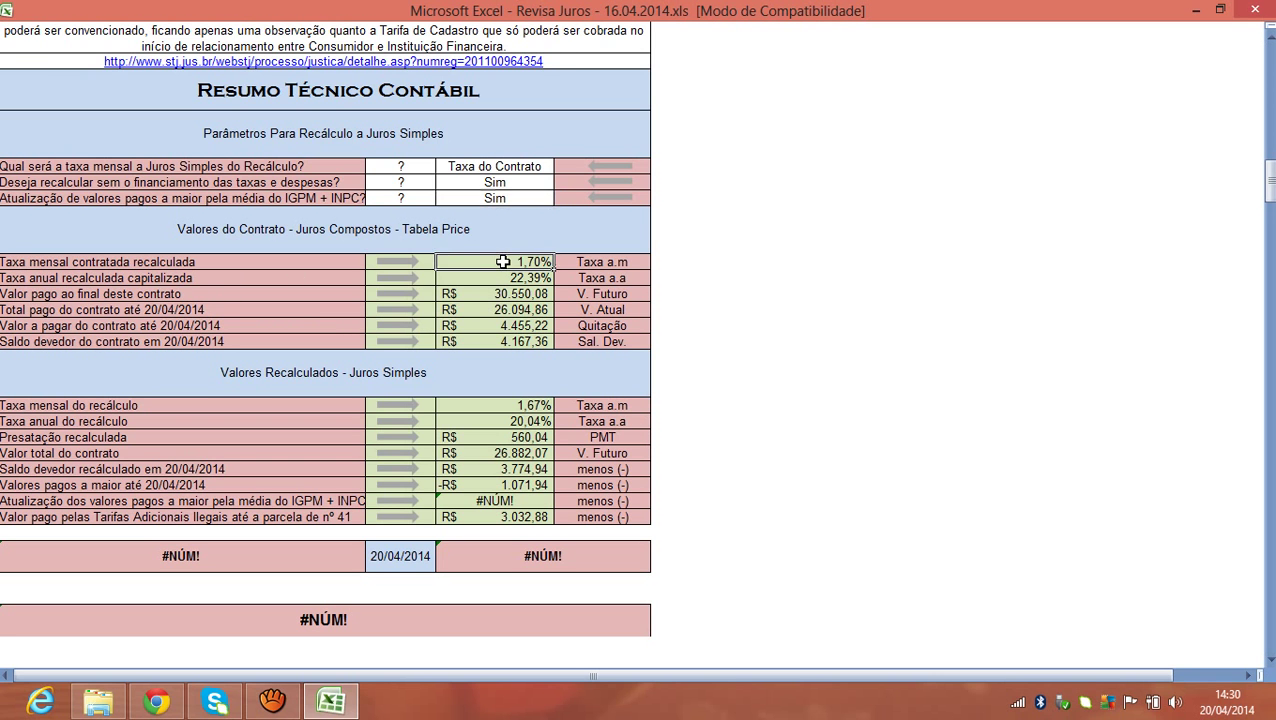
pyautogui.moveTo(503, 262); pyautogui.dragTo(512, 349)
pyautogui.moveTo(512, 406); pyautogui.dragTo(516, 516)
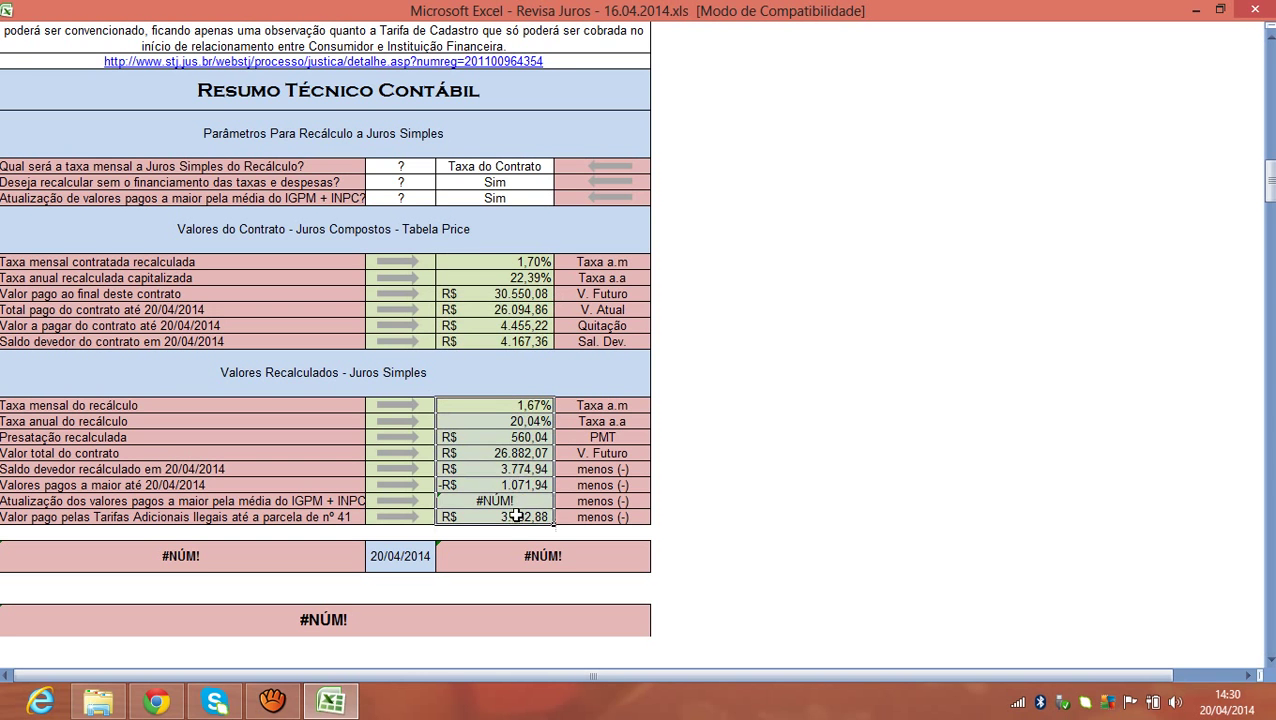
pyautogui.click(200, 558)
pyautogui.click(492, 556)
pyautogui.click(164, 558)
pyautogui.click(512, 557)
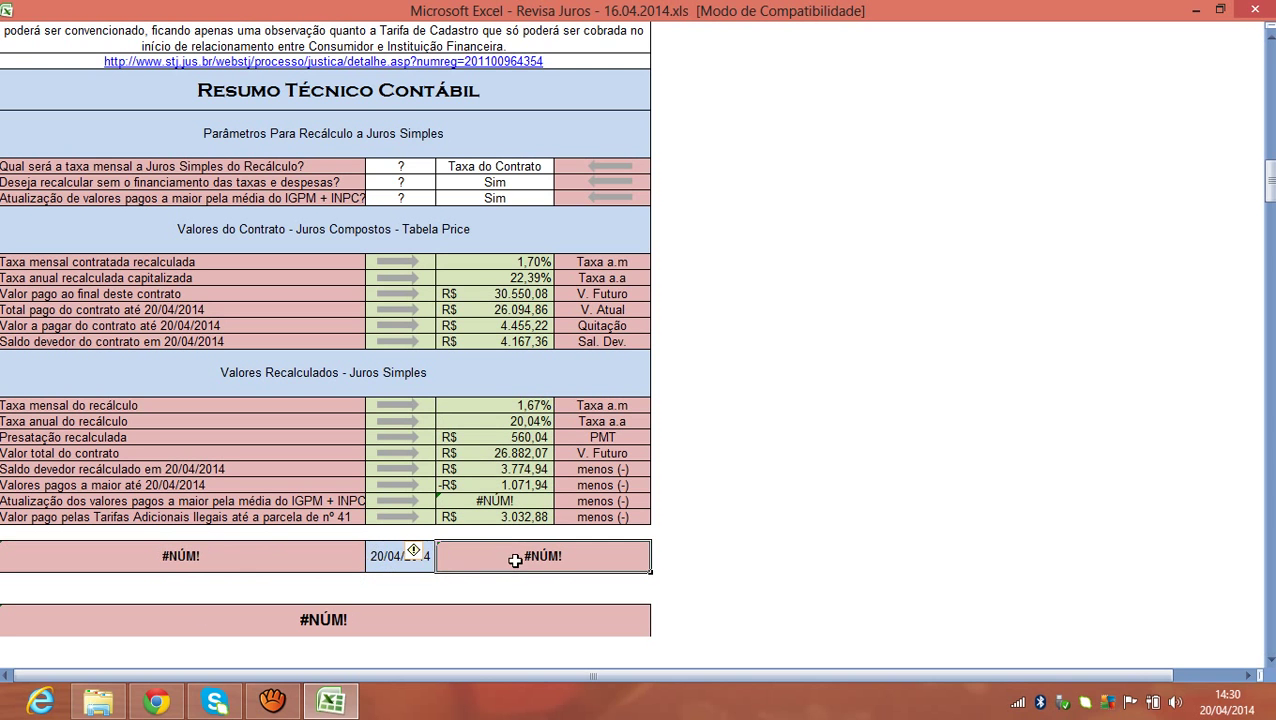
pyautogui.click(500, 500)
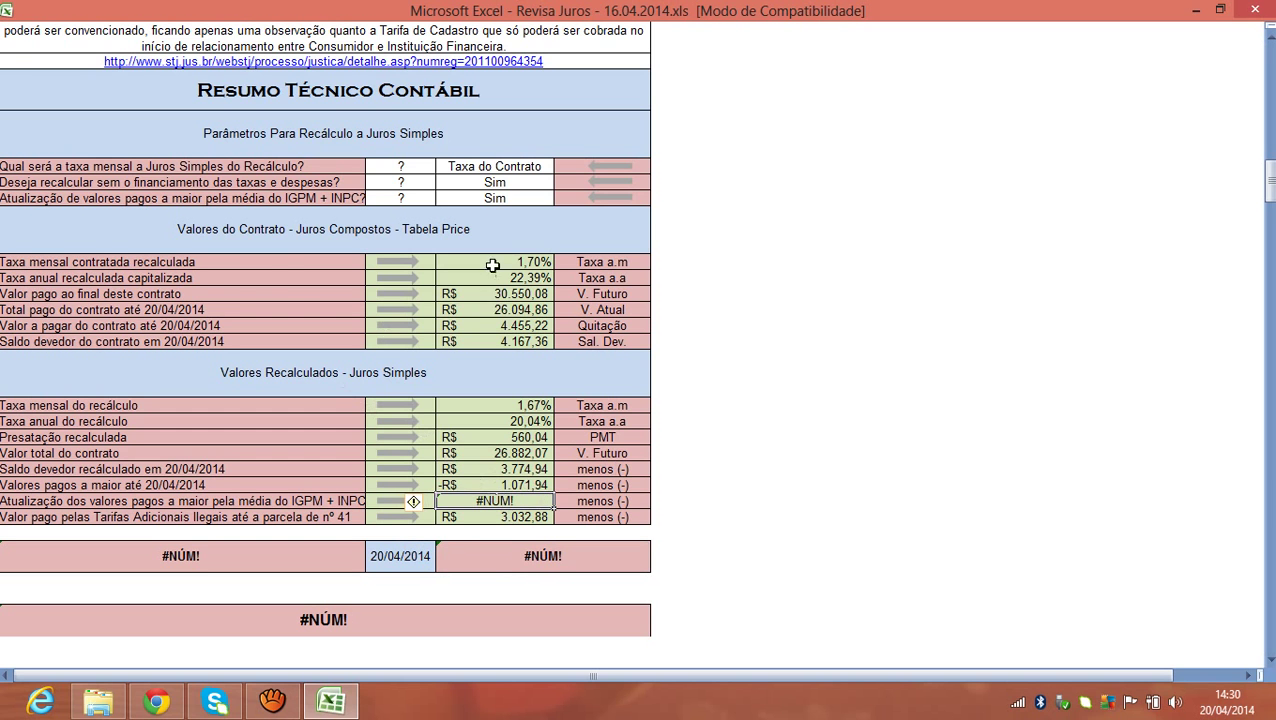
# Inspect the contract values: 1,70% monthly, 22,39% annual, 30.550,08 future value, 4.167,36 balance.
pyautogui.moveTo(514, 262); pyautogui.dragTo(515, 336)
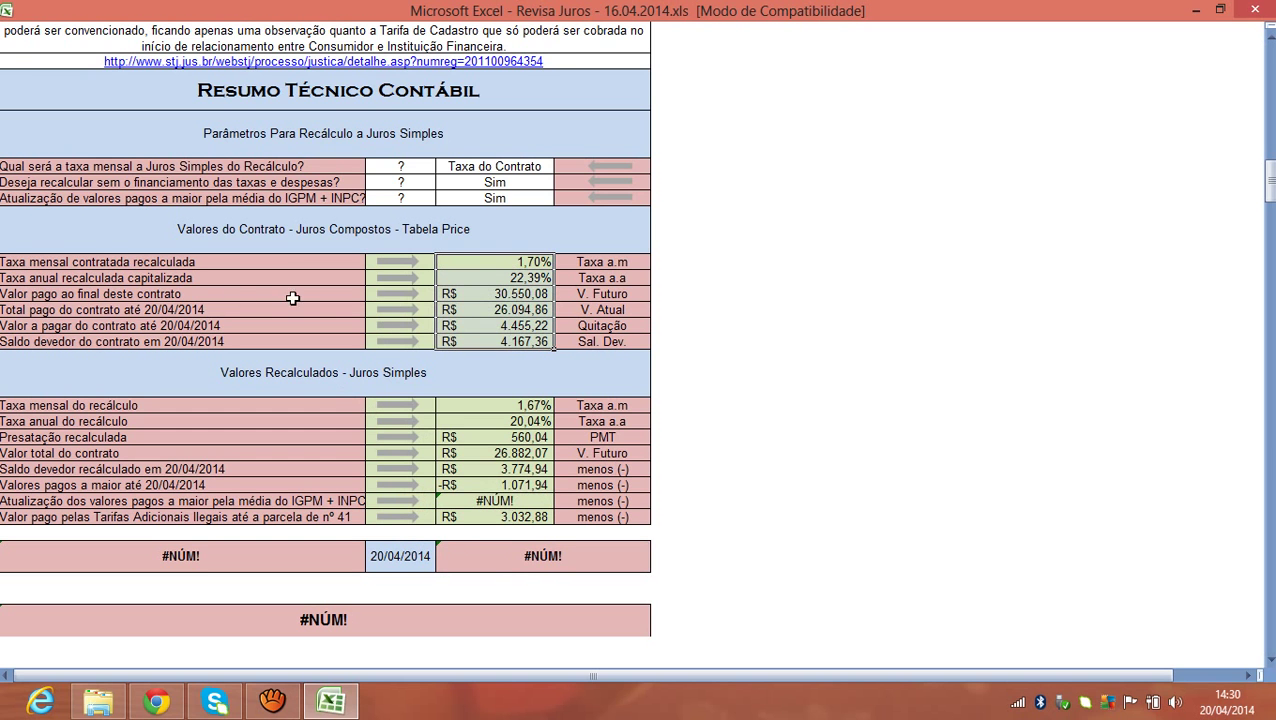
pyautogui.click(484, 266)
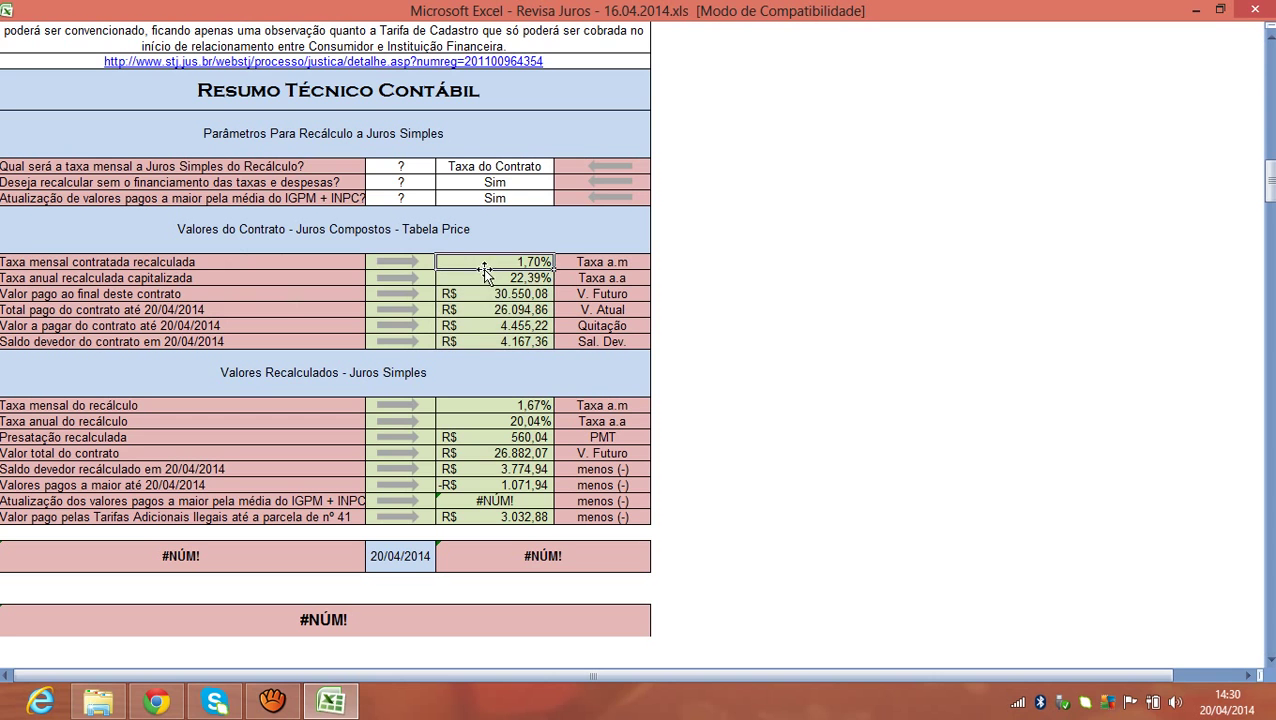
pyautogui.click(493, 279)
pyautogui.click(515, 293)
pyautogui.click(490, 315)
pyautogui.click(490, 328)
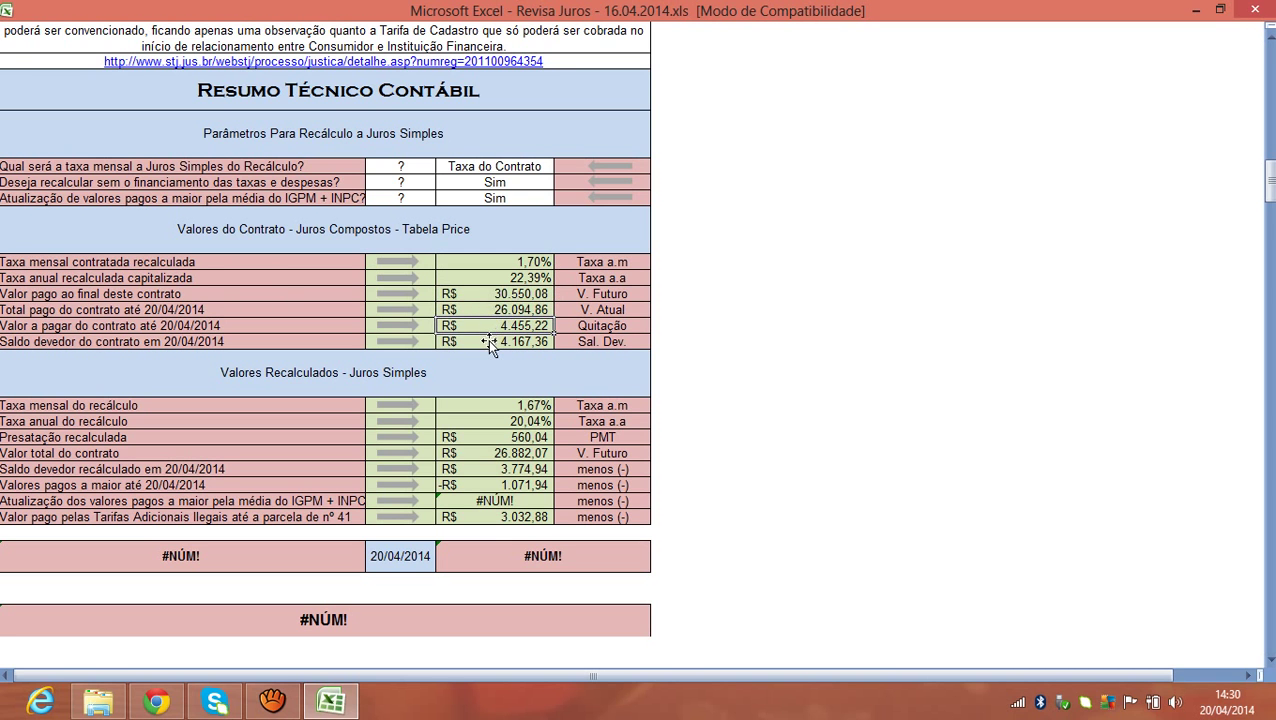
pyautogui.click(488, 341)
# Highlight the value ranges again and scroll back up to the Parecer Técnico cover.
pyautogui.click(1269, 180)
pyautogui.moveTo(522, 262); pyautogui.dragTo(527, 340)
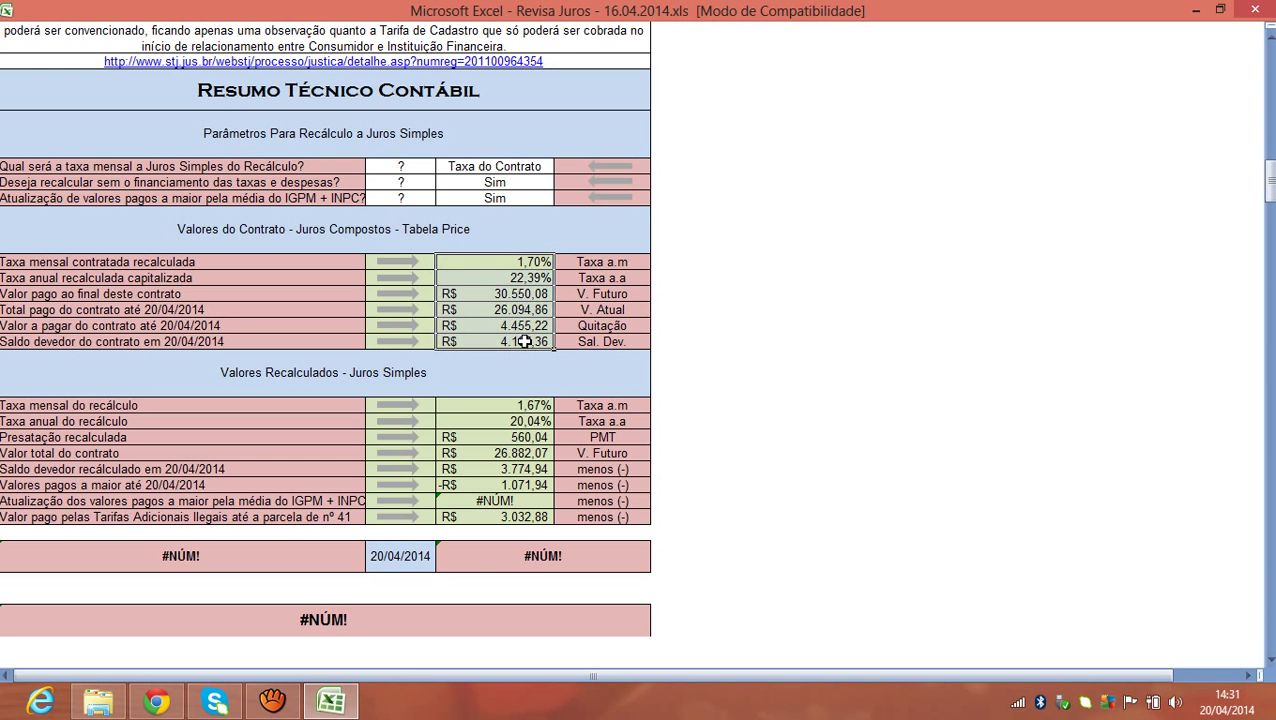
pyautogui.moveTo(511, 405); pyautogui.dragTo(505, 516)
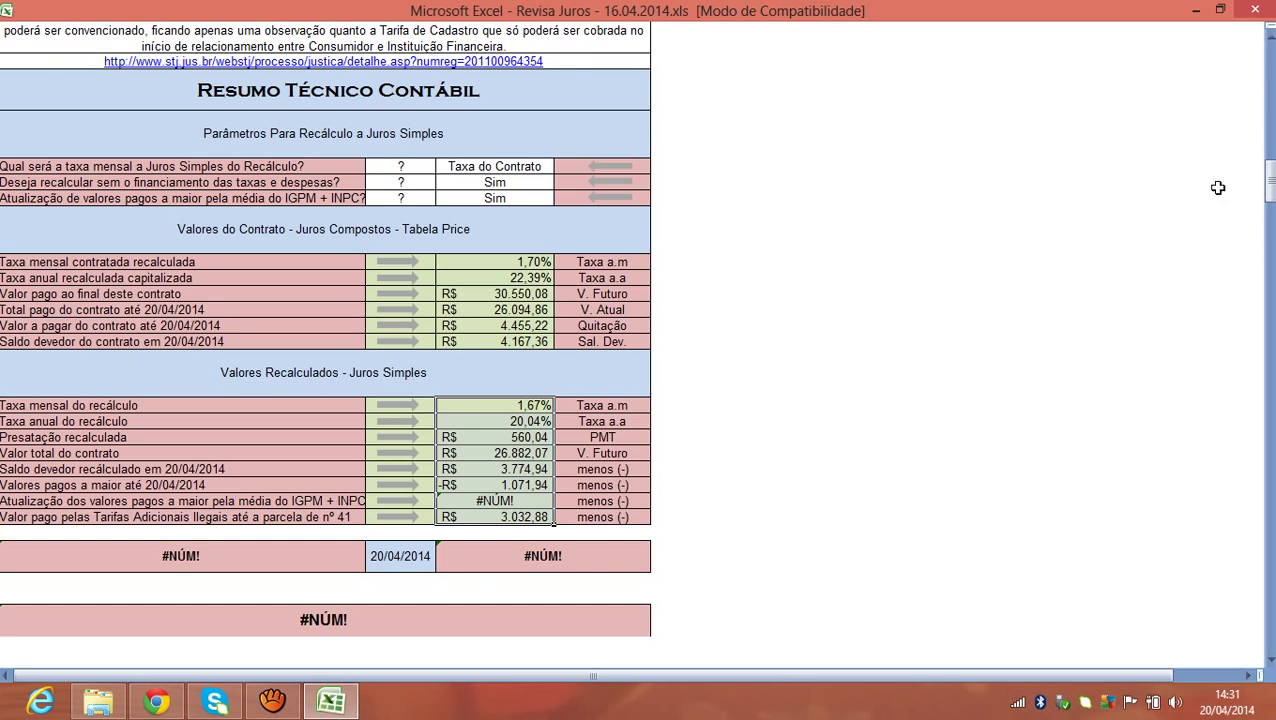
pyautogui.moveTo(1269, 180); pyautogui.dragTo(1269, 66)
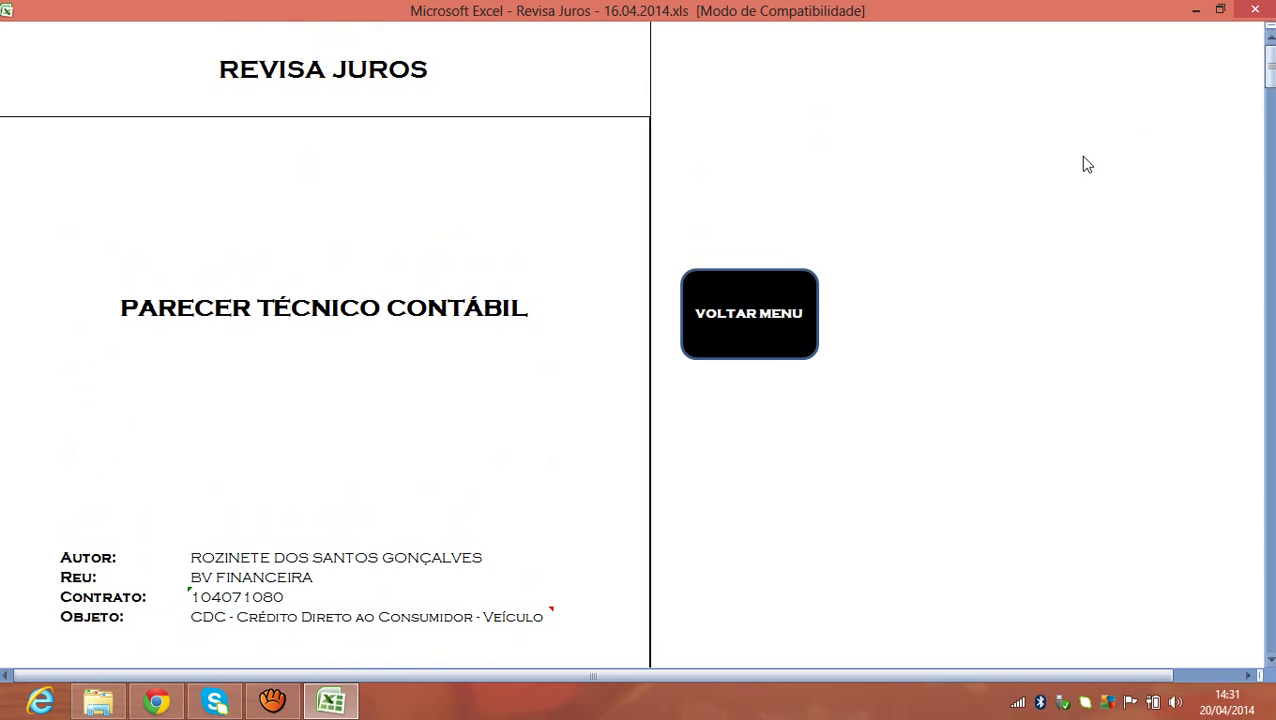
# Go from the main menu to Anexo II and delete every payment value and date.
pyautogui.click(778, 340)
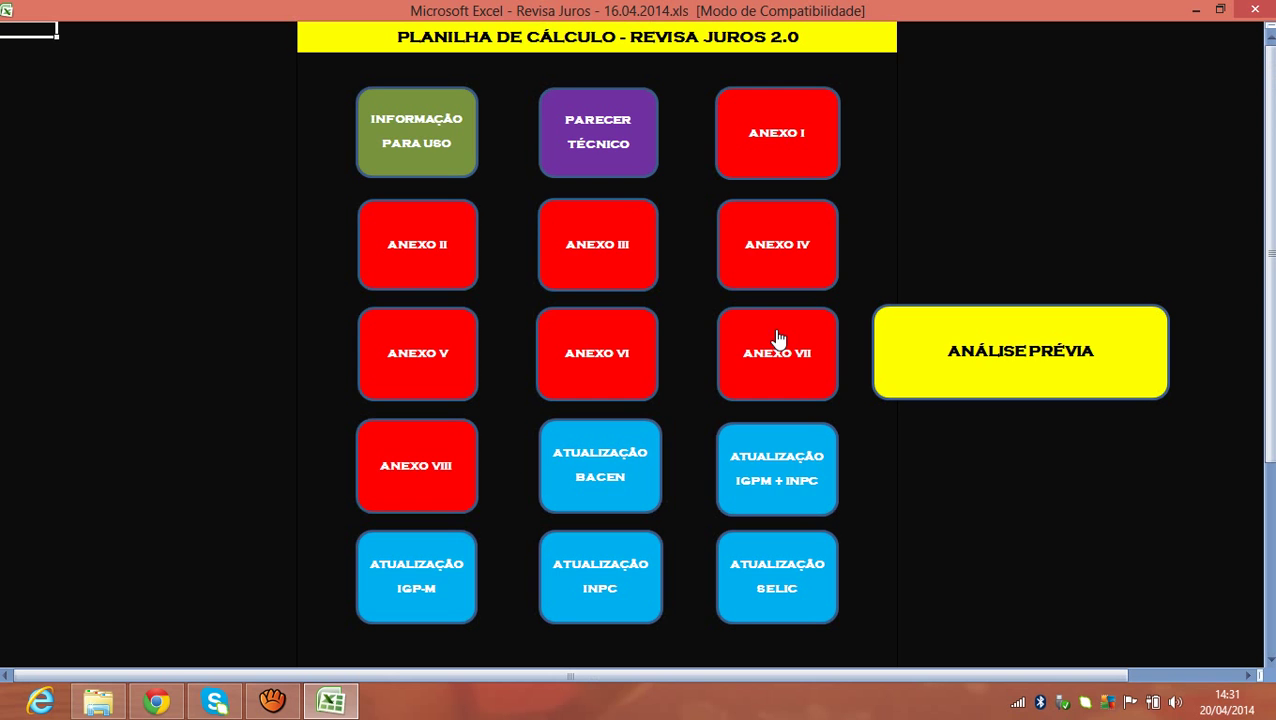
pyautogui.click(472, 254)
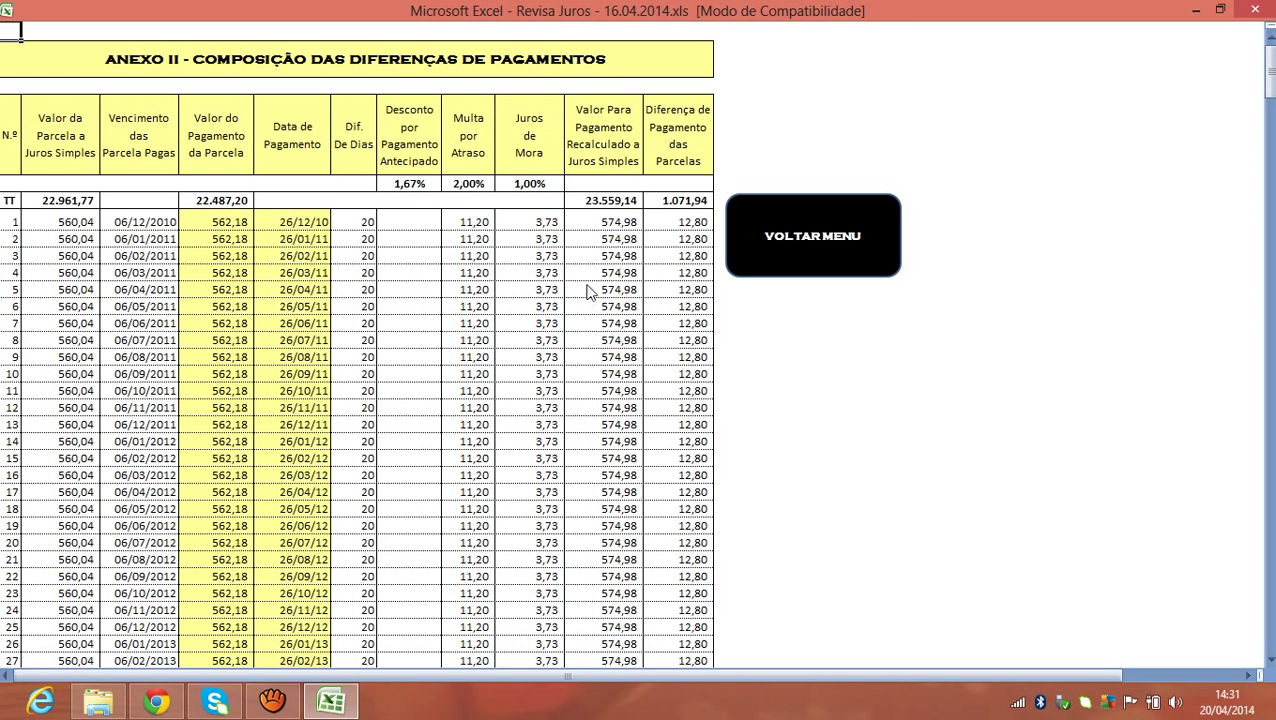
pyautogui.moveTo(214, 226); pyautogui.dragTo(306, 614)
pyautogui.click(300, 253)
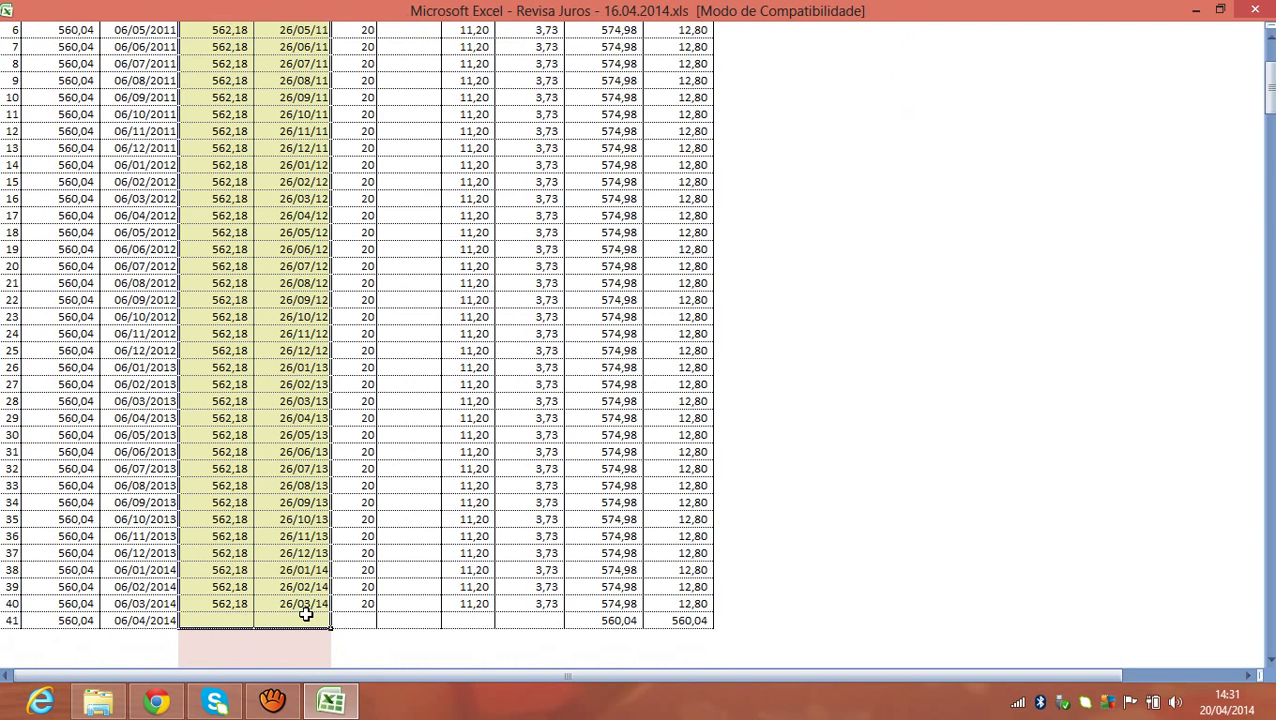
pyautogui.press('Delete')
# Reselect the Valor do Pagamento cells down the column.
pyautogui.scroll(3, 306, 614)
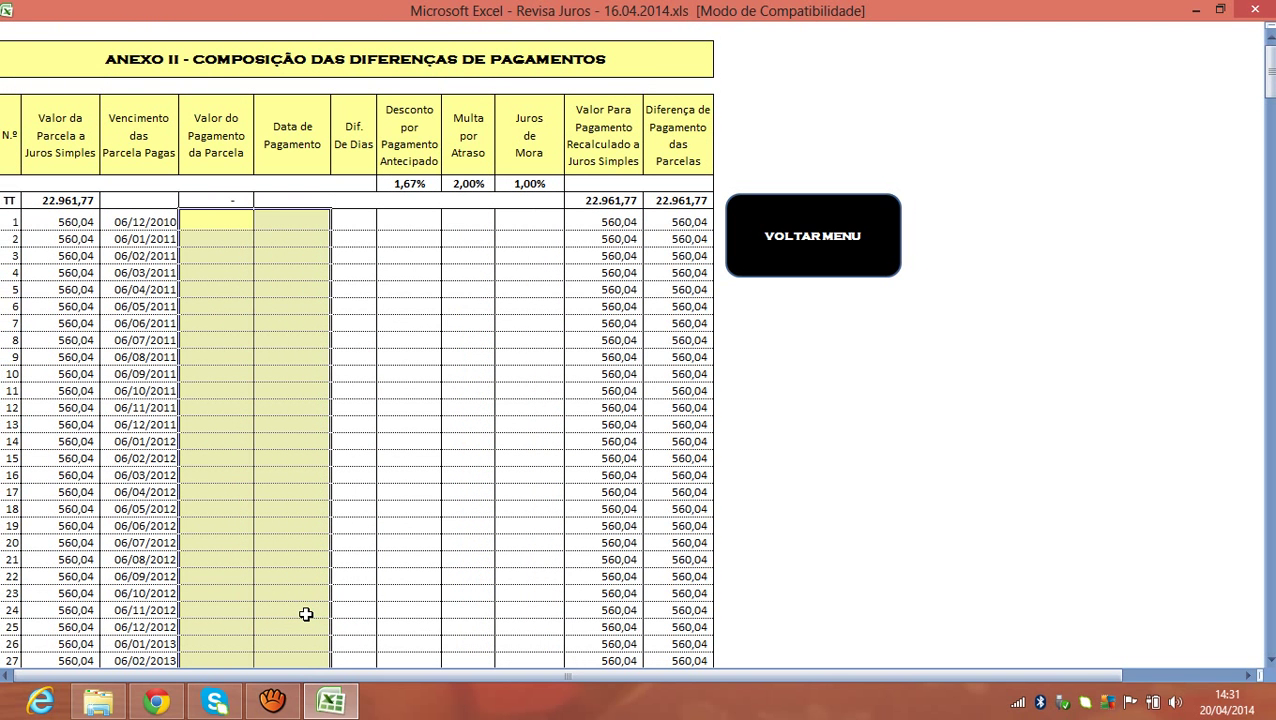
pyautogui.click(290, 458)
pyautogui.moveTo(233, 216); pyautogui.dragTo(248, 538)
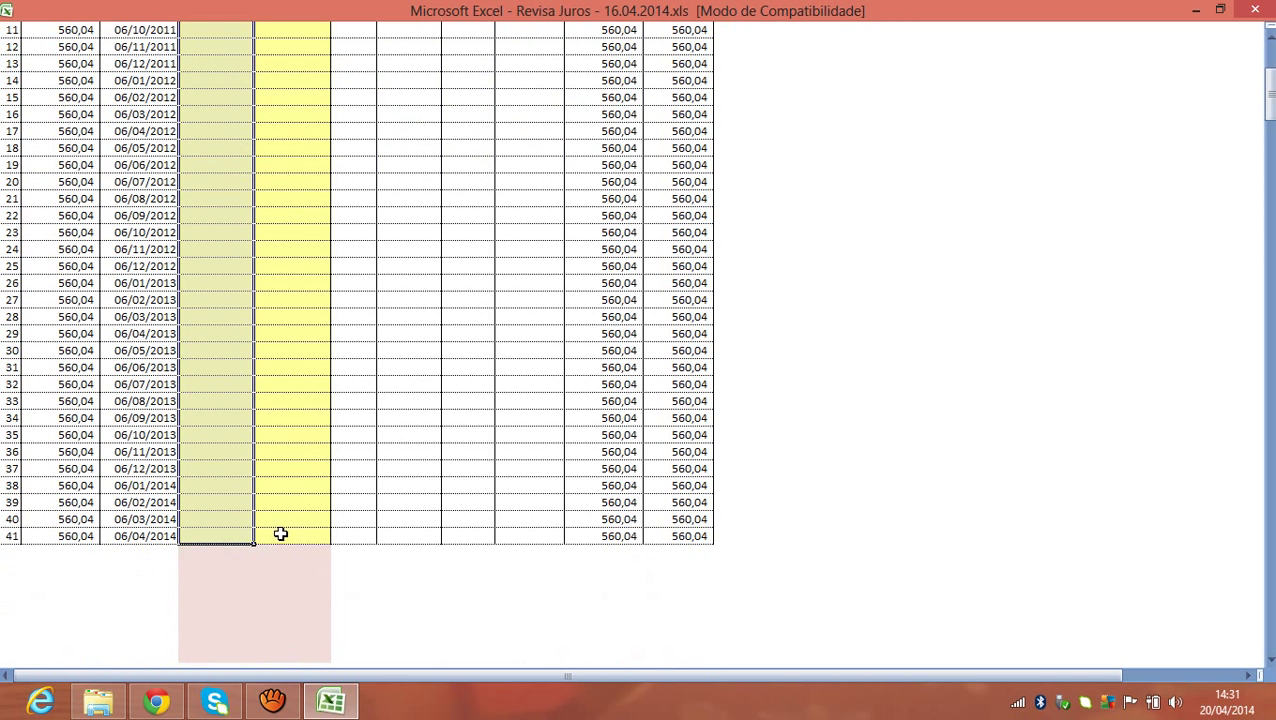
pyautogui.scroll(5, 285, 490)
# Type 636 in instalment 1's Valor do Pagamento cell and commit it.
pyautogui.click(290, 373)
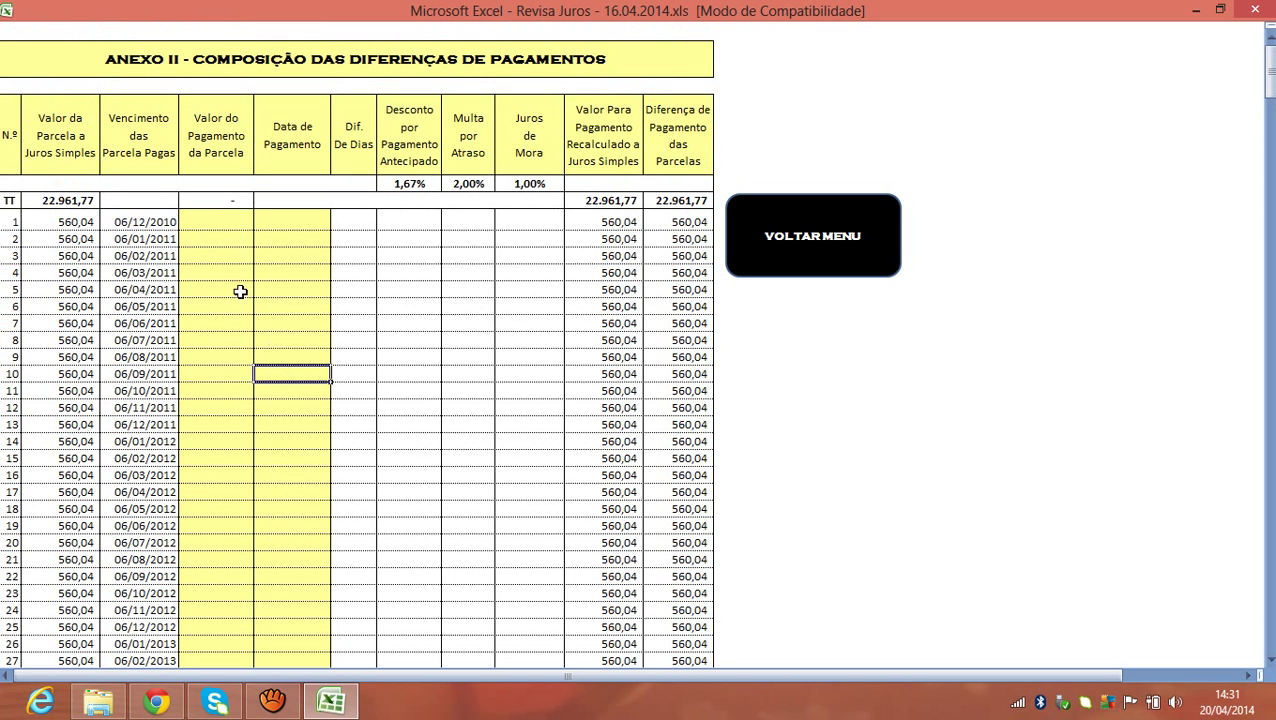
pyautogui.click(213, 223)
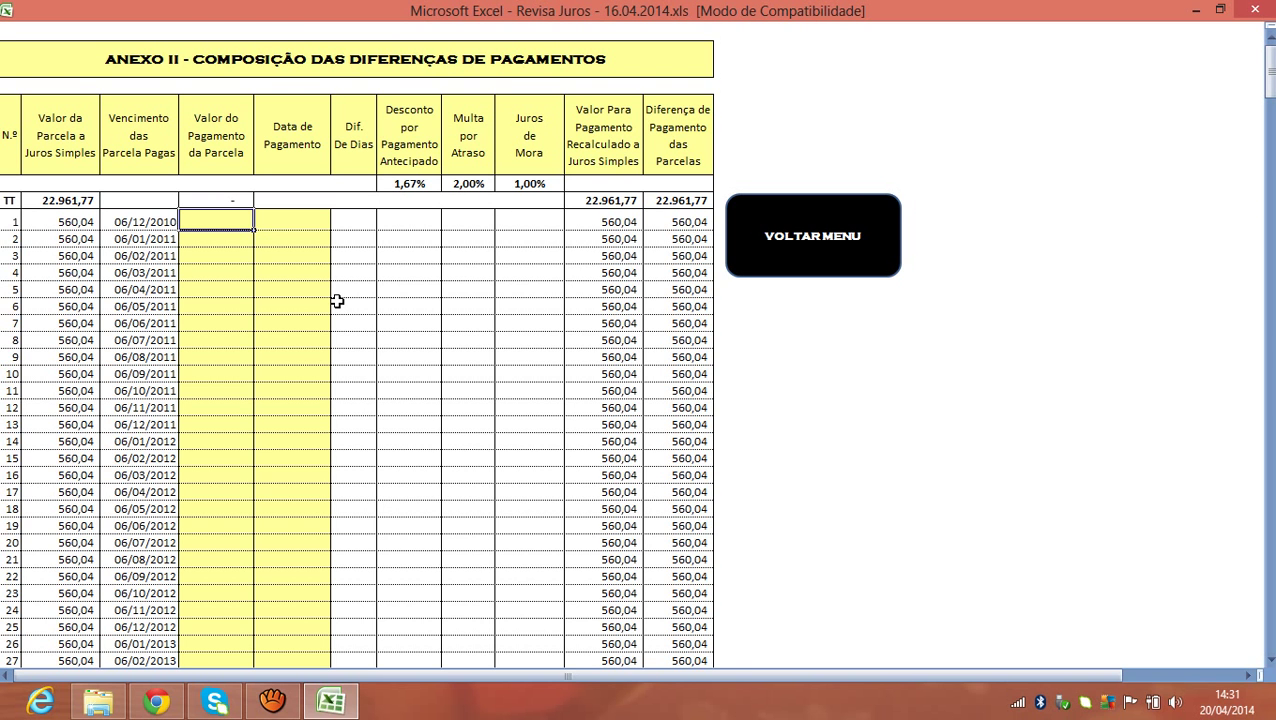
pyautogui.write('63')
pyautogui.write('646,4')
pyautogui.press('Return')
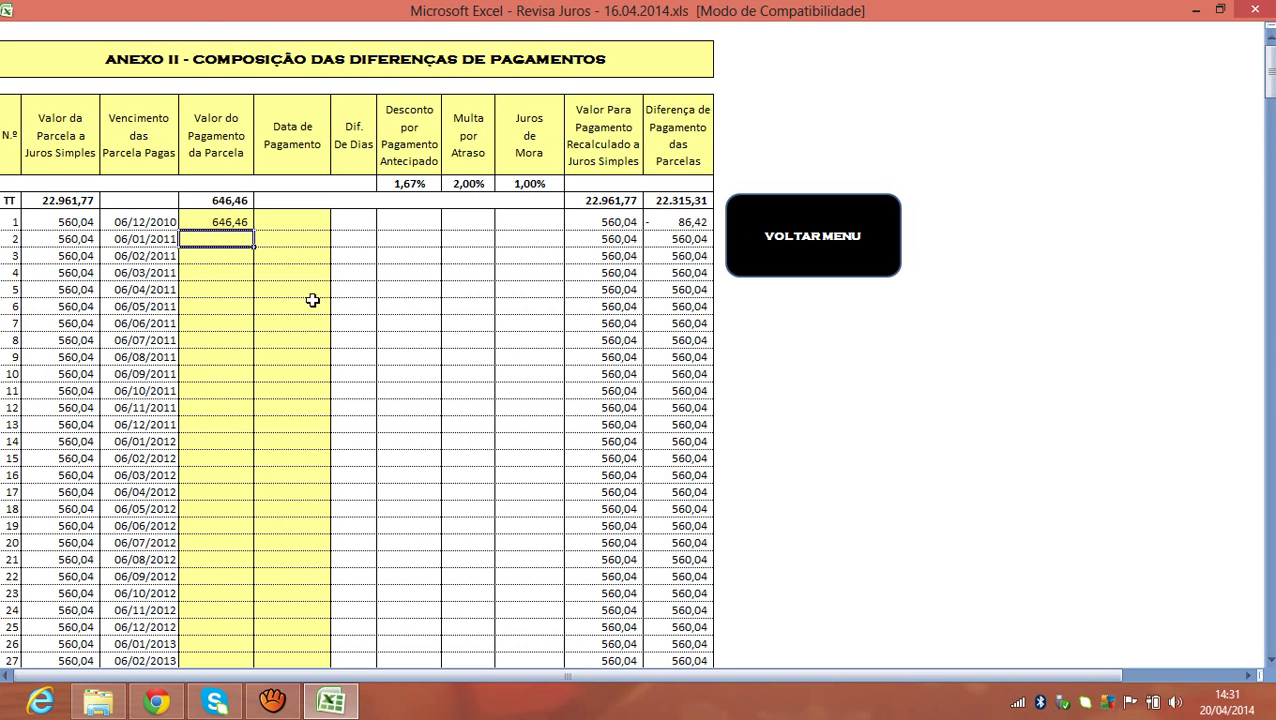
pyautogui.click(298, 62)
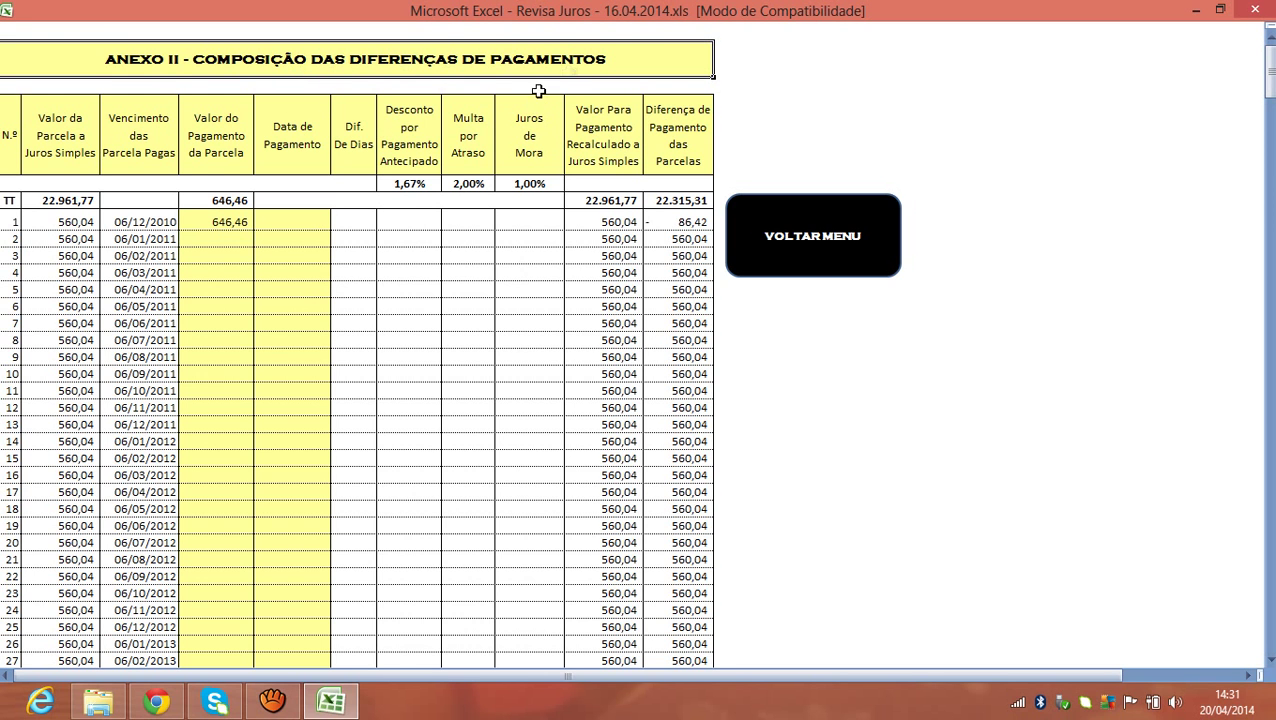
pyautogui.click(245, 240)
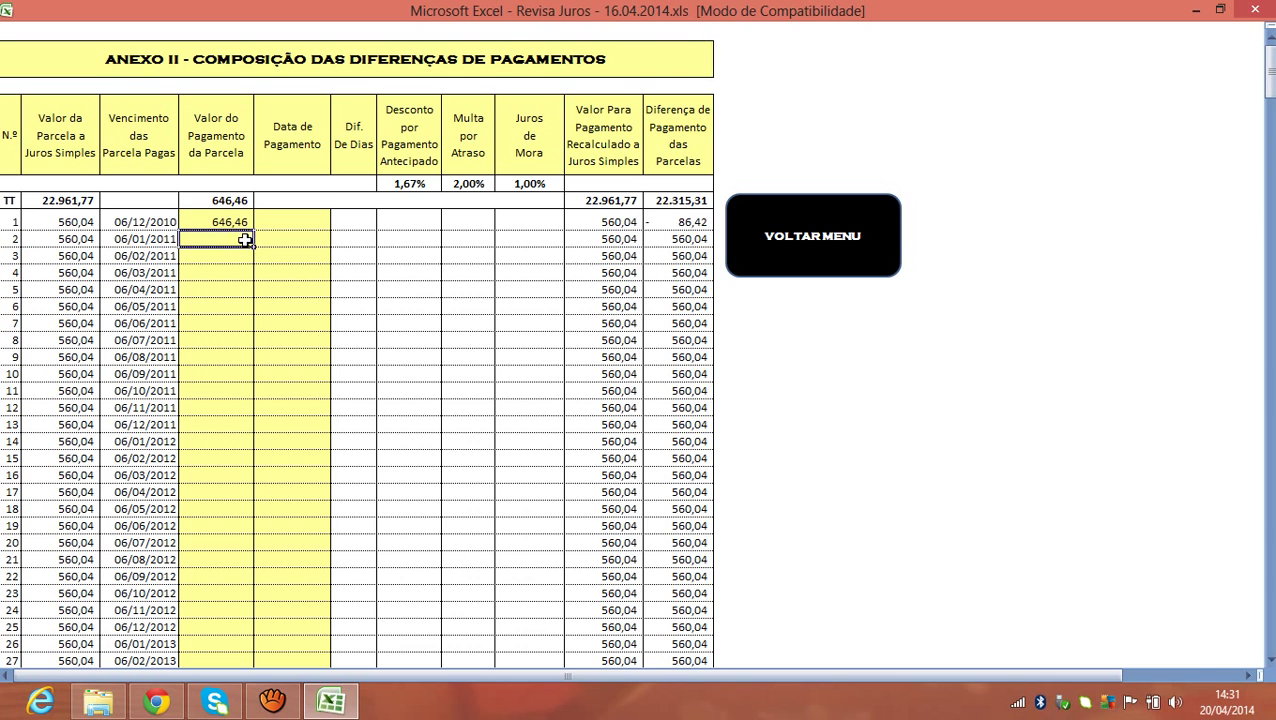
pyautogui.click(247, 255)
pyautogui.click(222, 222)
pyautogui.click(76, 224)
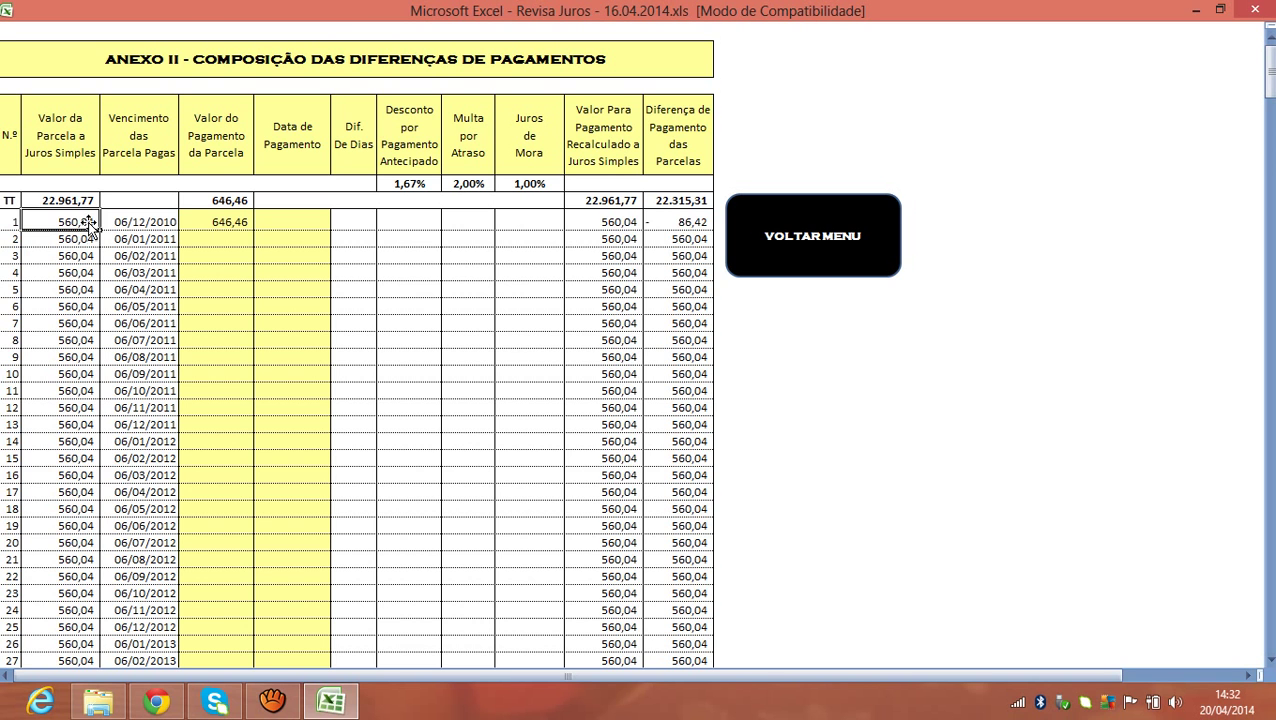
pyautogui.click(220, 224)
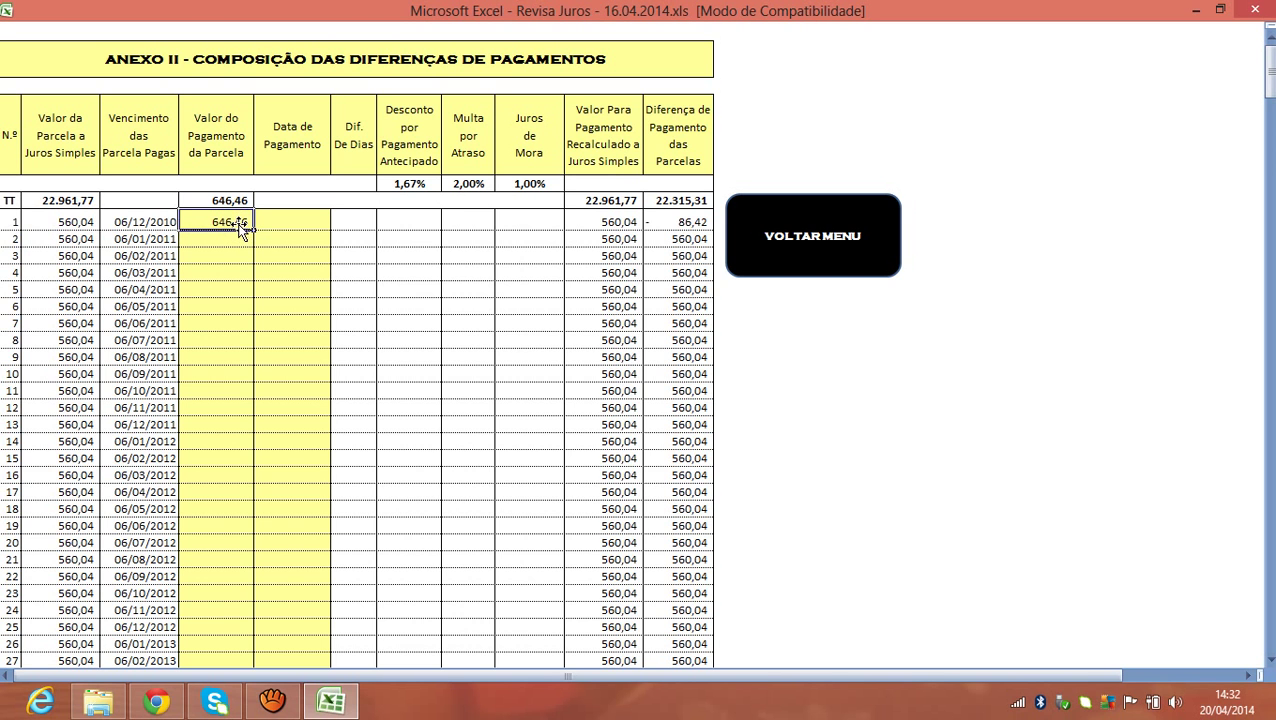
pyautogui.click(90, 221)
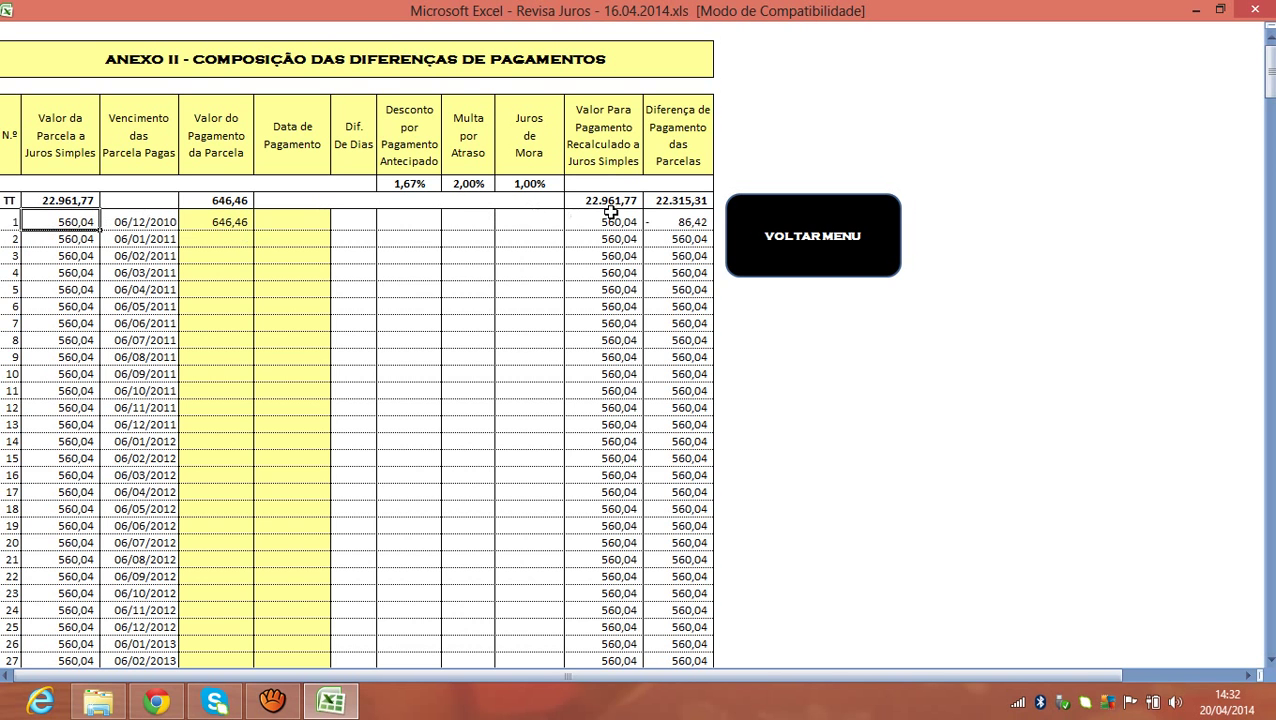
pyautogui.click(228, 227)
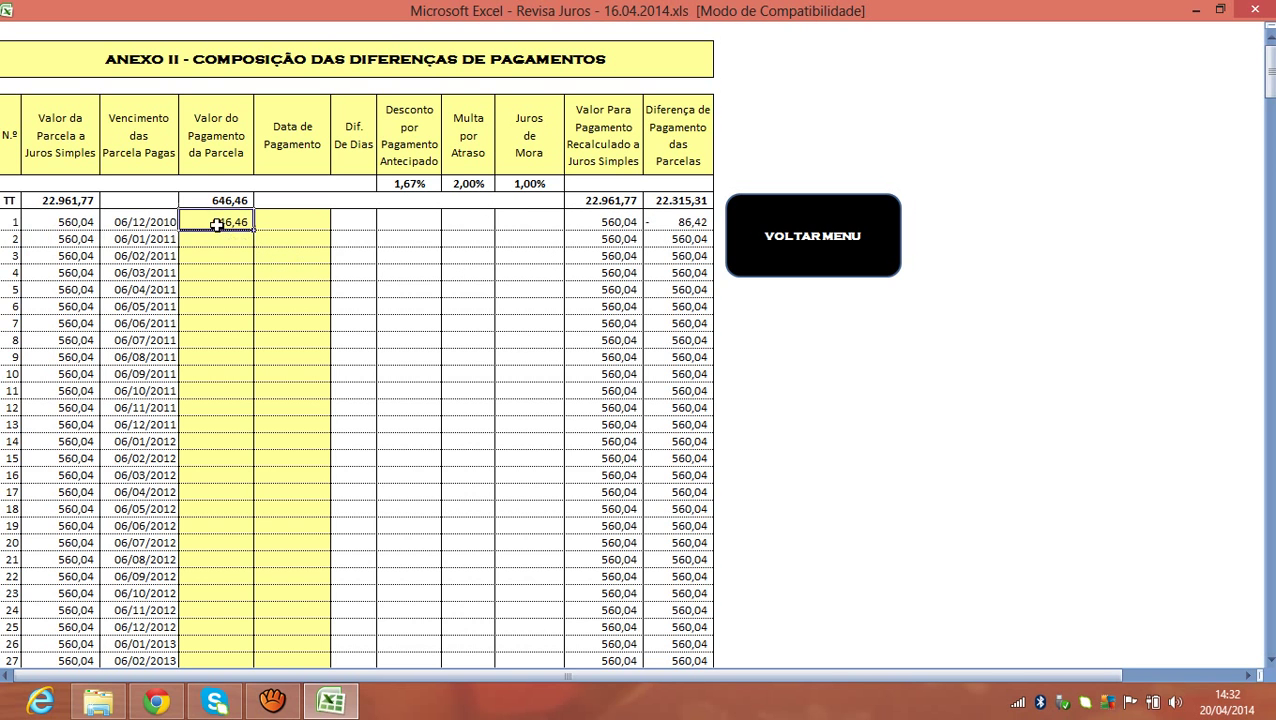
# Correct instalment 1's payment to 636,46 and check the 560,04 amount and 76,42 difference.
pyautogui.write('63')
pyautogui.press('Return')
pyautogui.click(667, 222)
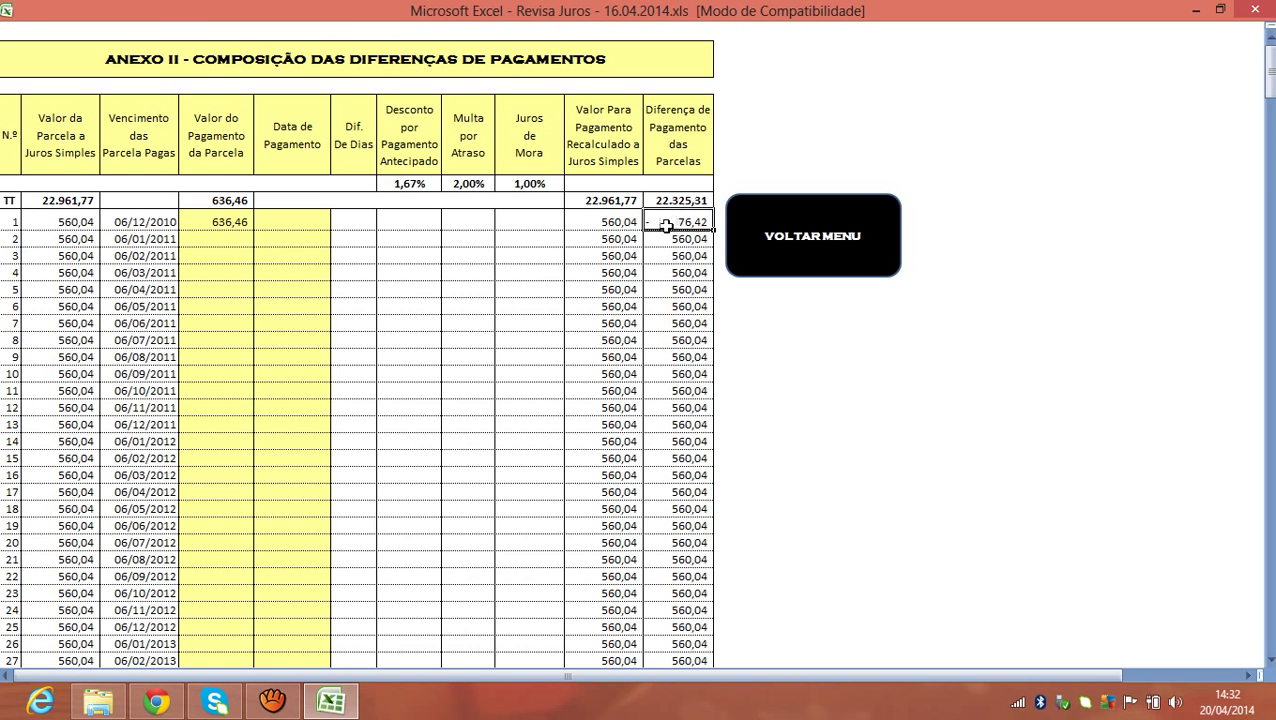
pyautogui.click(218, 222)
pyautogui.click(590, 225)
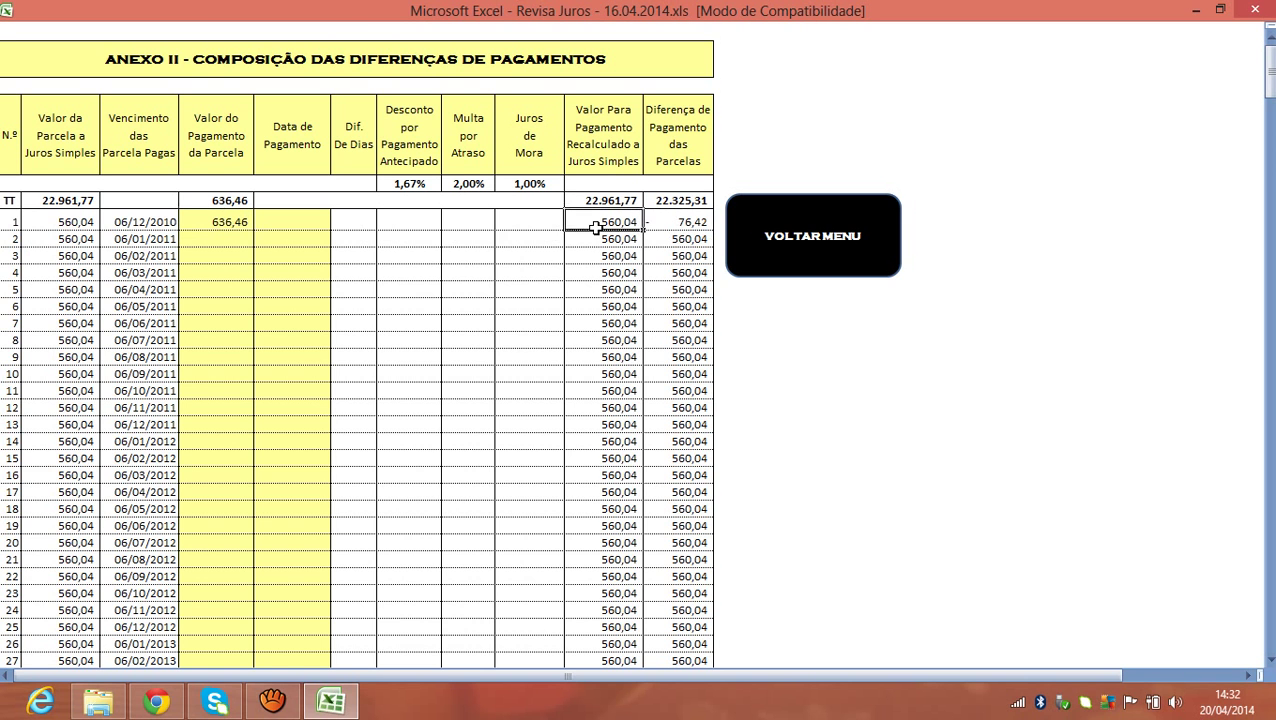
pyautogui.click(685, 224)
# Compare row 1's payment value with its still-empty payment date cell.
pyautogui.click(229, 229)
pyautogui.click(287, 220)
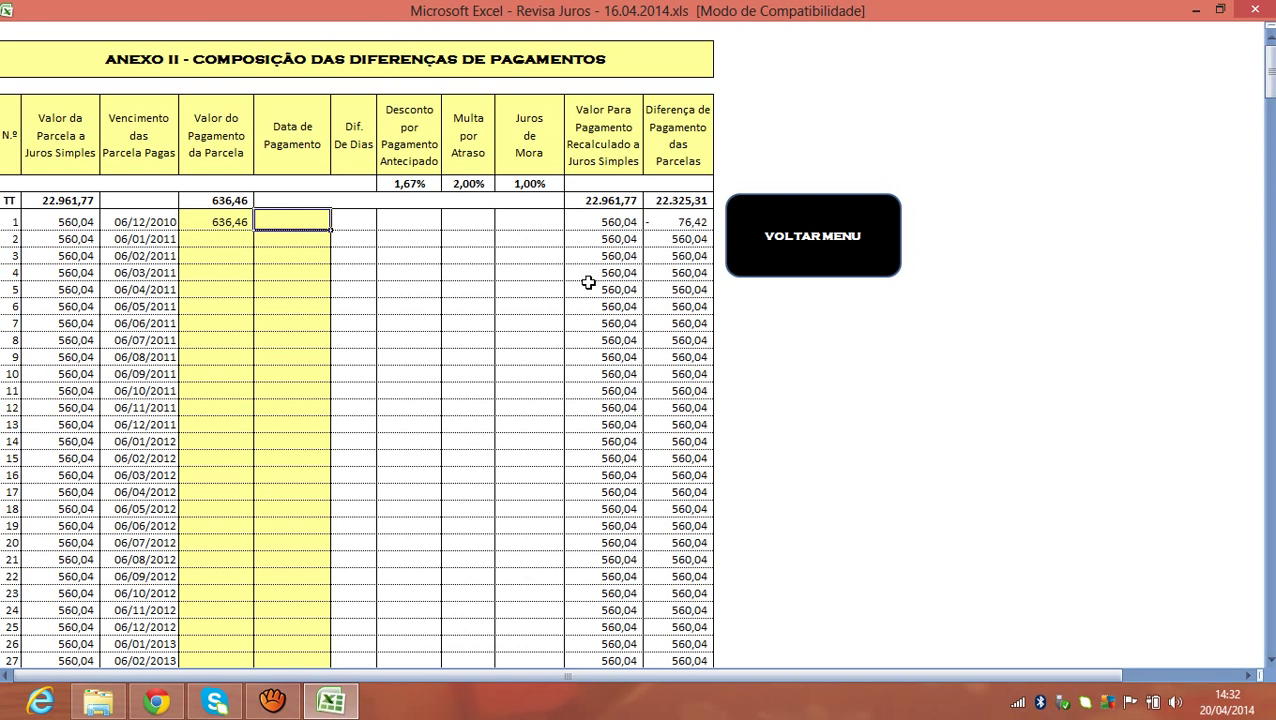
pyautogui.click(243, 221)
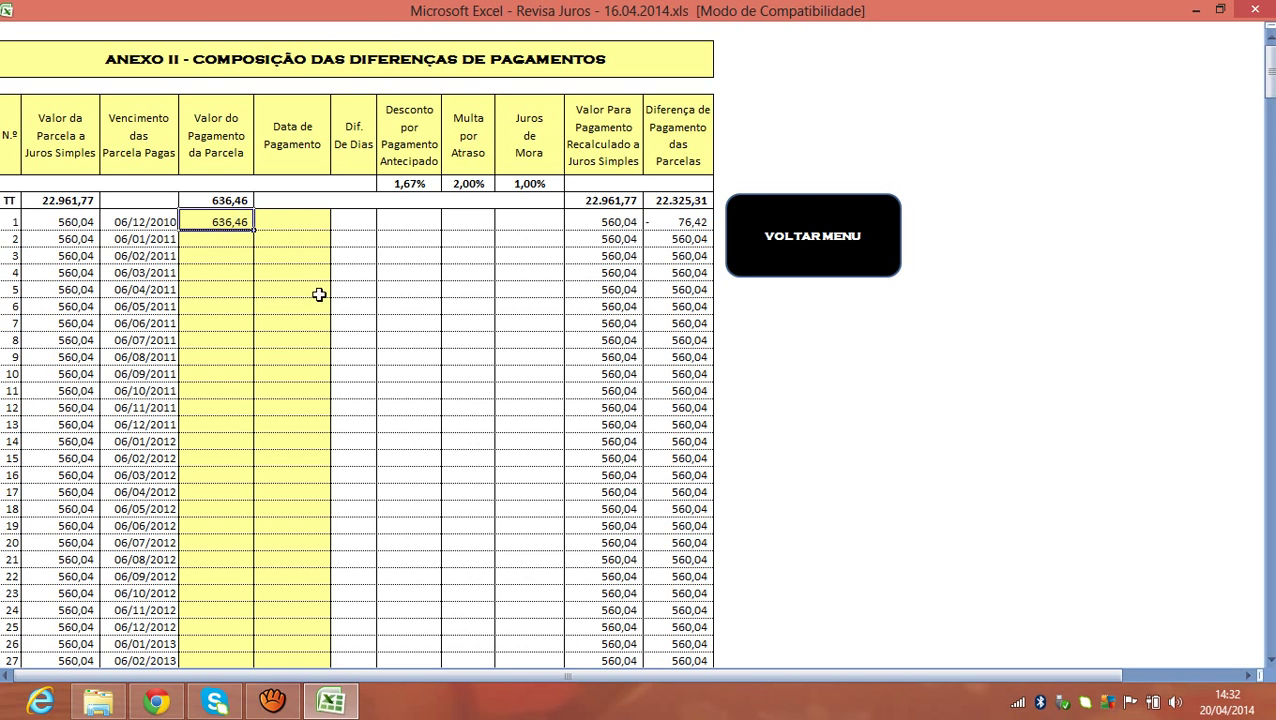
pyautogui.click(302, 224)
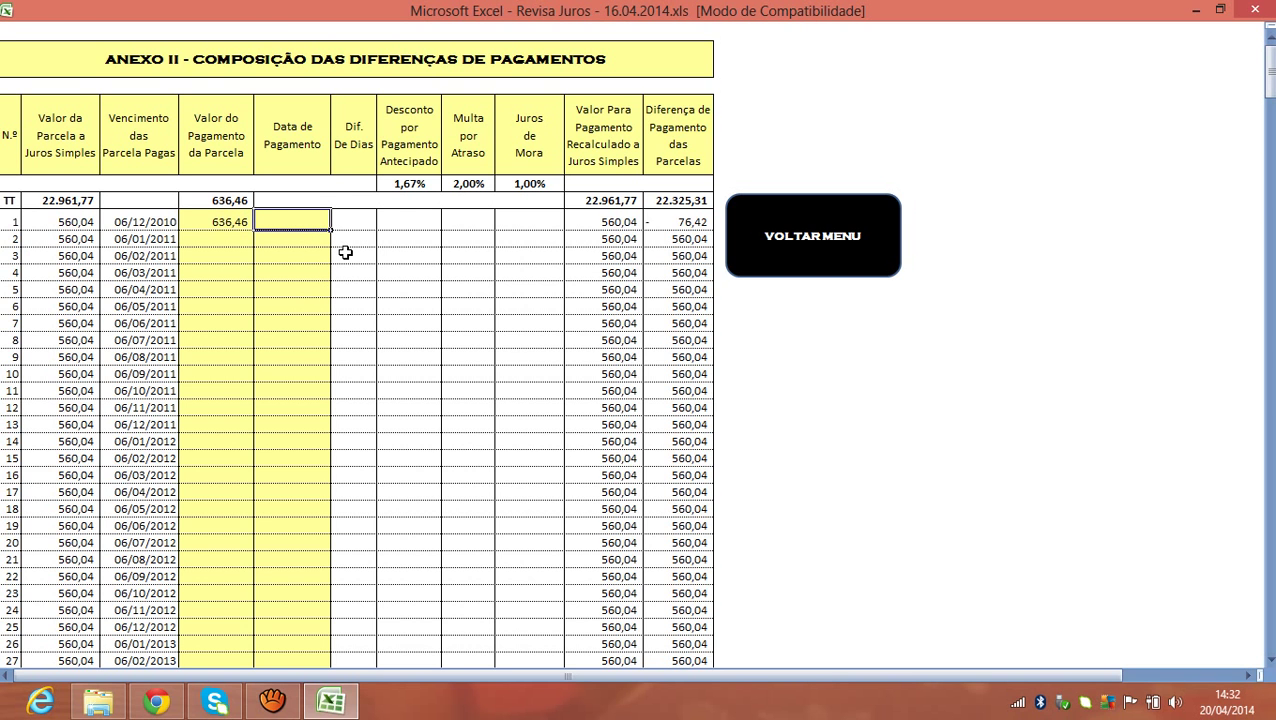
pyautogui.click(228, 220)
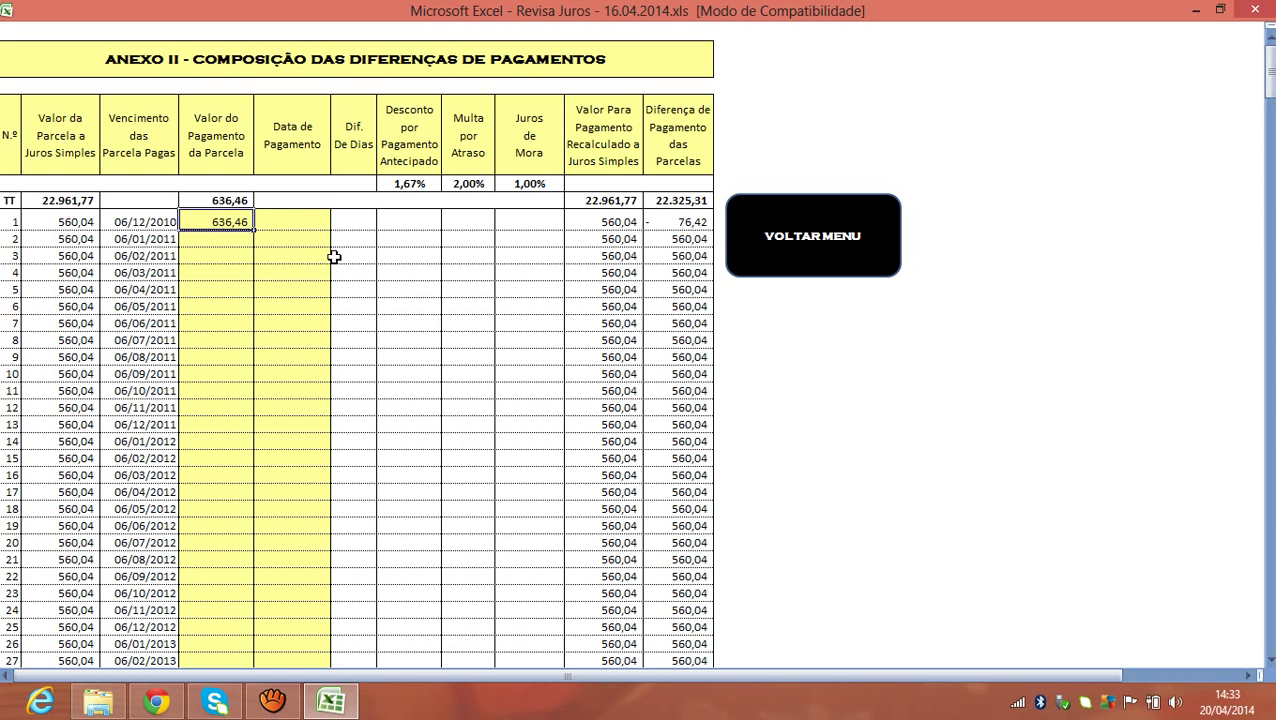
pyautogui.click(296, 220)
# Record a 698,45 payment for instalment 1 with payment date 16/12/2011.
pyautogui.click(229, 221)
pyautogui.write('698')
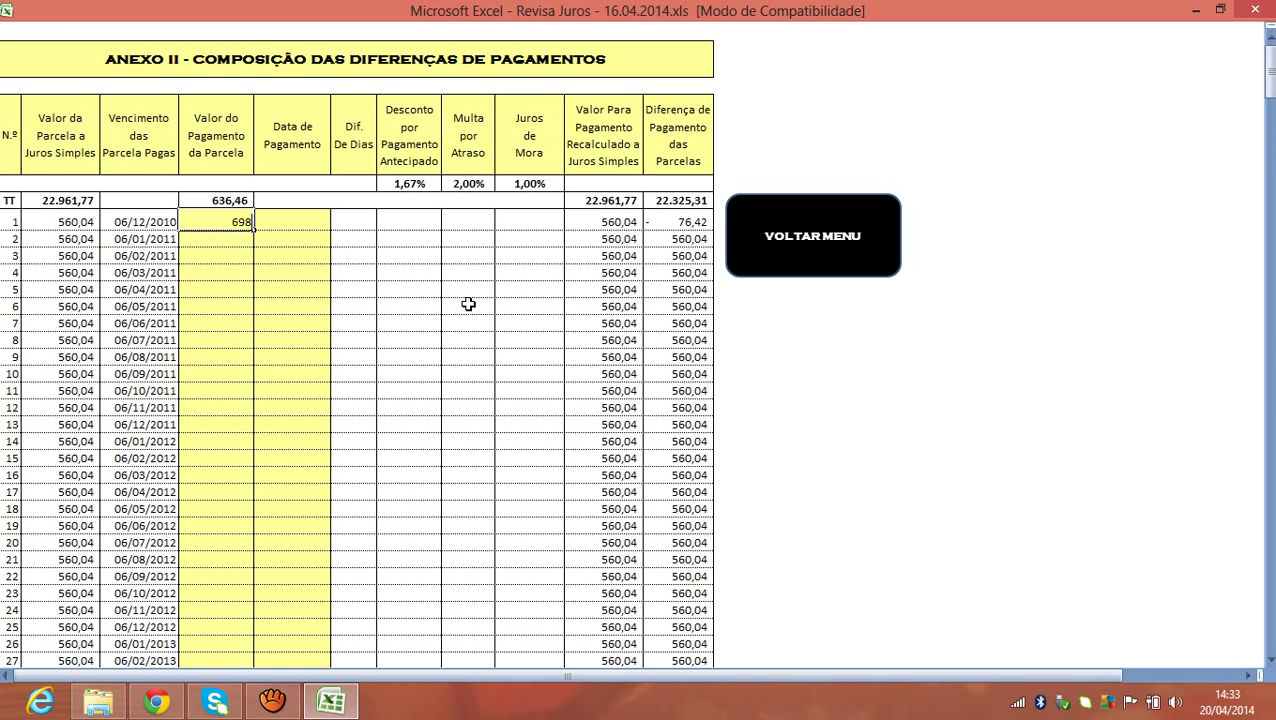
pyautogui.write(',45')
pyautogui.hotkey('ctrl', 'Return')
pyautogui.press('Tab')
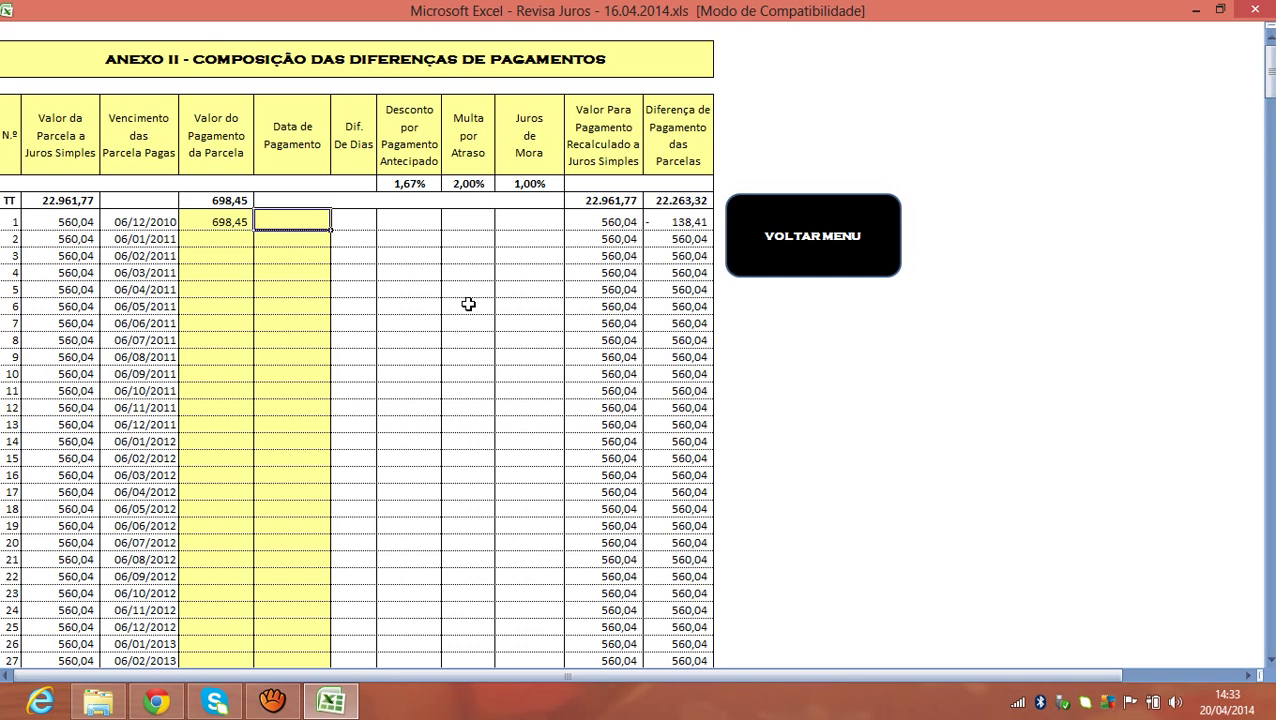
pyautogui.write('16/12/201')
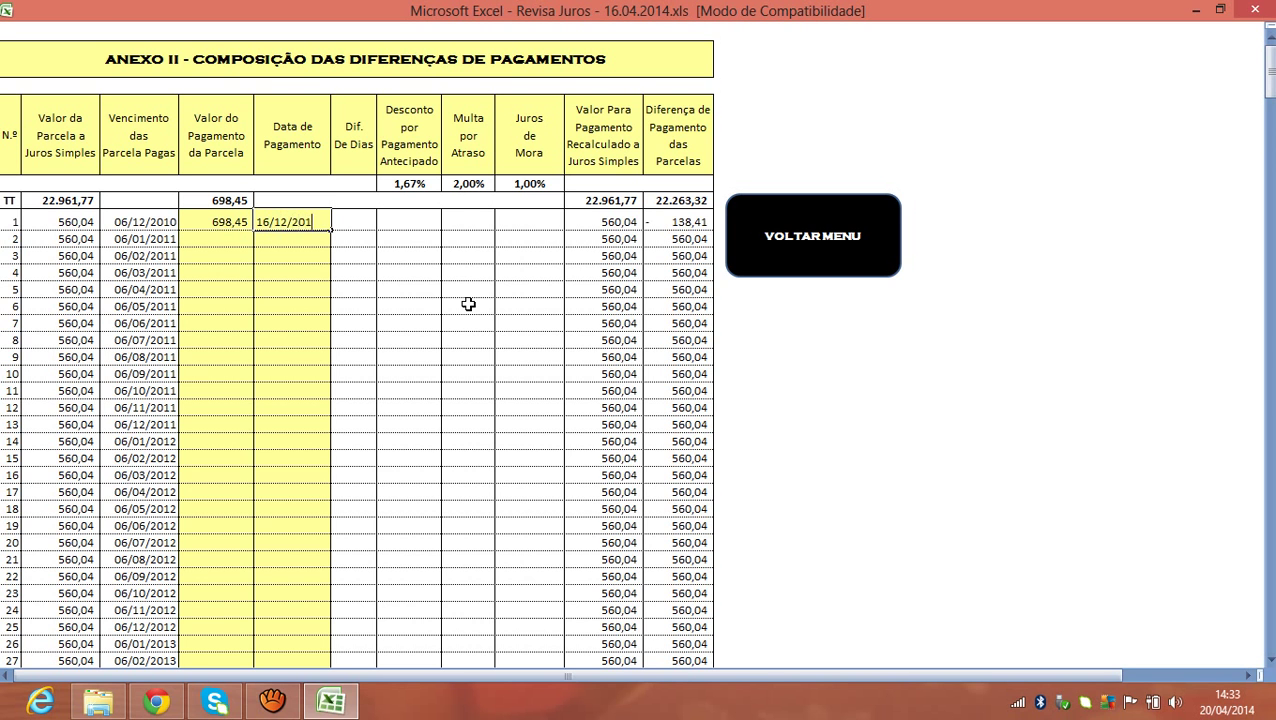
pyautogui.write('1')
pyautogui.press('Return')
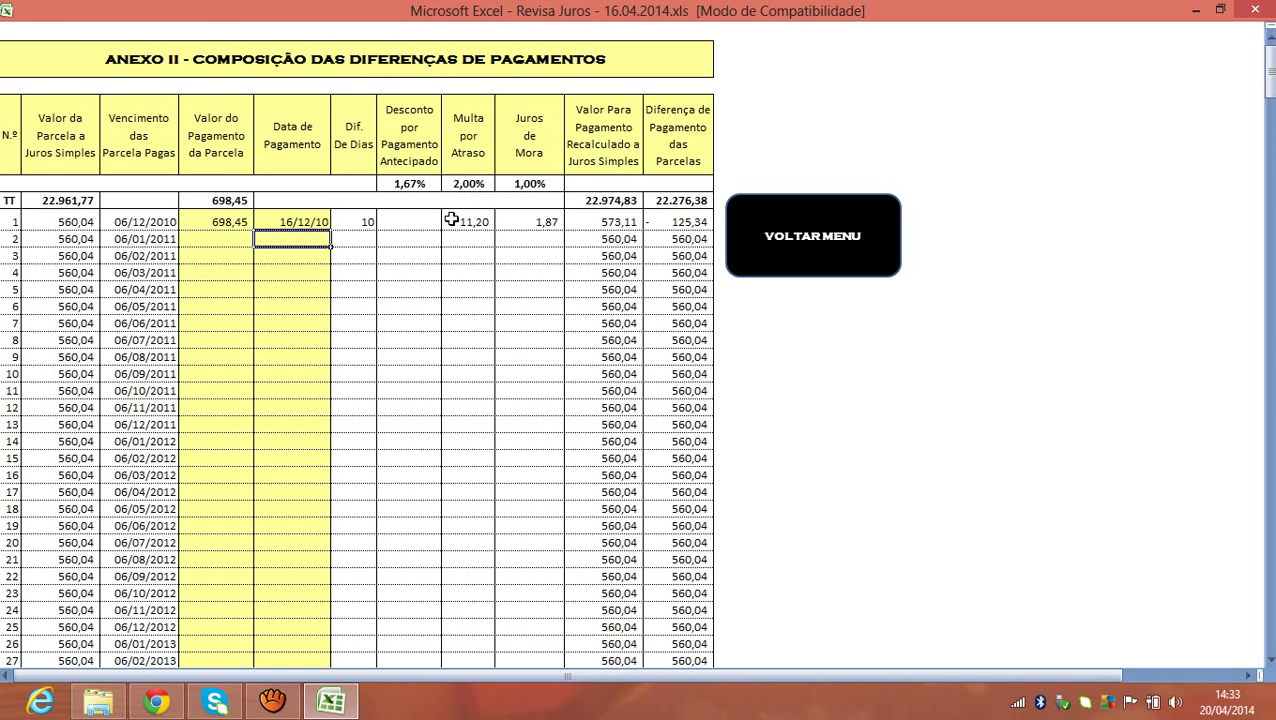
pyautogui.click(480, 222)
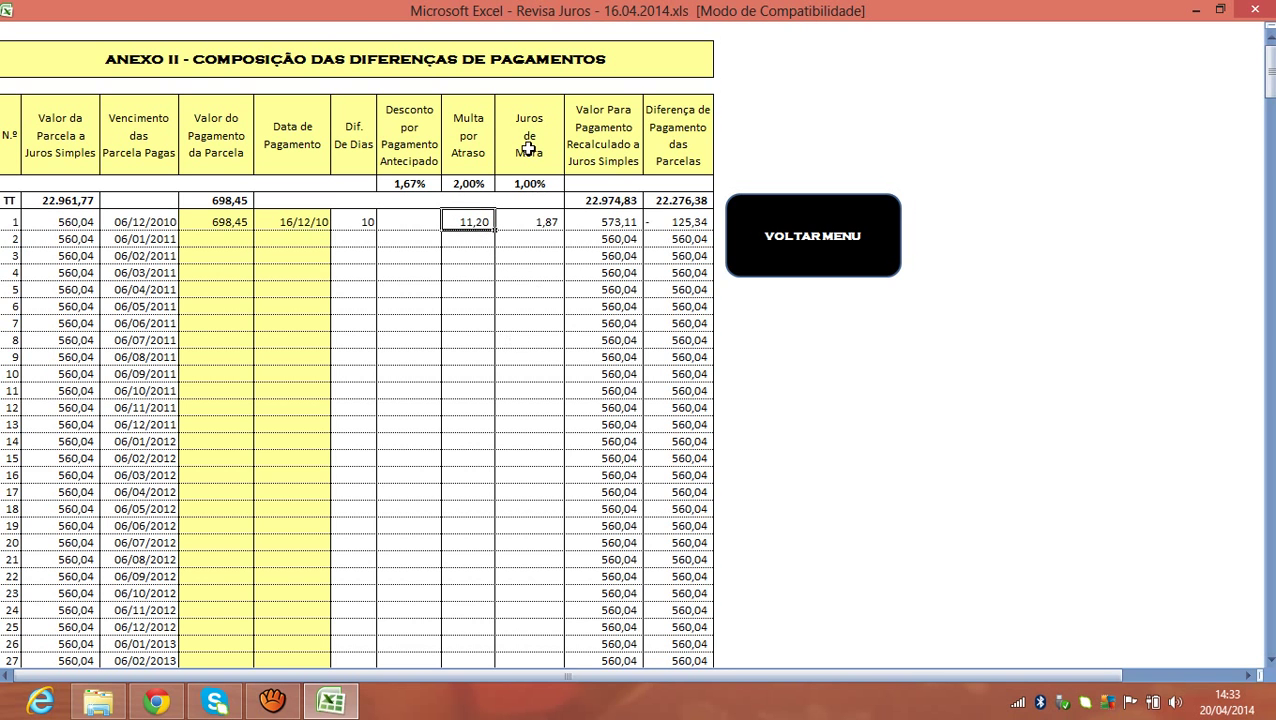
pyautogui.click(553, 220)
pyautogui.click(478, 222)
pyautogui.click(75, 223)
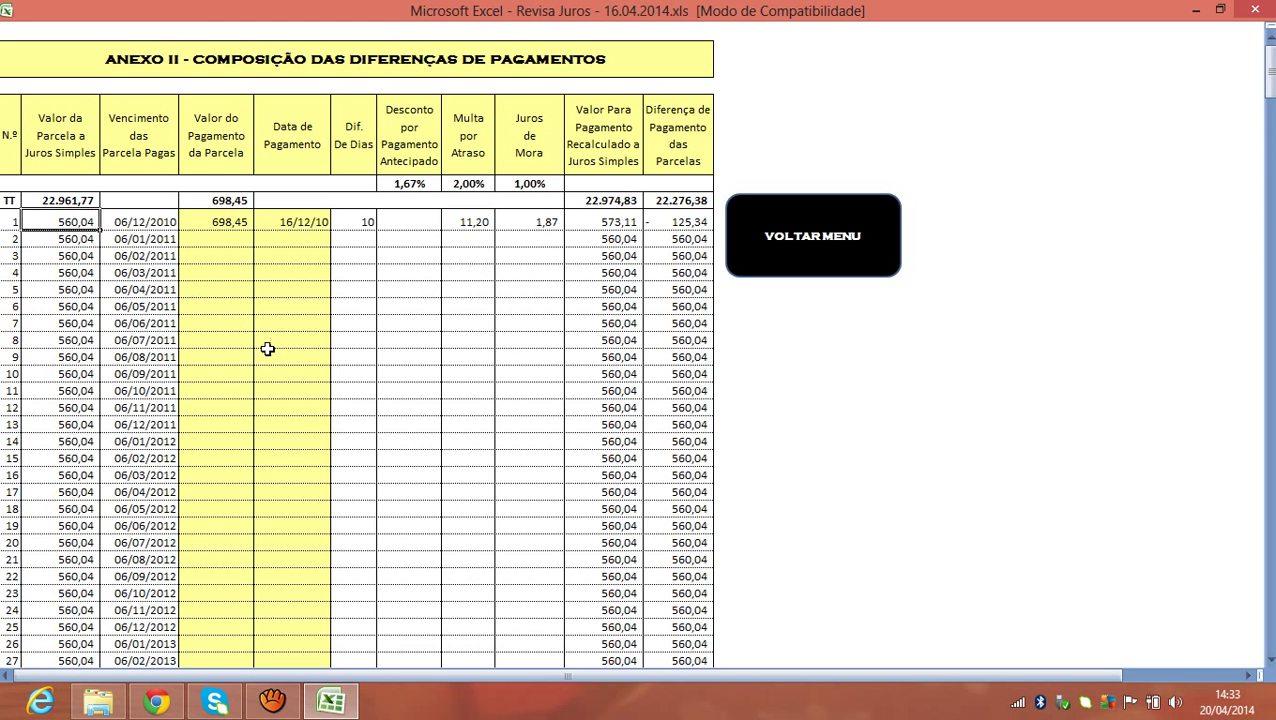
pyautogui.click(458, 226)
pyautogui.click(229, 222)
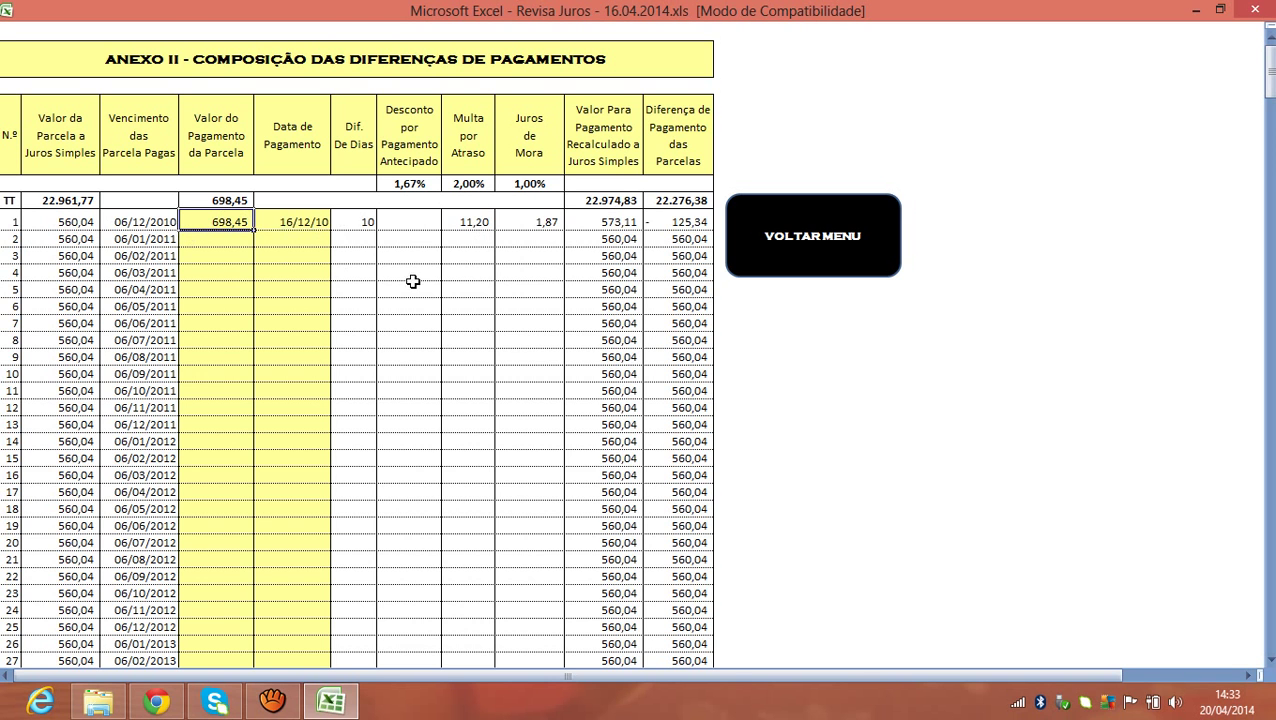
pyautogui.click(466, 222)
pyautogui.click(537, 222)
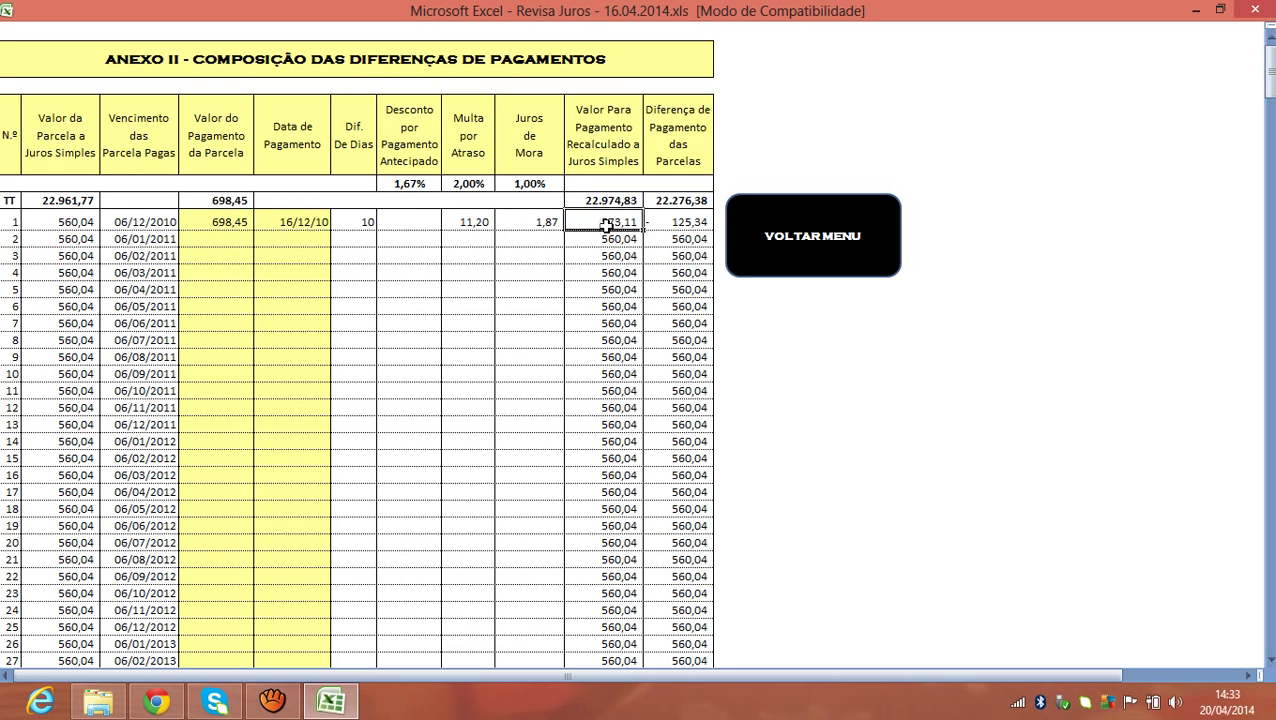
pyautogui.click(455, 222)
pyautogui.click(518, 224)
pyautogui.click(589, 224)
pyautogui.click(242, 221)
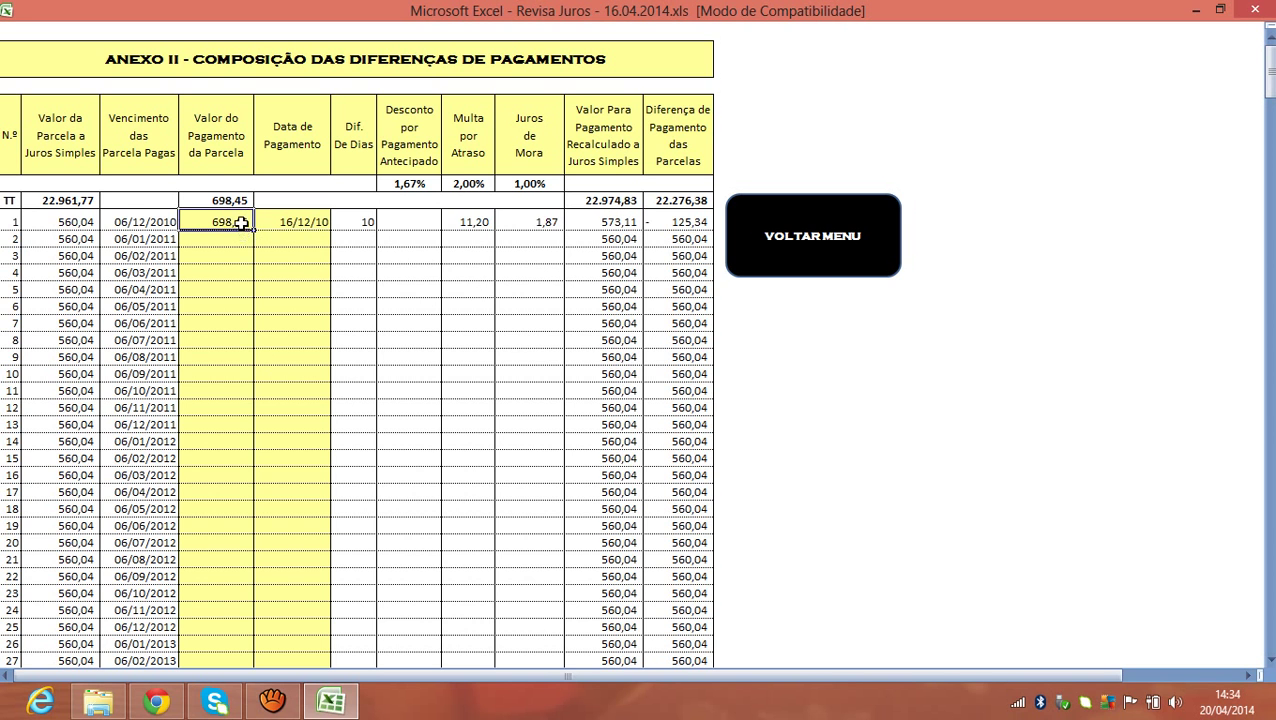
pyautogui.click(592, 225)
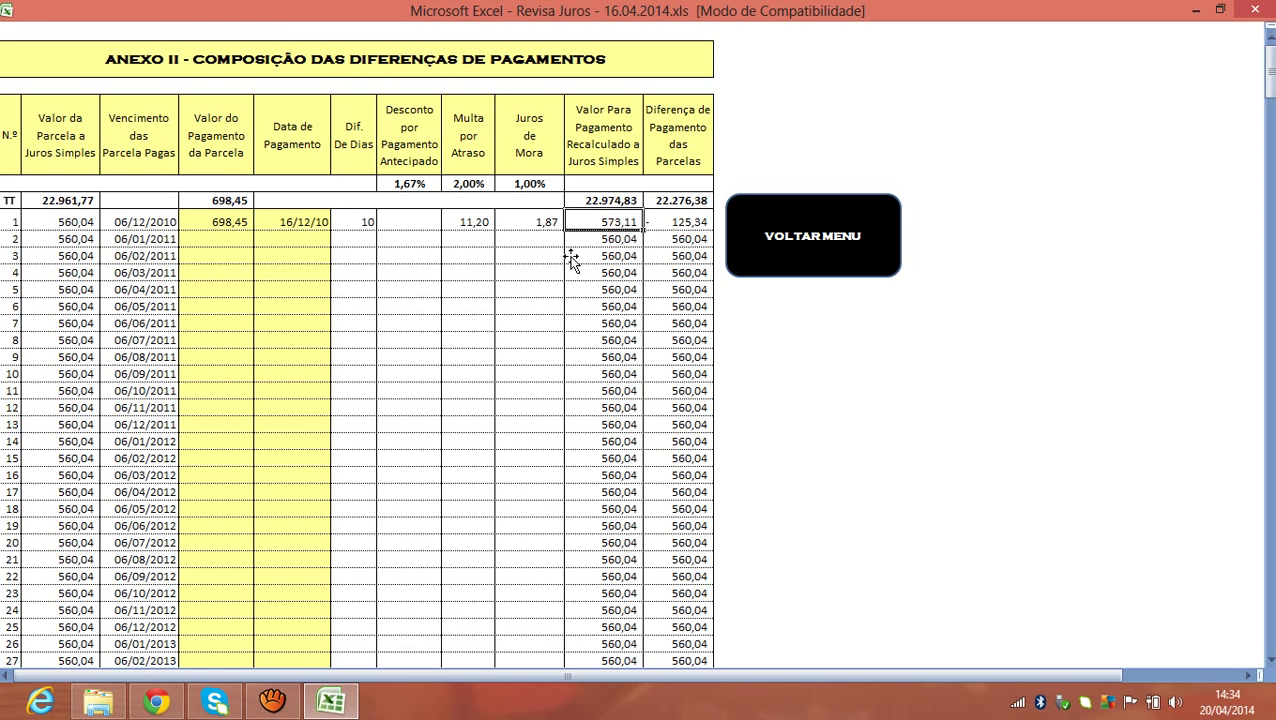
pyautogui.click(688, 224)
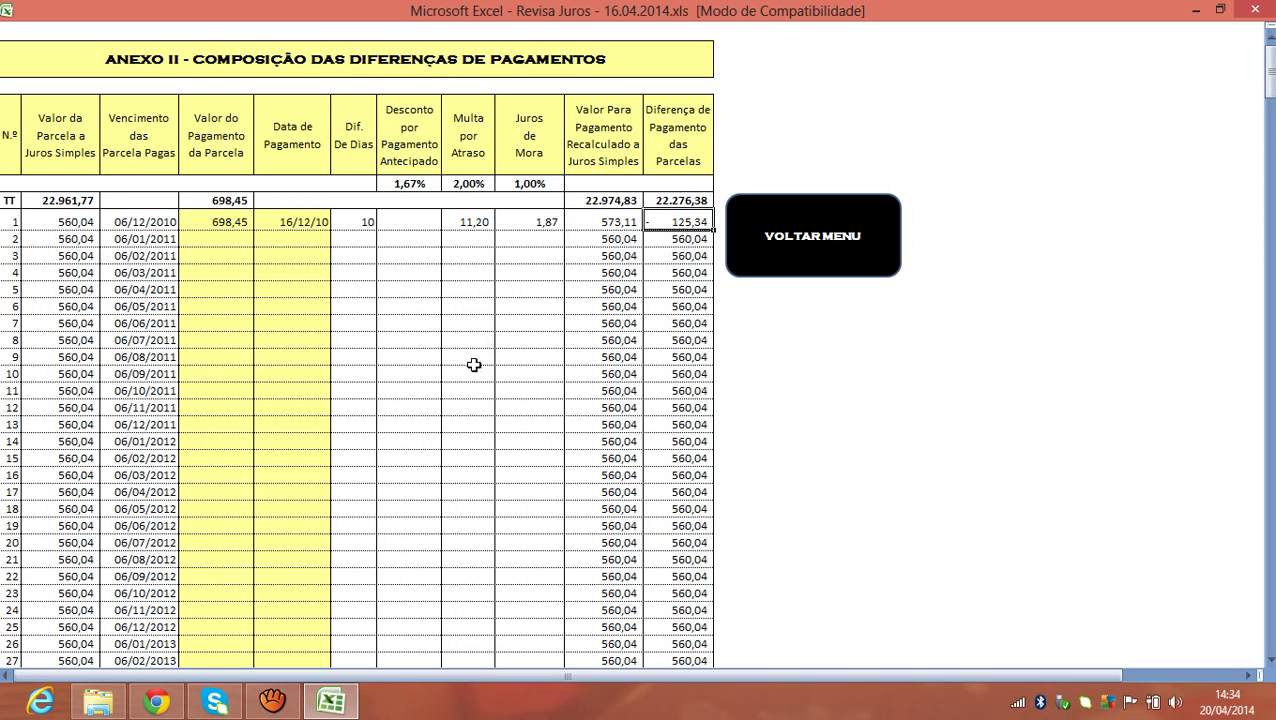
pyautogui.click(211, 225)
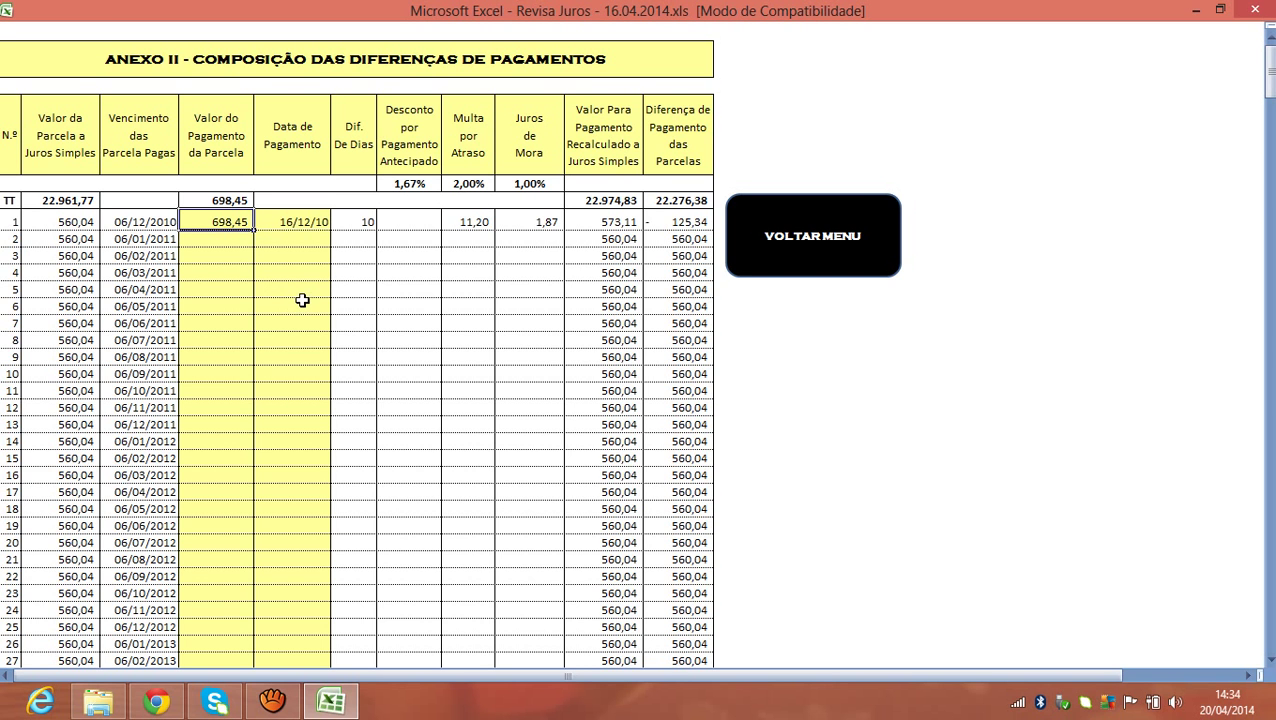
pyautogui.click(245, 242)
pyautogui.click(238, 223)
# Enter 636,46 as instalment 1's payment and set its payment date to the 06/12/2010 due date.
pyautogui.write('636')
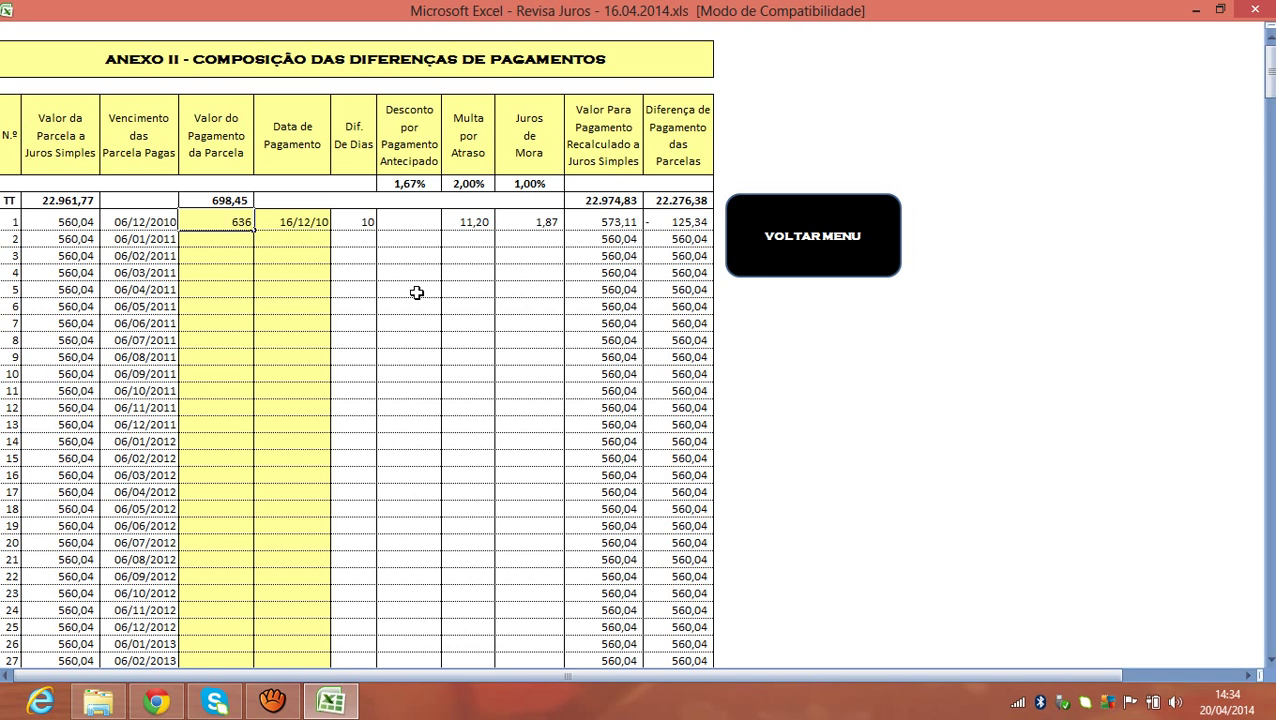
pyautogui.write(',46')
pyautogui.press('Return')
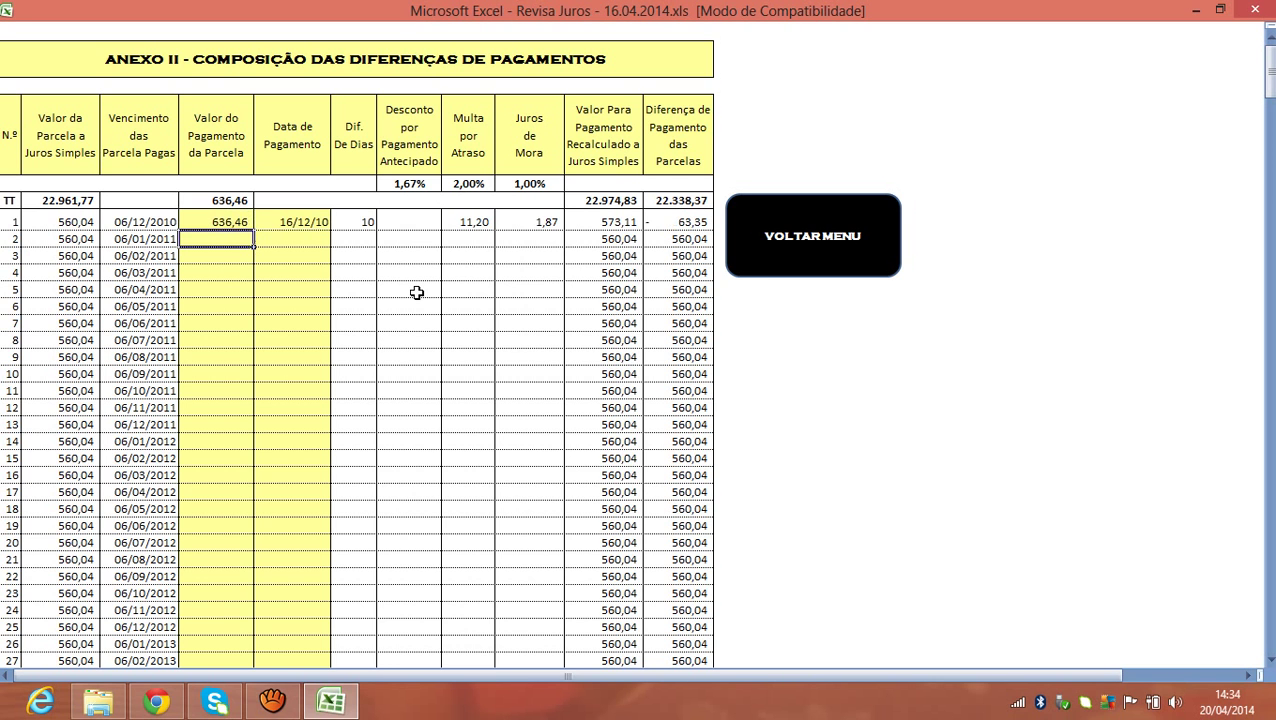
pyautogui.click(285, 228)
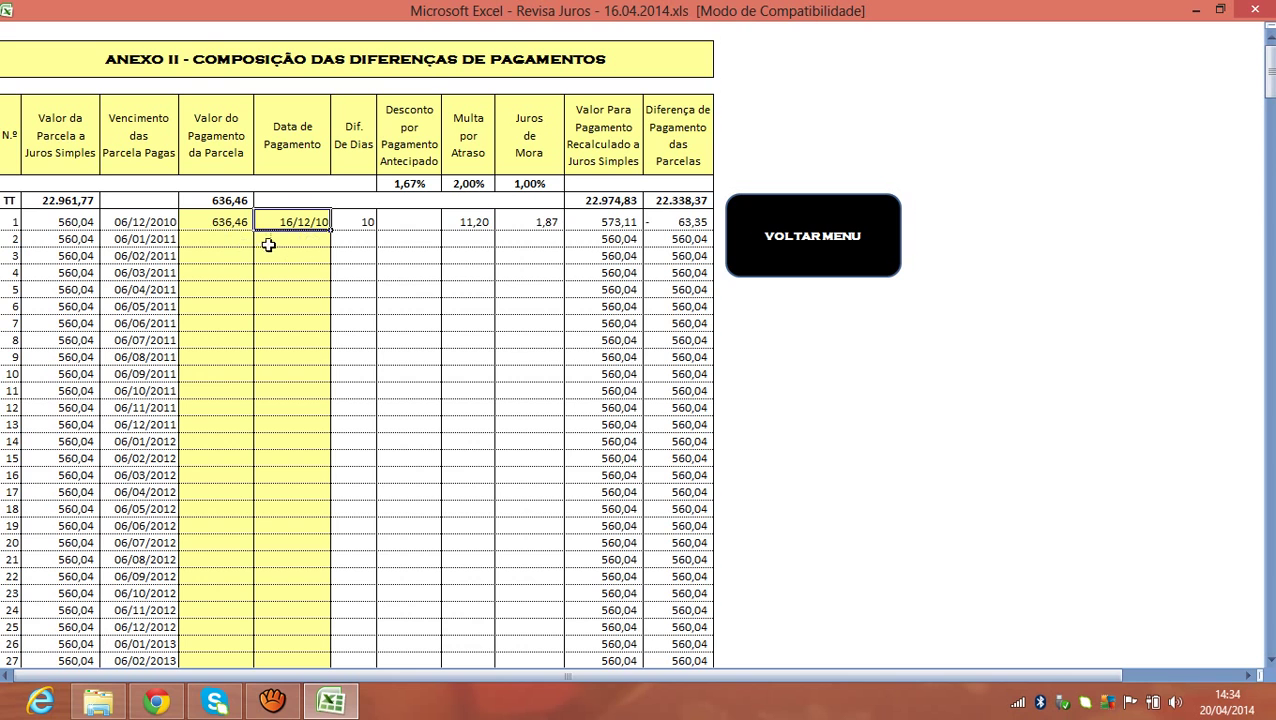
pyautogui.click(168, 224)
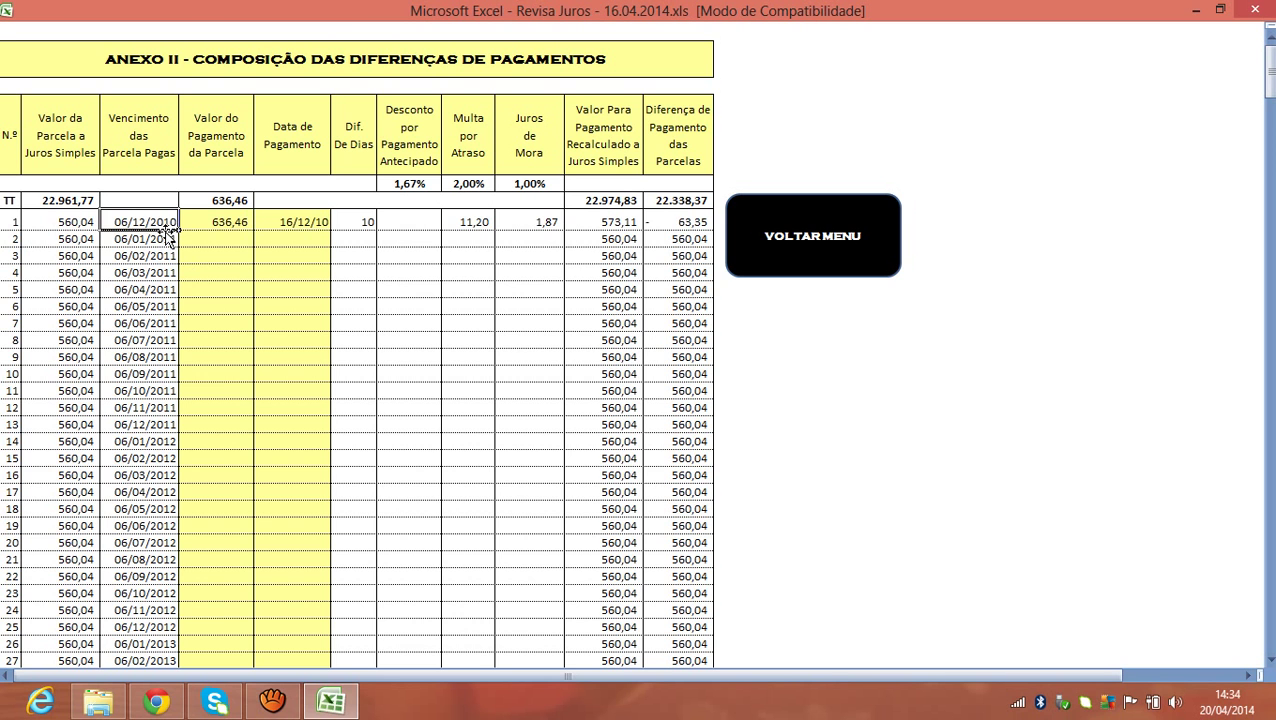
pyautogui.click(276, 224)
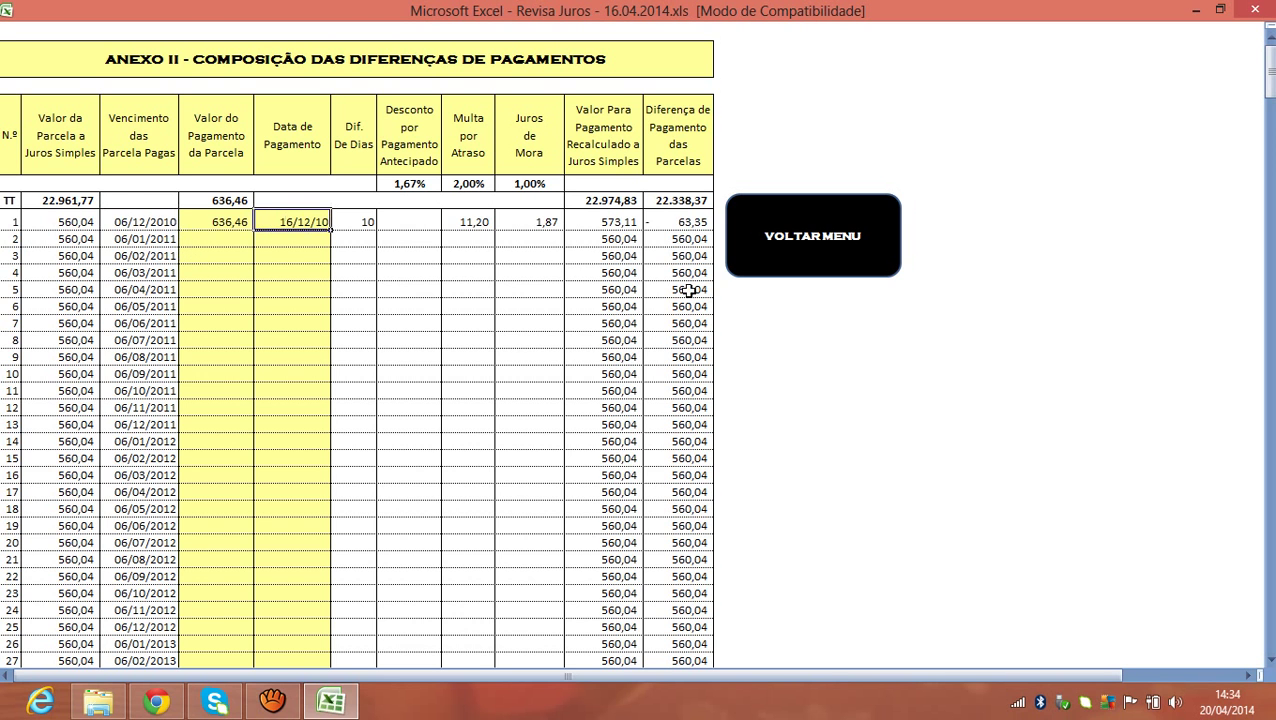
pyautogui.write('06/12/2')
pyautogui.press('BackSpace')
pyautogui.write('/2010')
pyautogui.press('Return')
# Review row 1's 636,46 payment value and 06/12/10 payment date.
pyautogui.click(245, 221)
pyautogui.click(297, 222)
pyautogui.click(248, 228)
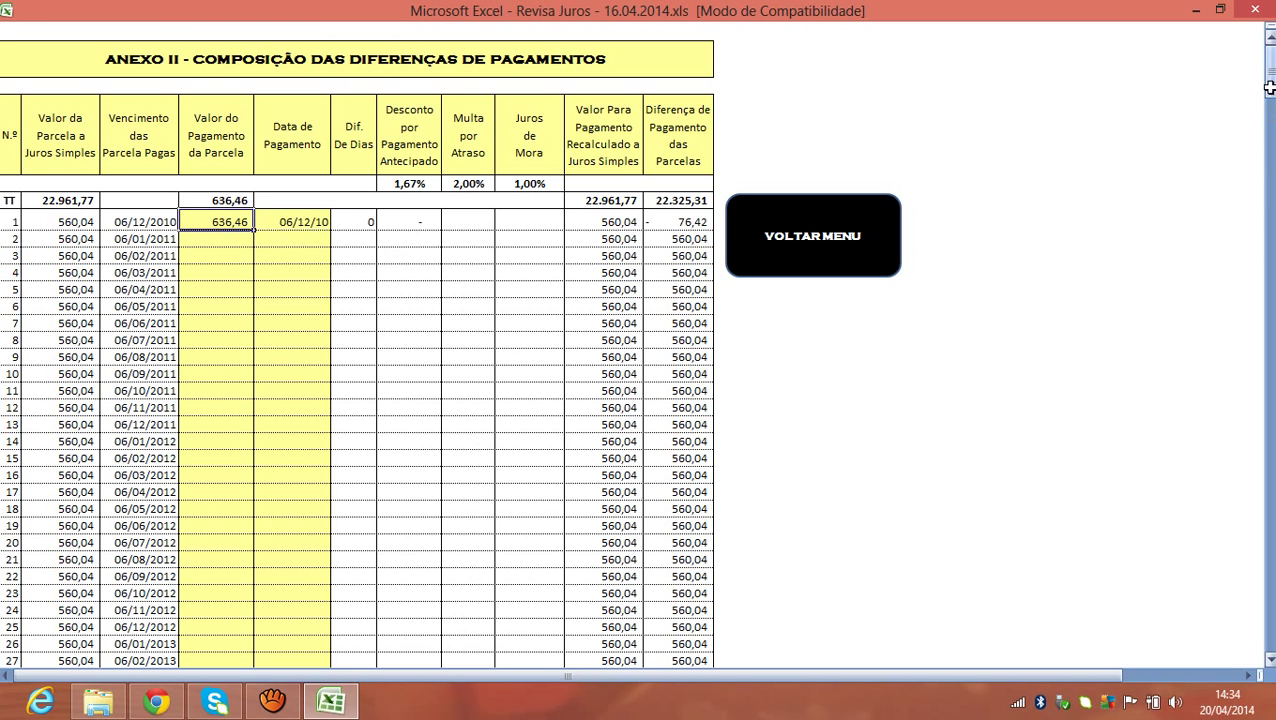
pyautogui.click(290, 243)
pyautogui.click(270, 222)
# Point out the empty payment value and date cells for instalments 2 to 4.
pyautogui.click(241, 241)
pyautogui.click(274, 246)
pyautogui.click(248, 257)
pyautogui.click(270, 258)
pyautogui.click(245, 275)
pyautogui.click(262, 273)
pyautogui.click(244, 240)
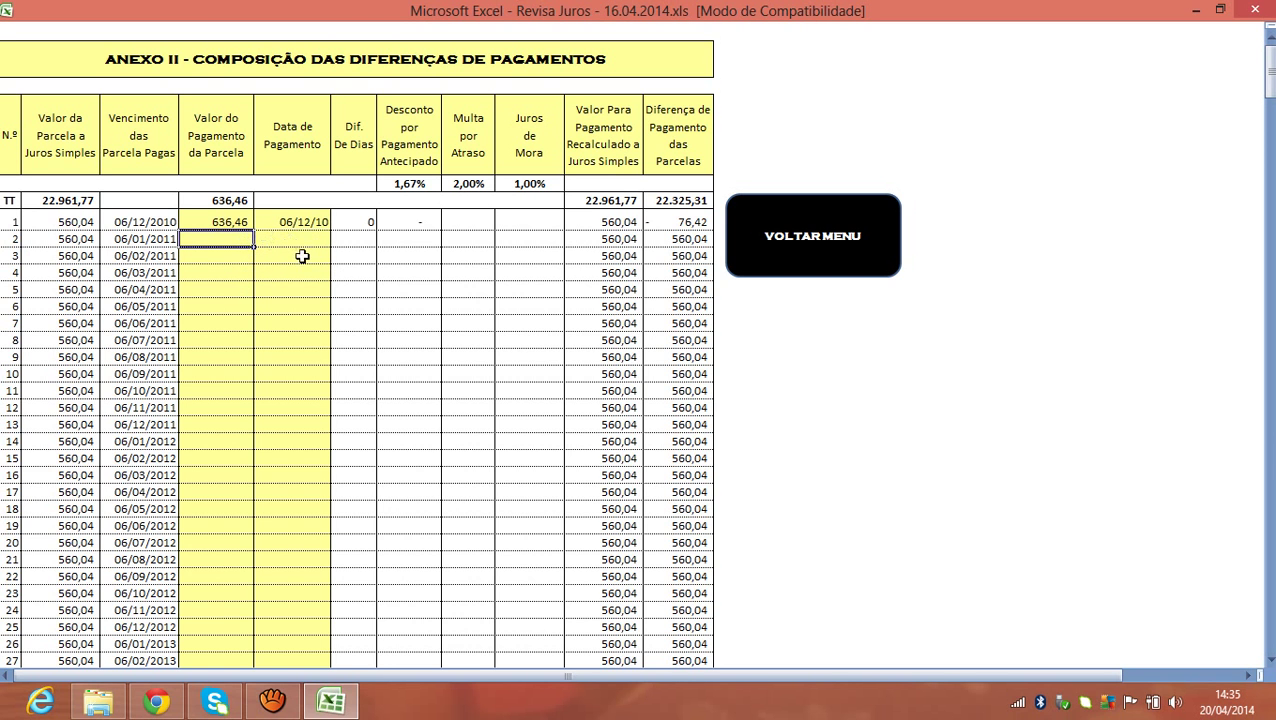
pyautogui.click(302, 254)
pyautogui.click(243, 237)
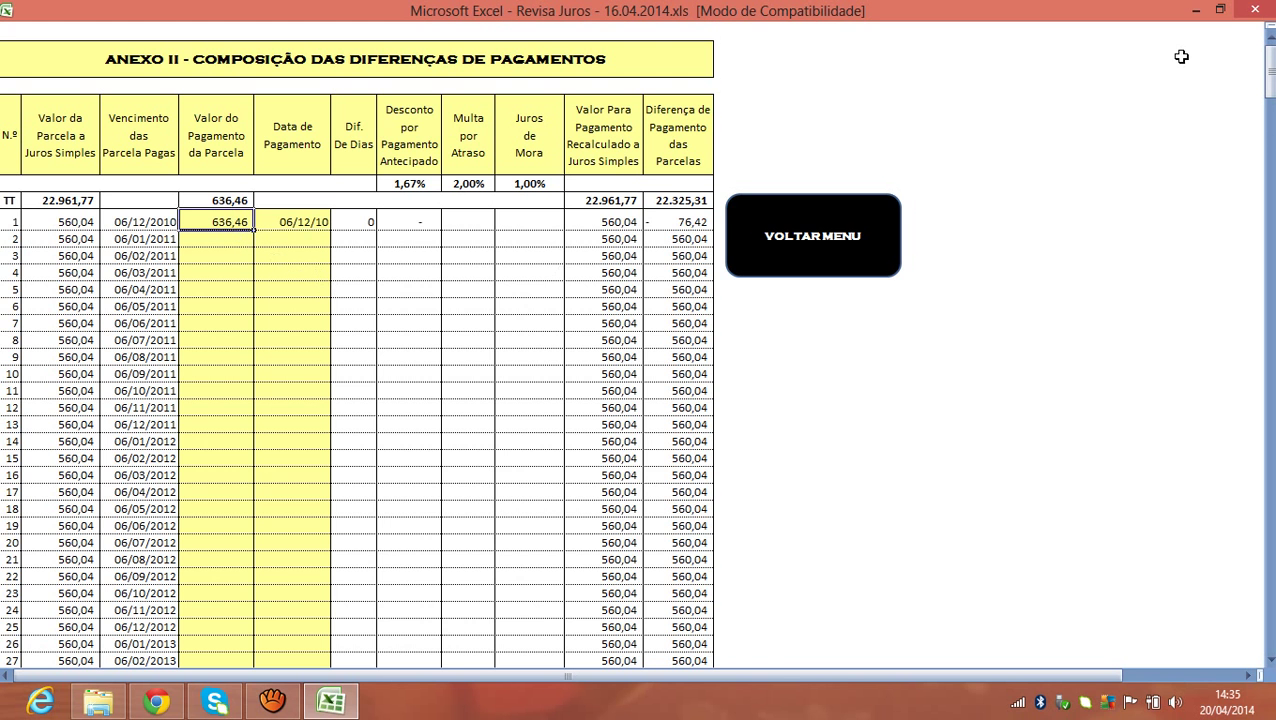
pyautogui.moveTo(1271, 77)
pyautogui.mouseDown()
pyautogui.moveTo(1271, 113)
pyautogui.moveTo(1271, 82)
pyautogui.mouseUp()
pyautogui.click(236, 219)
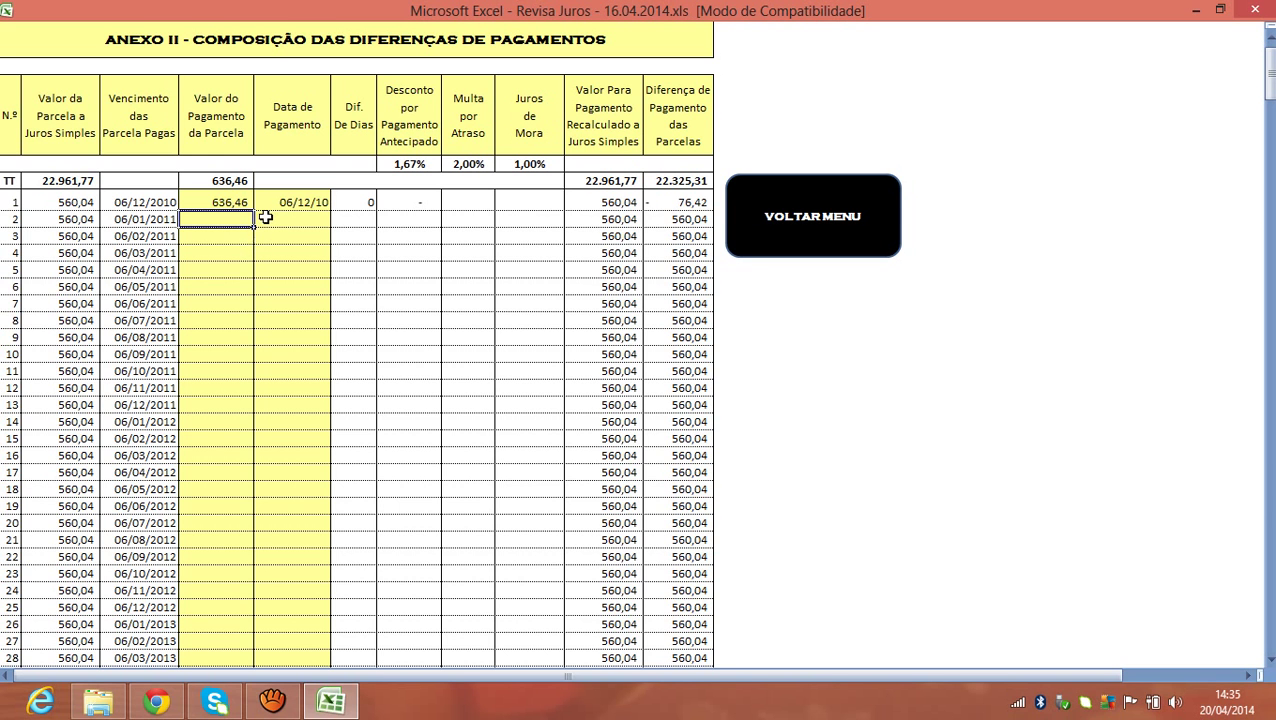
pyautogui.click(246, 254)
pyautogui.click(243, 203)
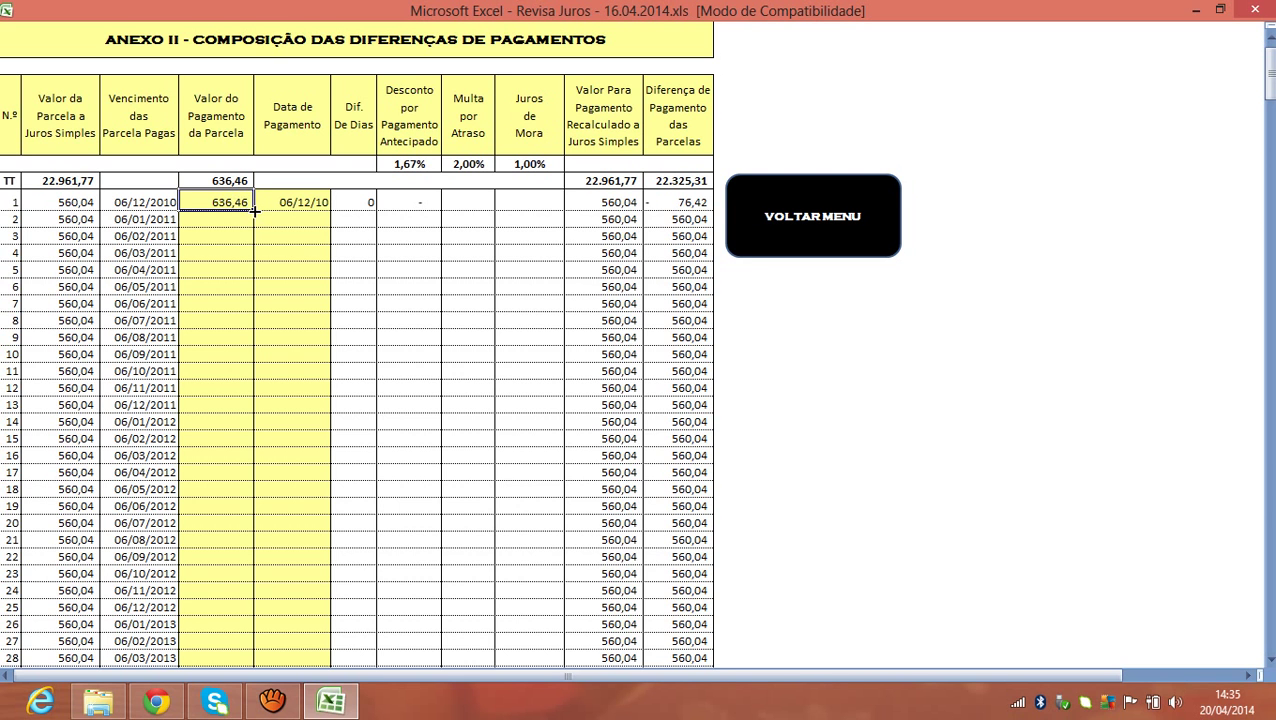
# Fill the 636,46 payment down the Valor do Pagamento column to row 41.
pyautogui.moveTo(255, 219); pyautogui.dragTo(255, 240)
pyautogui.moveTo(251, 286); pyautogui.dragTo(251, 558)
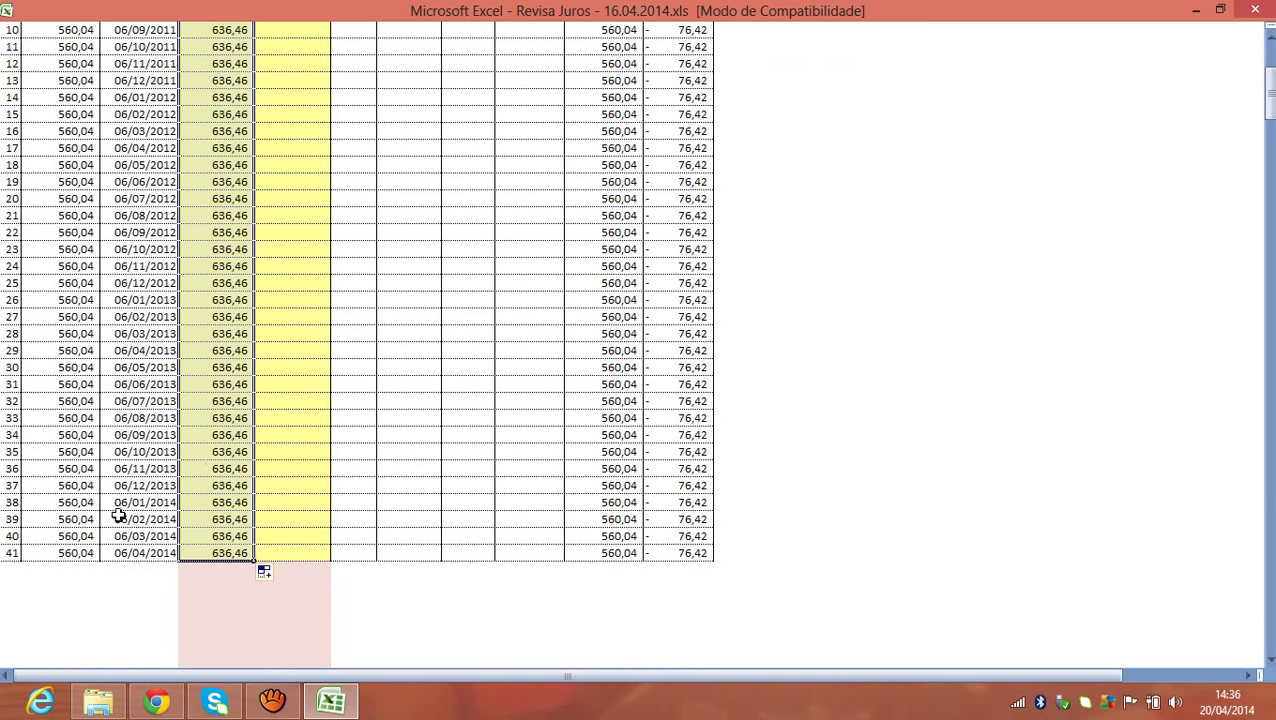
pyautogui.scroll(3, 275, 283)
pyautogui.scroll(3, 275, 283)
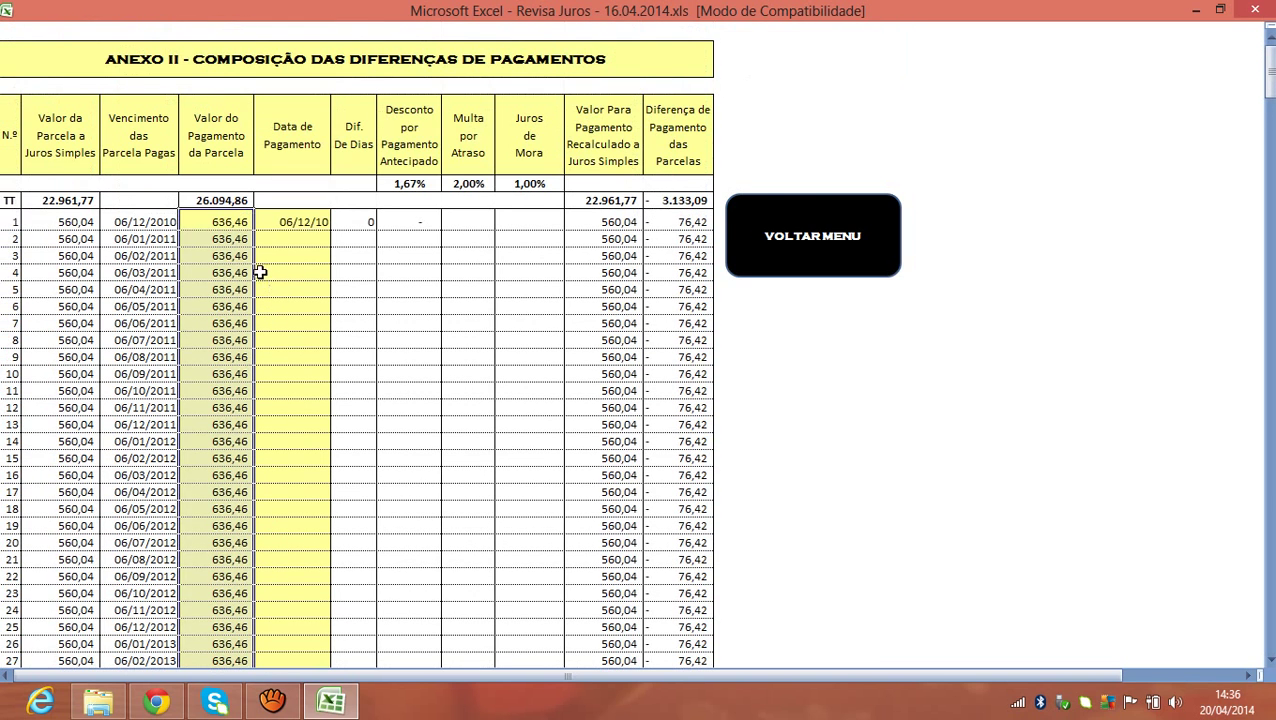
# Spot-check the filled 636,46 payments in rows 1–12 and select the 06/12/10 date.
pyautogui.click(238, 218)
pyautogui.scroll(-4, 228, 248)
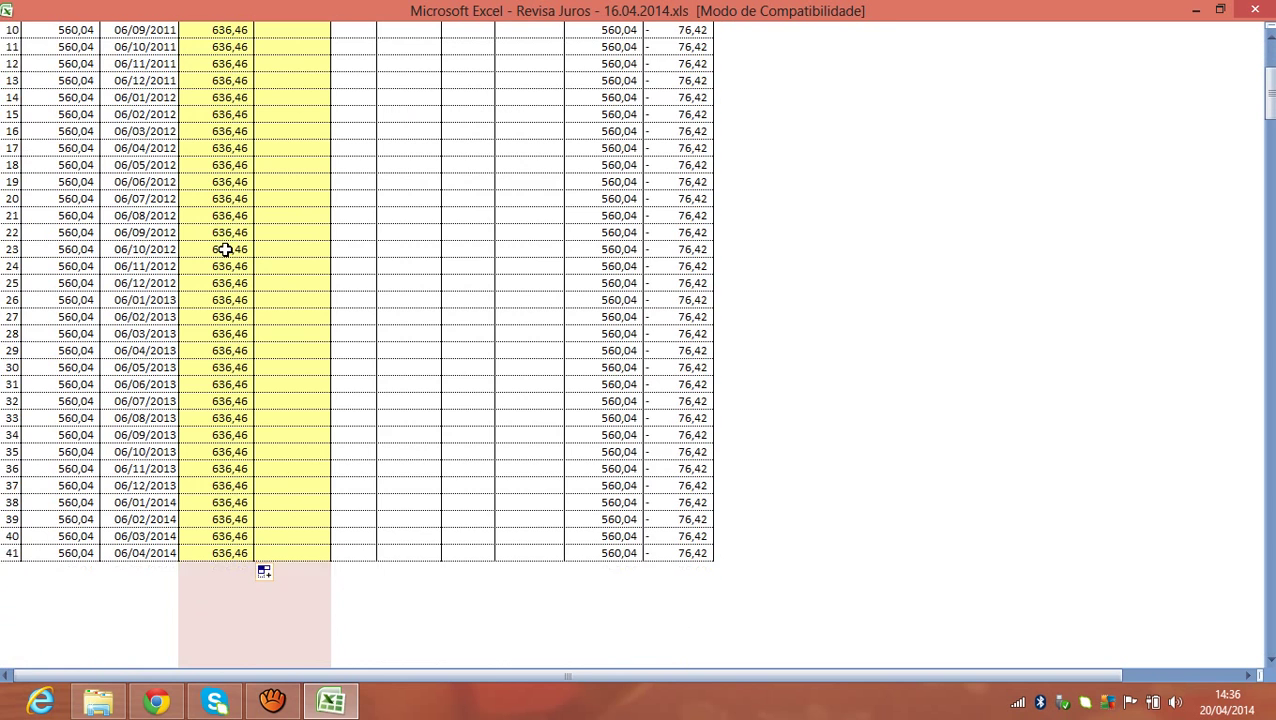
pyautogui.scroll(3, 226, 249)
pyautogui.click(226, 249)
pyautogui.click(230, 289)
pyautogui.click(236, 322)
pyautogui.click(227, 341)
pyautogui.click(228, 357)
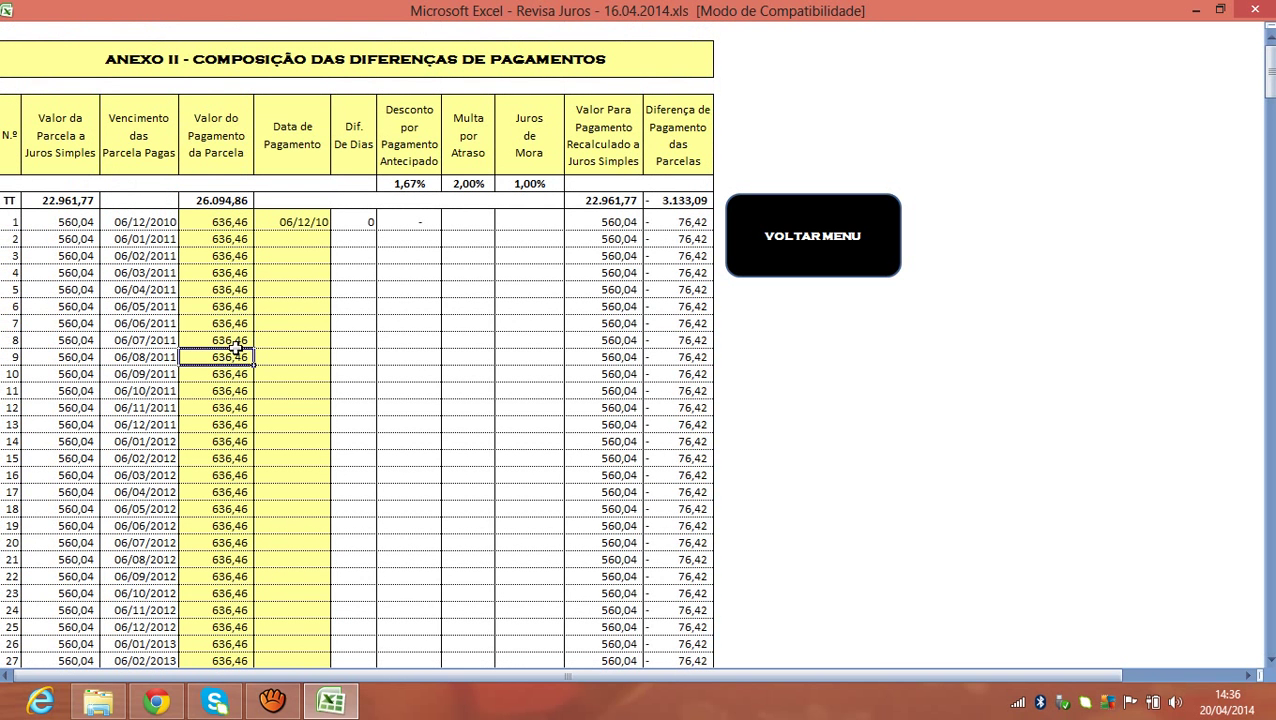
pyautogui.click(222, 373)
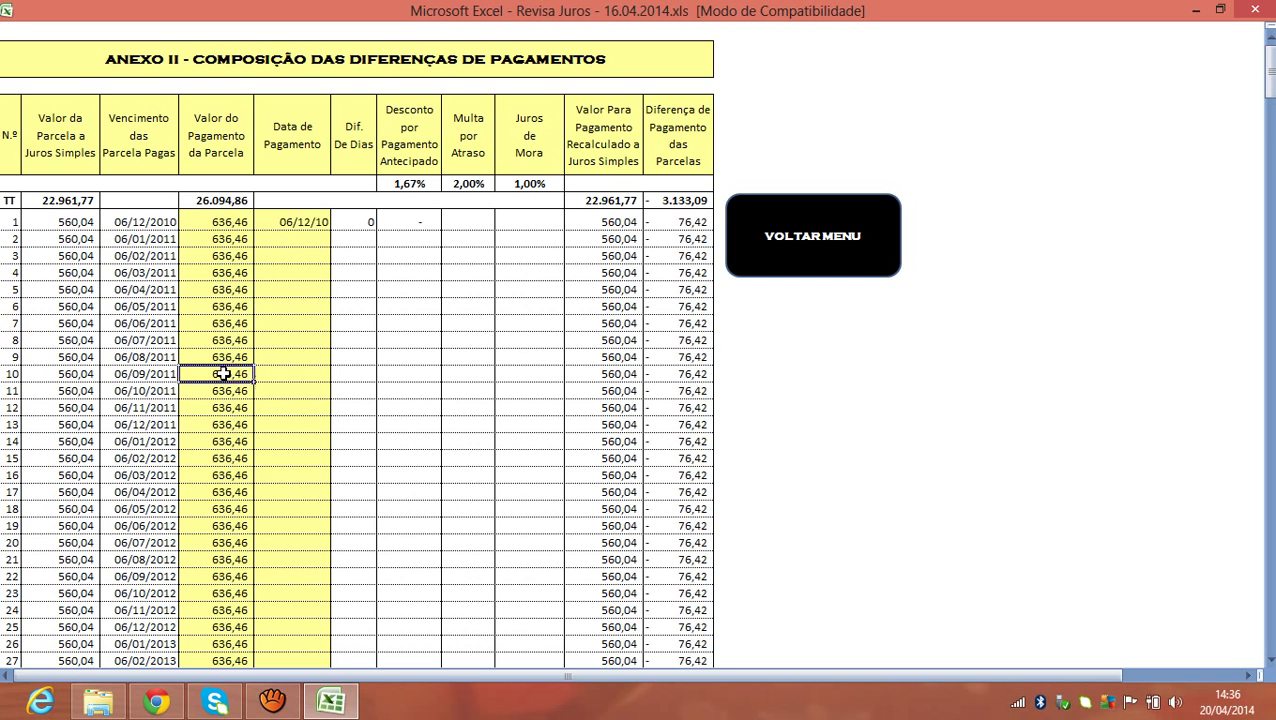
pyautogui.click(226, 391)
pyautogui.click(229, 406)
pyautogui.click(228, 391)
pyautogui.click(231, 357)
pyautogui.click(236, 306)
pyautogui.click(314, 224)
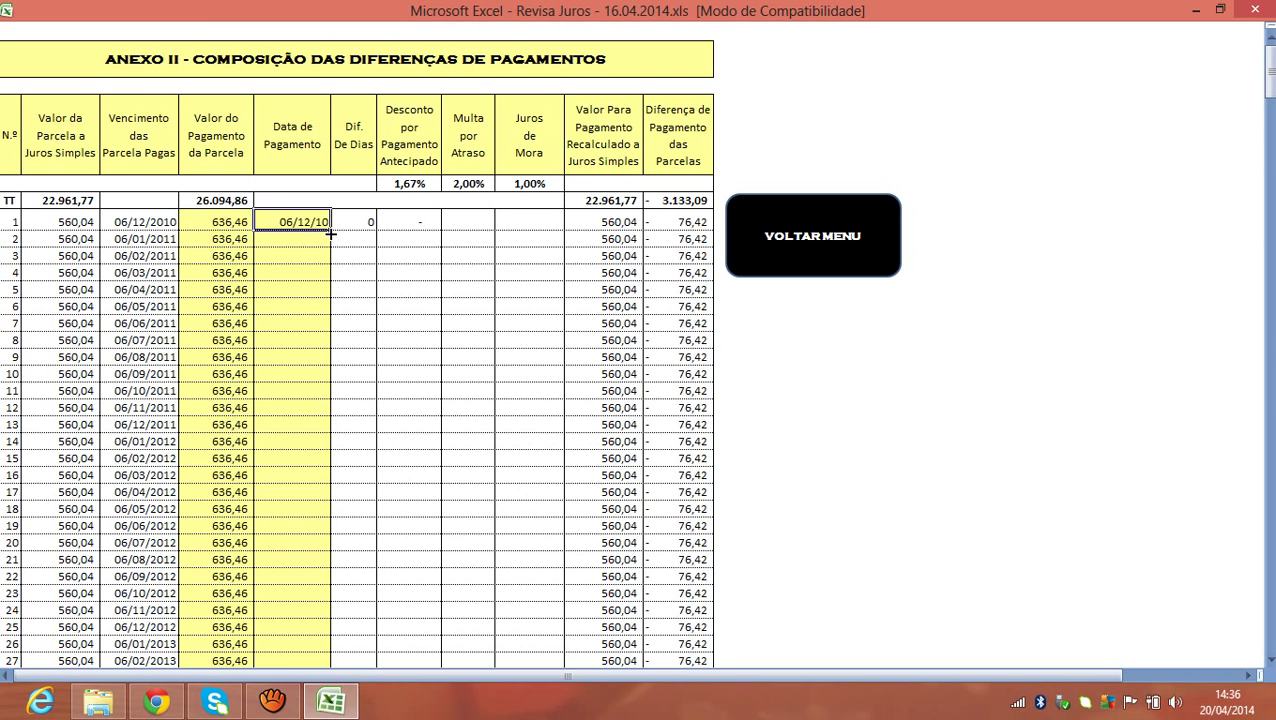
# Fill payment dates monthly from 06/12/10 to 06/04/14 down all 41 installments.
pyautogui.moveTo(330, 230); pyautogui.dragTo(346, 609)
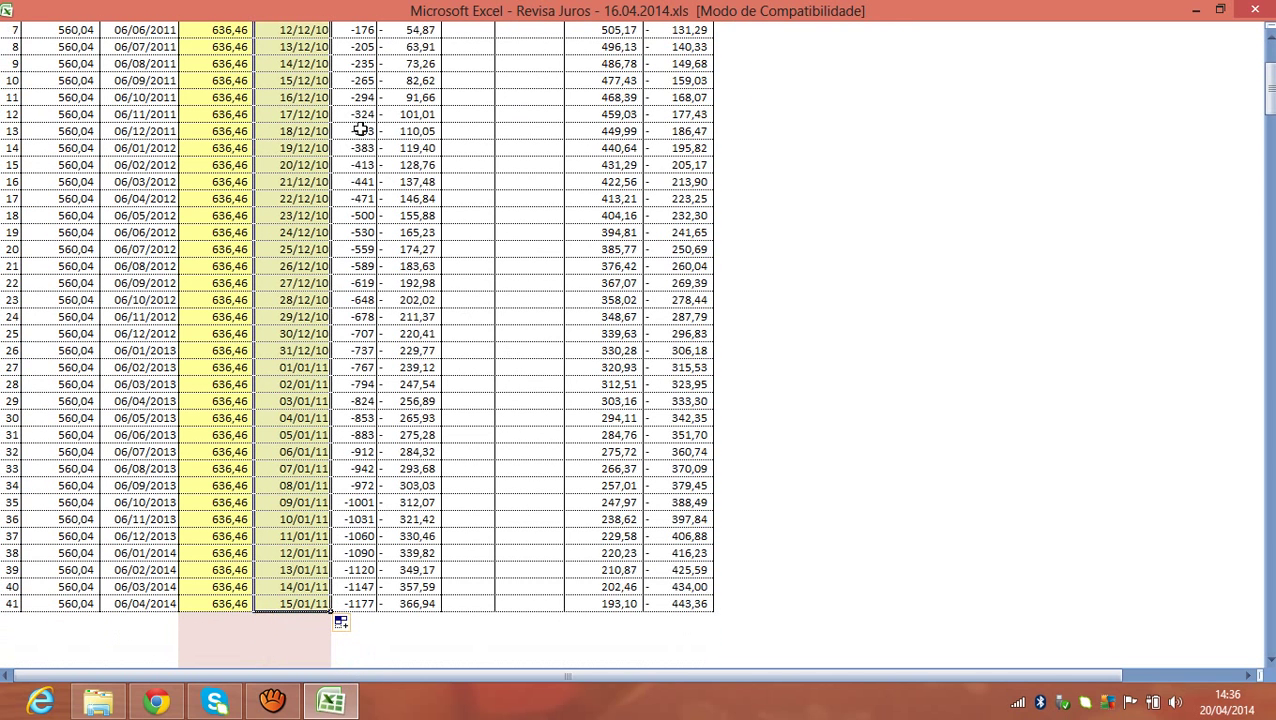
pyautogui.scroll(1, 380, 152)
pyautogui.moveTo(1270, 90); pyautogui.dragTo(1271, 118)
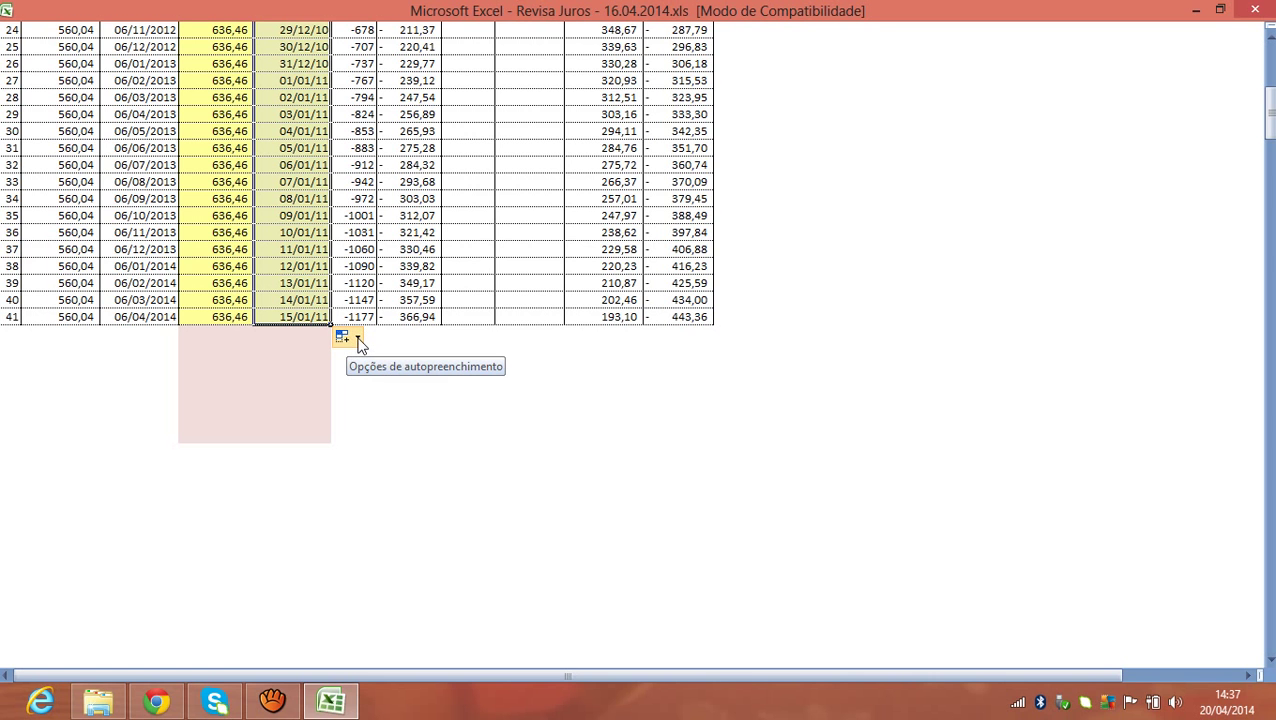
pyautogui.click(358, 338)
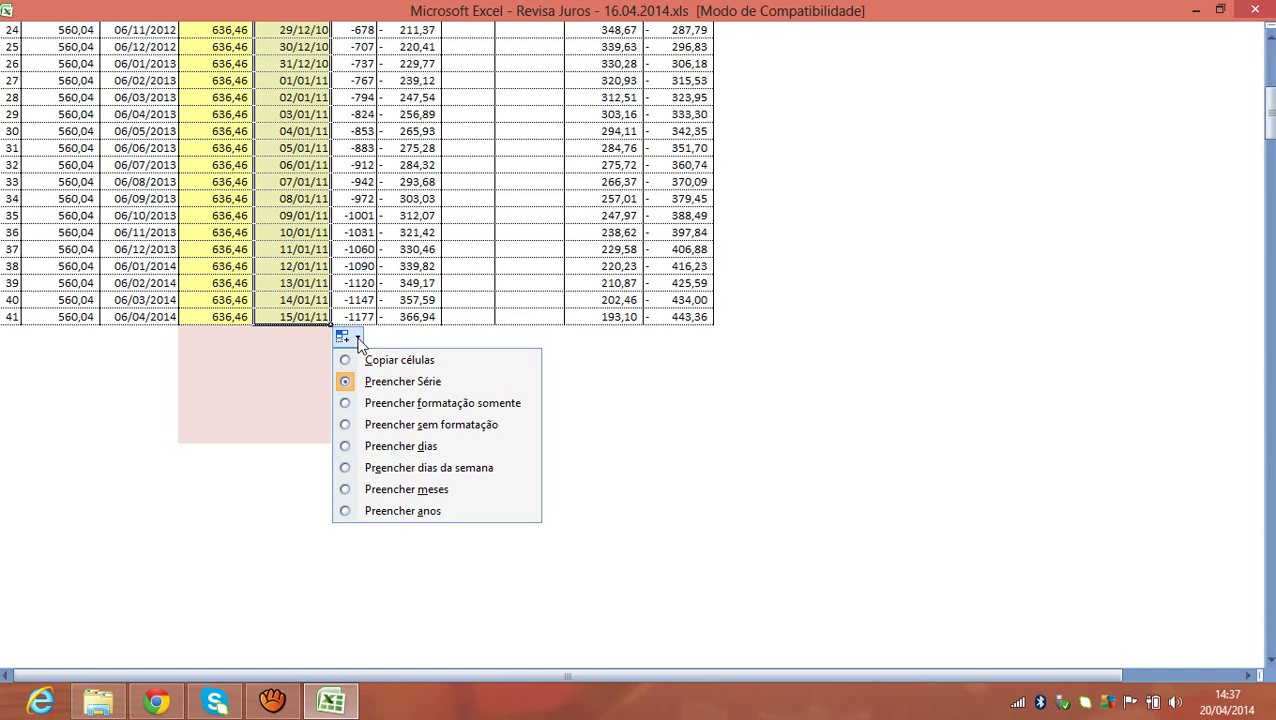
pyautogui.click(400, 489)
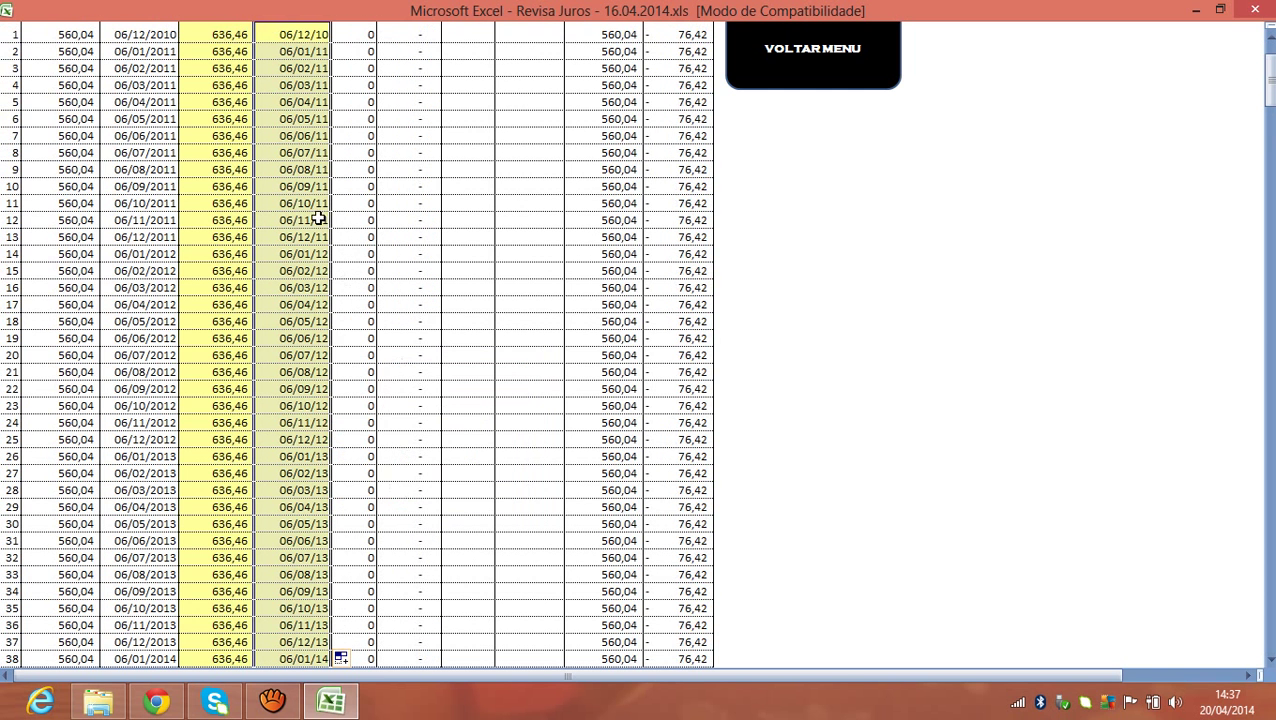
pyautogui.moveTo(1264, 101); pyautogui.dragTo(1268, 132)
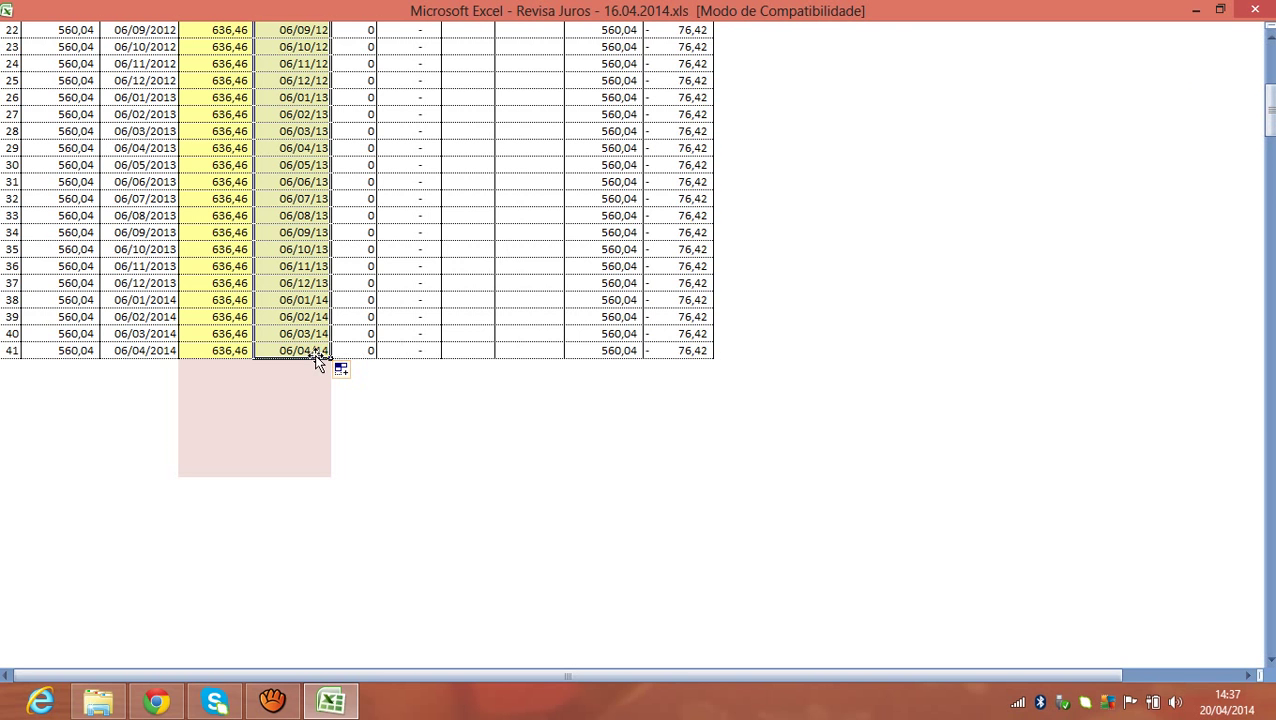
pyautogui.click(314, 352)
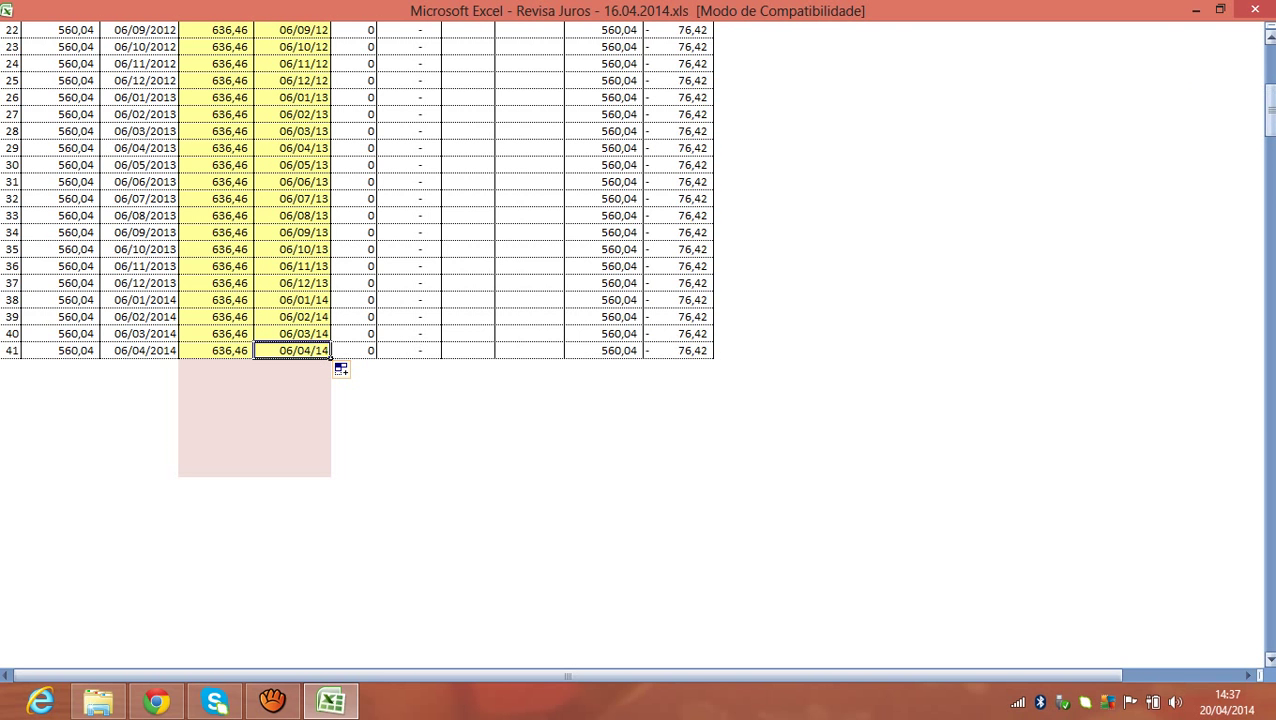
pyautogui.moveTo(1272, 110); pyautogui.dragTo(1268, 56)
pyautogui.click(846, 151)
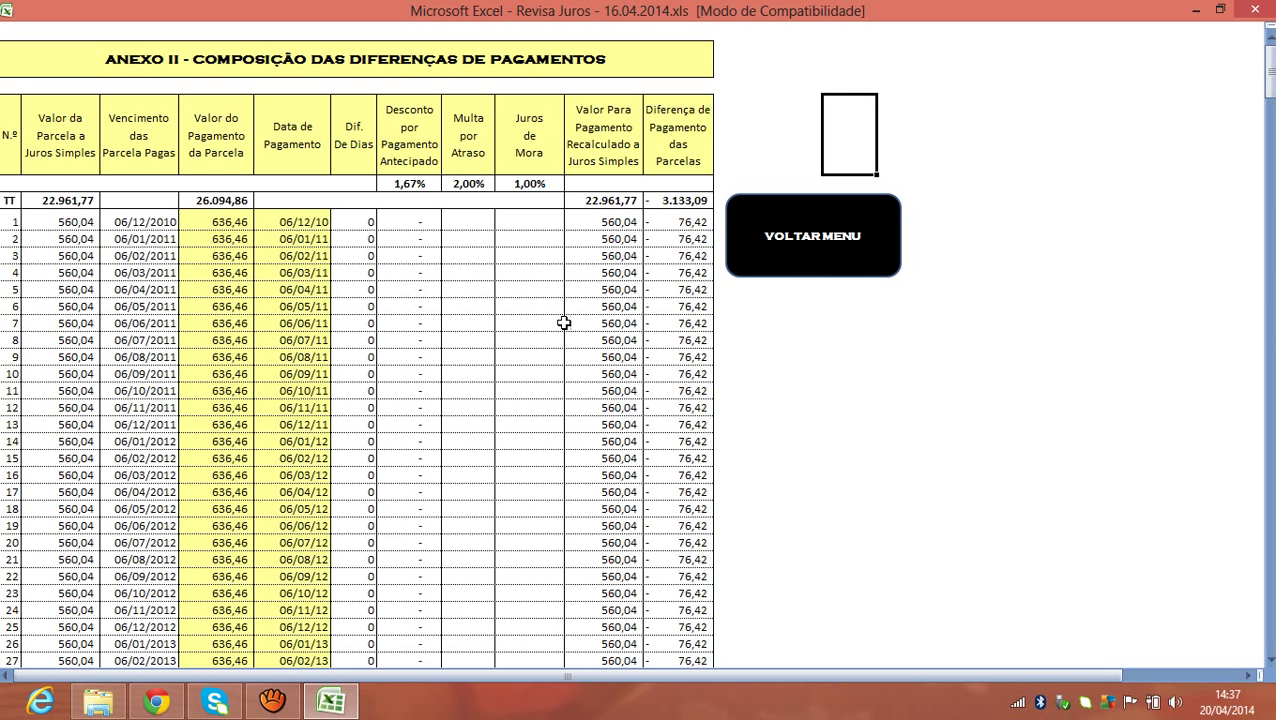
# Inspect the 636,46 payment values in rows 1 through 17.
pyautogui.click(224, 221)
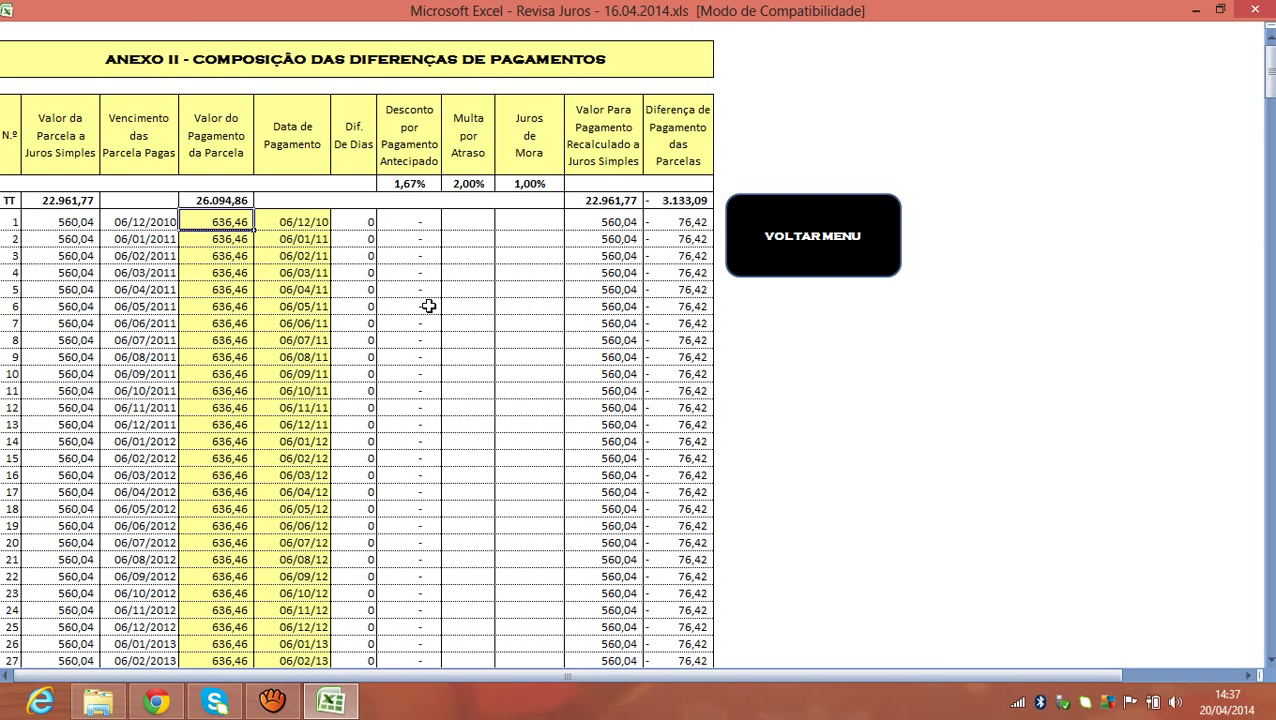
pyautogui.click(229, 305)
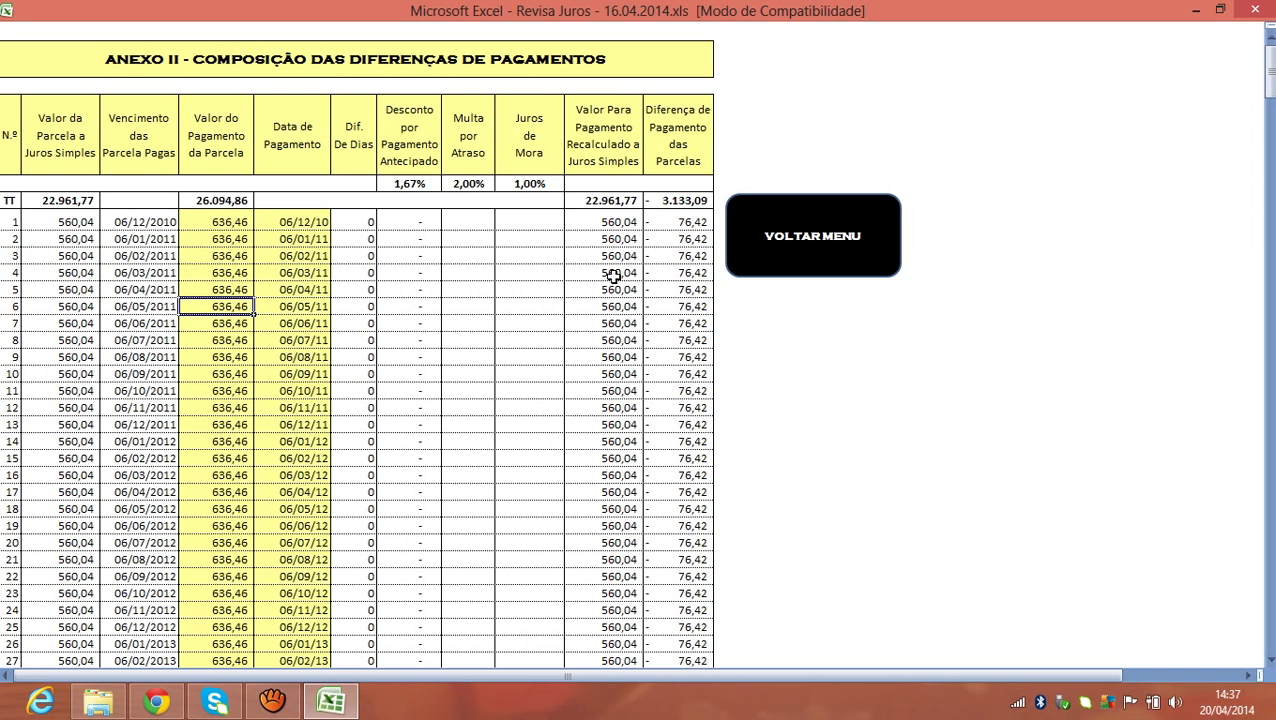
pyautogui.click(230, 288)
pyautogui.click(230, 272)
pyautogui.click(226, 256)
pyautogui.click(224, 222)
pyautogui.click(225, 240)
pyautogui.click(226, 256)
pyautogui.click(230, 272)
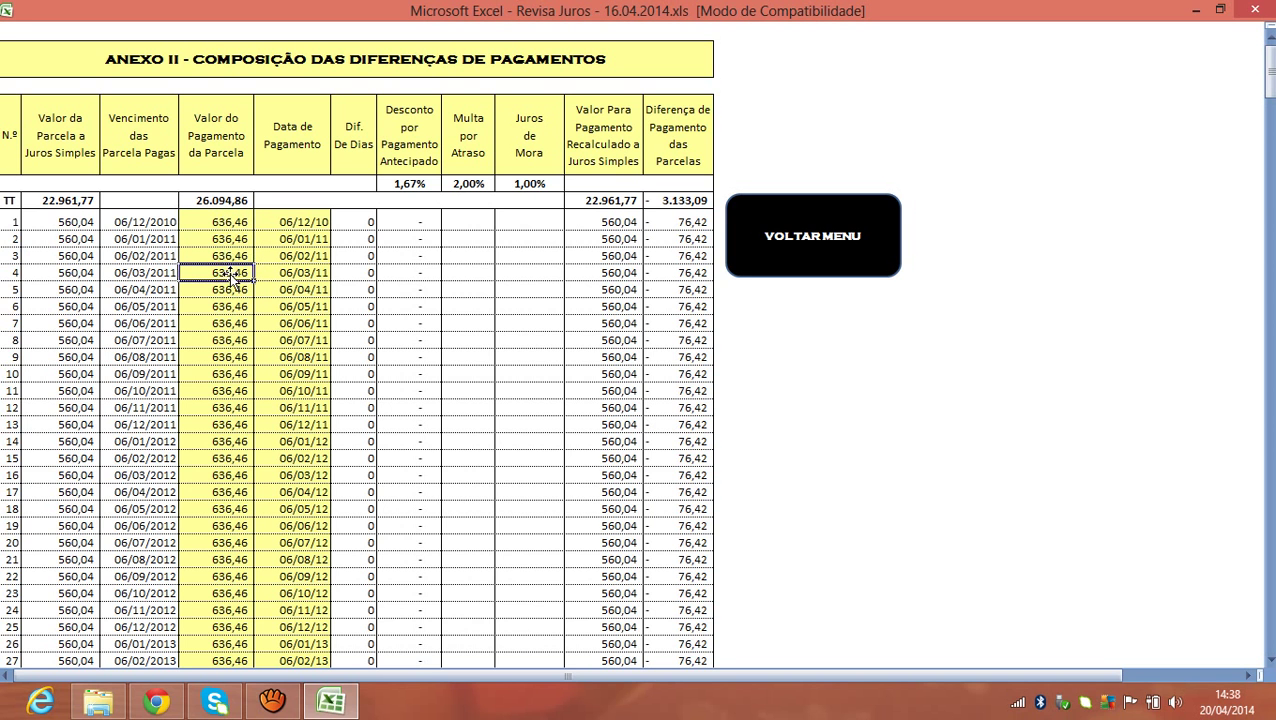
pyautogui.click(240, 289)
pyautogui.click(241, 322)
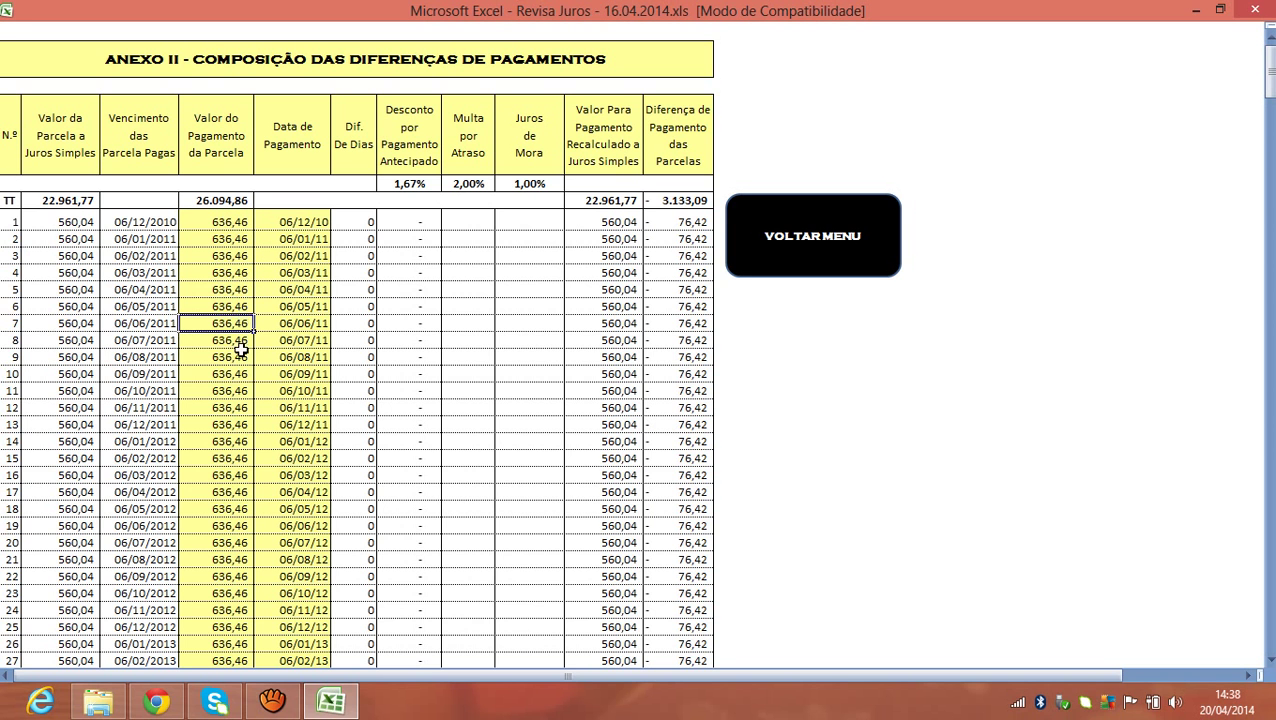
pyautogui.click(243, 374)
pyautogui.click(243, 458)
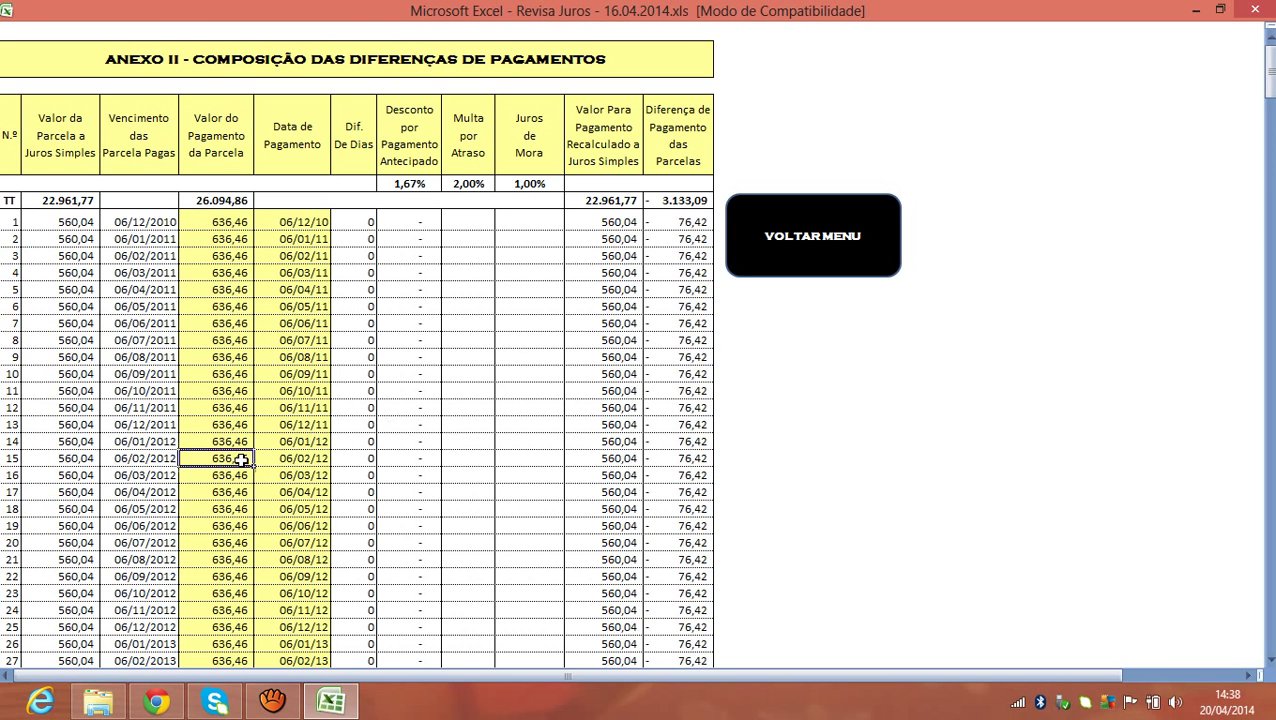
pyautogui.click(240, 490)
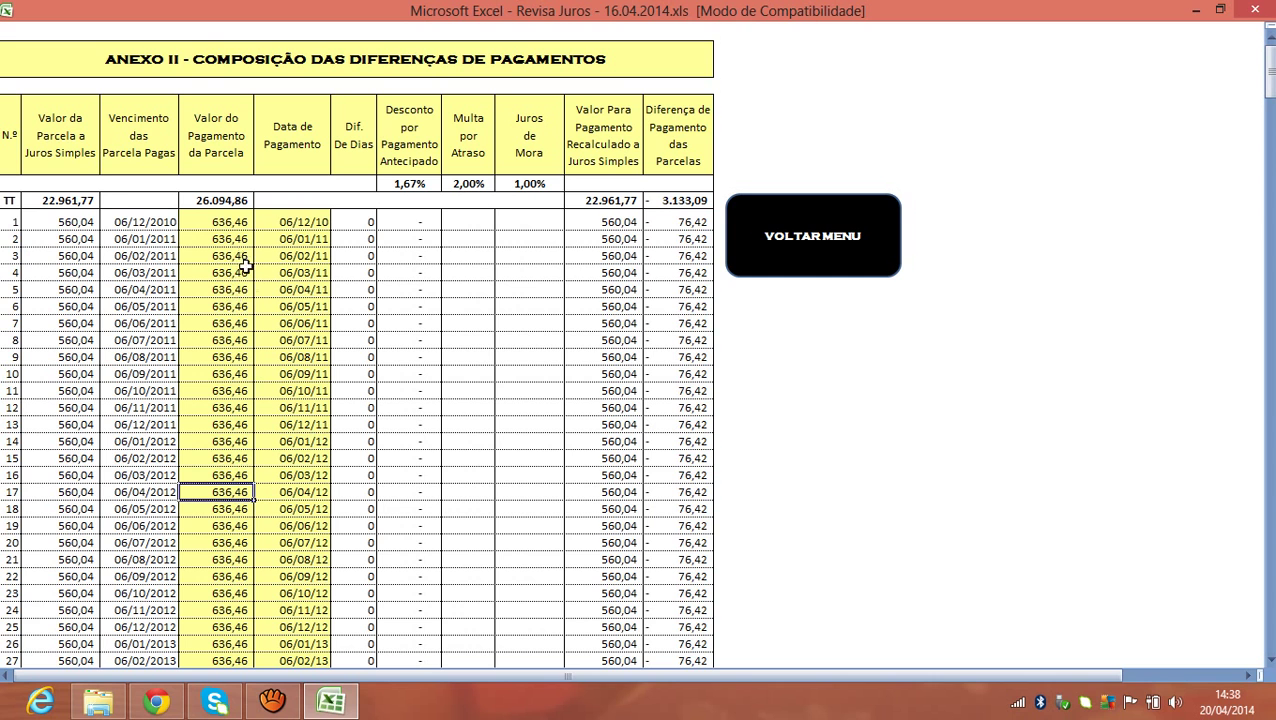
# Recheck the payments in rows 10 and 20, then select the opening payments and dates.
pyautogui.click(222, 224)
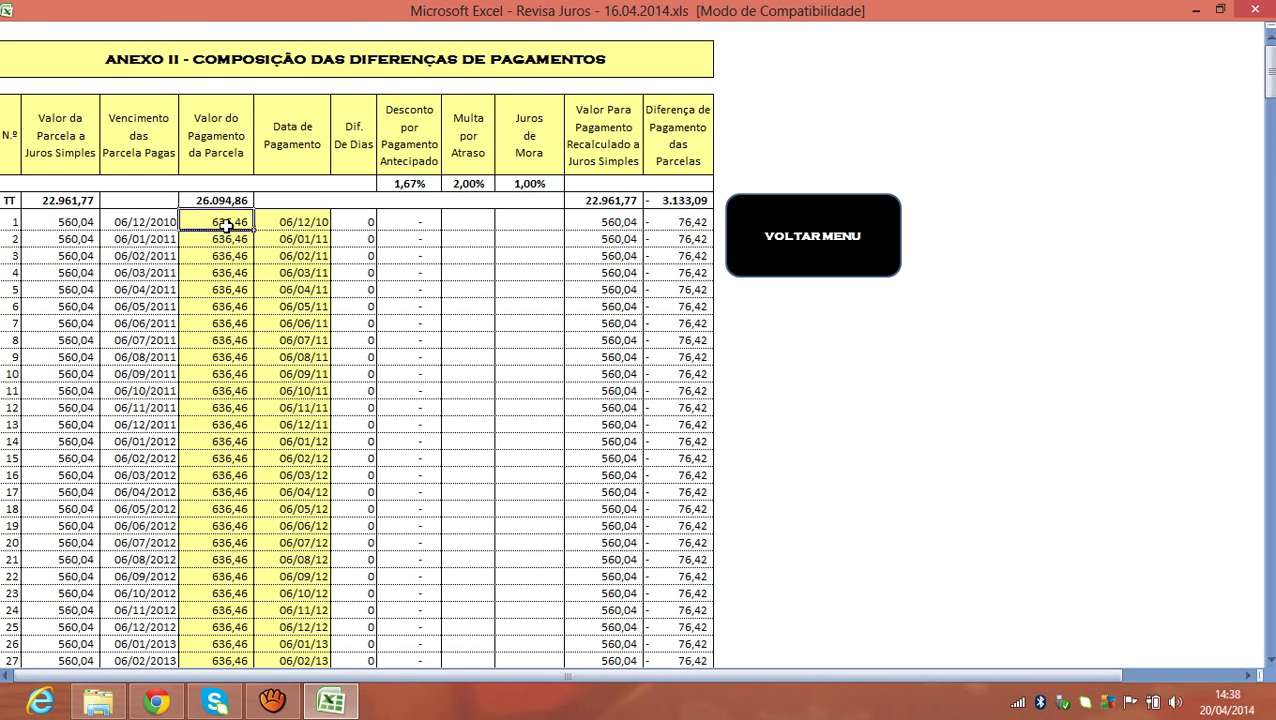
pyautogui.click(218, 375)
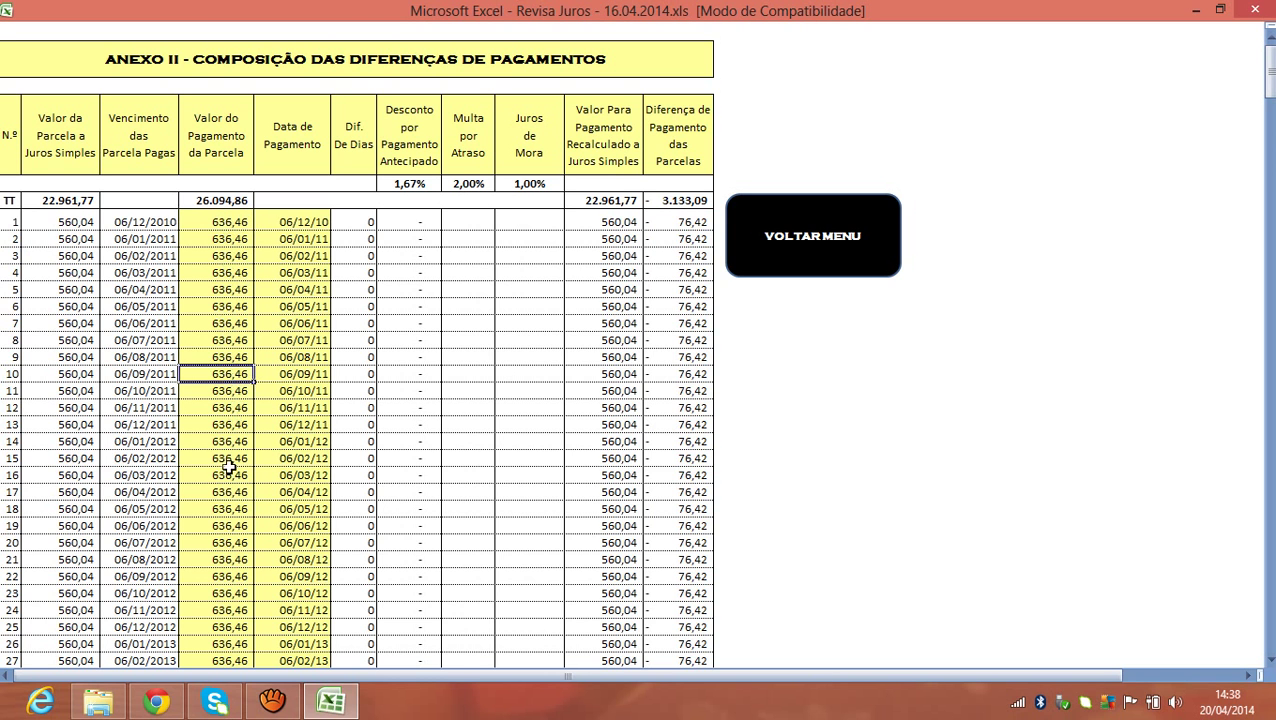
pyautogui.click(240, 540)
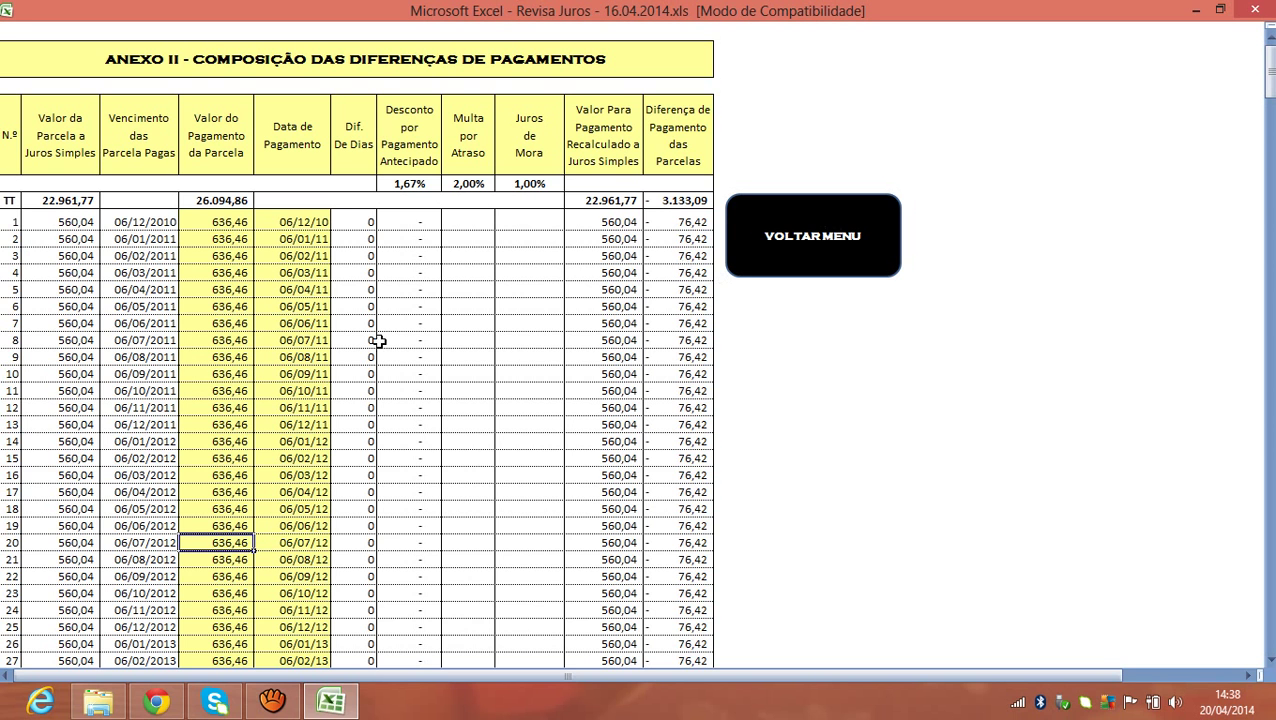
pyautogui.click(228, 224)
pyautogui.moveTo(228, 226); pyautogui.dragTo(299, 287)
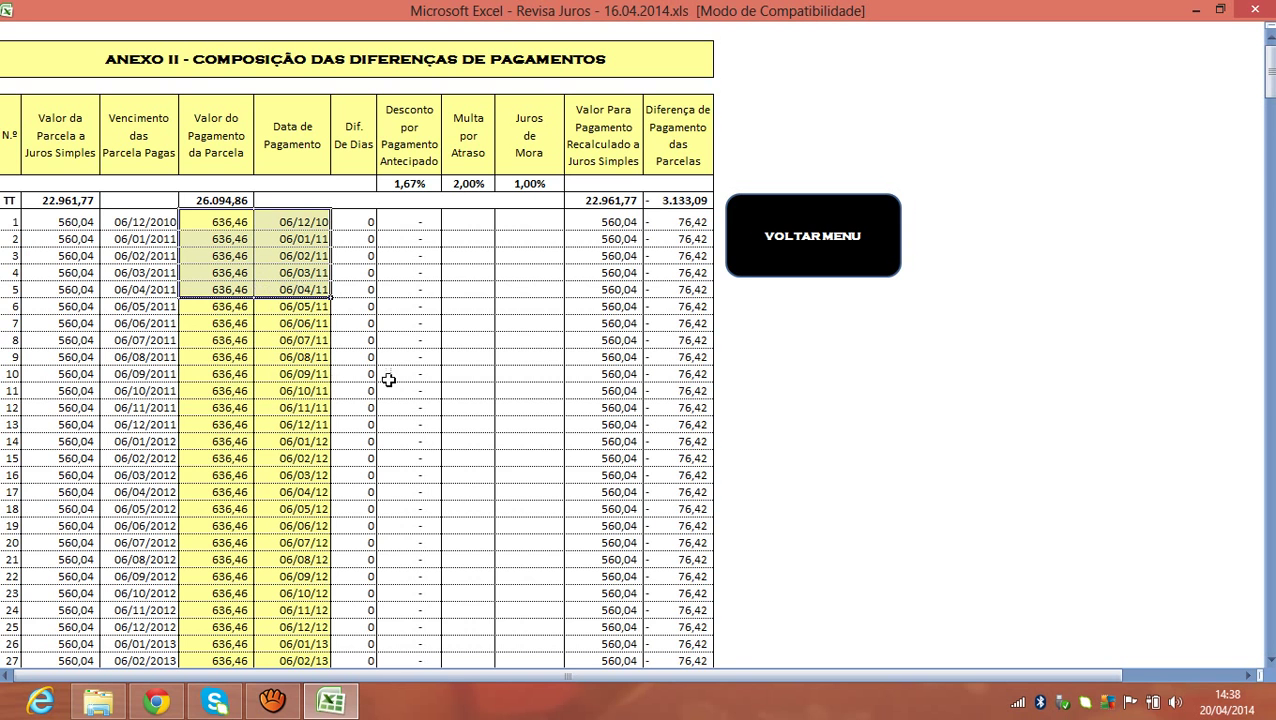
pyautogui.click(790, 252)
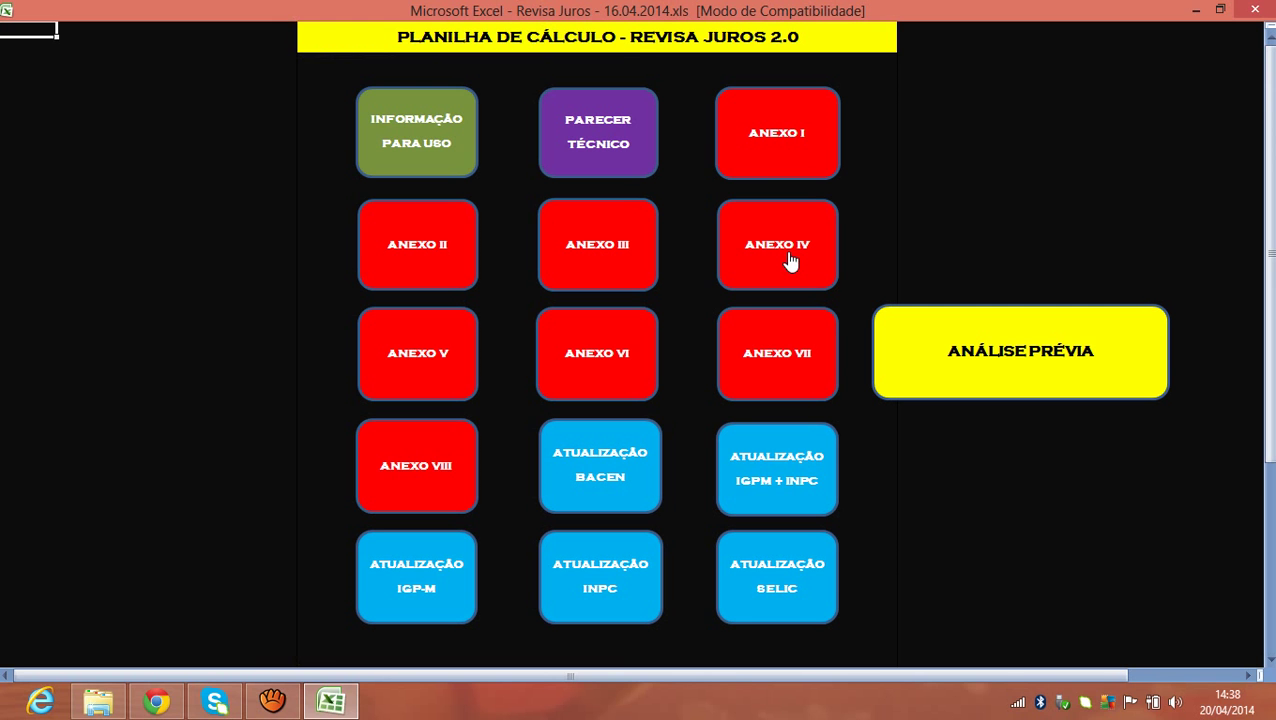
pyautogui.click(640, 48)
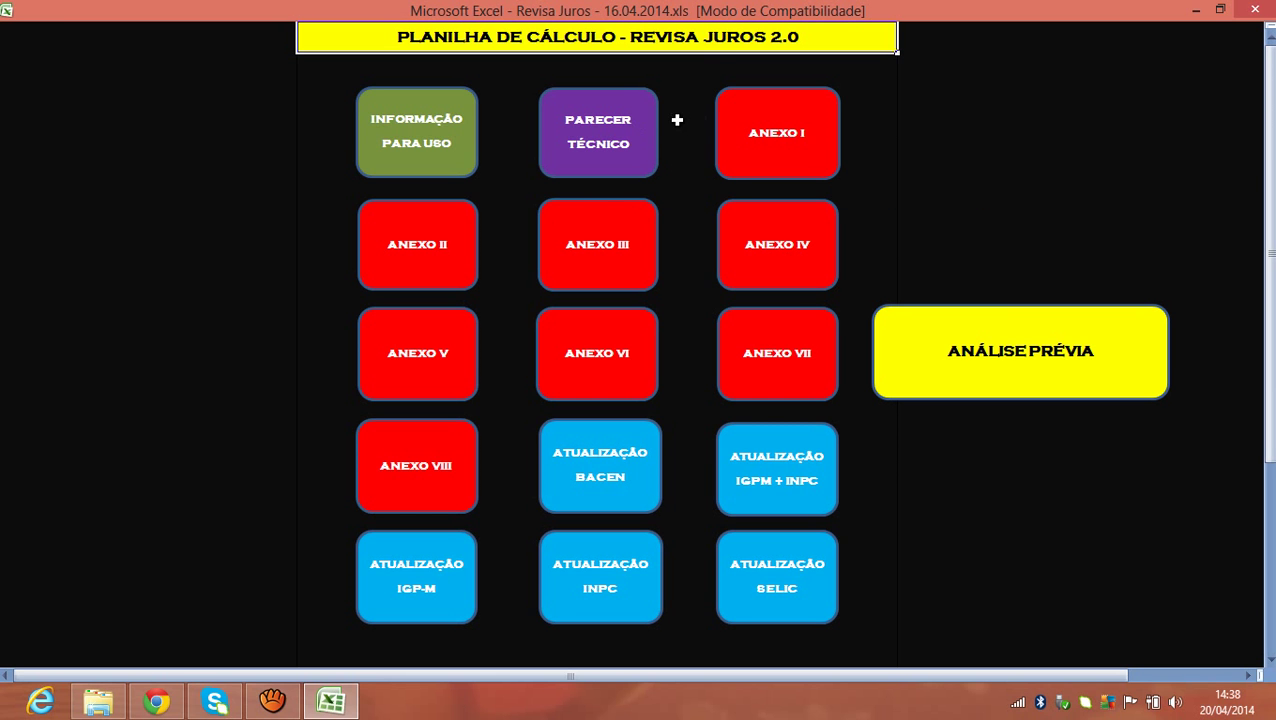
pyautogui.click(620, 124)
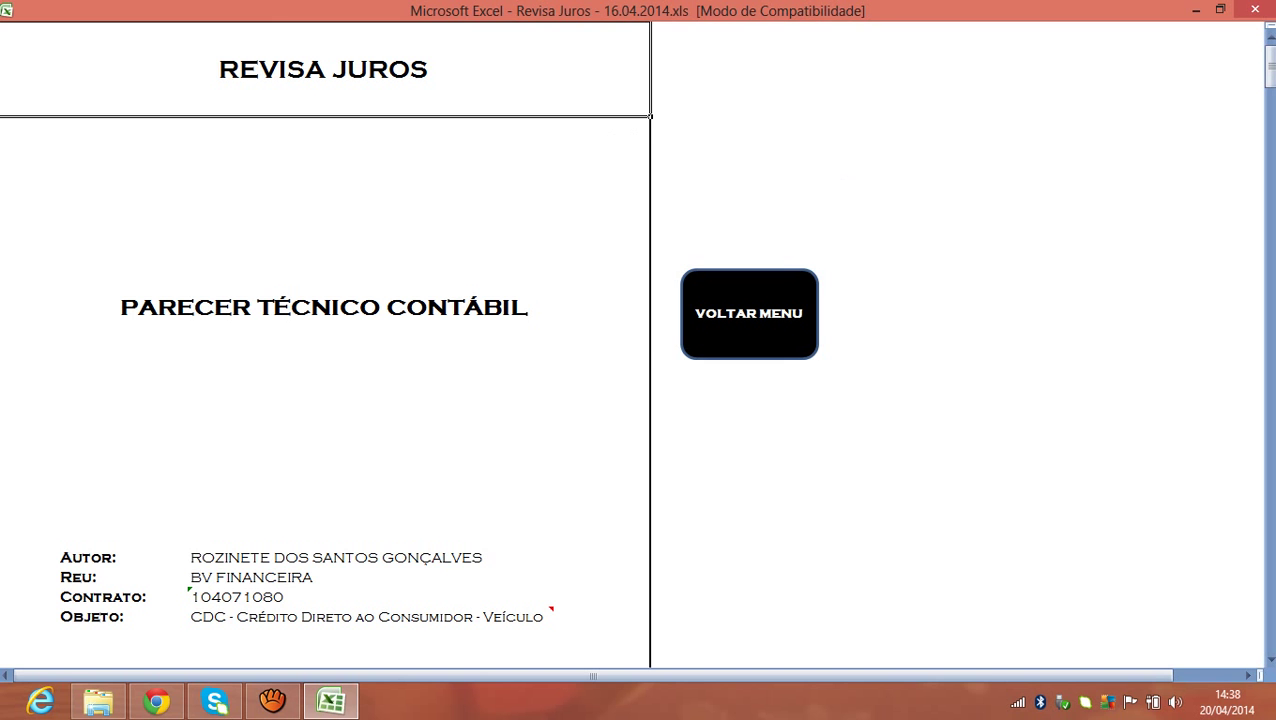
pyautogui.moveTo(1268, 62); pyautogui.dragTo(1271, 194)
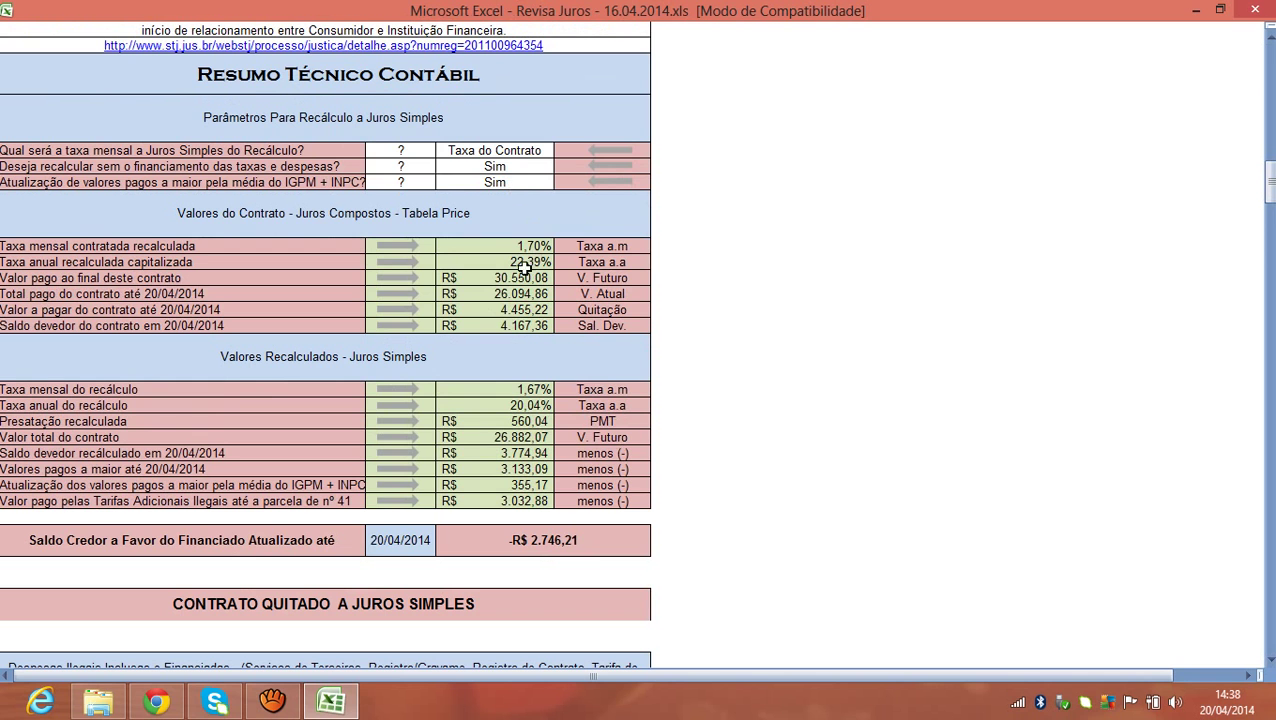
pyautogui.moveTo(507, 393); pyautogui.dragTo(499, 498)
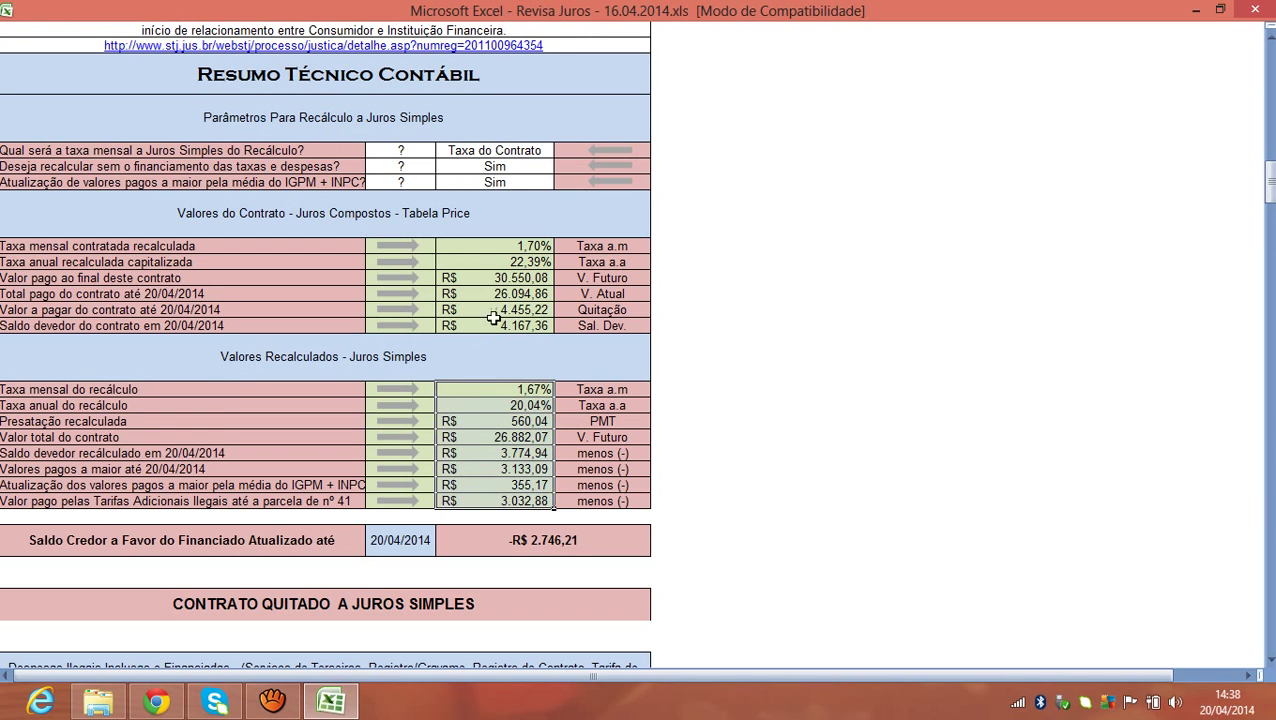
pyautogui.click(477, 246)
pyautogui.moveTo(474, 248); pyautogui.dragTo(476, 326)
pyautogui.moveTo(479, 394); pyautogui.dragTo(472, 500)
pyautogui.click(510, 405)
pyautogui.moveTo(494, 246); pyautogui.dragTo(494, 322)
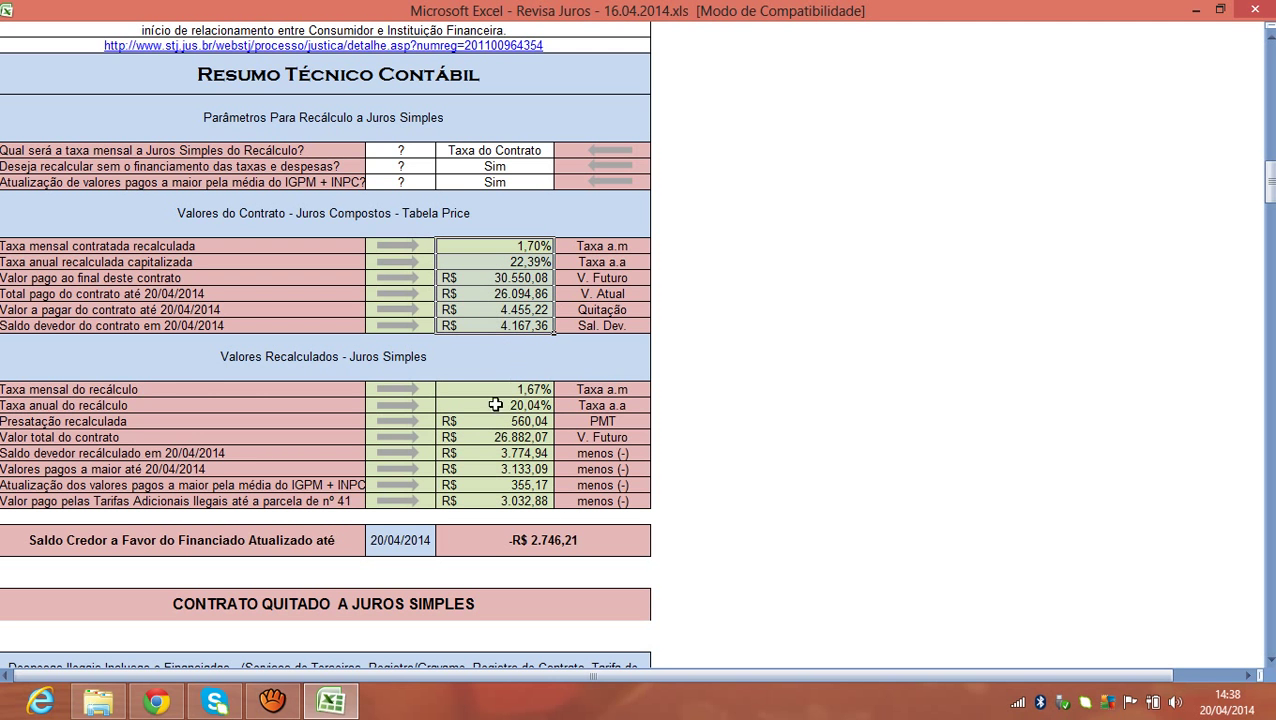
# Review the -R$ 2.746,21 Saldo Credor and the R$ 3.133,09 overpaid amount.
pyautogui.moveTo(1268, 185); pyautogui.dragTo(1268, 210)
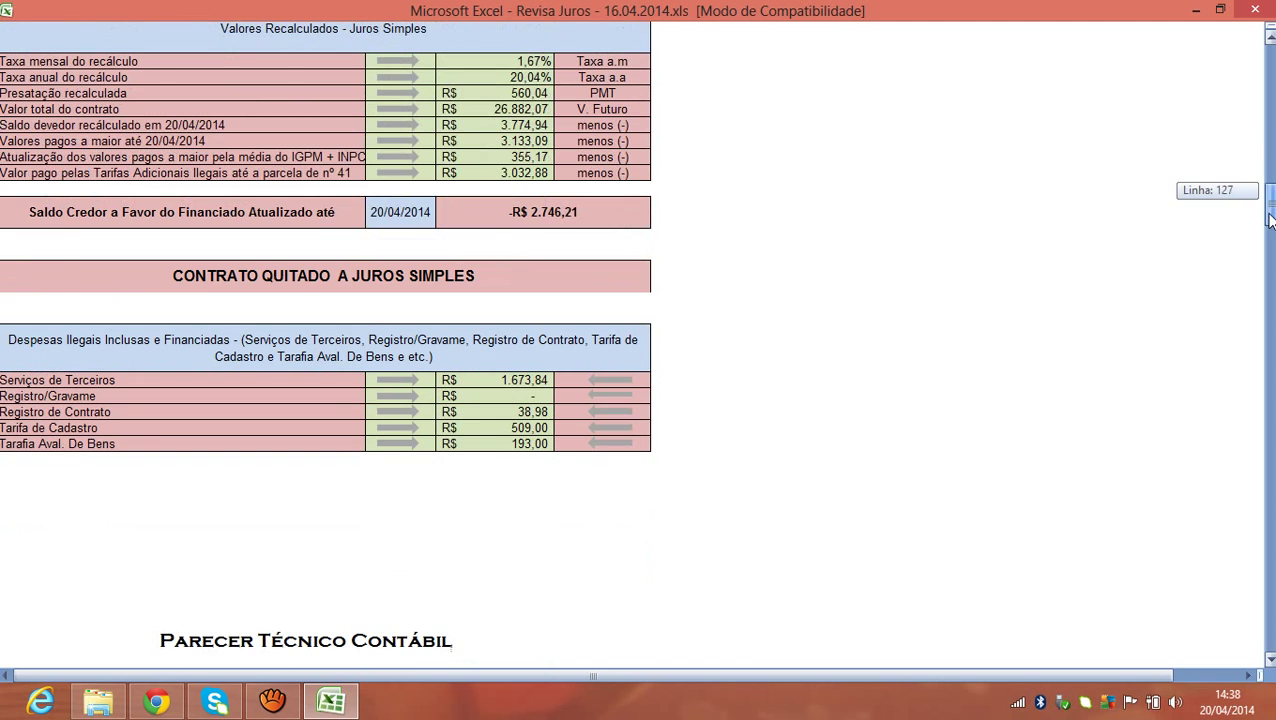
pyautogui.click(63, 222)
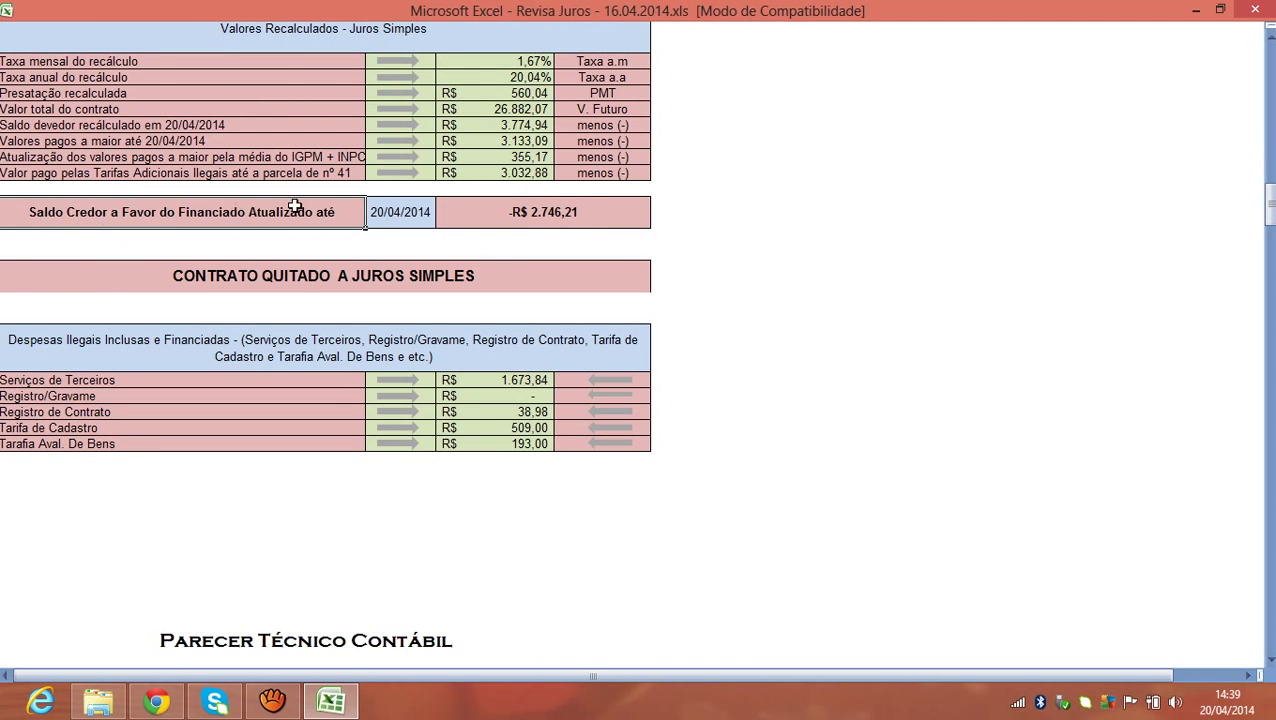
pyautogui.click(566, 214)
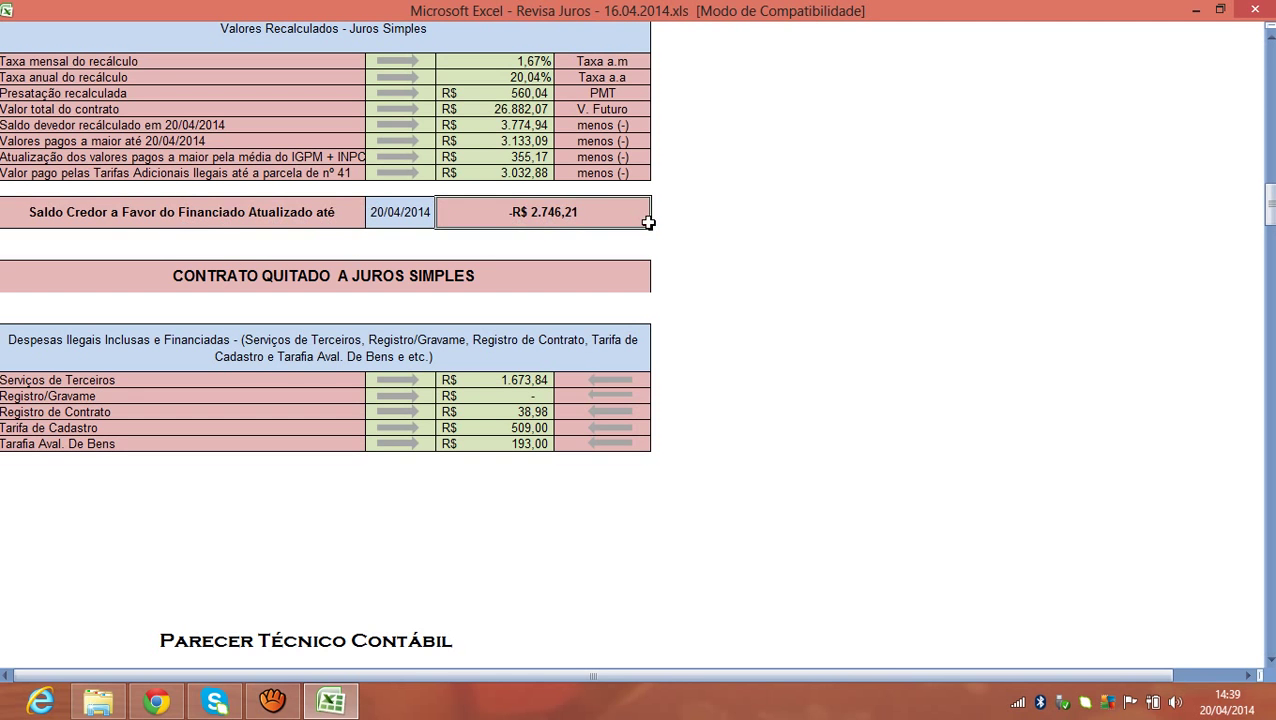
pyautogui.click(24, 141)
pyautogui.click(451, 143)
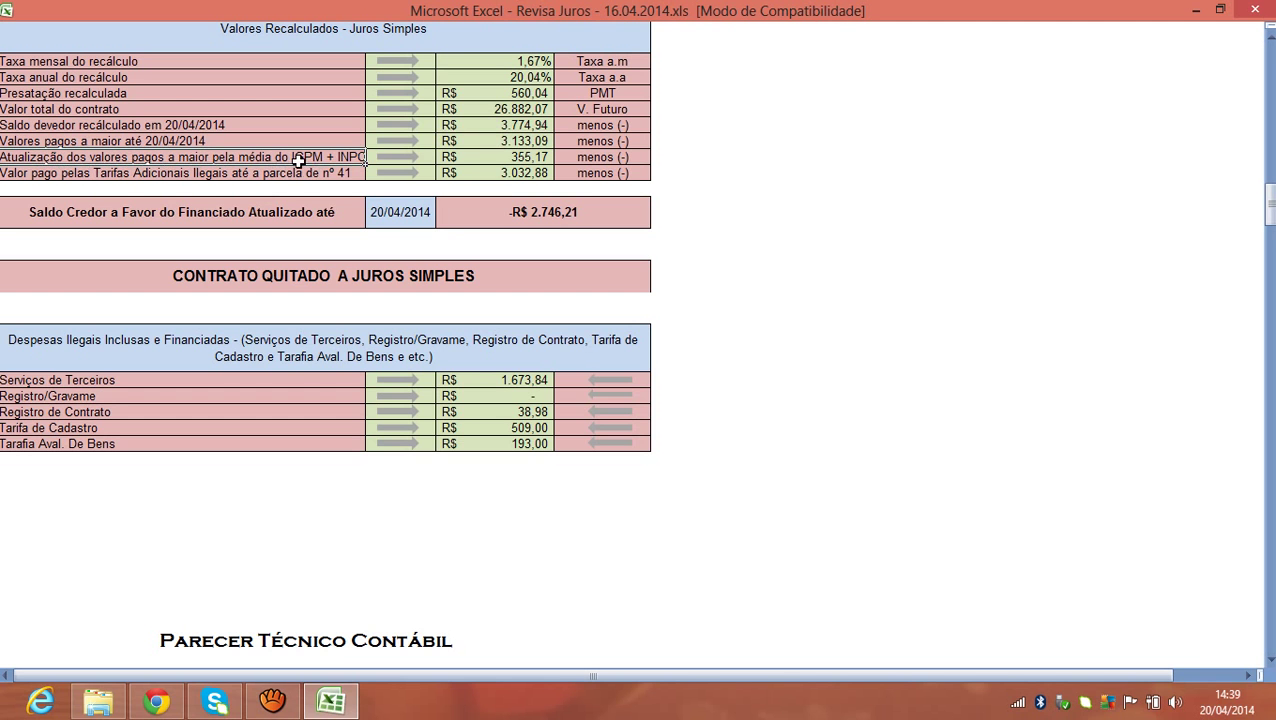
# Check the R$ 3.032,88 illegal fees, R$ 355,17 IGPM + INPC update and CONTRATO QUITADO heading.
pyautogui.click(518, 169)
pyautogui.click(518, 158)
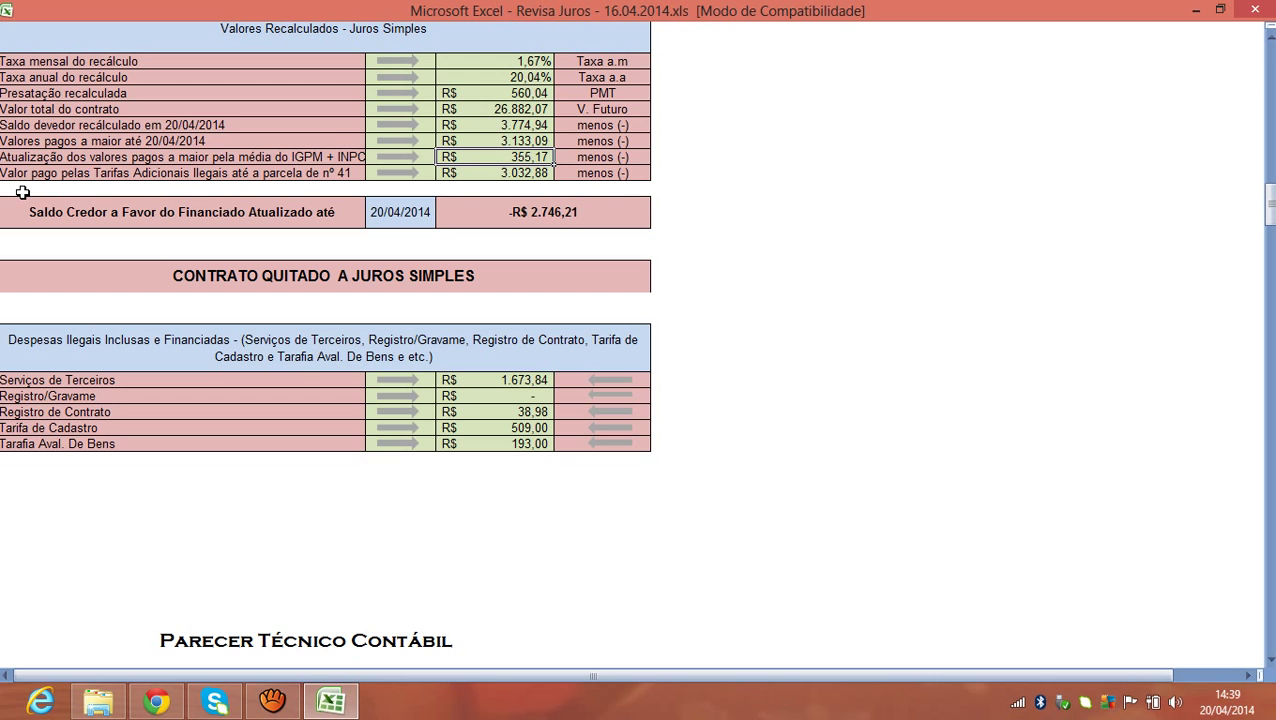
pyautogui.click(541, 172)
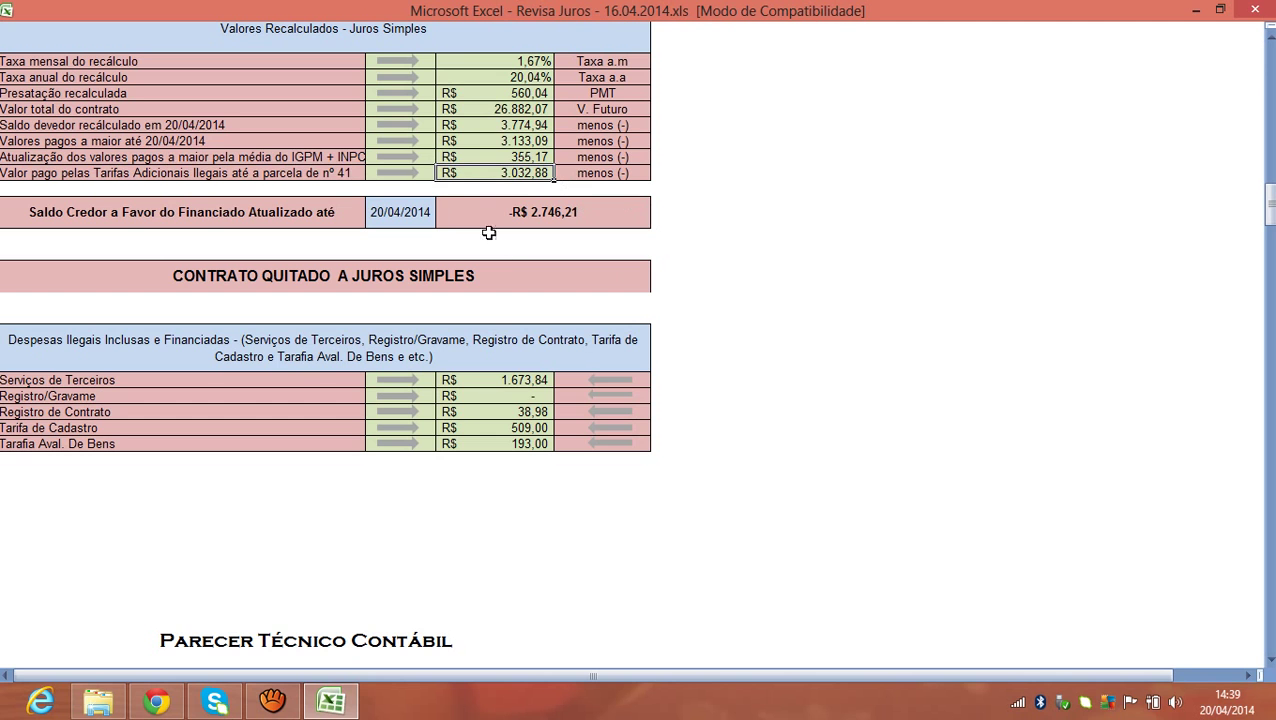
pyautogui.moveTo(510, 141); pyautogui.dragTo(512, 173)
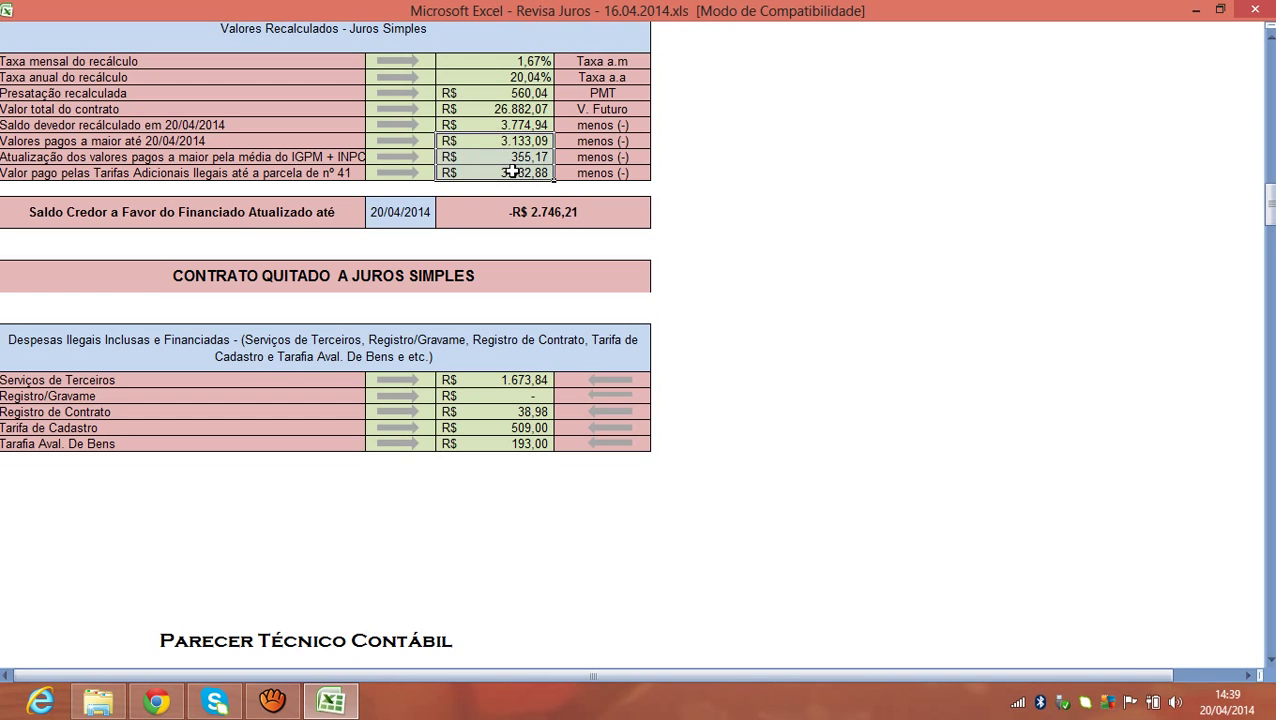
pyautogui.click(496, 216)
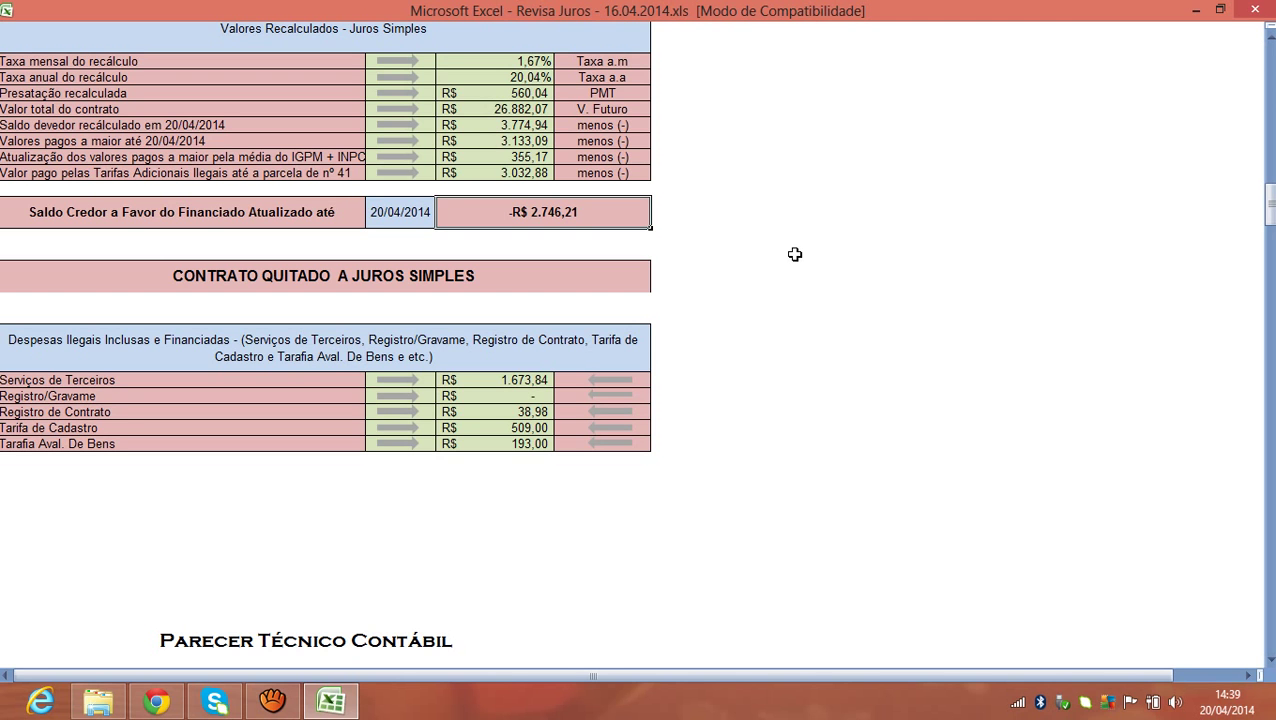
pyautogui.click(619, 280)
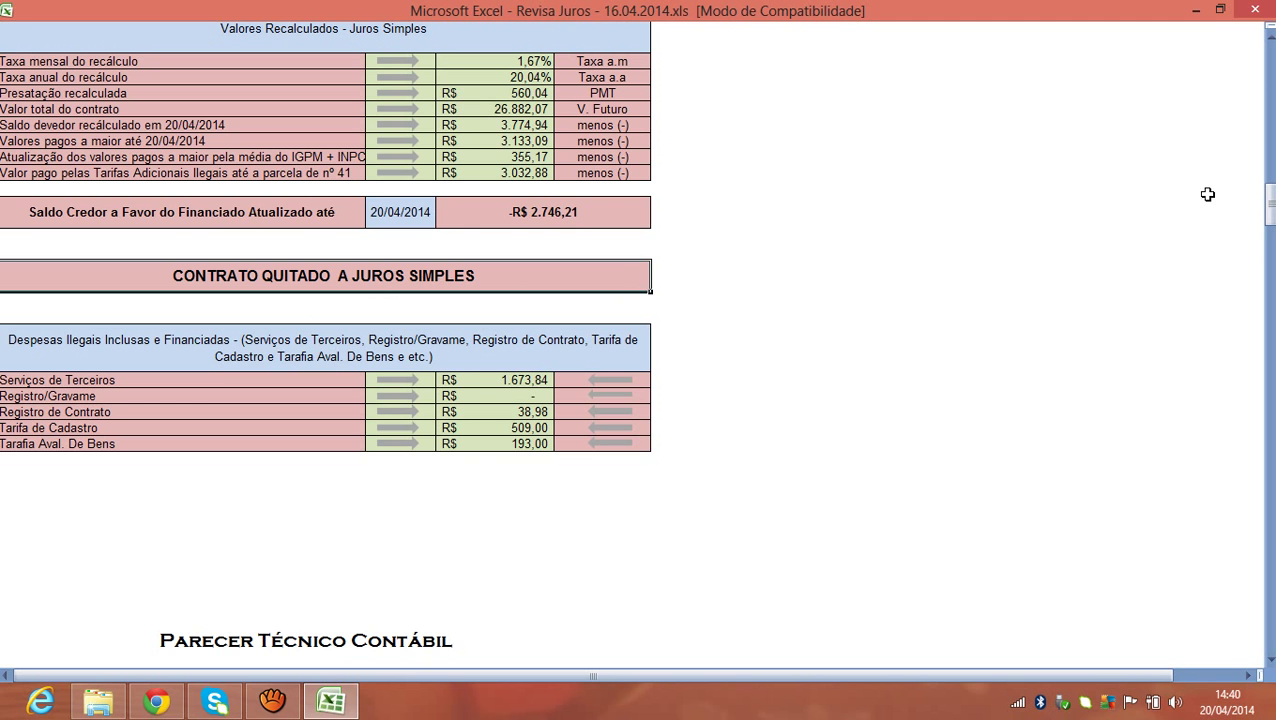
# Recheck the credit balance and heading, then scroll to the Parecer Técnico Contábil.
pyautogui.moveTo(1270, 222); pyautogui.dragTo(1270, 233)
pyautogui.click(560, 48)
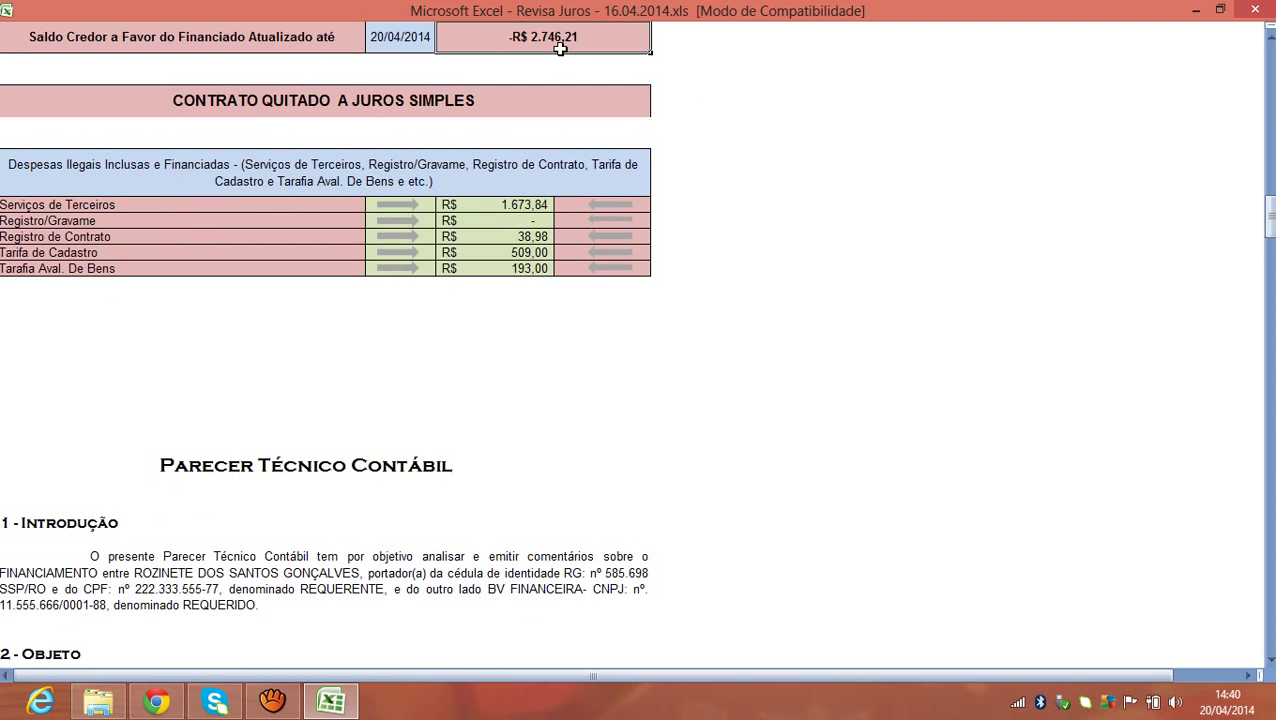
pyautogui.click(521, 109)
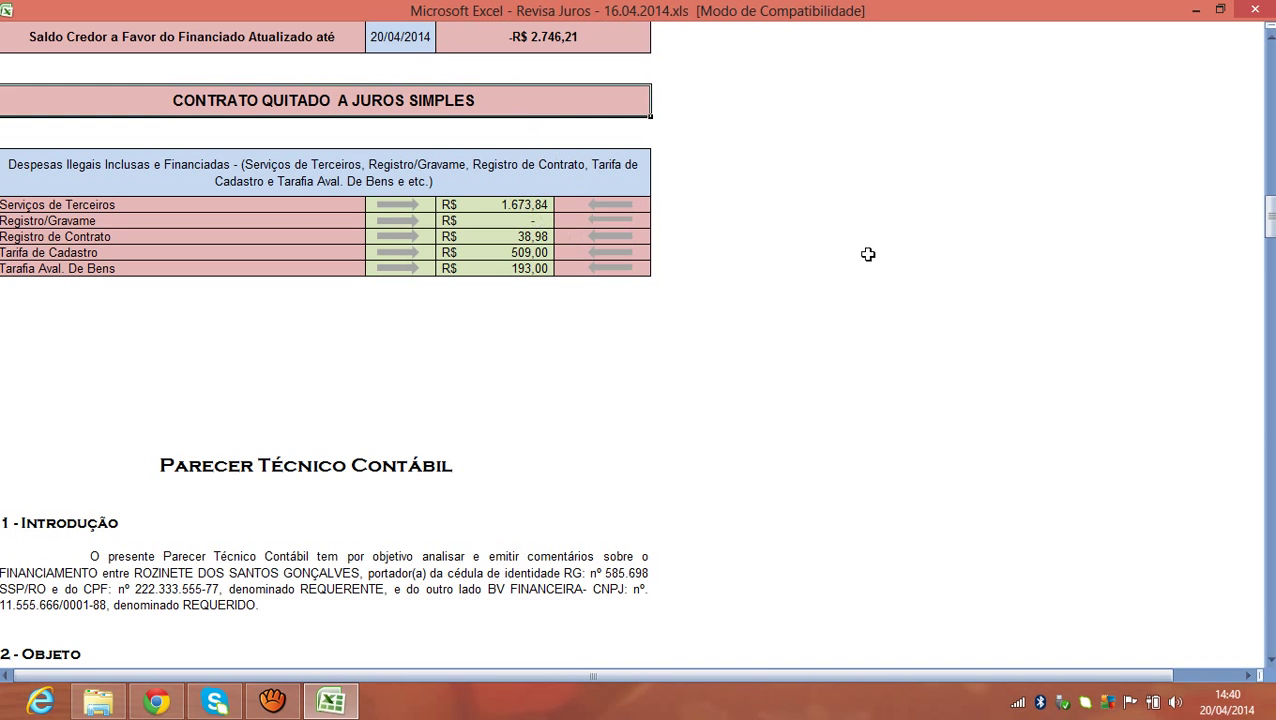
pyautogui.moveTo(1268, 224); pyautogui.dragTo(1270, 218)
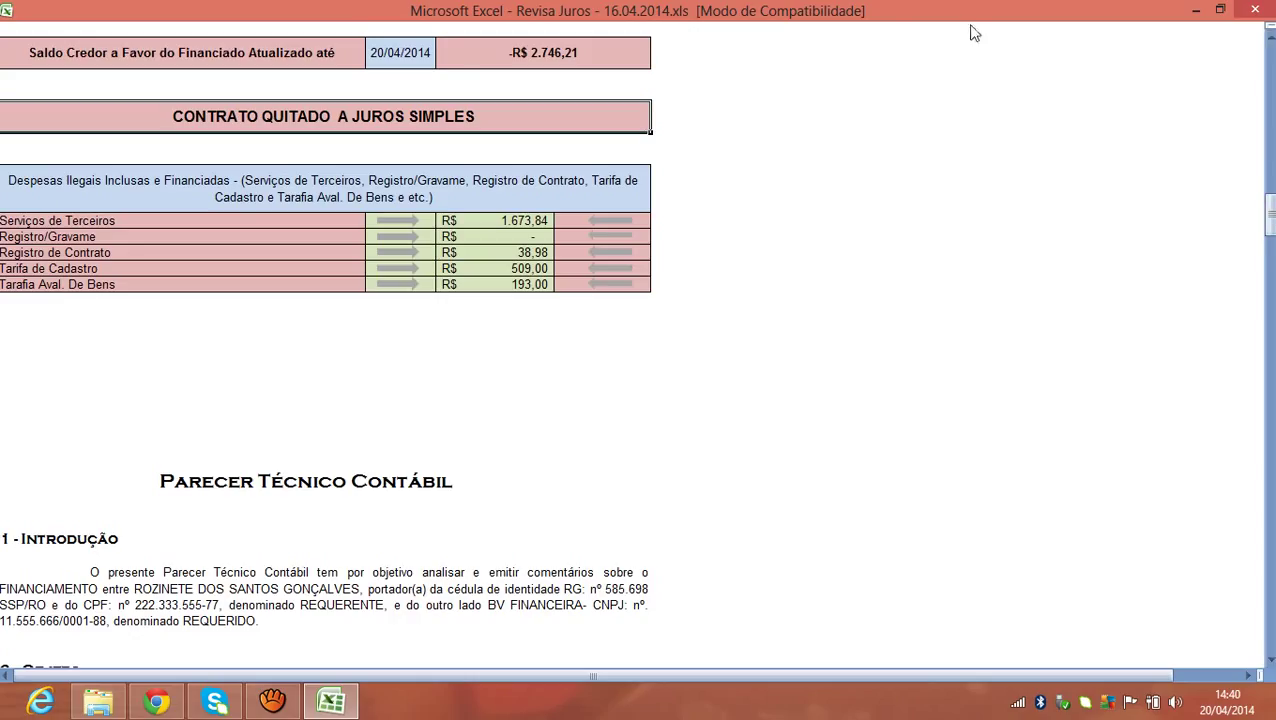
pyautogui.moveTo(1269, 215); pyautogui.dragTo(1269, 346)
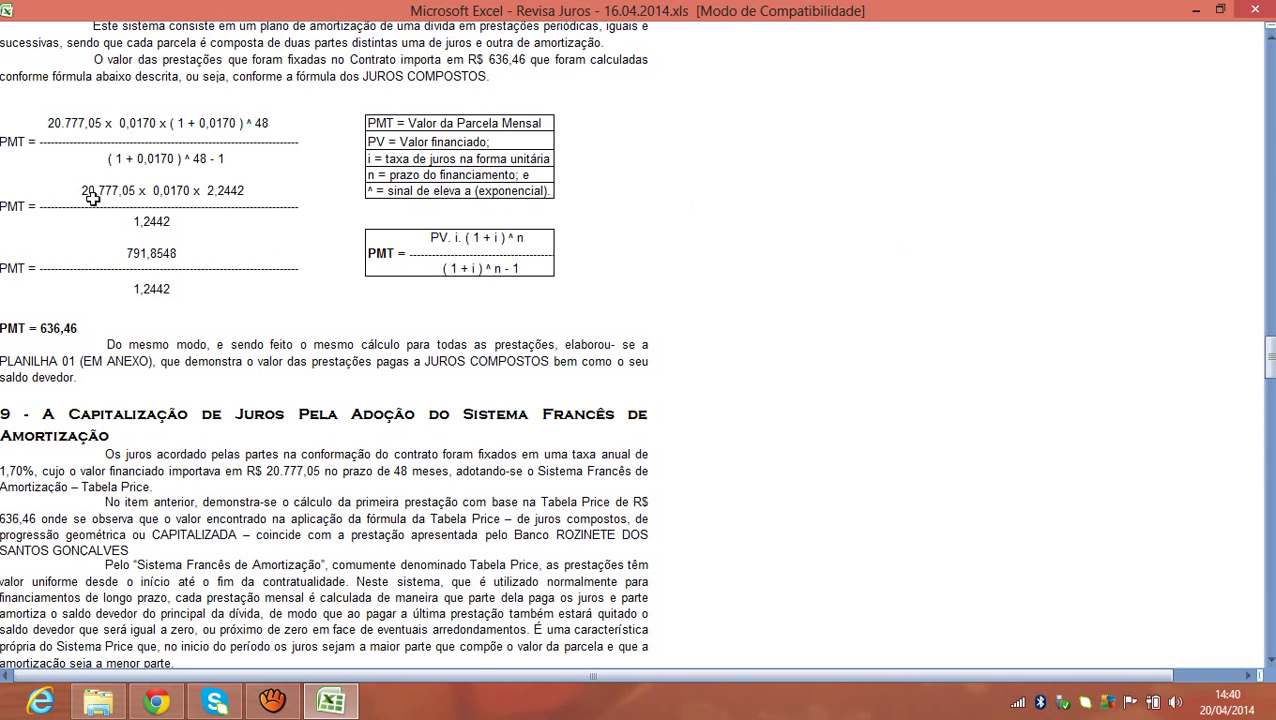
# Review the PMT = 636,46 result, its formula and the 560,04 simple-interest installment.
pyautogui.click(55, 333)
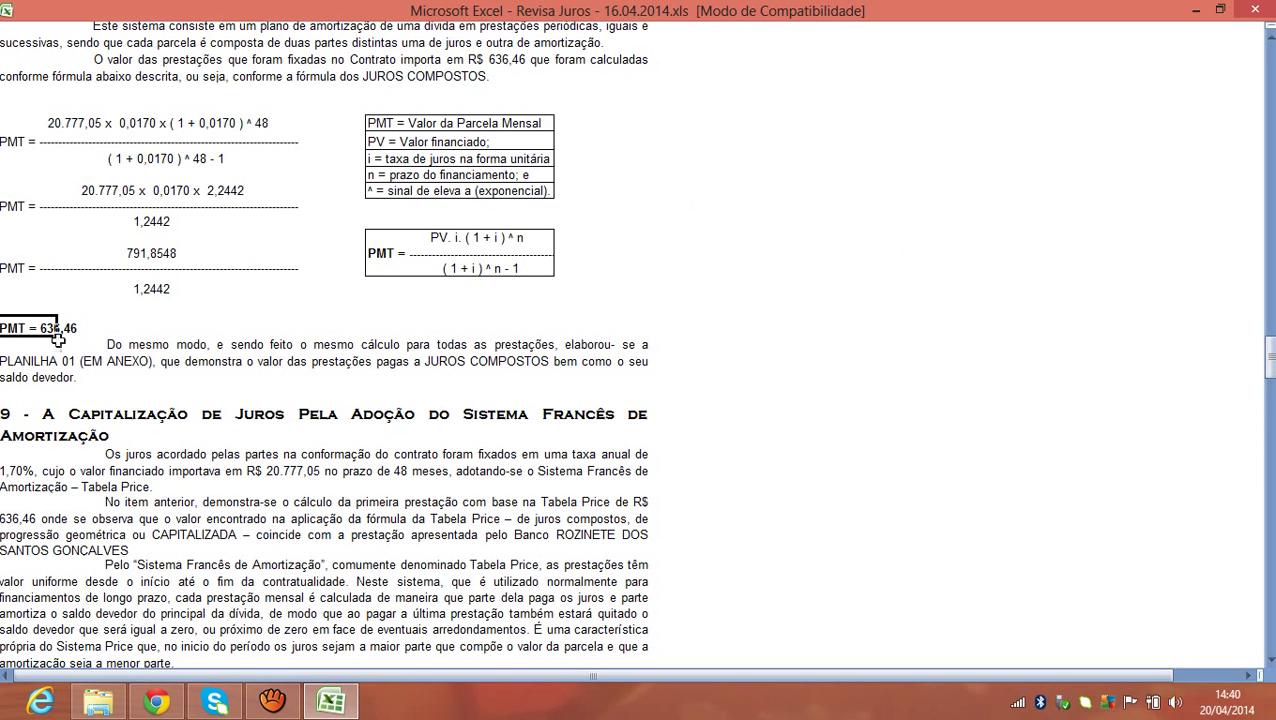
pyautogui.moveTo(1268, 338); pyautogui.dragTo(1268, 520)
pyautogui.moveTo(24, 342); pyautogui.dragTo(229, 456)
pyautogui.click(58, 456)
pyautogui.moveTo(1270, 520); pyautogui.dragTo(1268, 607)
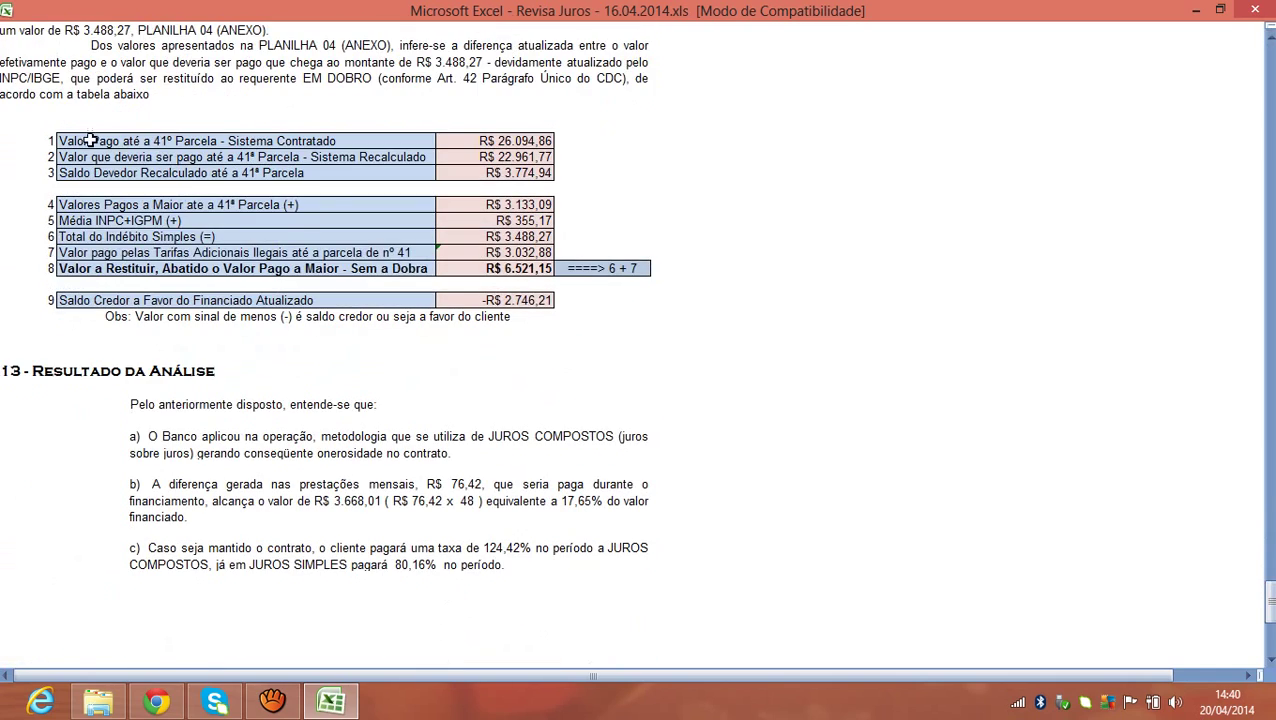
pyautogui.moveTo(1265, 597)
pyautogui.mouseDown()
pyautogui.moveTo(1268, 70)
pyautogui.moveTo(1150, 31)
pyautogui.mouseUp()
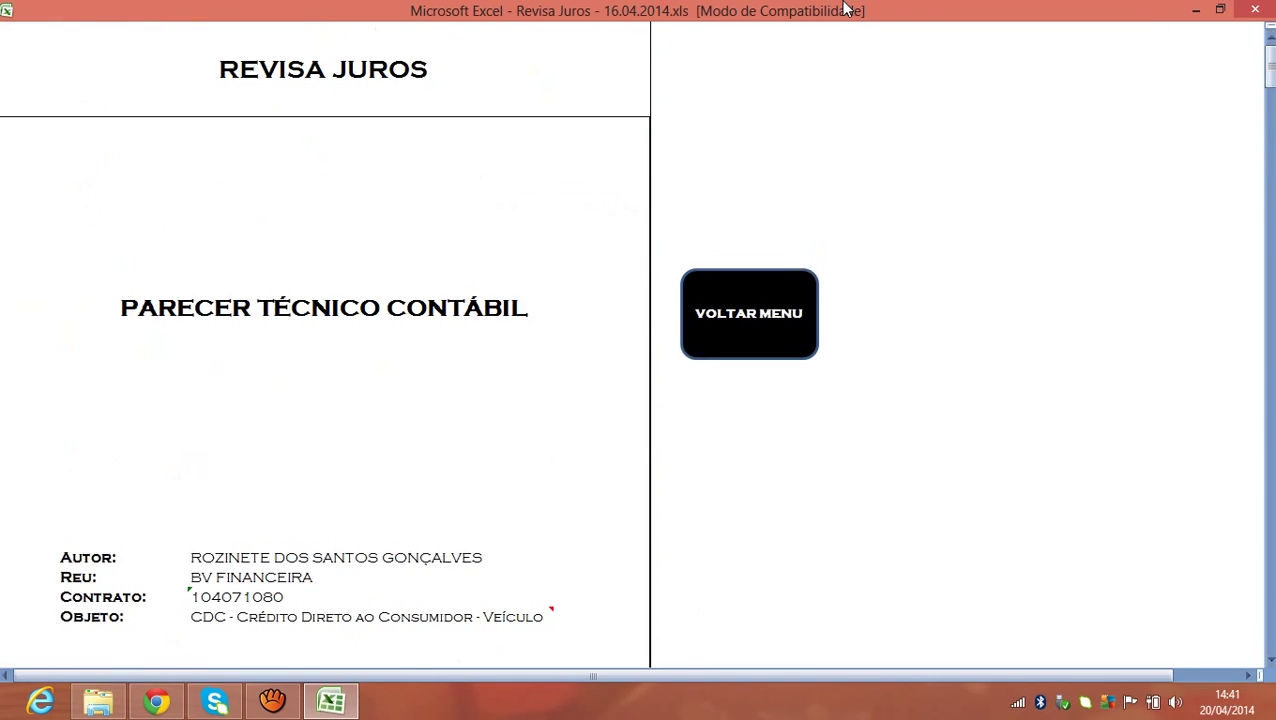
# Exit full screen, maximize the window and open ANEXO I from the main menu.
pyautogui.doubleClick(565, 8)
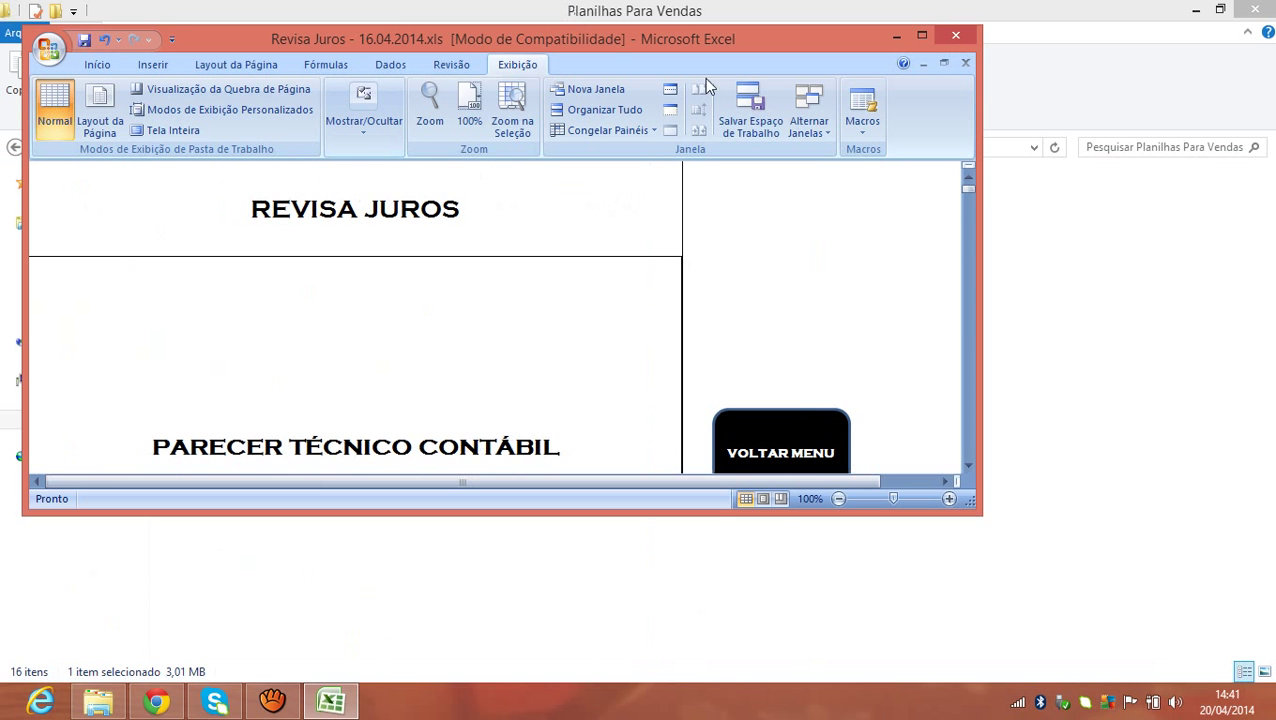
pyautogui.click(924, 34)
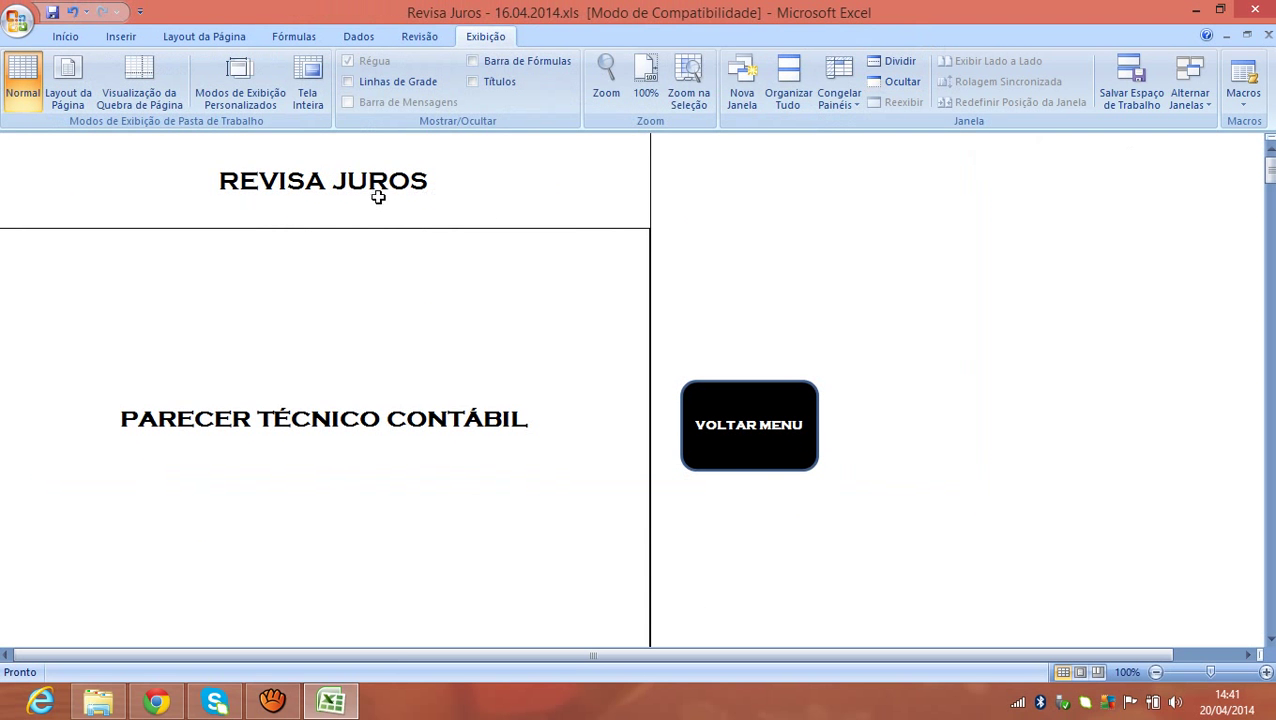
pyautogui.click(776, 440)
pyautogui.moveTo(1268, 252)
pyautogui.mouseDown()
pyautogui.moveTo(1268, 264)
pyautogui.moveTo(1268, 250)
pyautogui.mouseUp()
pyautogui.click(832, 238)
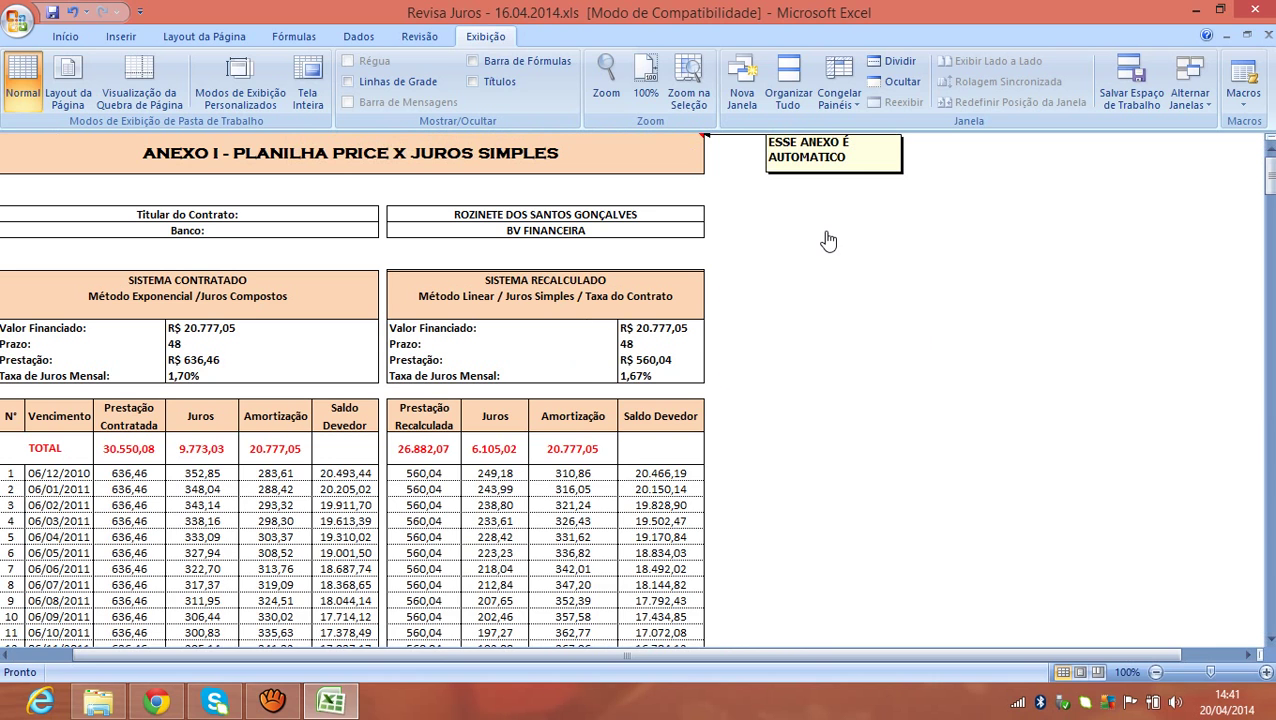
pyautogui.moveTo(1268, 172)
pyautogui.mouseDown()
pyautogui.moveTo(1262, 245)
pyautogui.moveTo(1265, 170)
pyautogui.mouseUp()
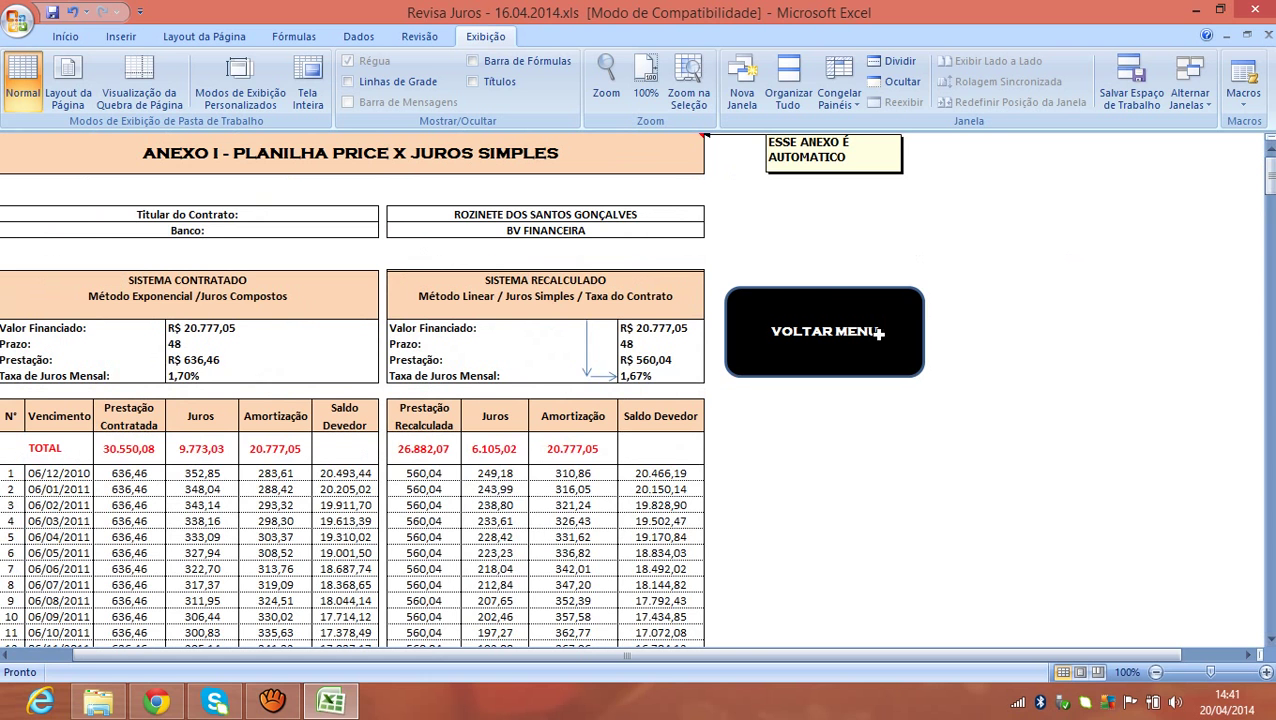
# Browse ANEXO II through ANEXO V from the main menu.
pyautogui.click(880, 345)
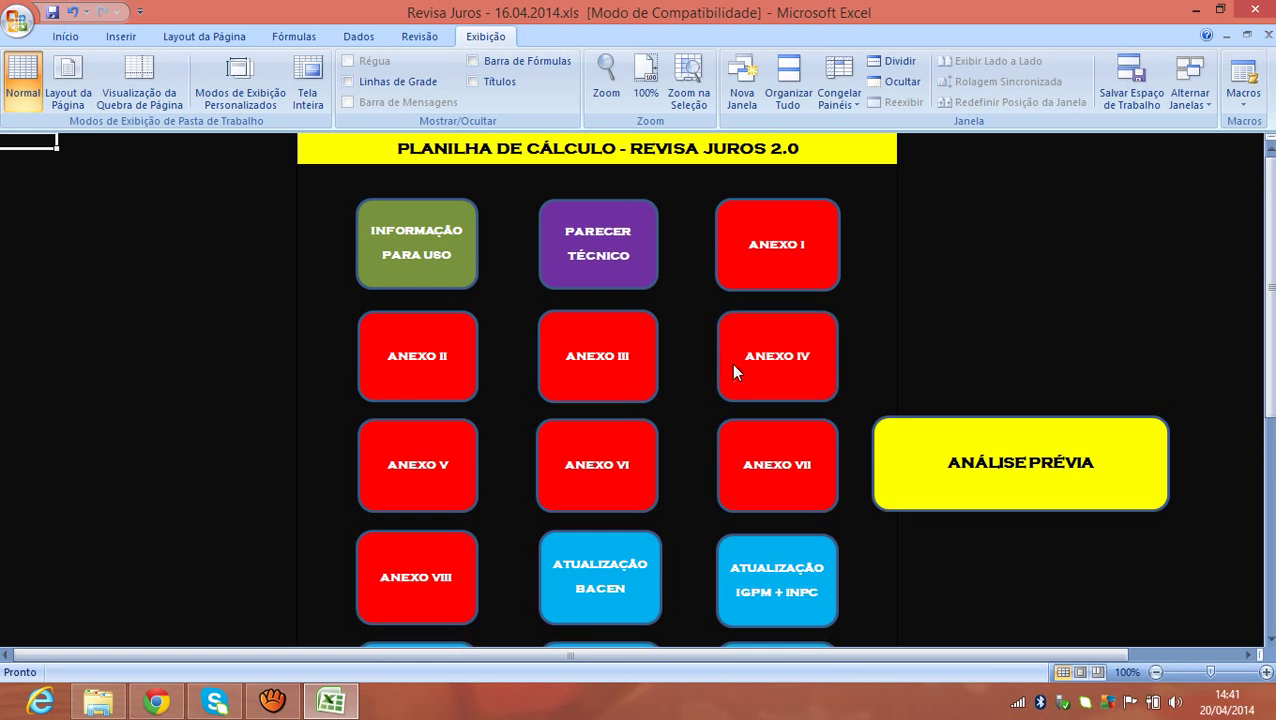
pyautogui.click(425, 377)
pyautogui.moveTo(1263, 184); pyautogui.dragTo(1270, 150)
pyautogui.click(860, 348)
pyautogui.click(598, 358)
pyautogui.click(757, 371)
pyautogui.click(757, 371)
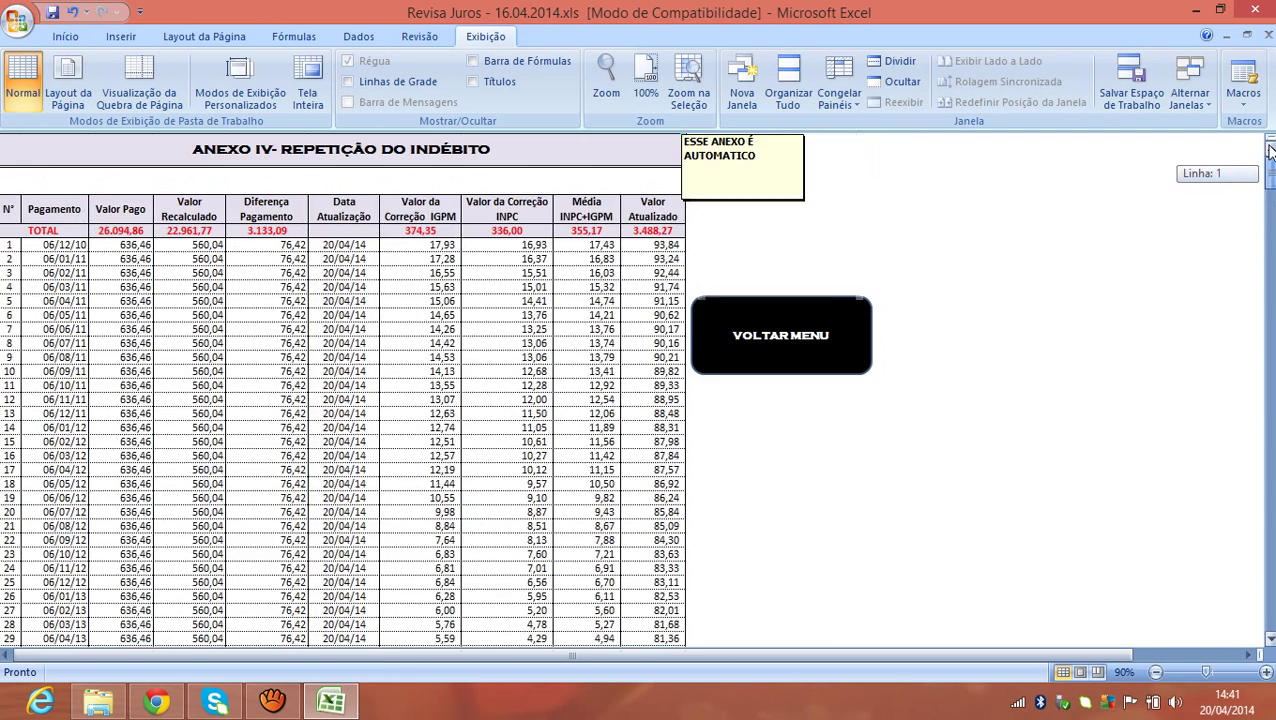
pyautogui.click(775, 345)
pyautogui.click(468, 458)
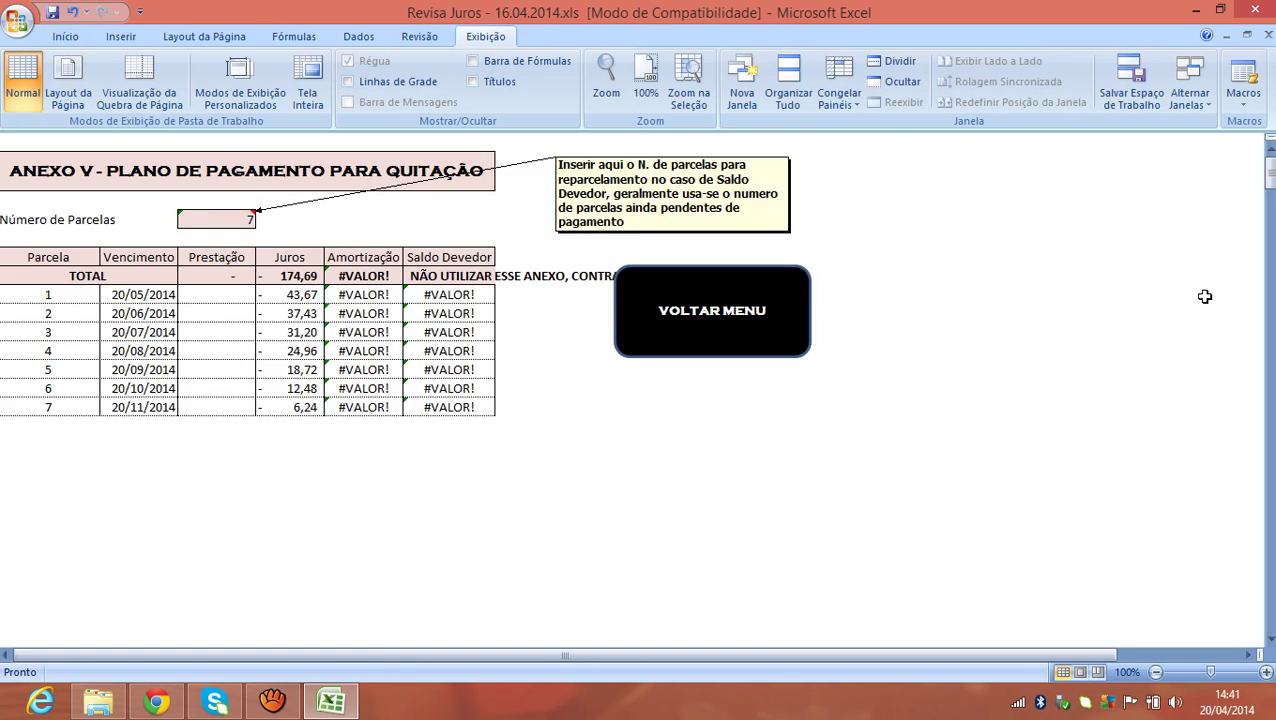
# Browse ANEXO VI, VII and VIII, then open the ANEXO V payment plan sheet.
pyautogui.click(792, 319)
pyautogui.click(655, 447)
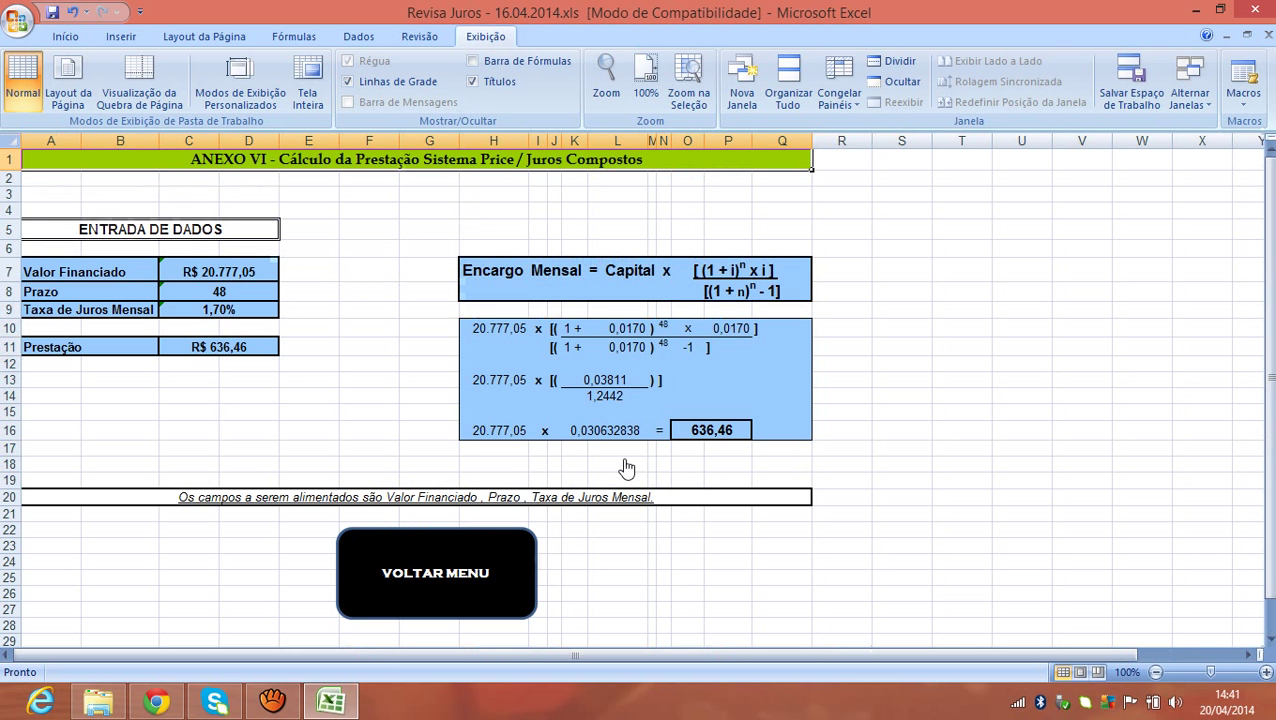
pyautogui.click(511, 576)
pyautogui.click(755, 466)
pyautogui.click(893, 285)
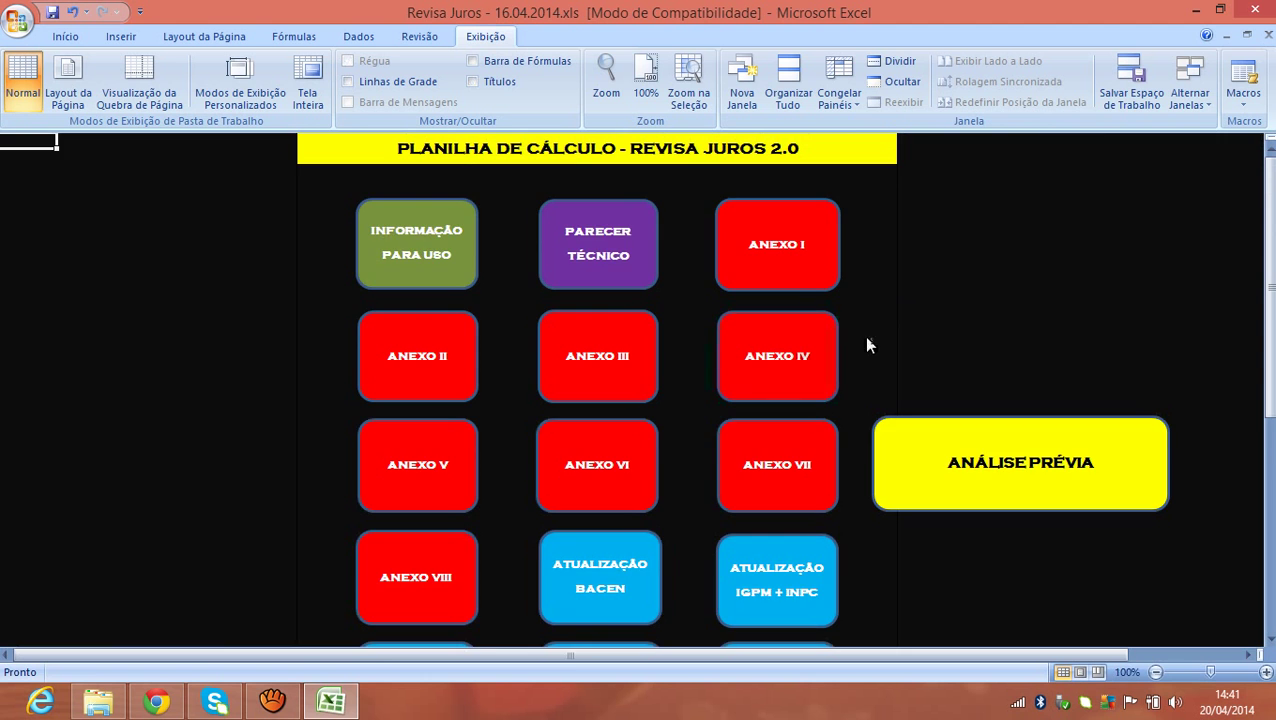
pyautogui.click(442, 595)
pyautogui.click(880, 482)
pyautogui.moveTo(1268, 214); pyautogui.dragTo(1268, 226)
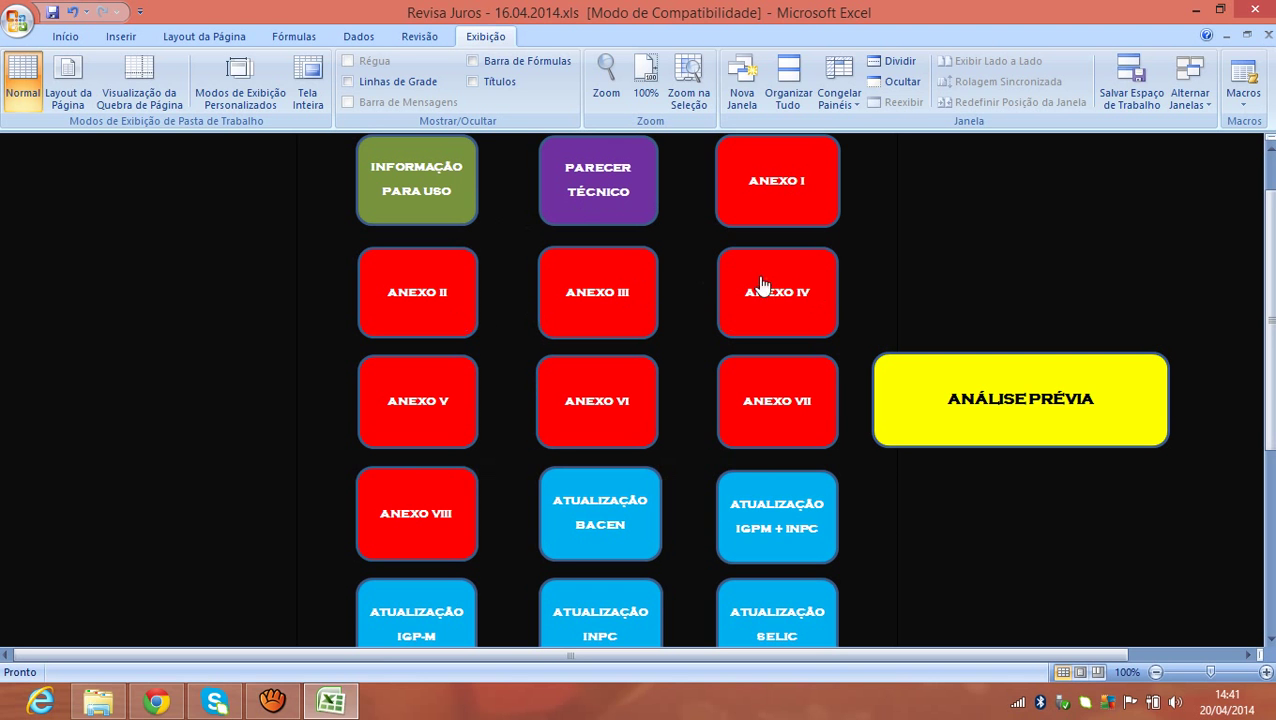
pyautogui.click(470, 426)
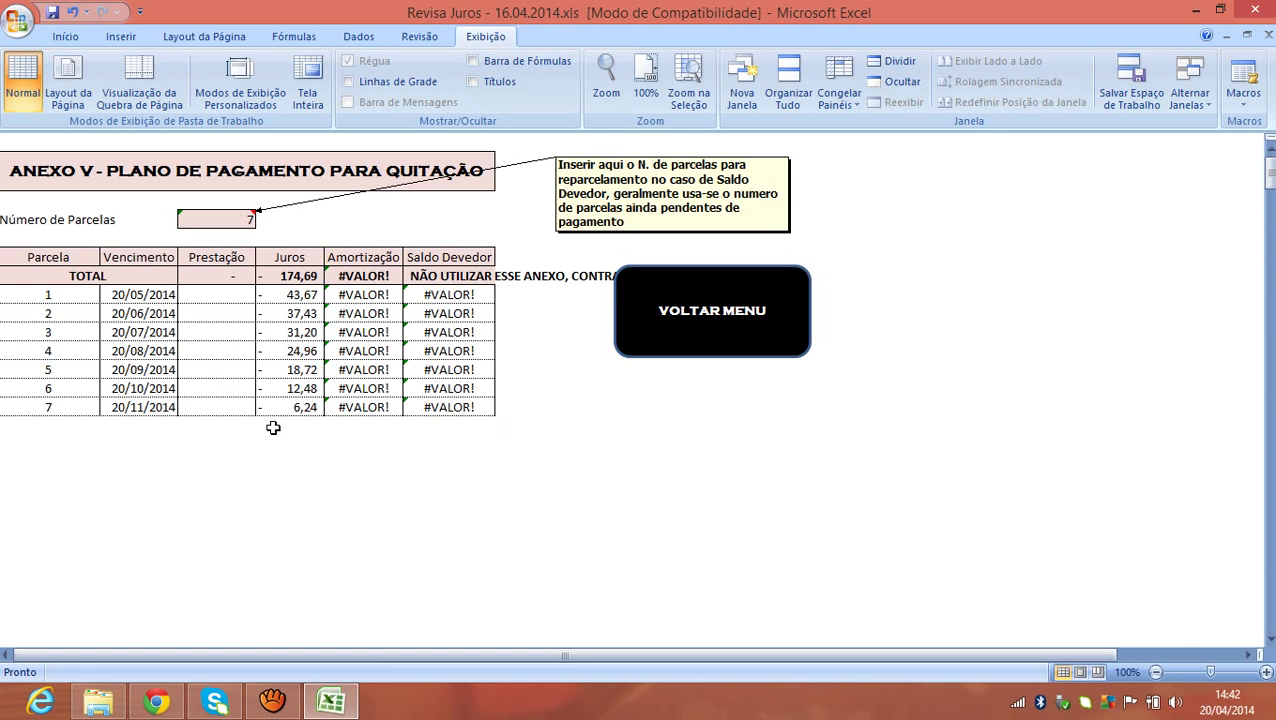
# Review the ANEXO V title and its seven Prestação cells, then open ANEXO VI.
pyautogui.click(103, 175)
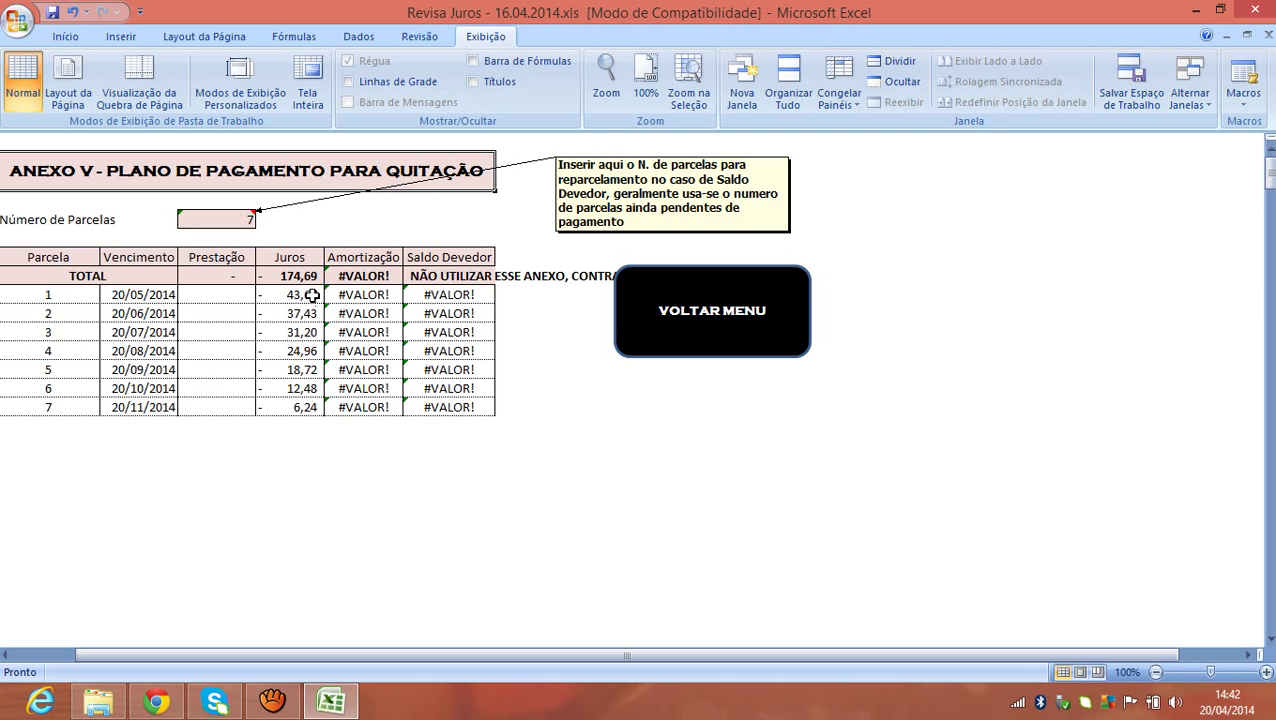
pyautogui.moveTo(225, 294); pyautogui.dragTo(221, 402)
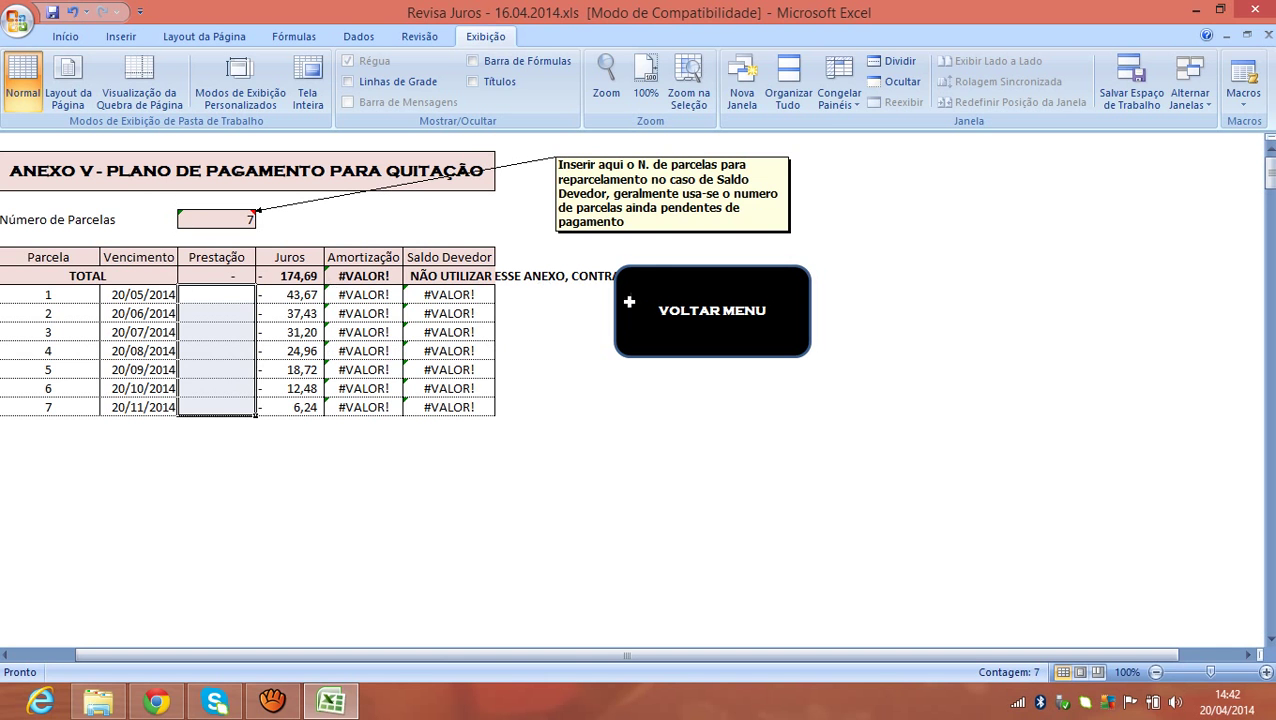
pyautogui.click(628, 304)
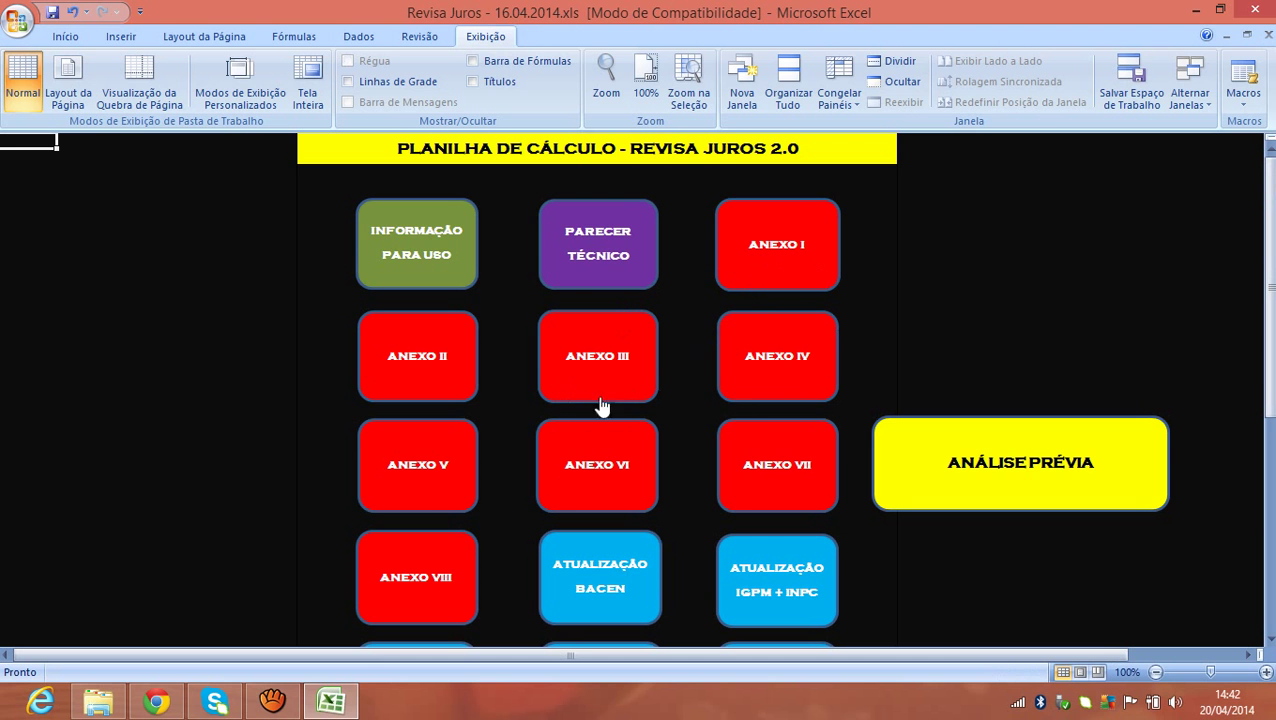
pyautogui.click(581, 481)
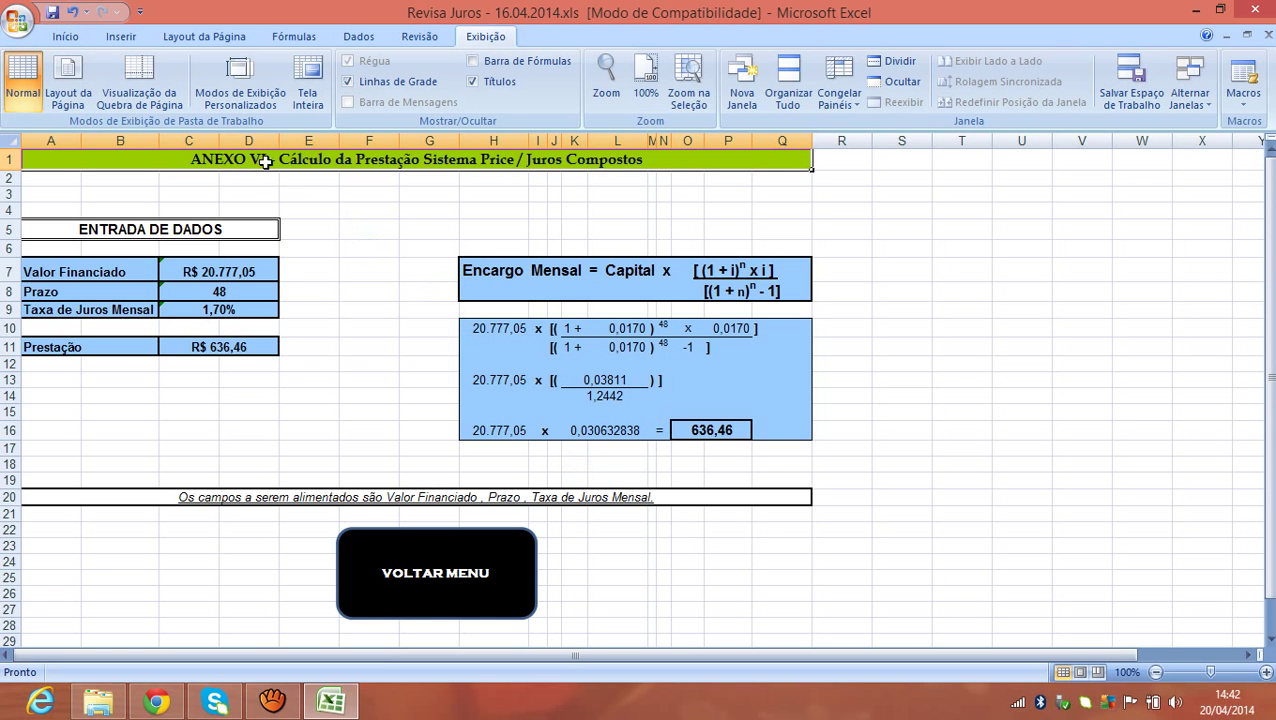
# Retitle the Price calculation sheet from ANEXO VI to ANEXO V.
pyautogui.doubleClick(262, 160)
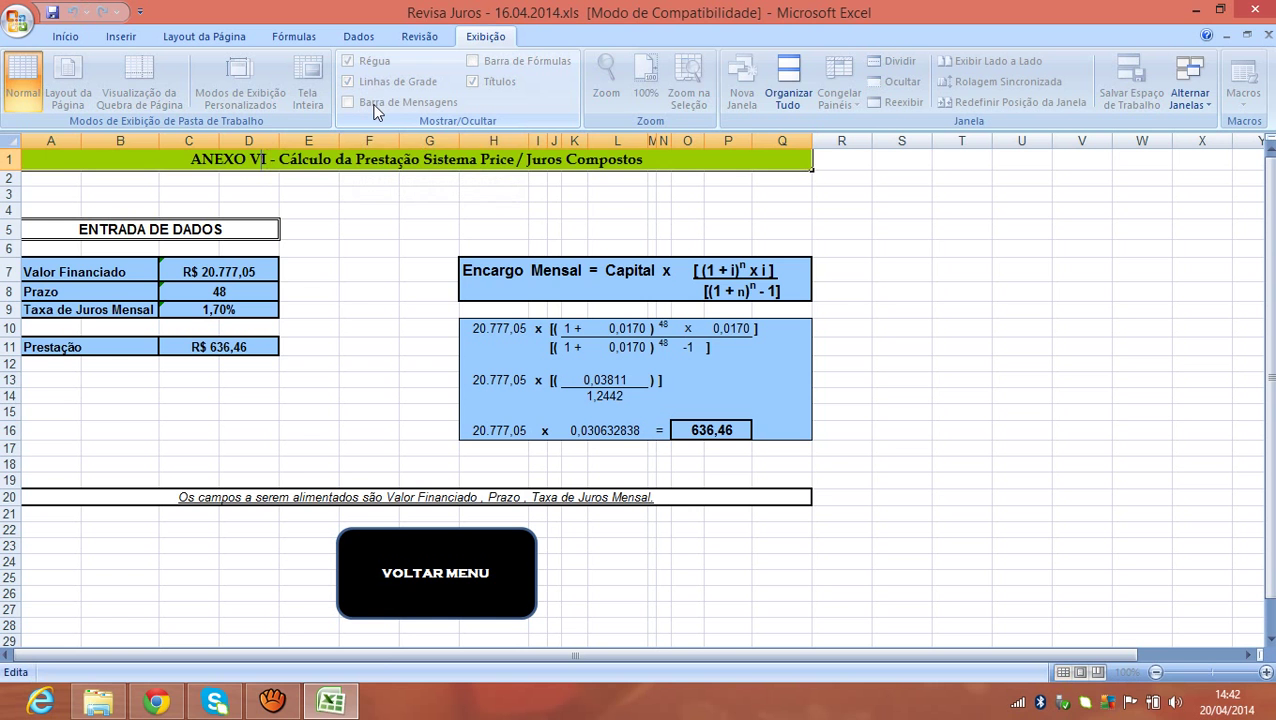
pyautogui.press('BackSpace')
pyautogui.press('Return')
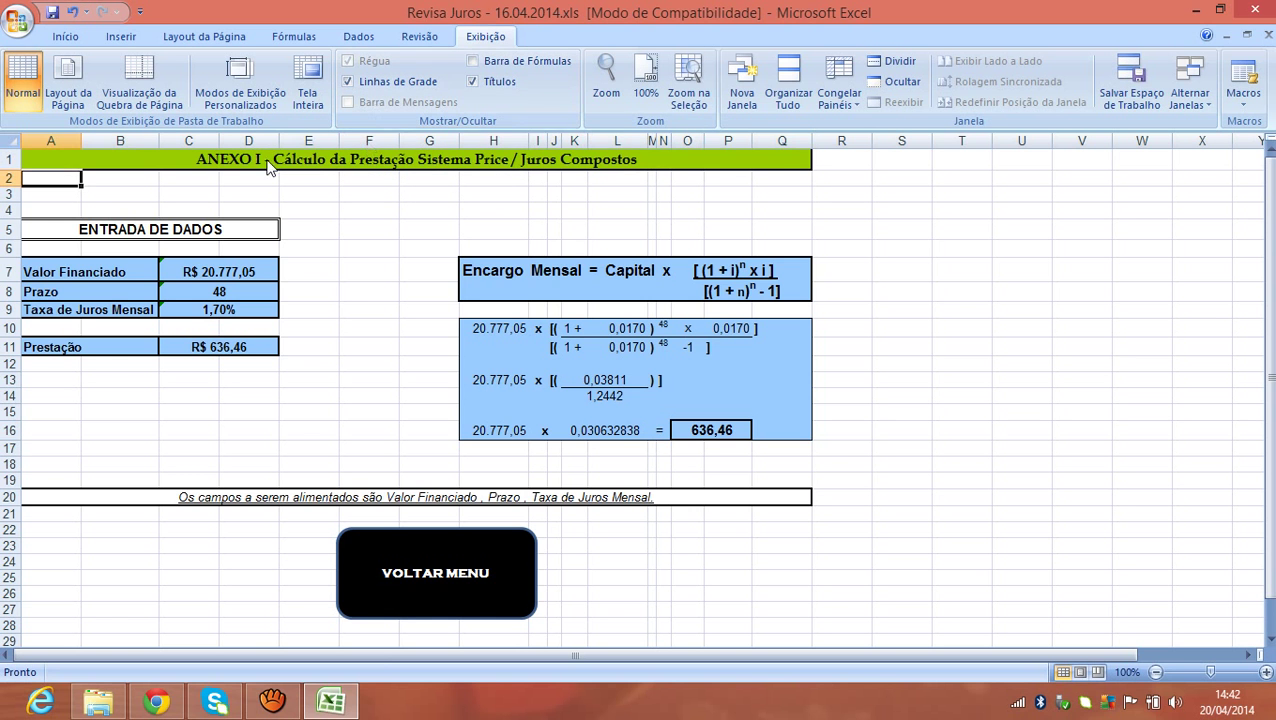
pyautogui.click(265, 158)
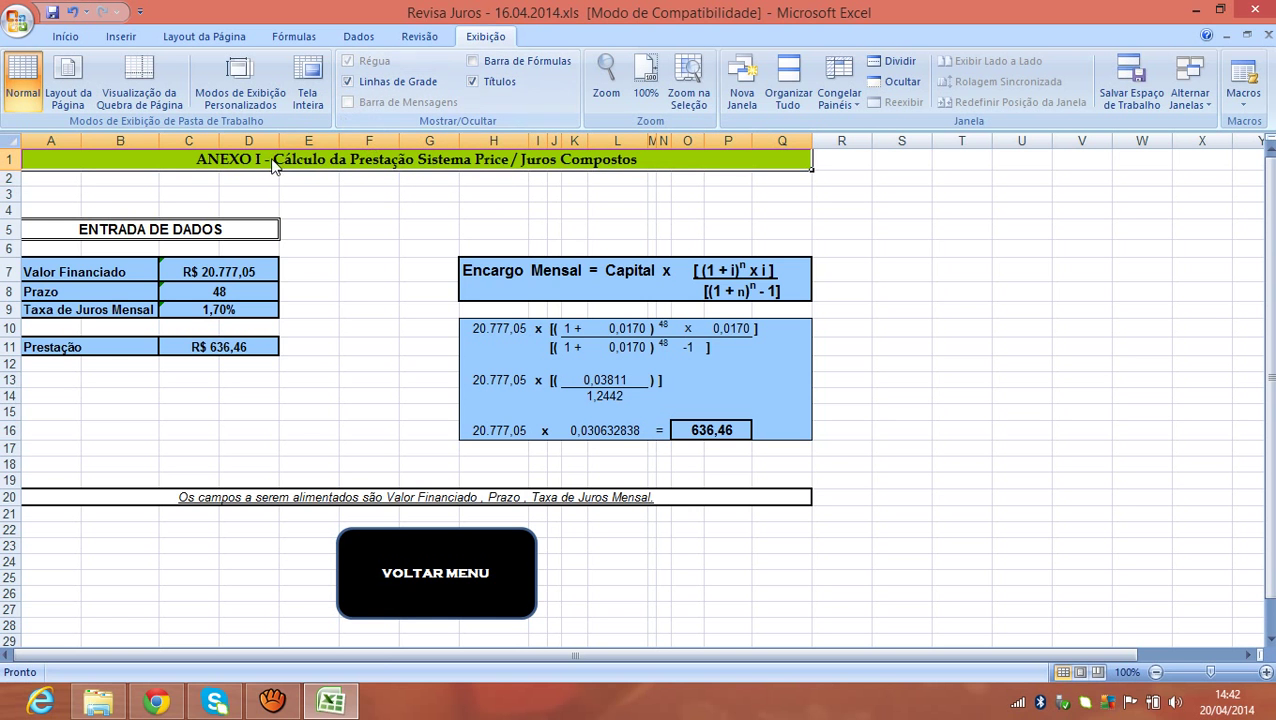
pyautogui.doubleClick(260, 158)
pyautogui.press('BackSpace')
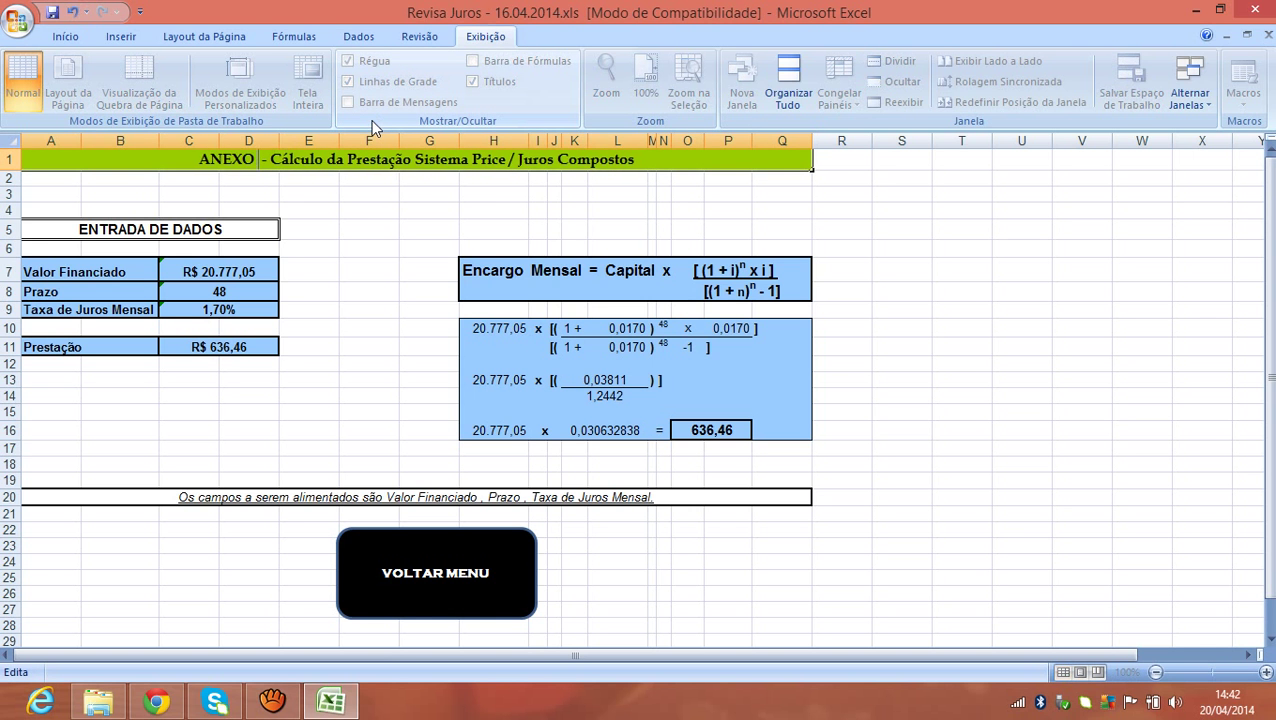
pyautogui.write('V')
pyautogui.press('Return')
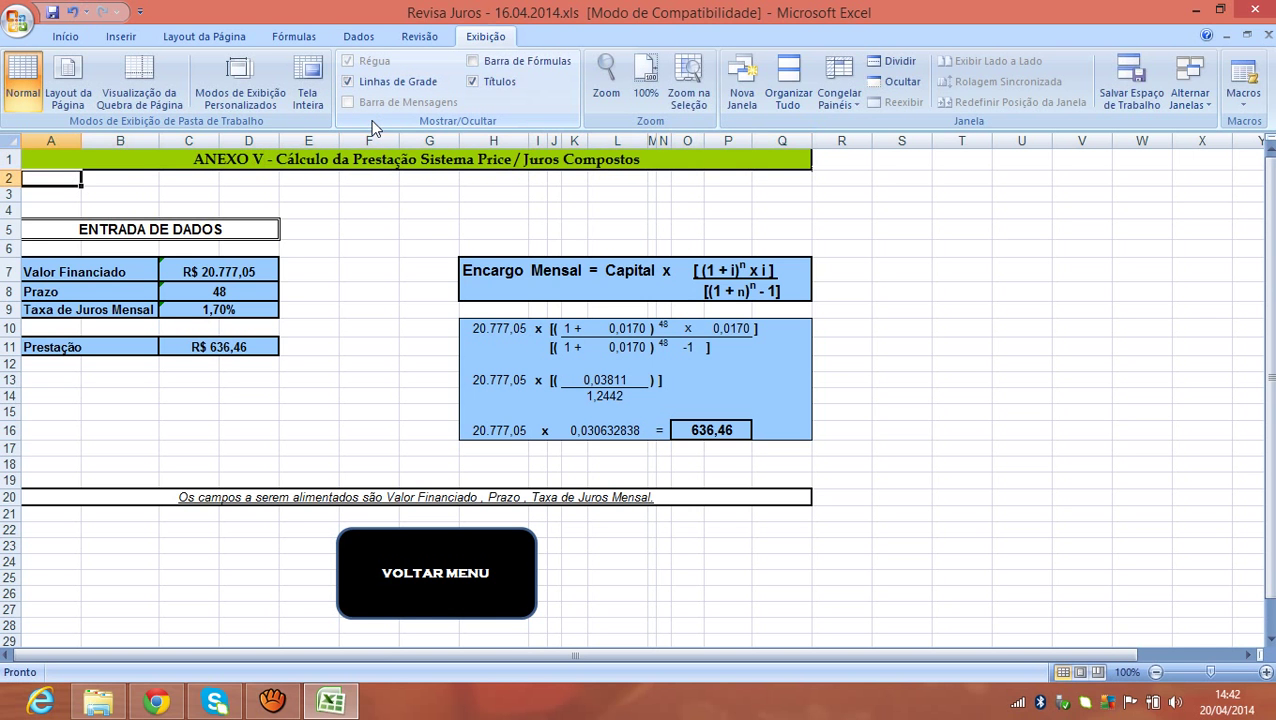
# Retitle the tariffs sheet from ANEXO VII to ANEXO VI.
pyautogui.click(387, 565)
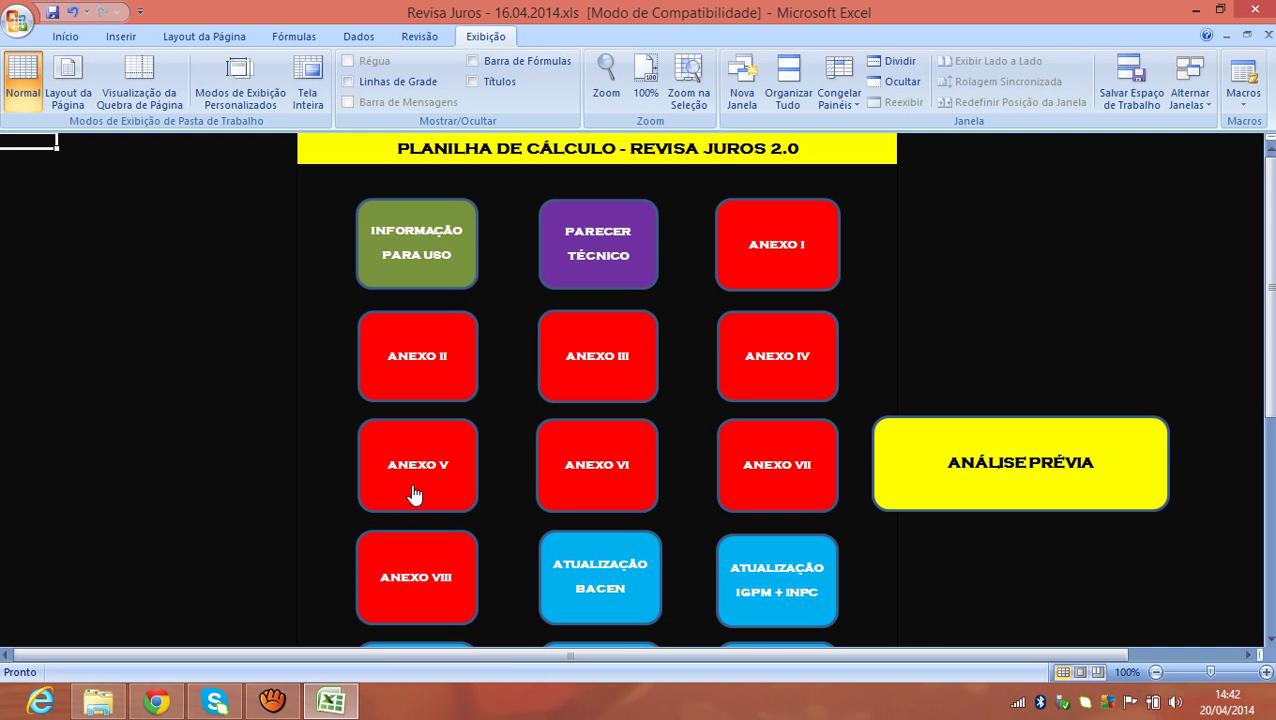
pyautogui.click(722, 479)
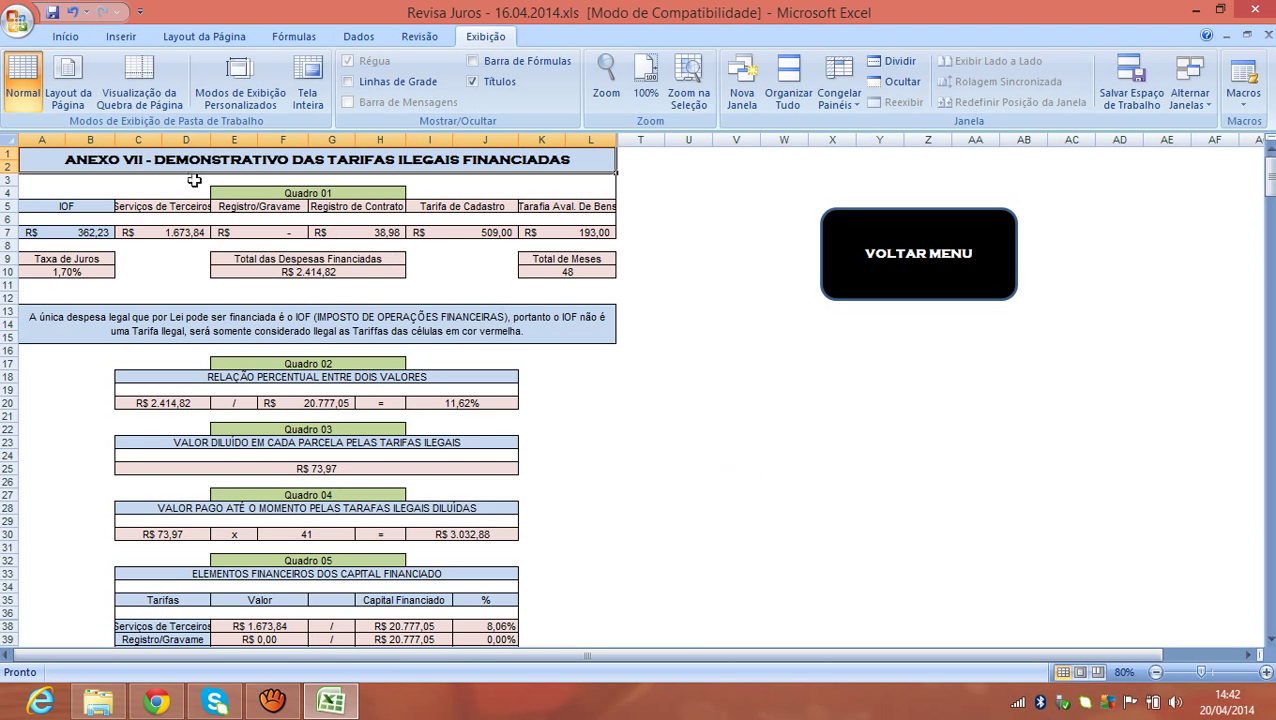
pyautogui.doubleClick(144, 160)
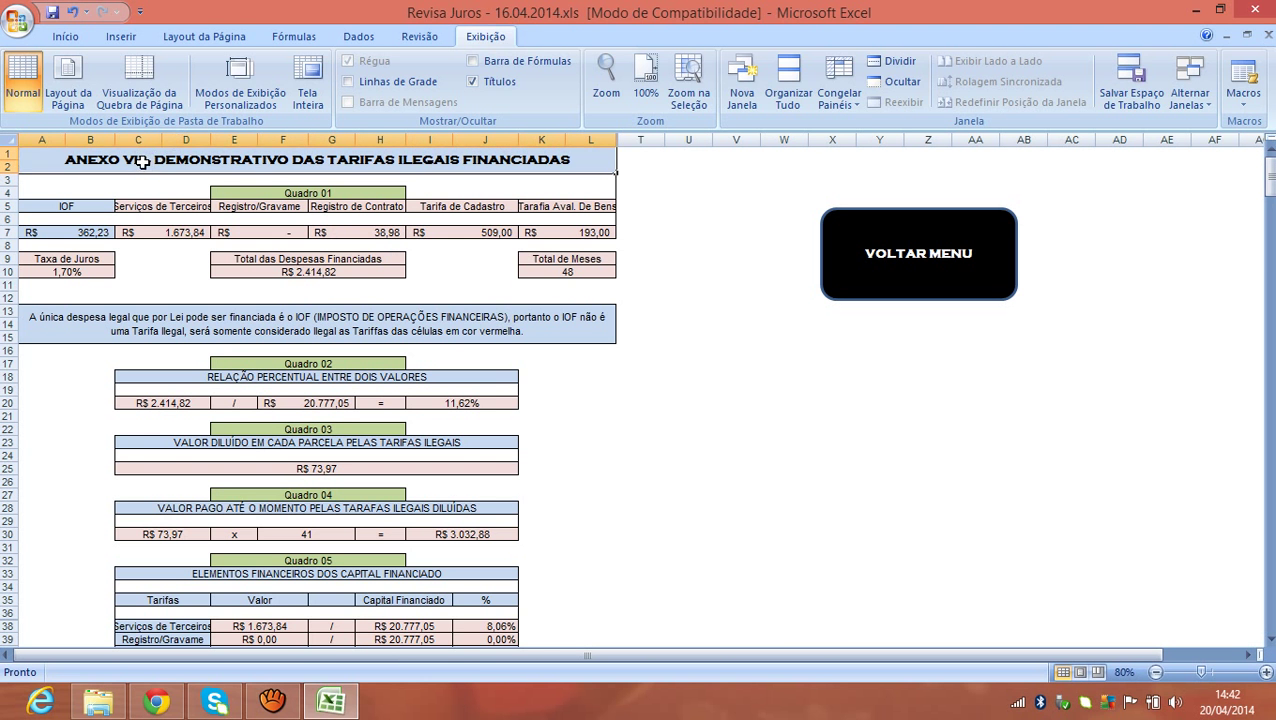
pyautogui.press('BackSpace')
pyautogui.press('Return')
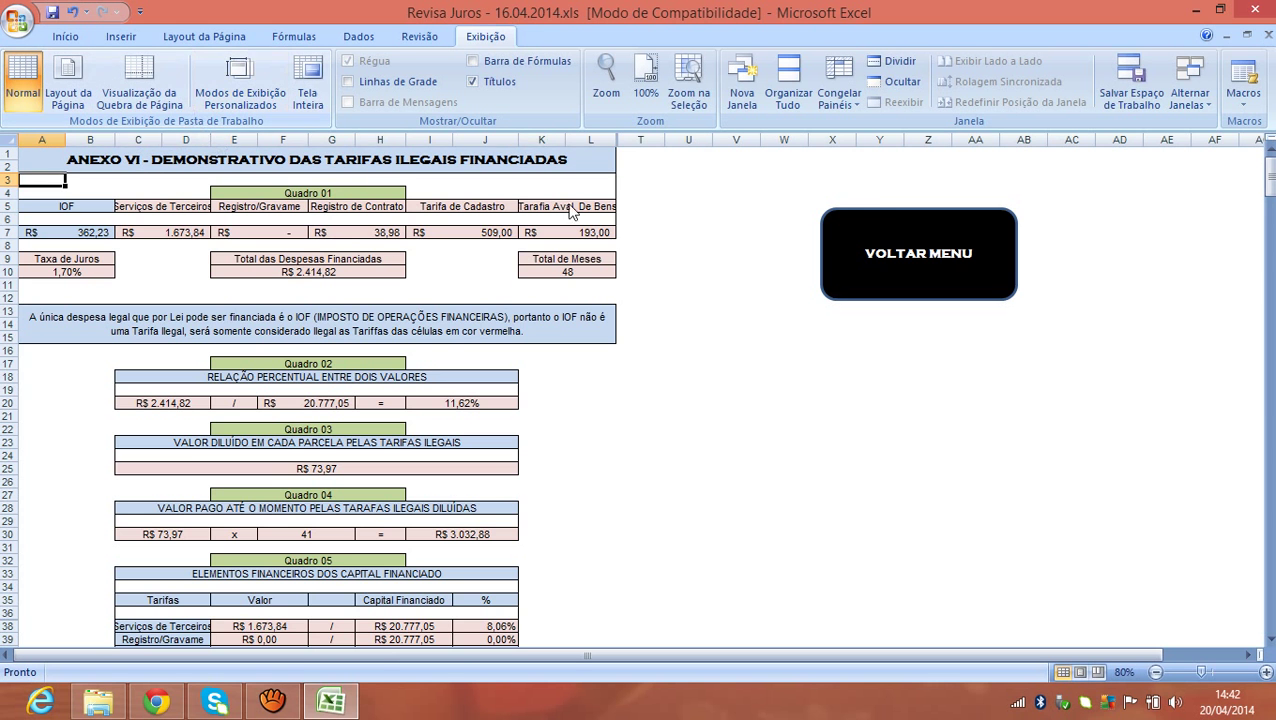
# Retitle the ANEXO VIII sheet to ANEXO VII and return to the menu.
pyautogui.click(888, 227)
pyautogui.click(447, 578)
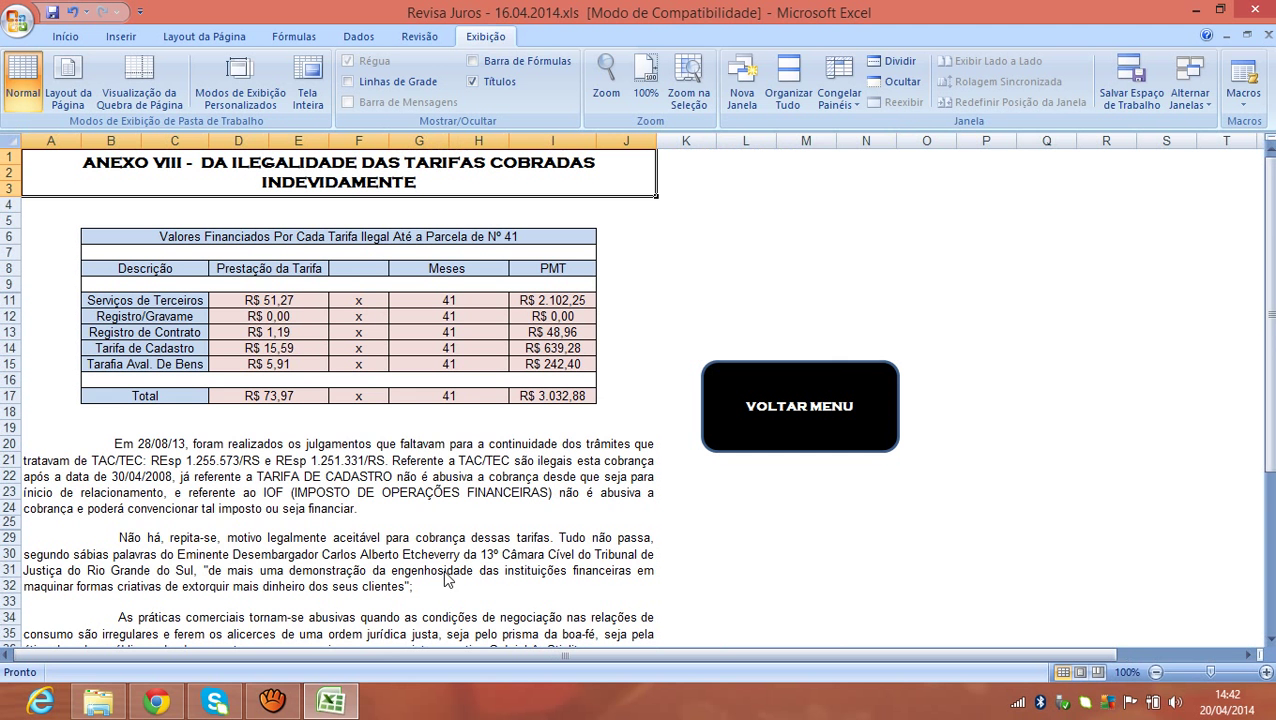
pyautogui.doubleClick(182, 161)
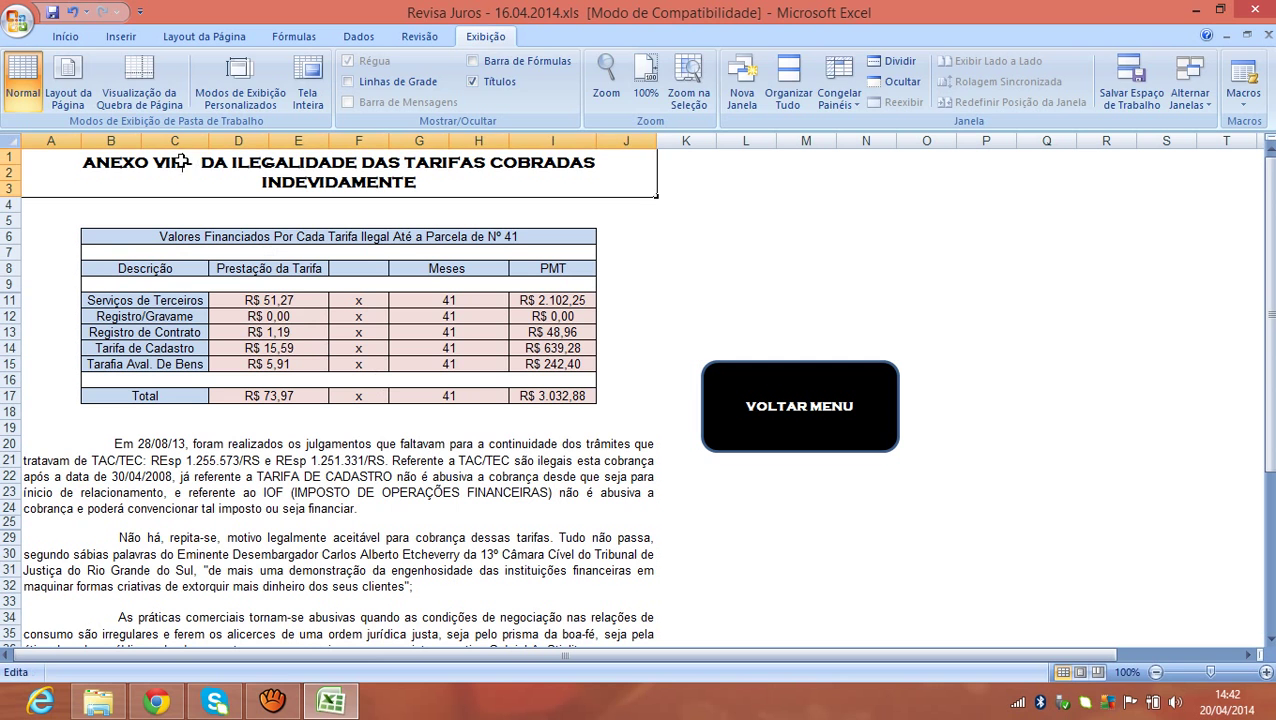
pyautogui.press('BackSpace')
pyautogui.press('Return')
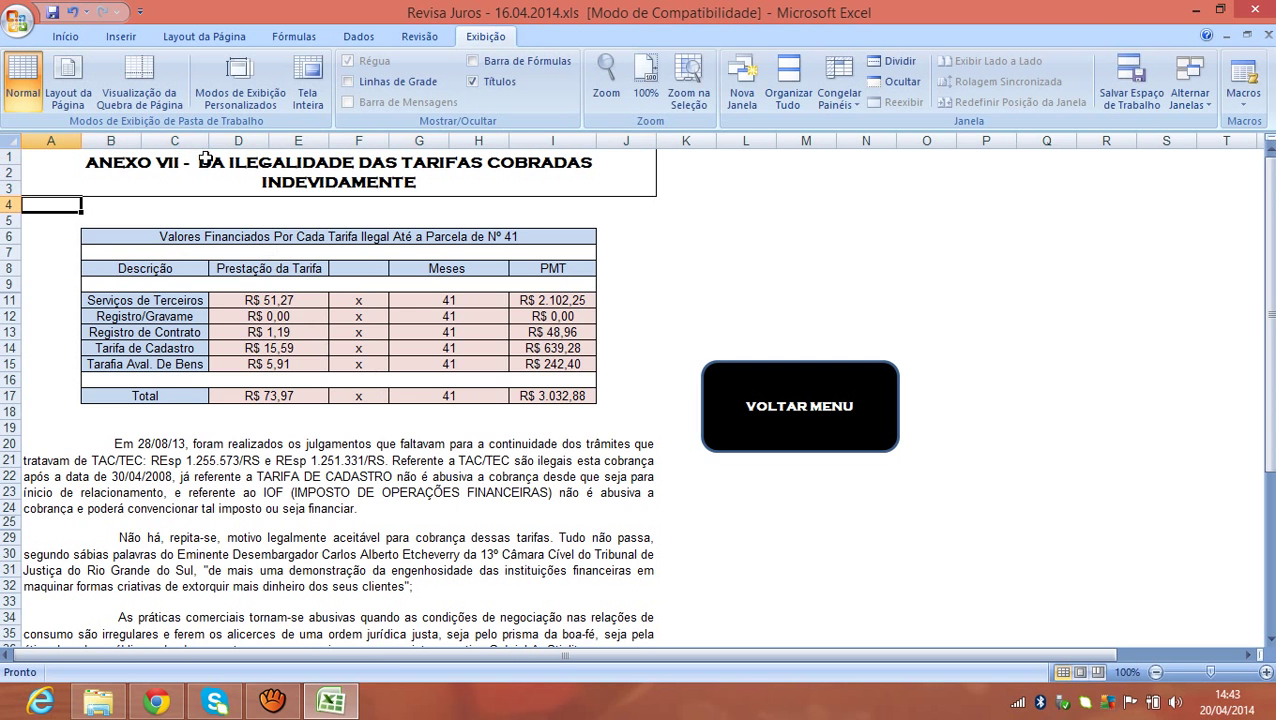
pyautogui.click(781, 416)
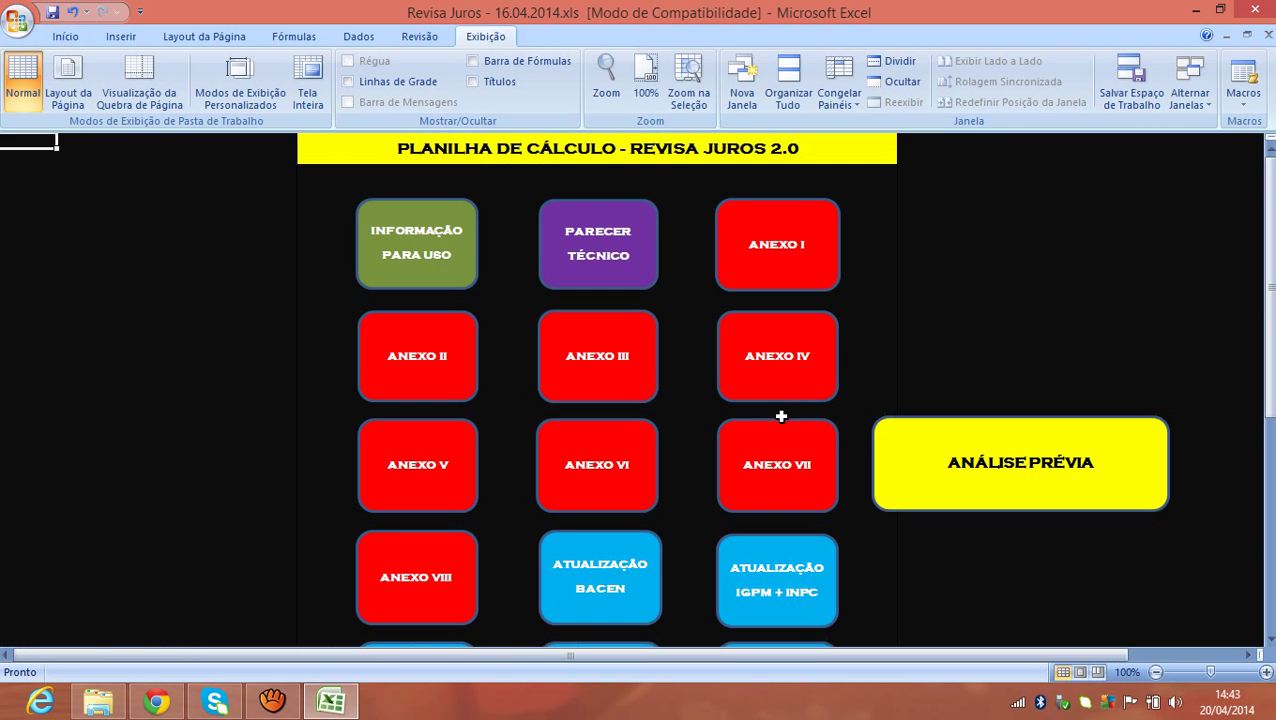
# Rename the summary sheet's Anexo IX title to Anexo VIII.
pyautogui.click(944, 452)
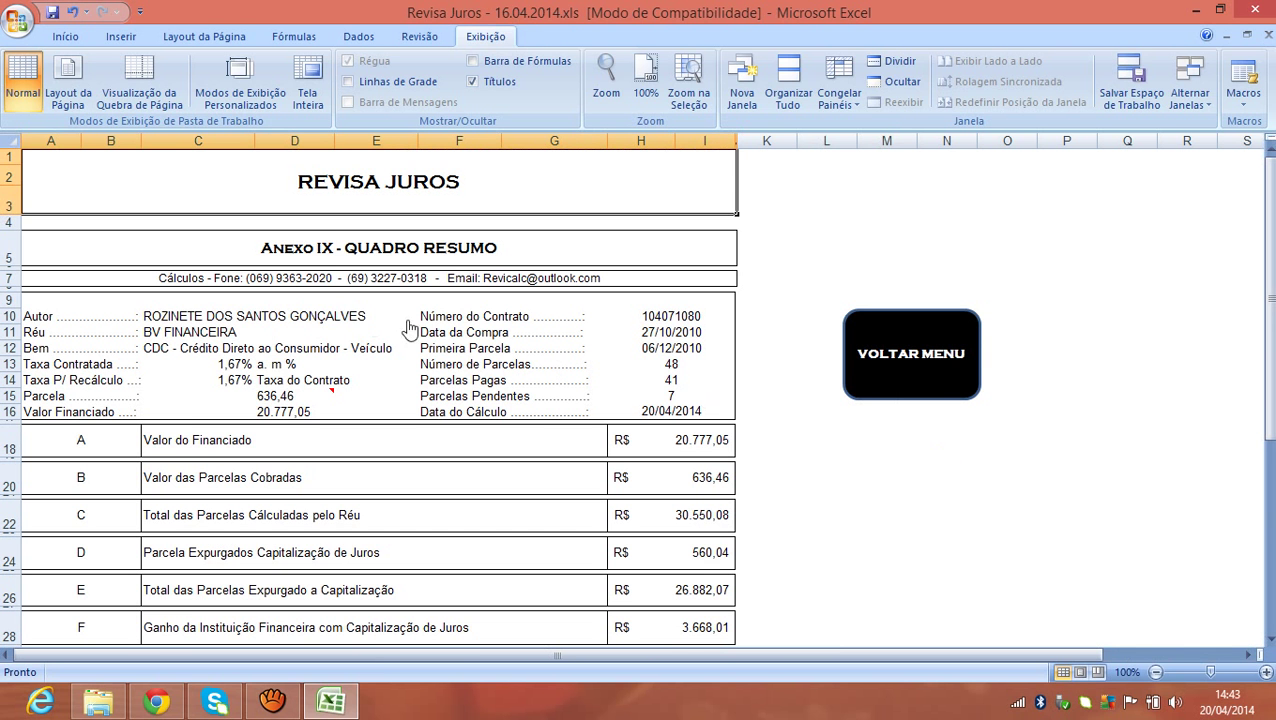
pyautogui.doubleClick(330, 246)
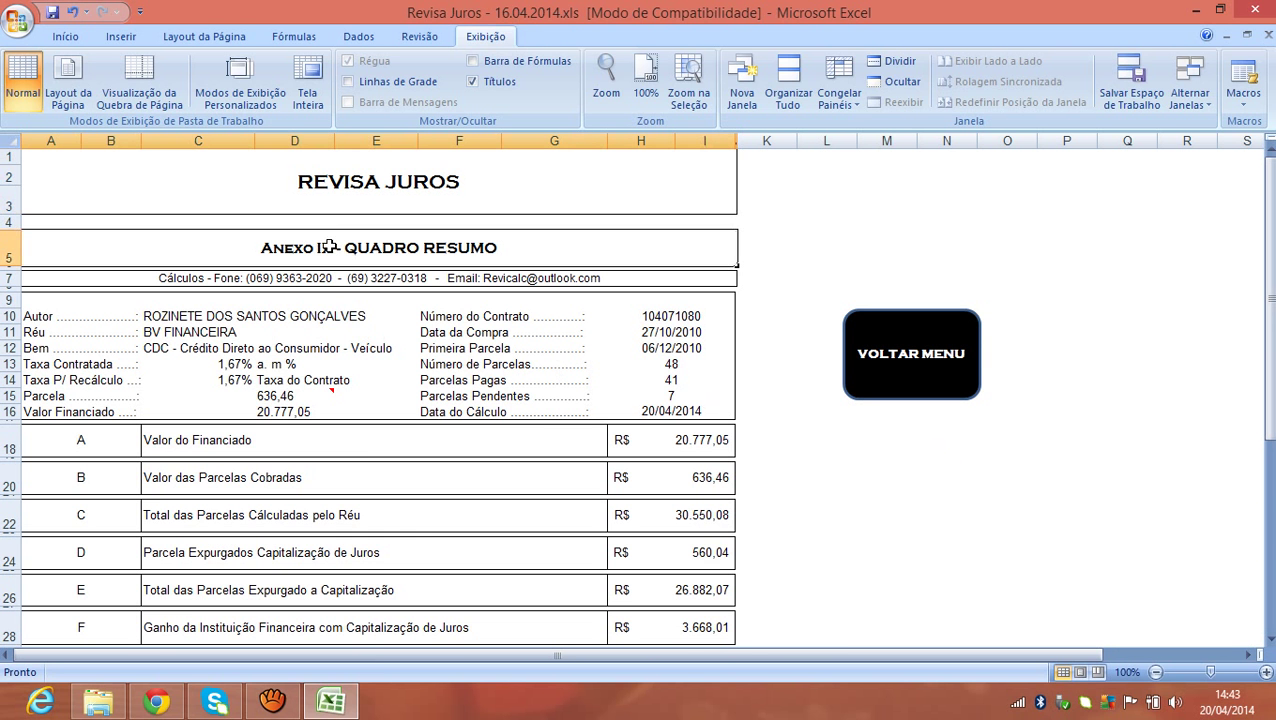
pyautogui.press('BackSpace')
pyautogui.press('BackSpace')
pyautogui.write('VIII')
pyautogui.press('Return')
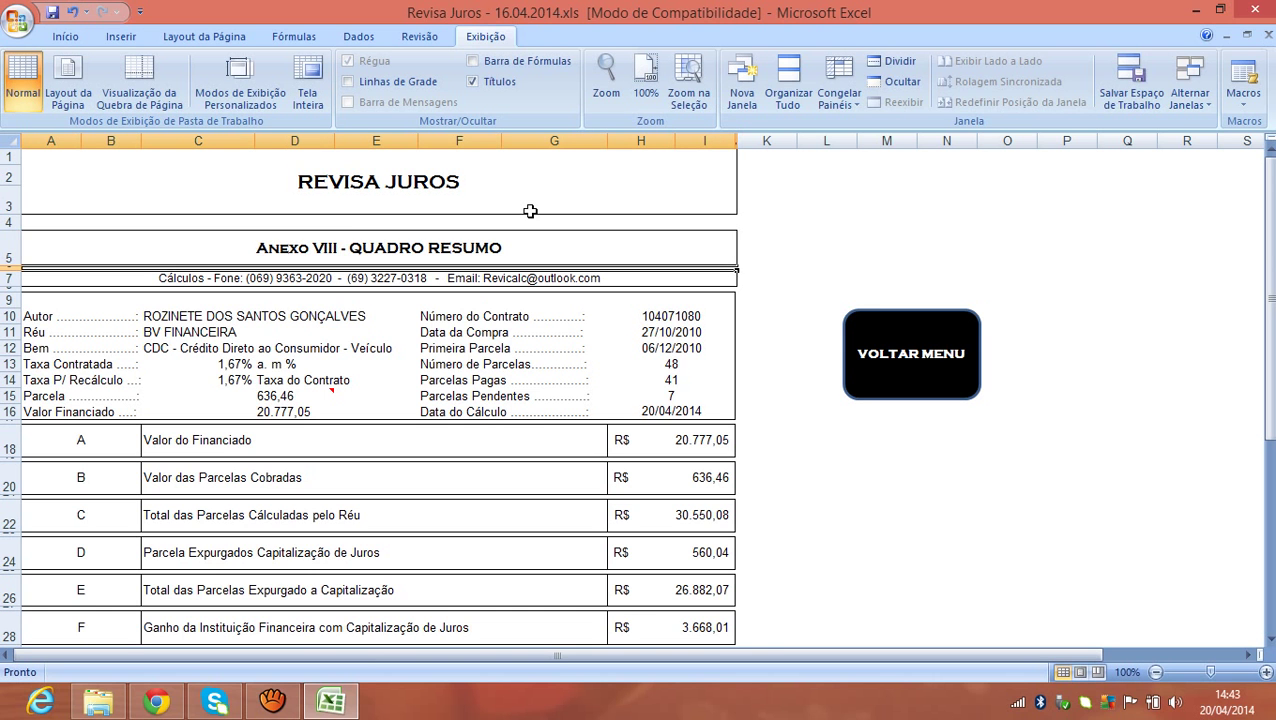
# Set the row 5 heading to 'ANÁLISE PRÉVIA - SEM VALOR JURÍDICO'.
pyautogui.click(536, 245)
pyautogui.click(407, 190)
pyautogui.click(430, 247)
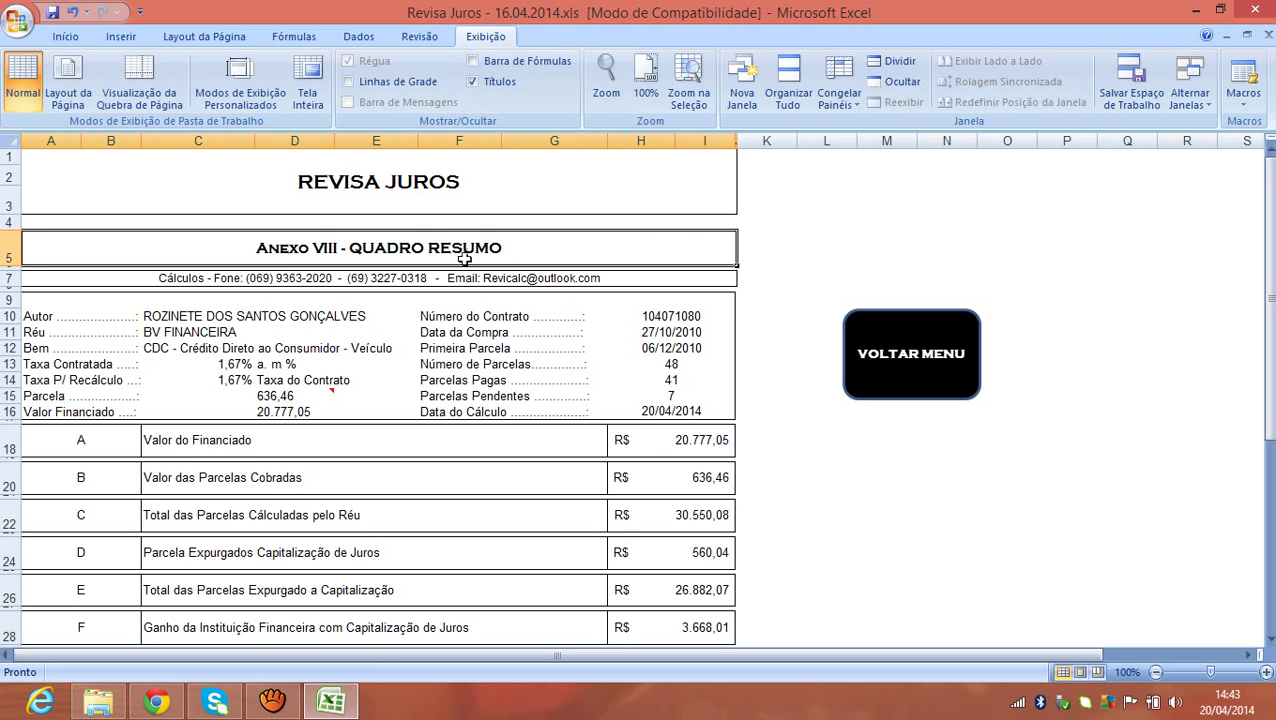
pyautogui.write('AN')
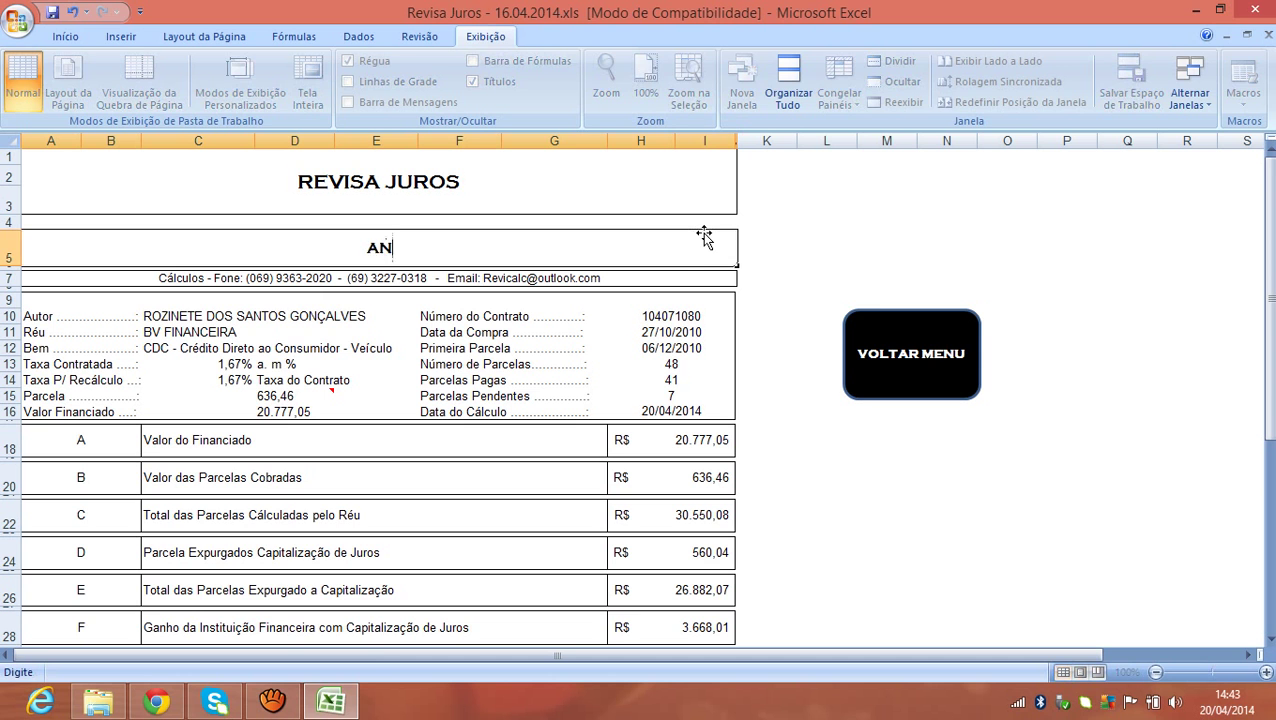
pyautogui.write('ÁLISE PRÉVIA -')
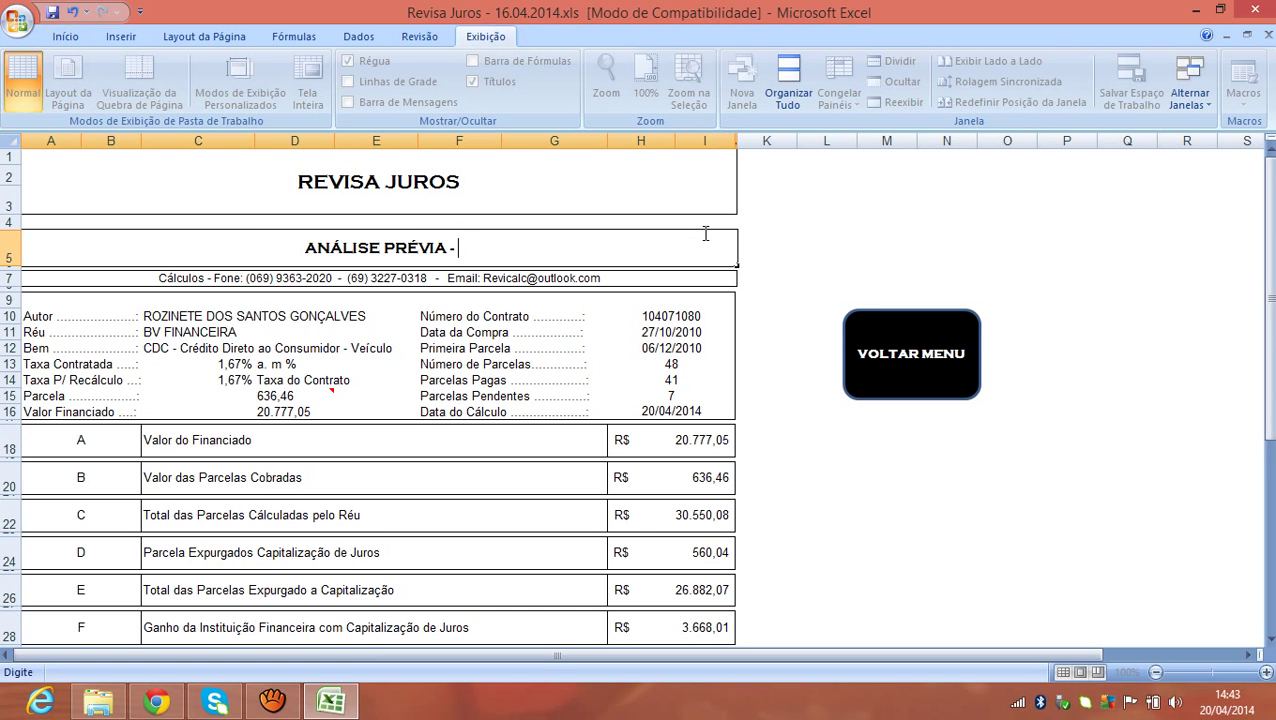
pyautogui.write(' SEM VAL')
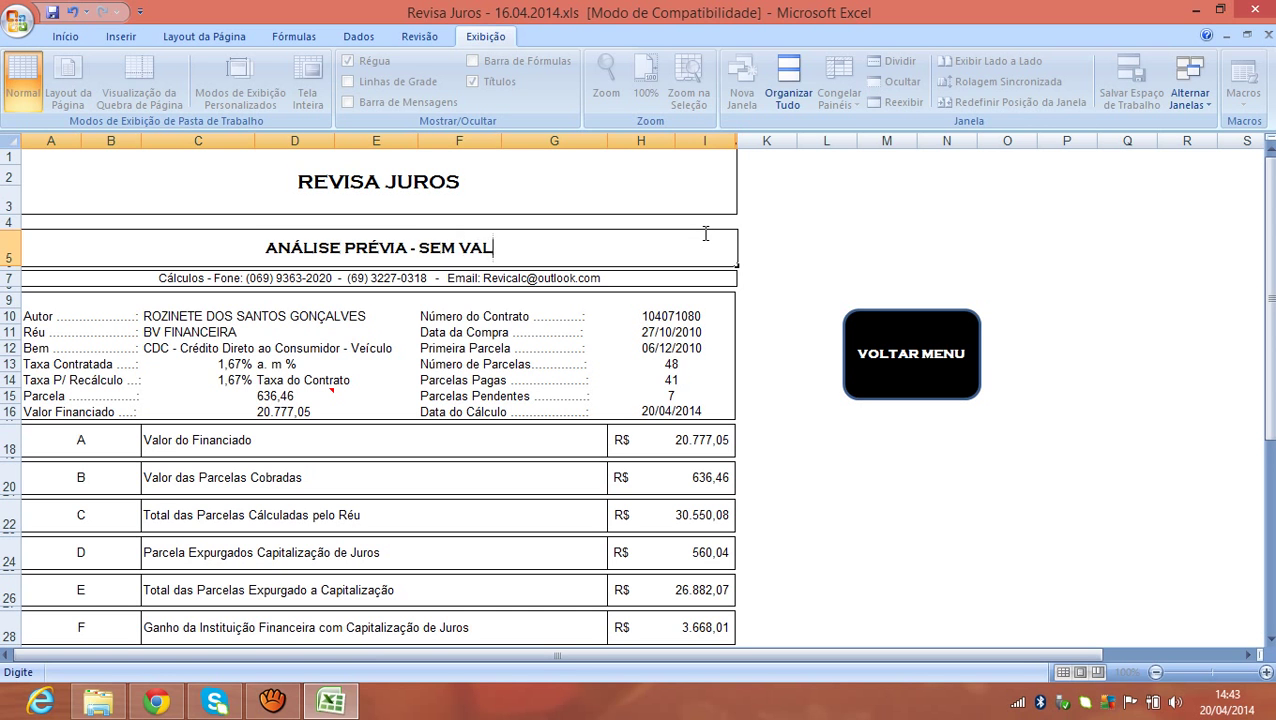
pyautogui.write('OR JURÚID')
pyautogui.press('BackSpace')
pyautogui.press('BackSpace')
pyautogui.press('BackSpace')
pyautogui.write('ÍDICO')
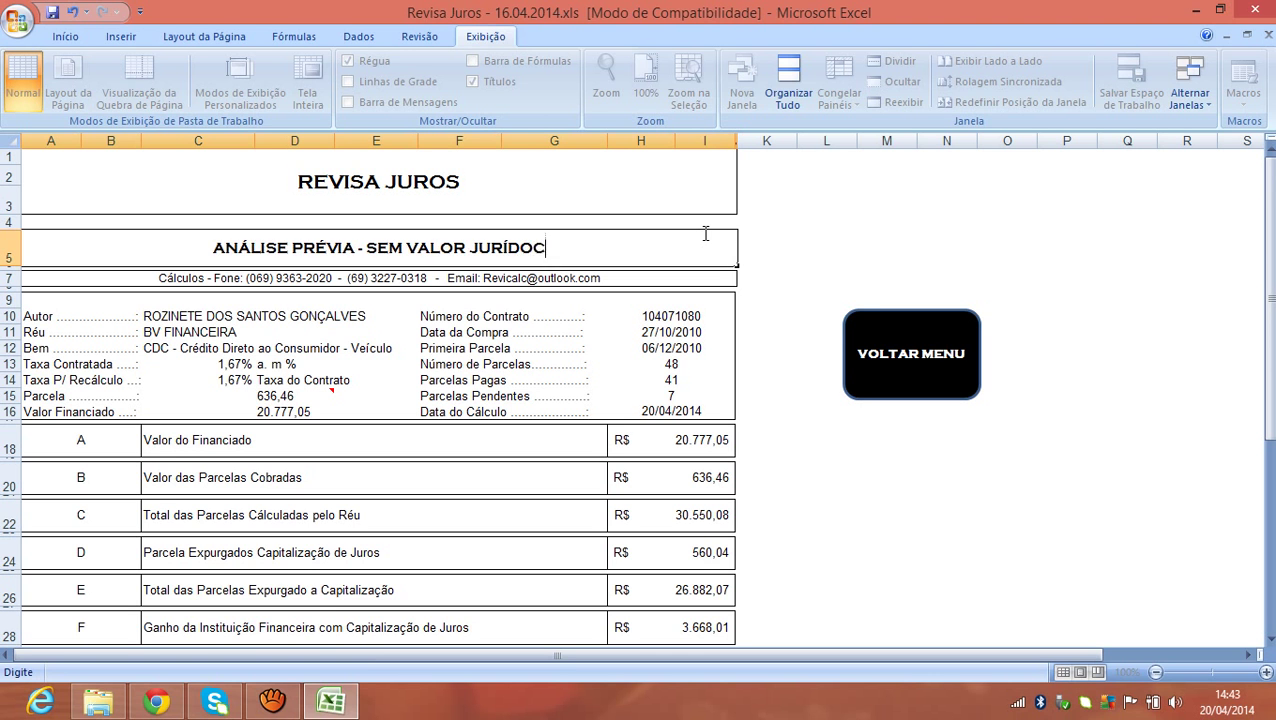
pyautogui.press('BackSpace')
pyautogui.press('BackSpace')
pyautogui.press('BackSpace')
pyautogui.press('BackSpace')
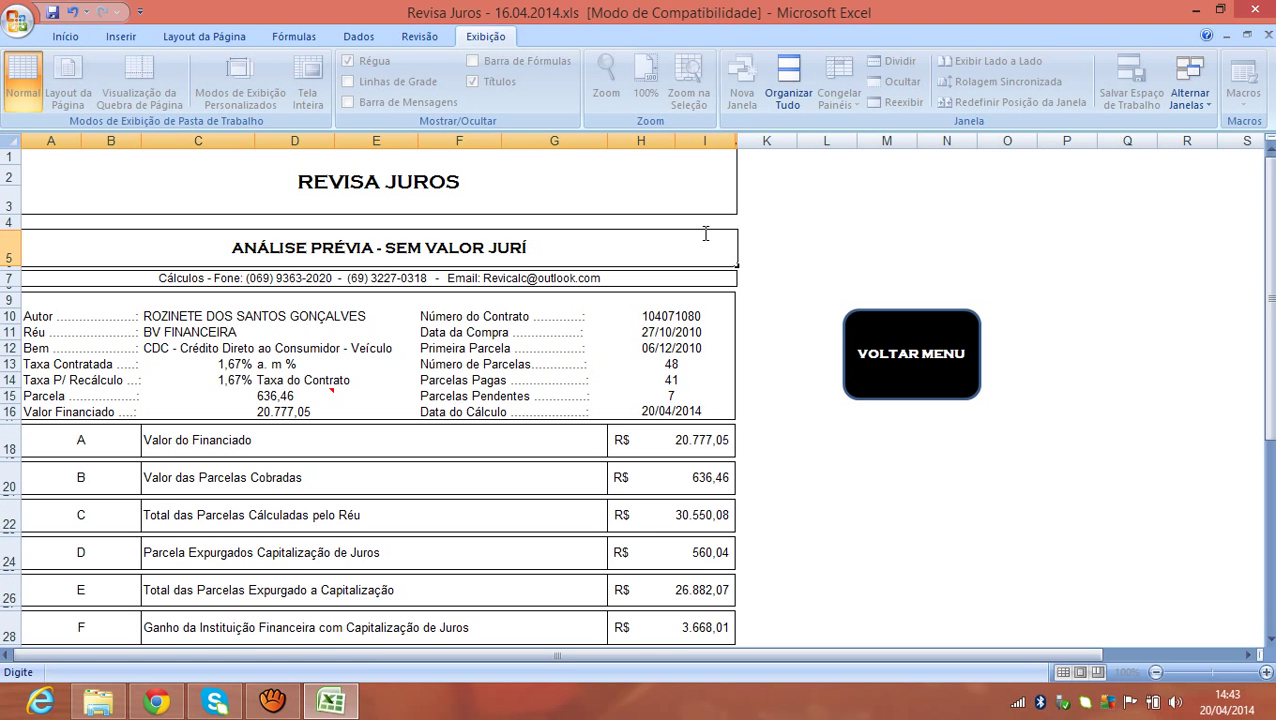
pyautogui.write('DICO')
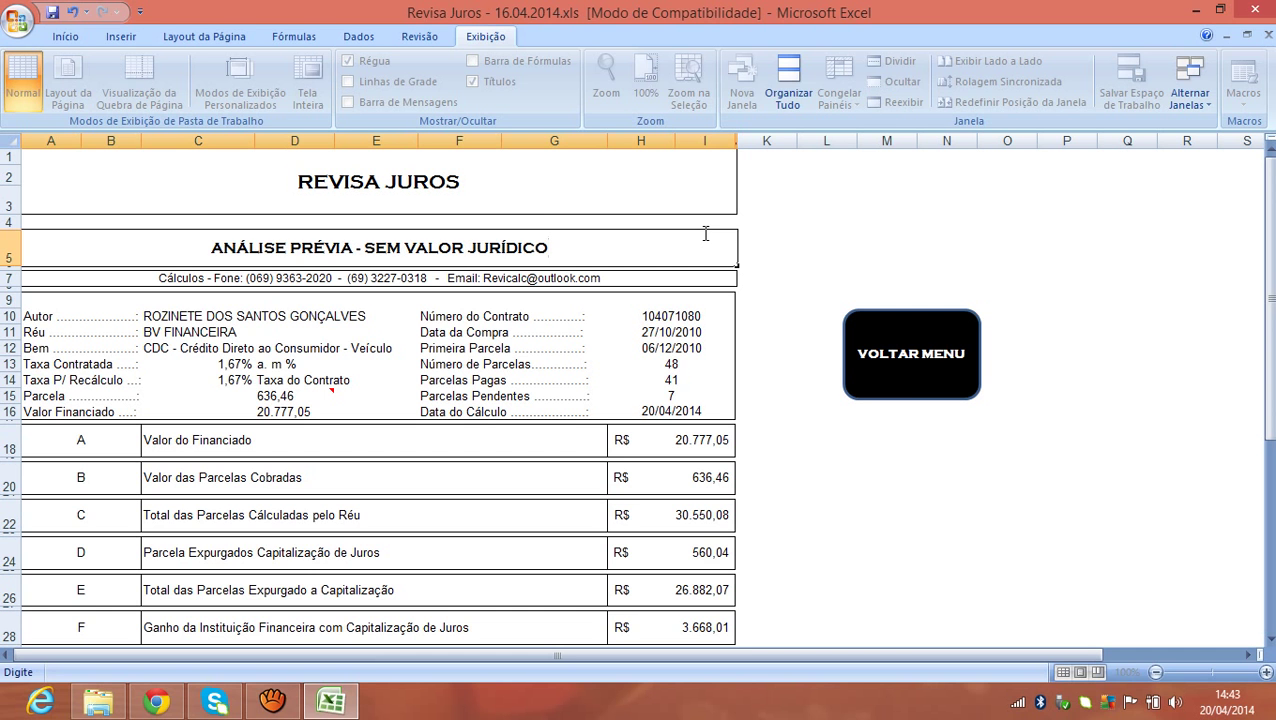
pyautogui.press('Return')
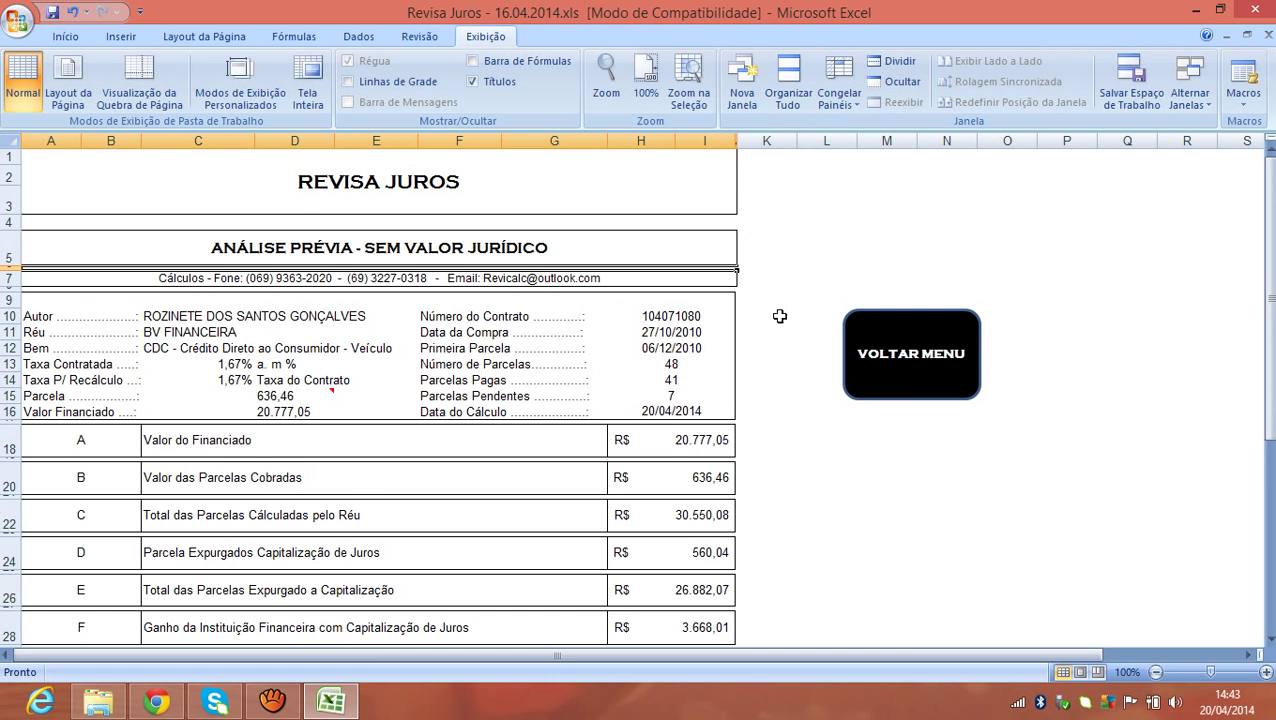
# Check the row 5 heading and return to the MENU sheet.
pyautogui.moveTo(1270, 327)
pyautogui.mouseDown()
pyautogui.moveTo(1272, 394)
pyautogui.moveTo(1270, 327)
pyautogui.mouseUp()
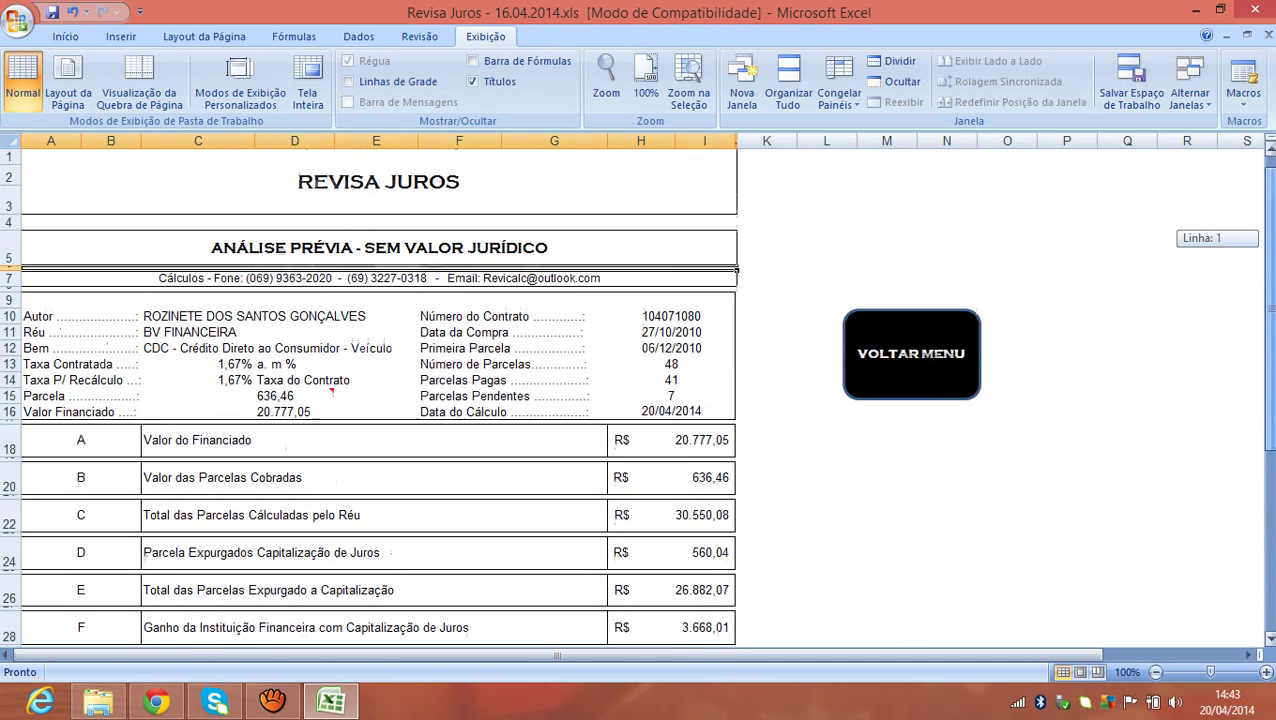
pyautogui.click(694, 235)
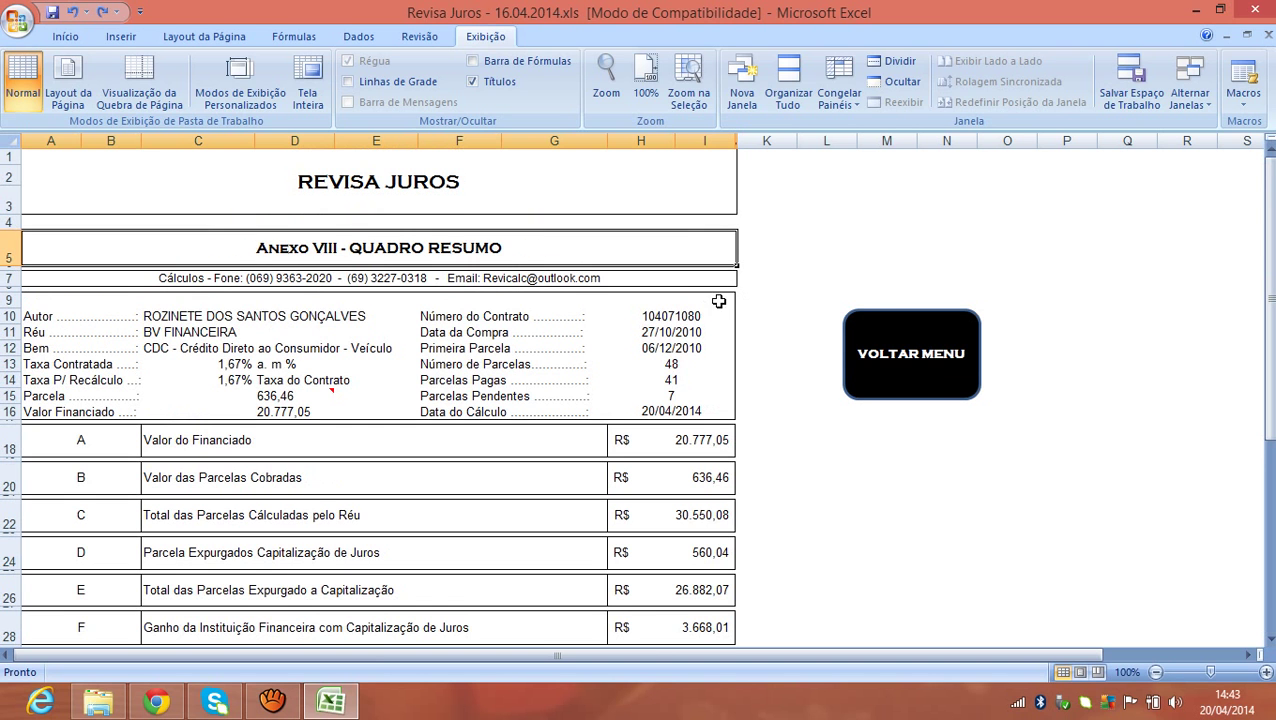
pyautogui.click(861, 336)
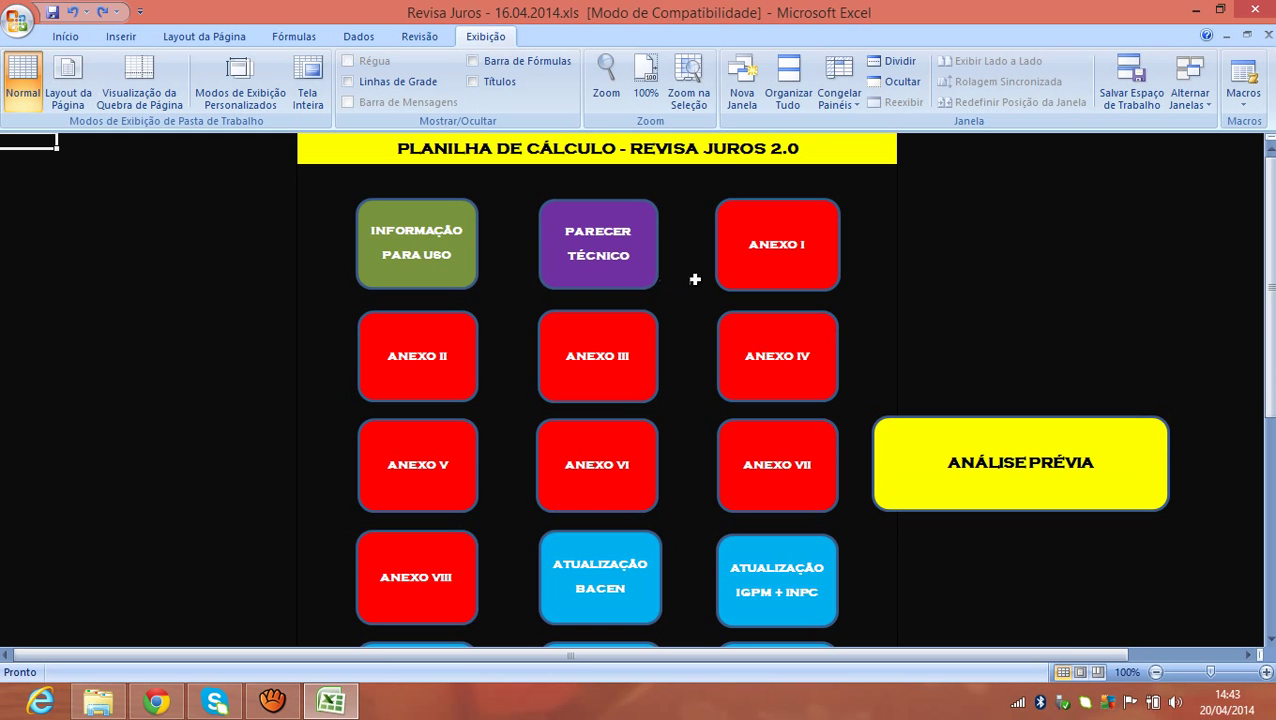
# On the Parecer Técnico sheet, change Nº Parcelas Pagas from 41 to 30.
pyautogui.click(645, 270)
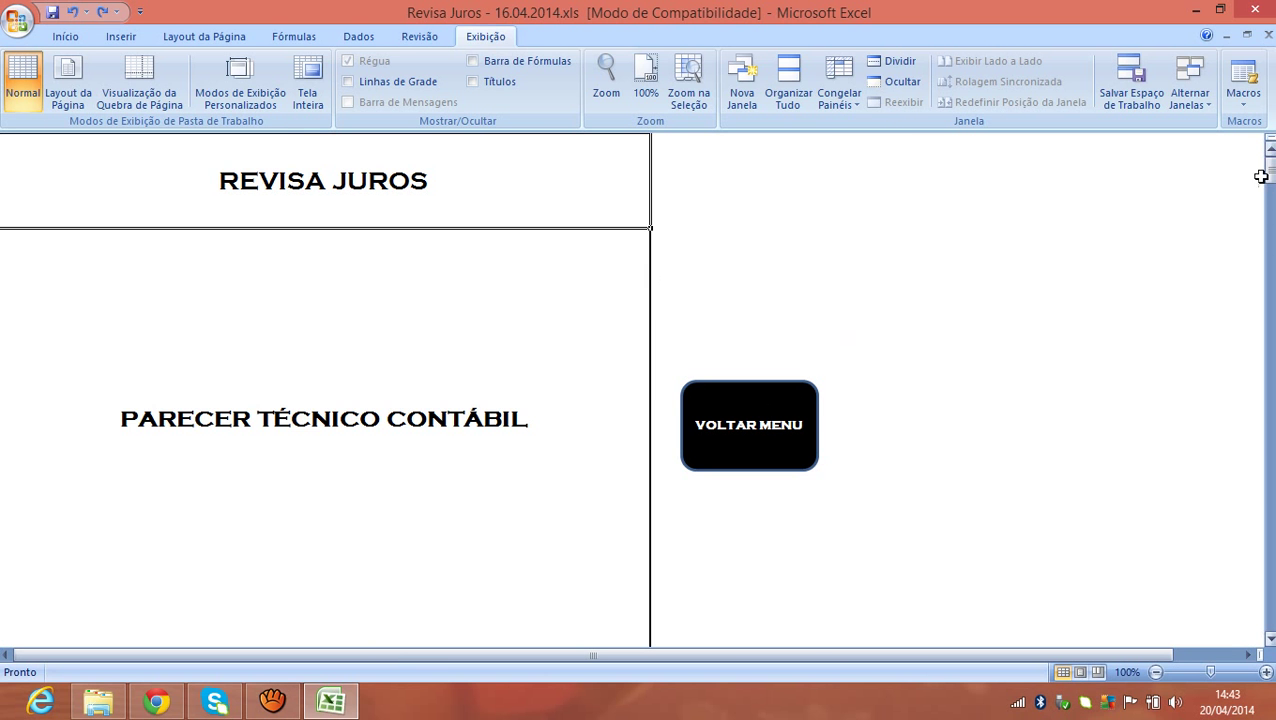
pyautogui.moveTo(1270, 174); pyautogui.dragTo(1272, 235)
pyautogui.click(625, 258)
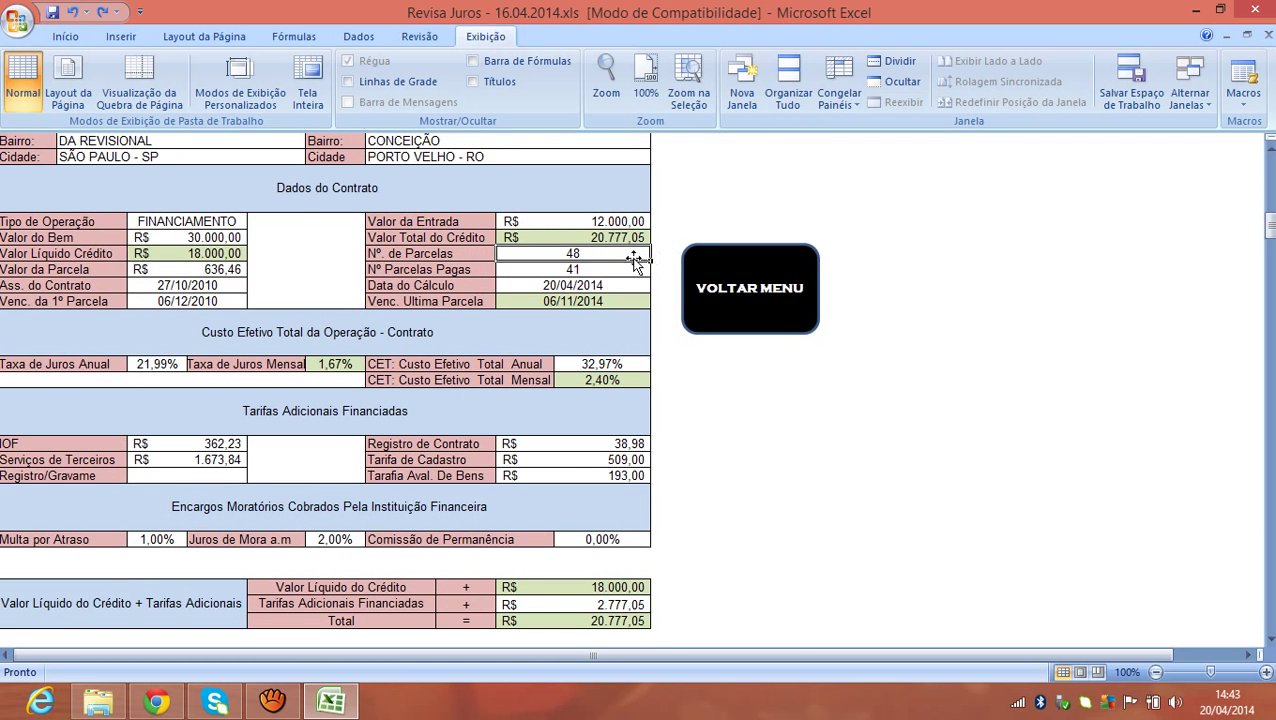
pyautogui.click(628, 269)
pyautogui.write('30')
pyautogui.press('Return')
# Review the recalculated R$ 4.354,90 balance, the 9.799,88 contract balance and the Reparcelamento Saldo Devedor section.
pyautogui.moveTo(1271, 226); pyautogui.dragTo(1260, 285)
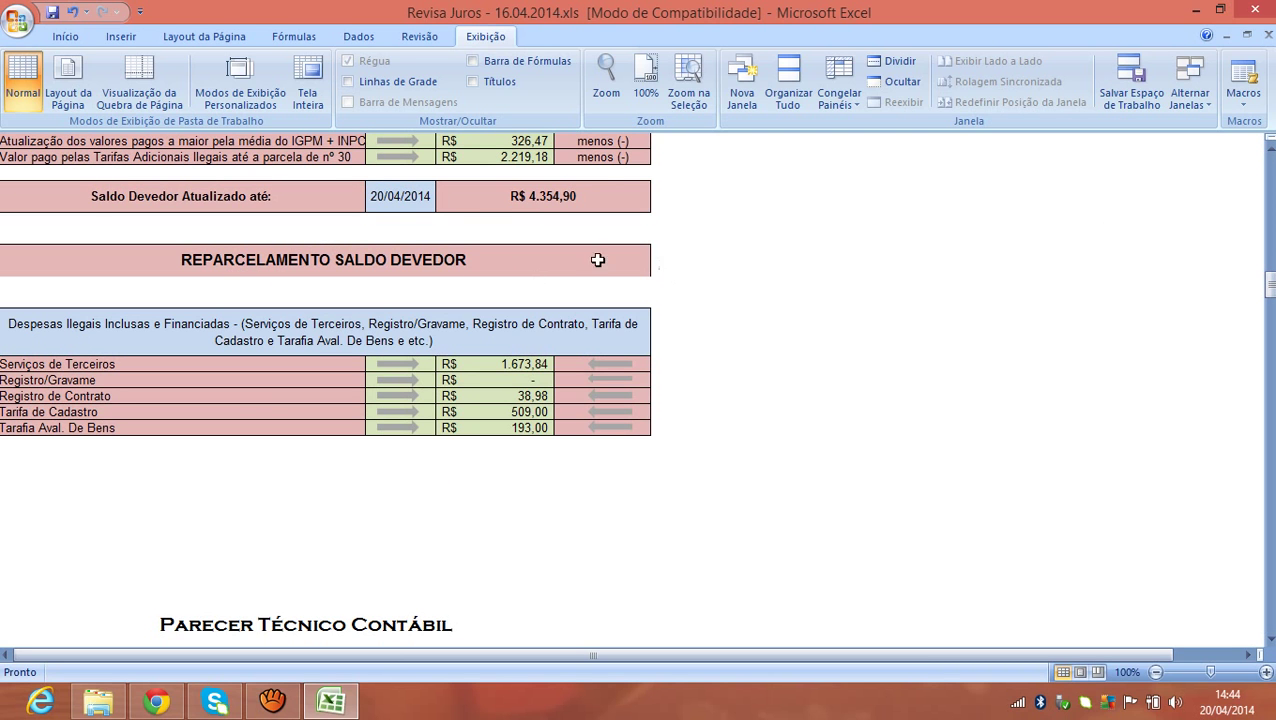
pyautogui.click(383, 261)
pyautogui.click(505, 205)
pyautogui.moveTo(1268, 290)
pyautogui.mouseDown()
pyautogui.moveTo(1270, 198)
pyautogui.moveTo(1272, 282)
pyautogui.mouseUp()
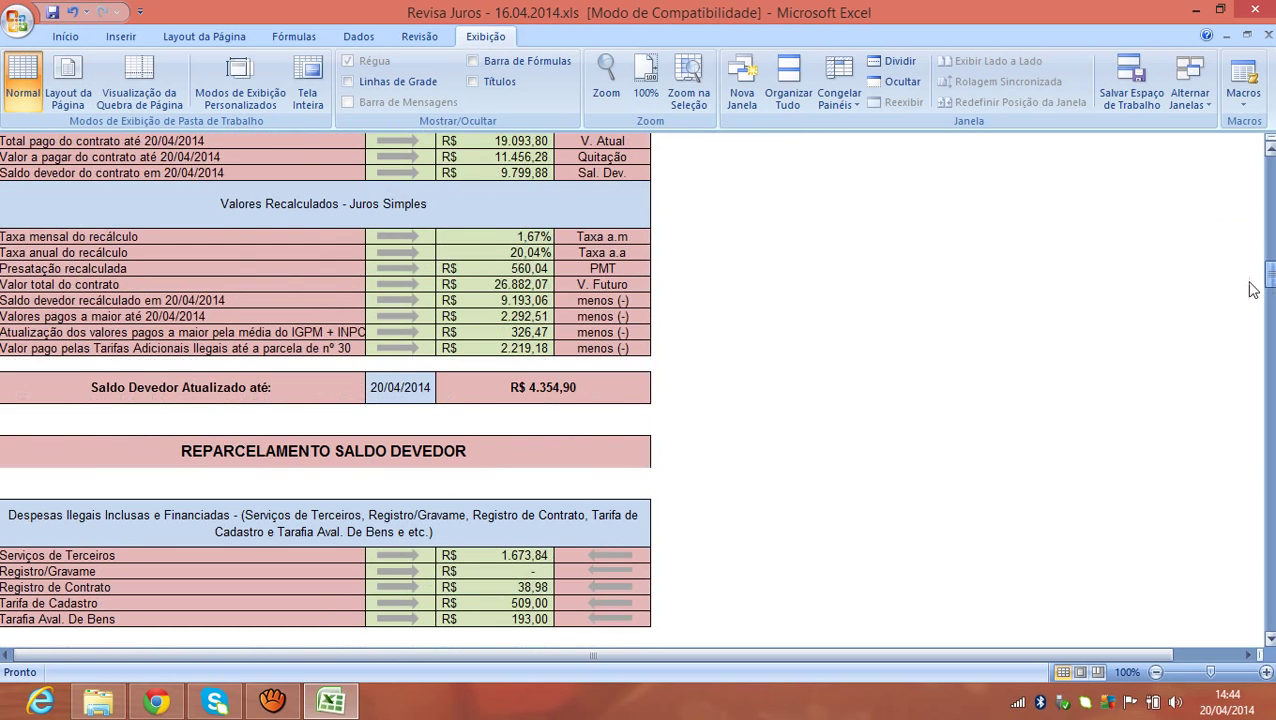
pyautogui.click(604, 390)
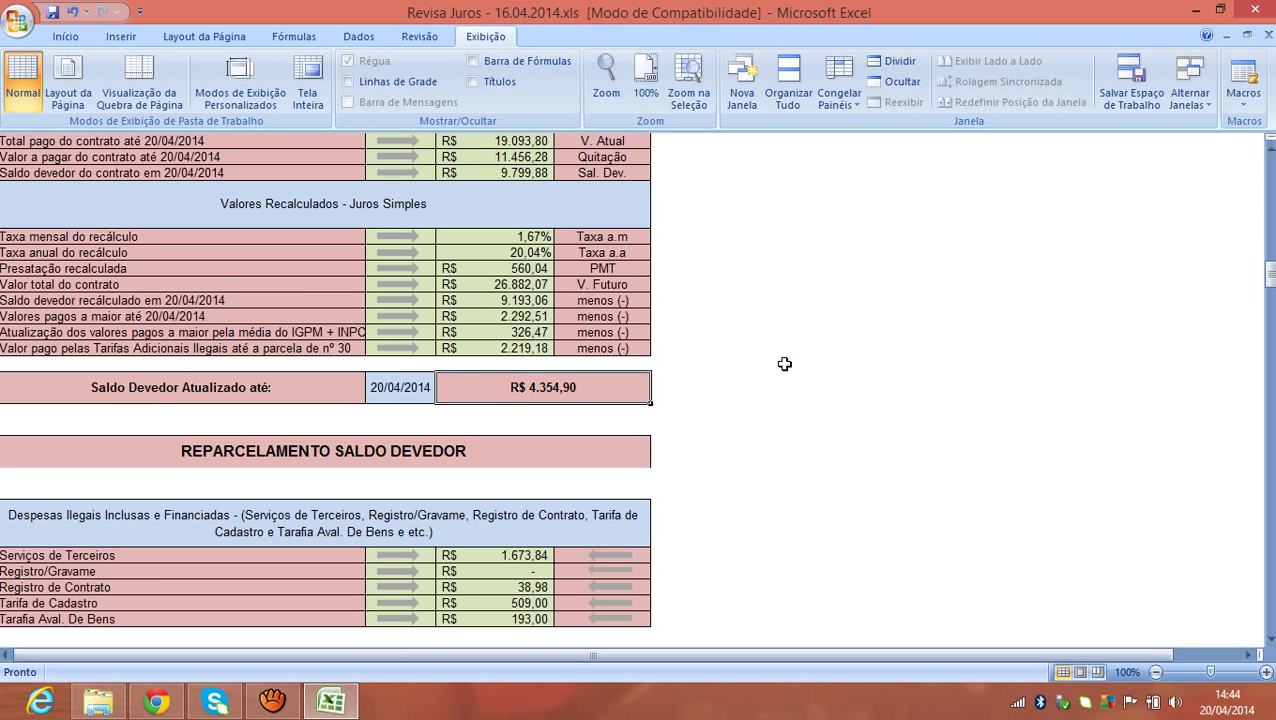
pyautogui.moveTo(1270, 275); pyautogui.dragTo(1270, 263)
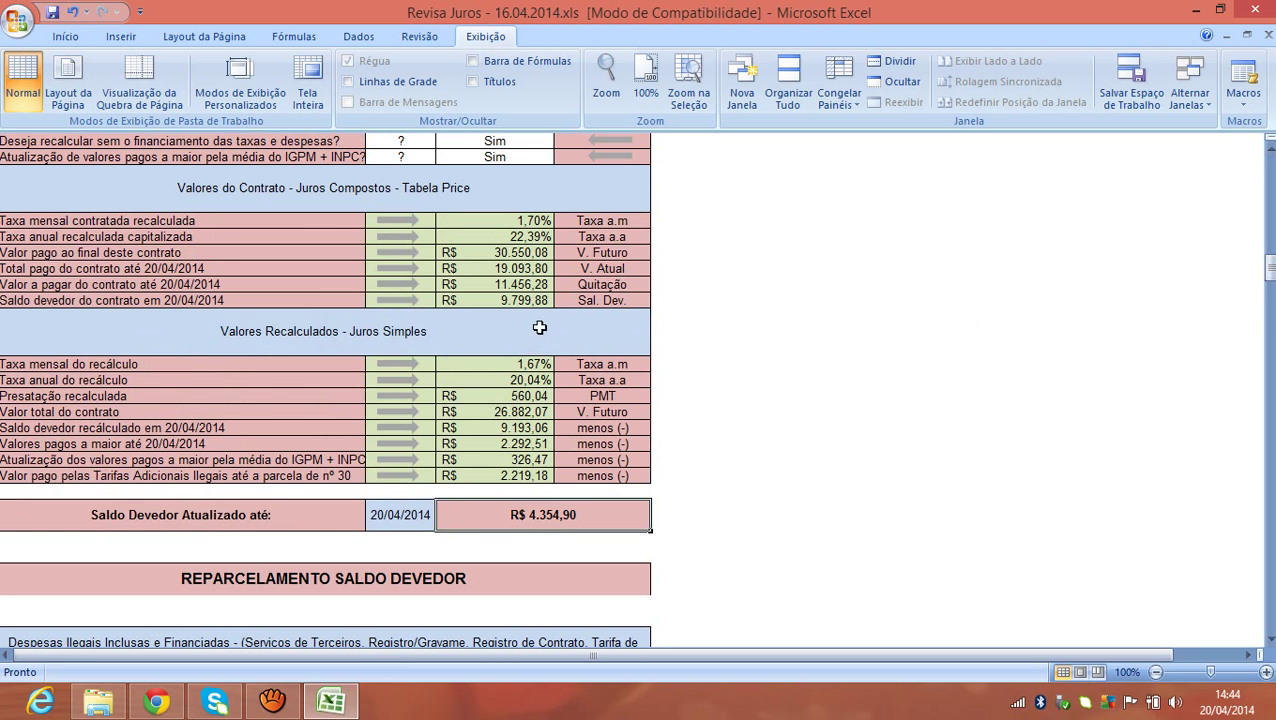
pyautogui.click(486, 299)
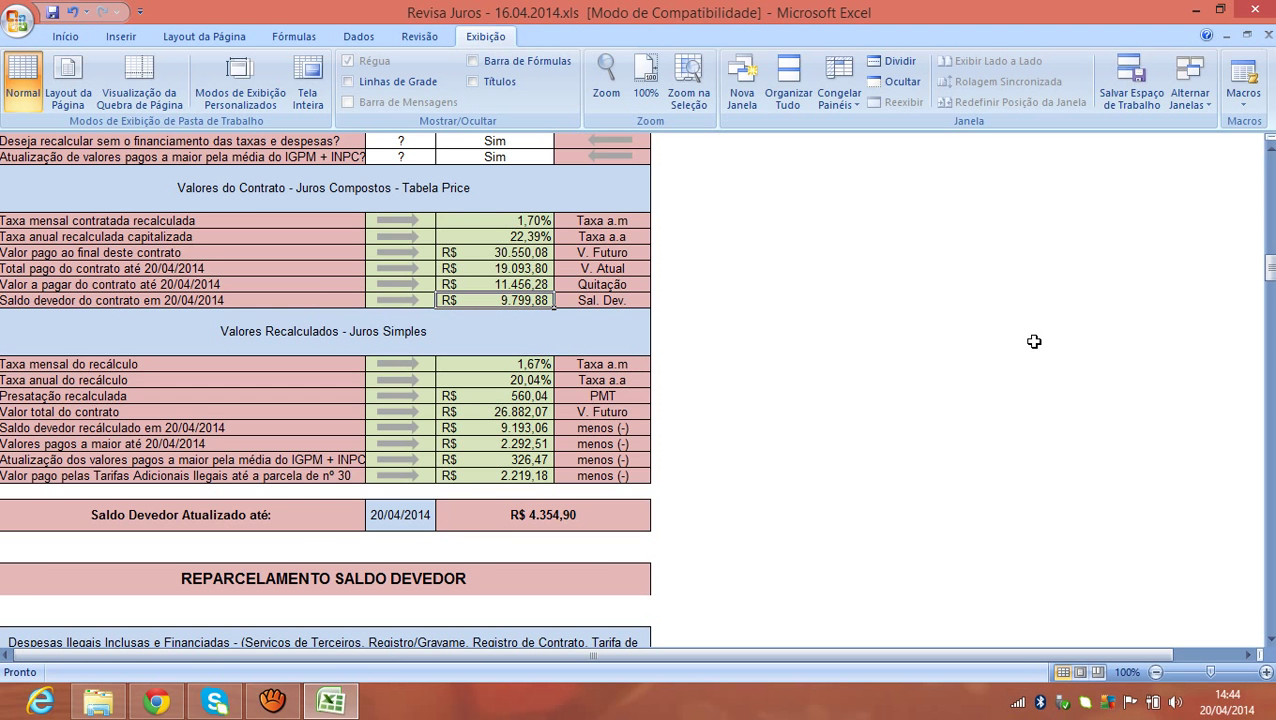
pyautogui.moveTo(1270, 278); pyautogui.dragTo(1272, 613)
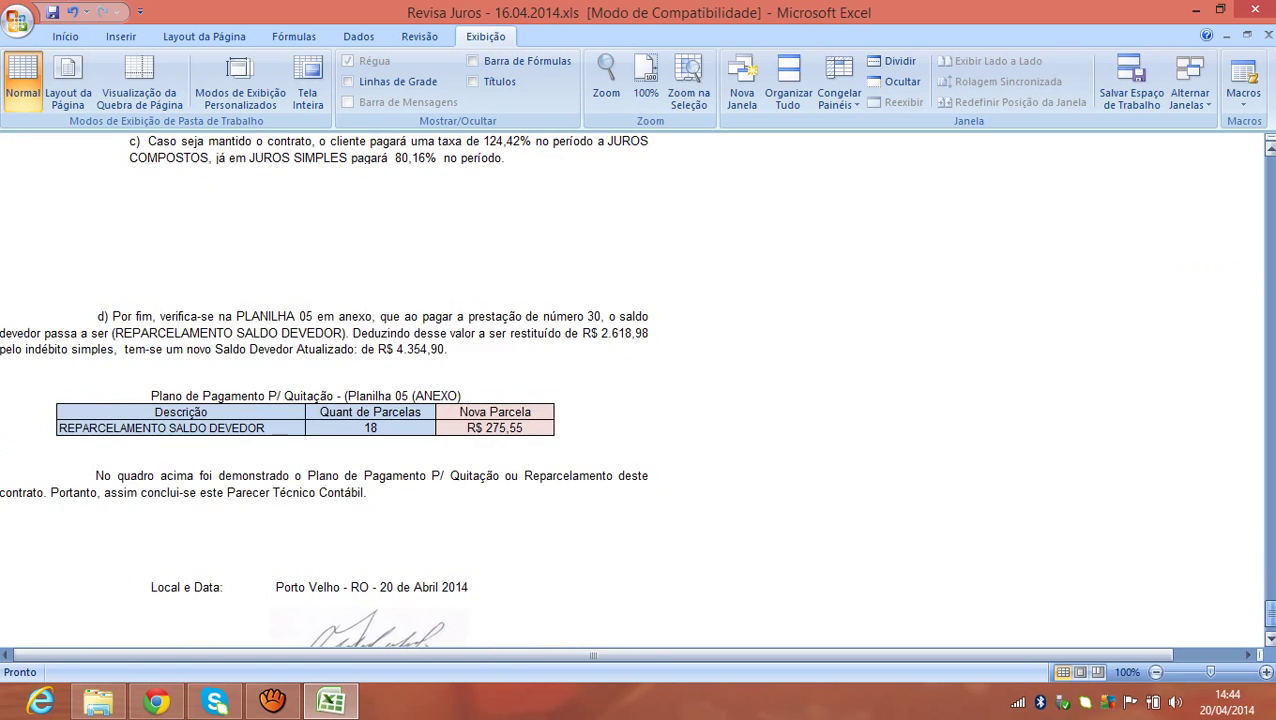
pyautogui.click(338, 430)
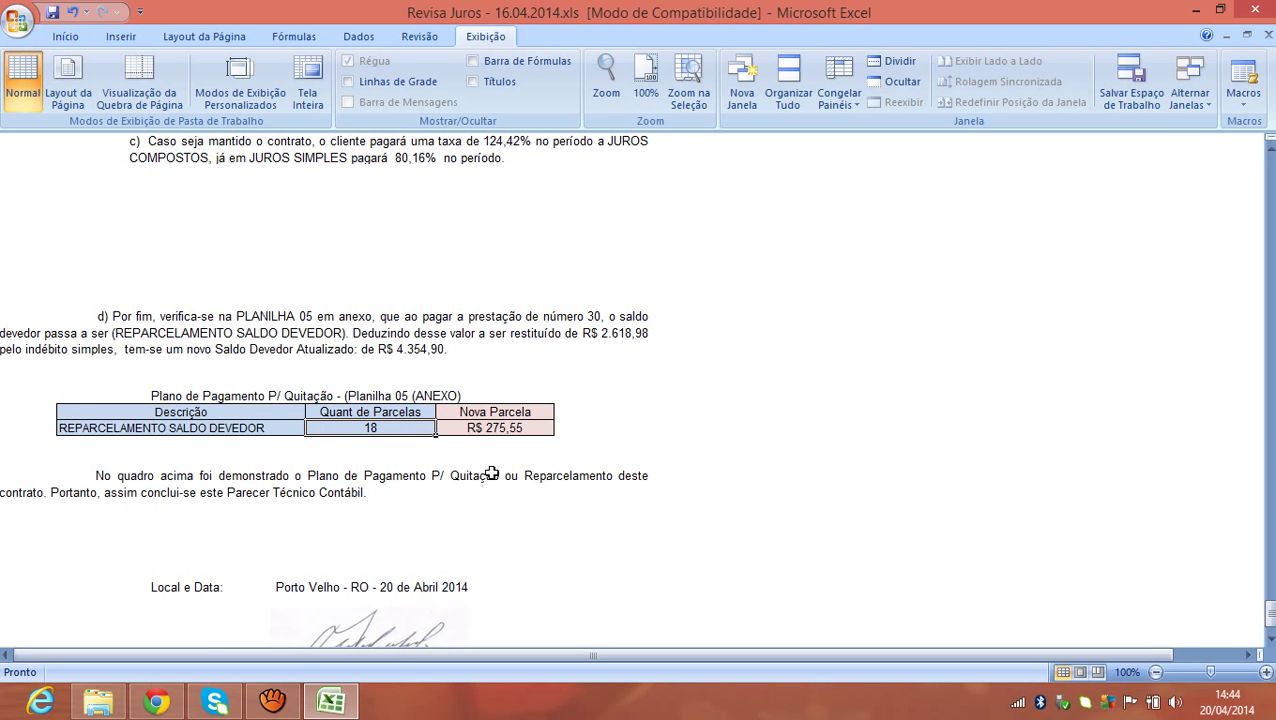
pyautogui.click(234, 432)
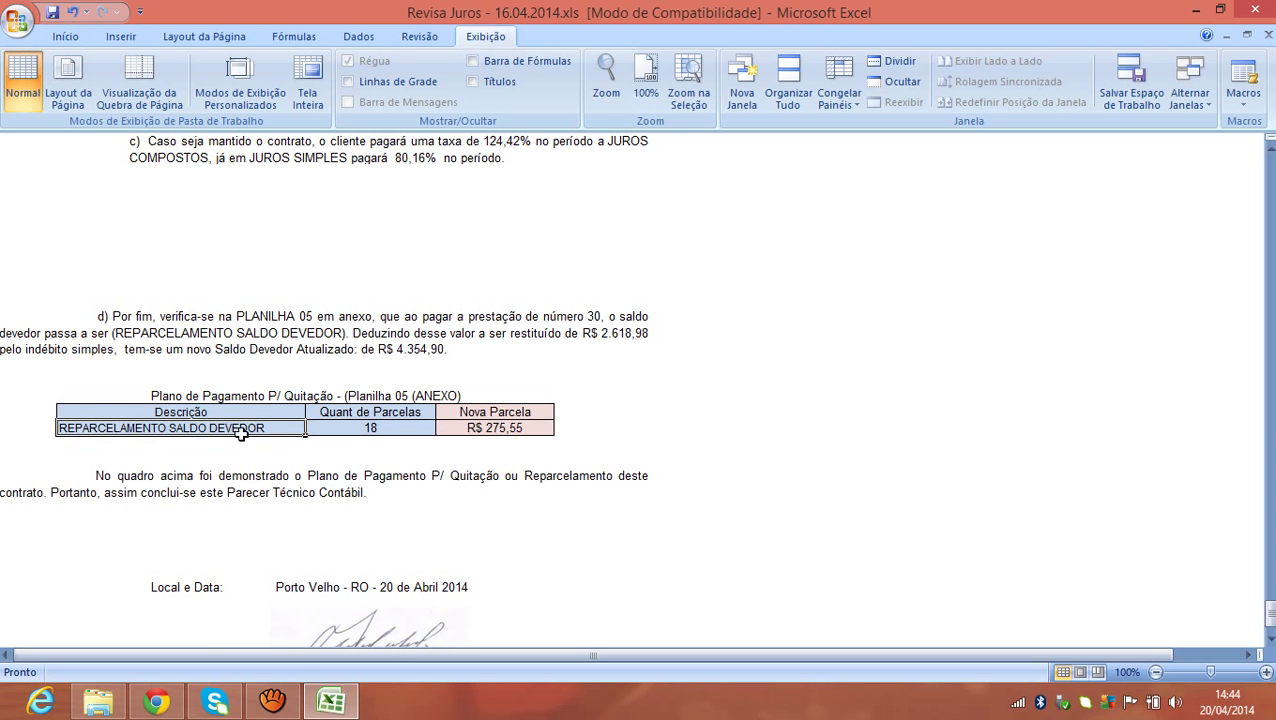
pyautogui.click(343, 431)
pyautogui.click(463, 433)
pyautogui.click(190, 430)
pyautogui.click(541, 430)
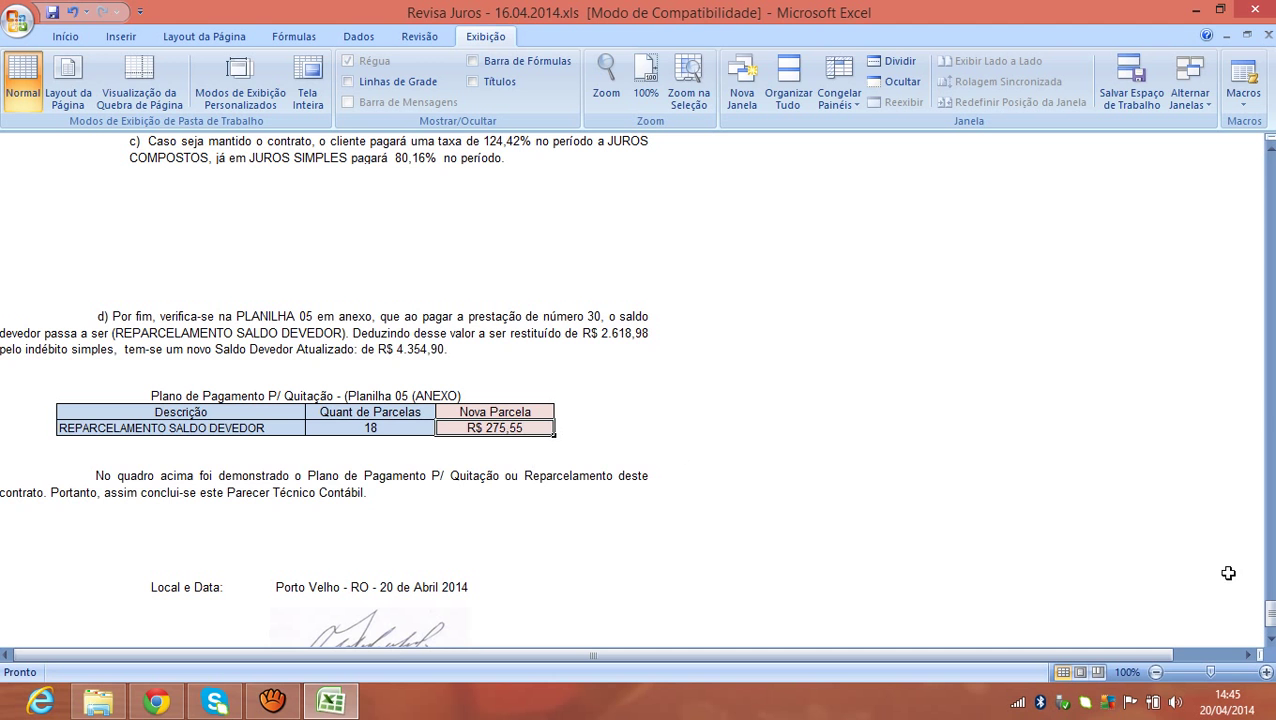
pyautogui.moveTo(1270, 617); pyautogui.dragTo(1270, 594)
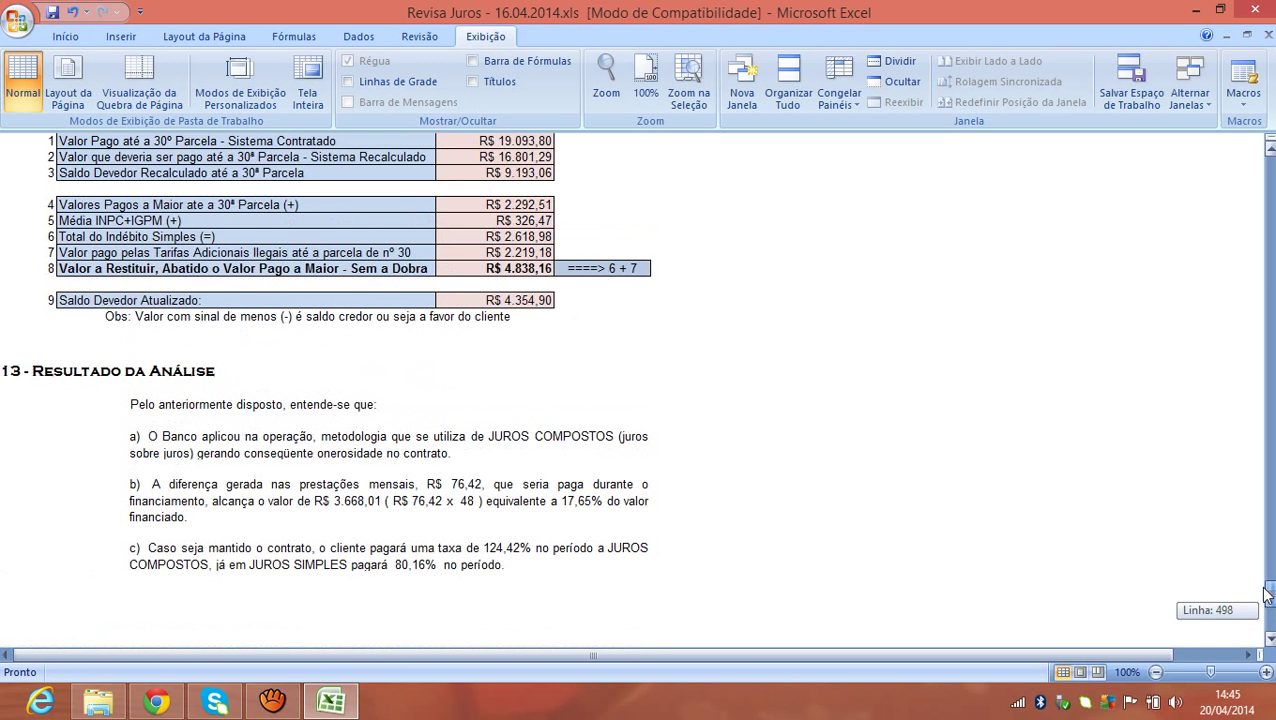
pyautogui.click(540, 268)
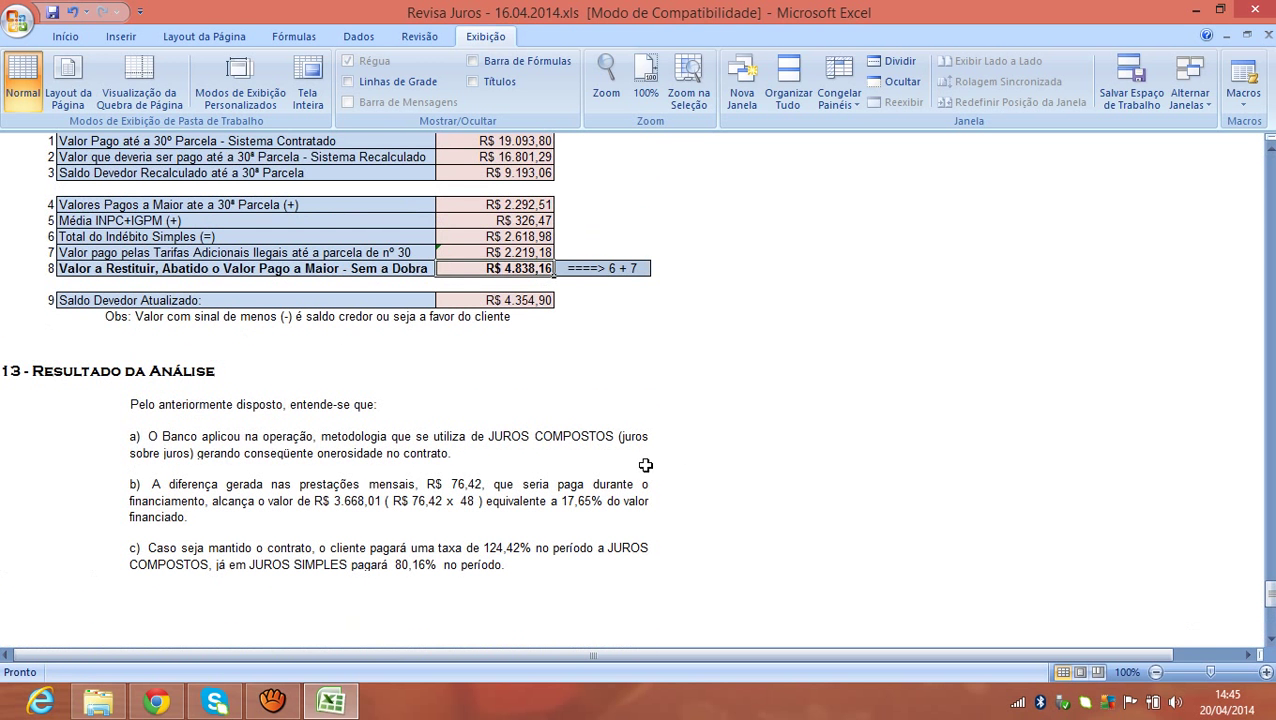
pyautogui.click(536, 303)
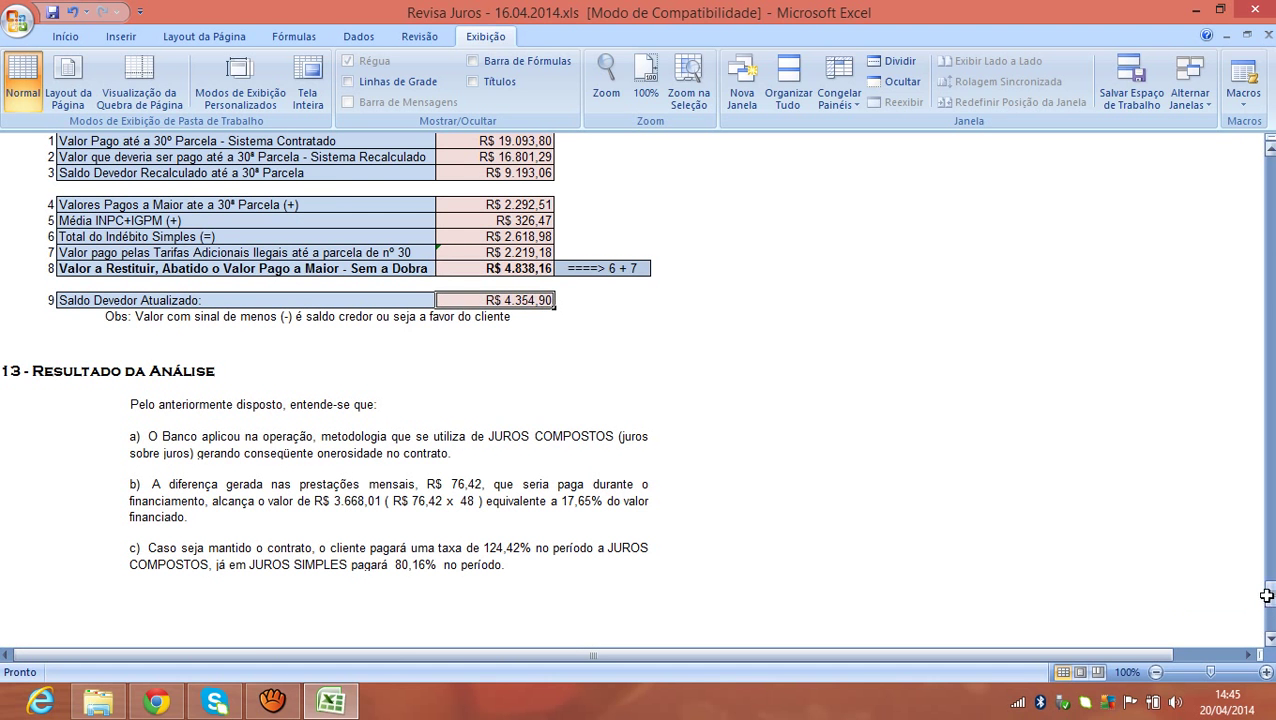
pyautogui.moveTo(1270, 596); pyautogui.dragTo(1270, 618)
pyautogui.click(430, 510)
pyautogui.click(478, 509)
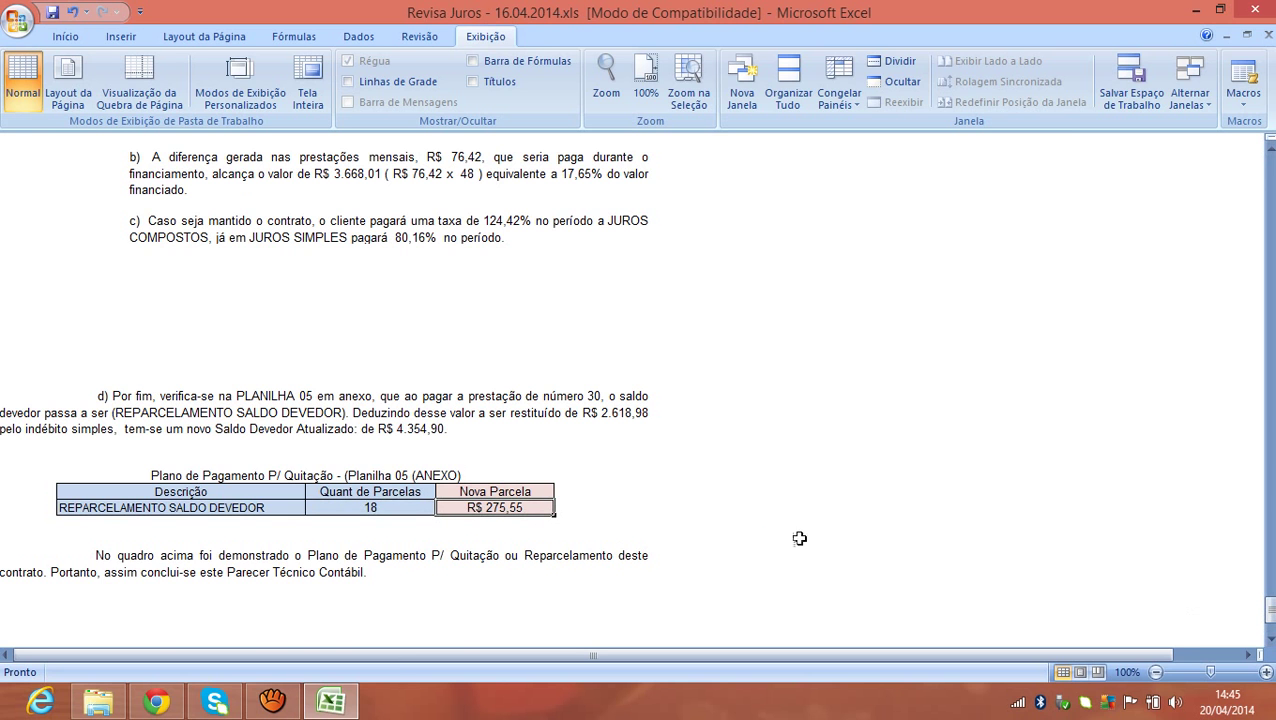
pyautogui.moveTo(1270, 620); pyautogui.dragTo(1110, 268)
pyautogui.click(574, 490)
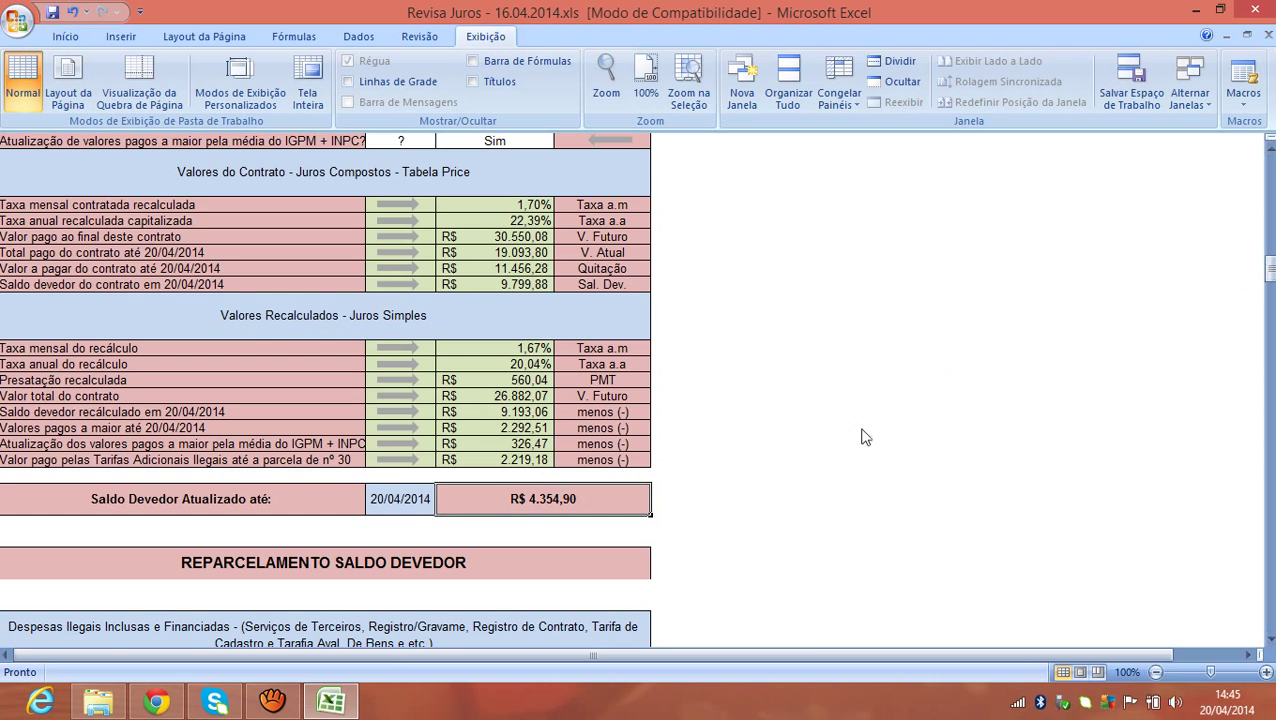
# Confirm the paid installments cell now shows 30, then return to the Revisa Juros main menu.
pyautogui.moveTo(1269, 268); pyautogui.dragTo(1271, 221)
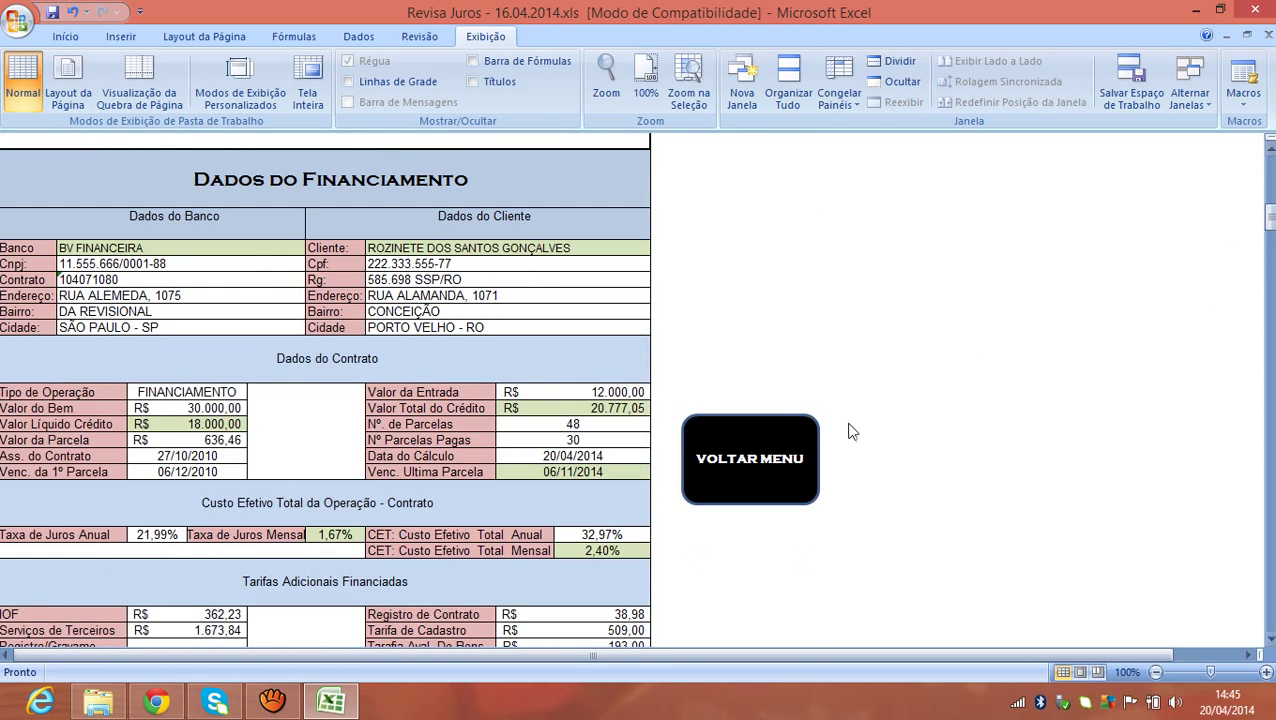
pyautogui.click(632, 438)
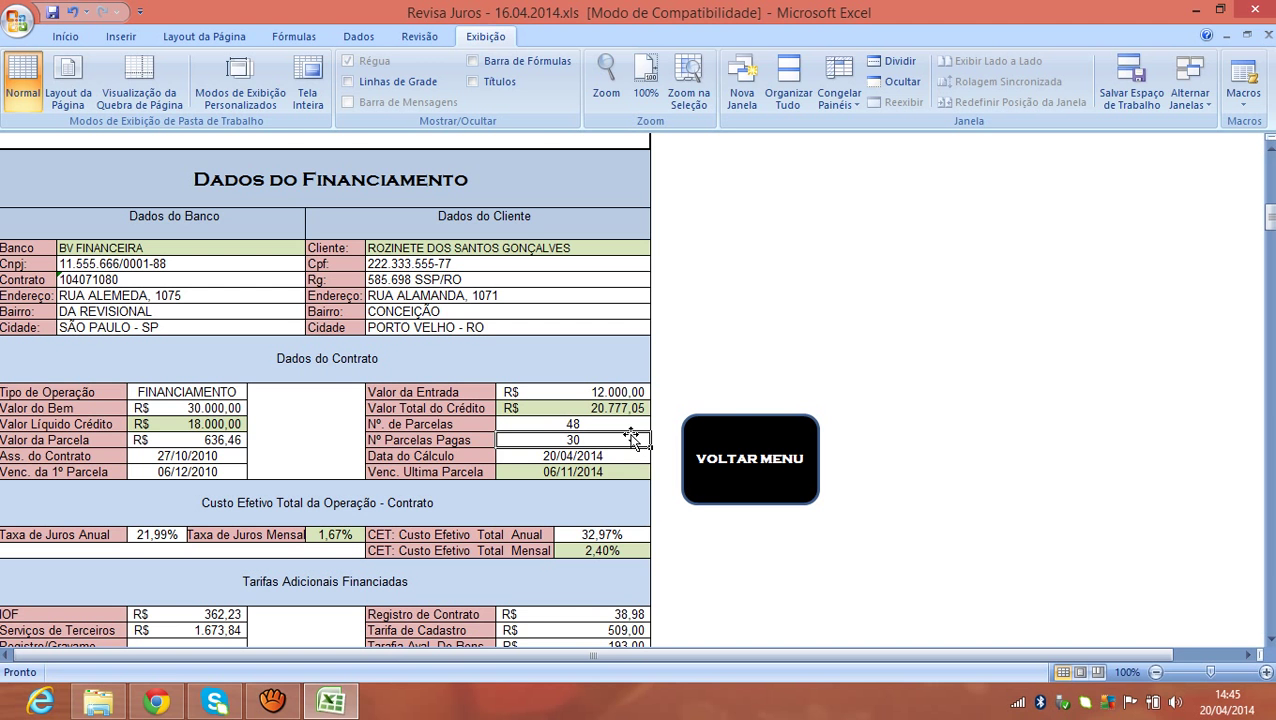
pyautogui.moveTo(1270, 217)
pyautogui.mouseDown()
pyautogui.moveTo(1270, 155)
pyautogui.moveTo(1270, 215)
pyautogui.mouseUp()
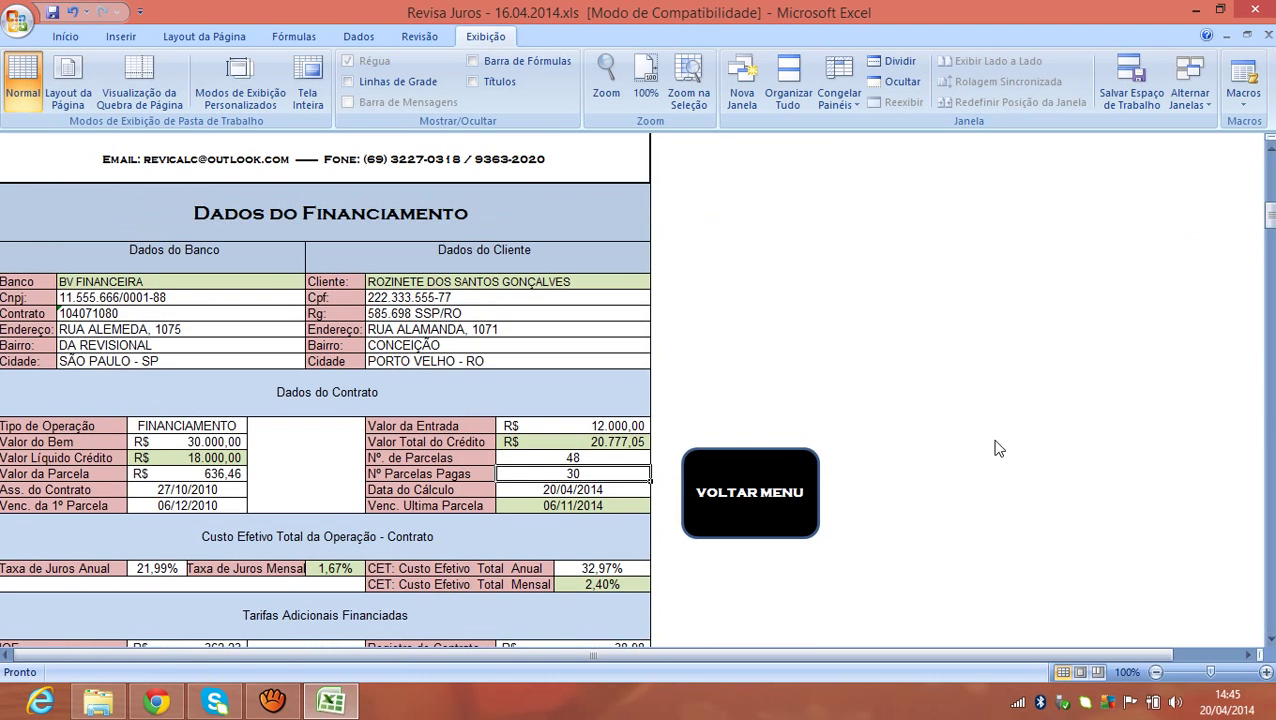
pyautogui.click(800, 525)
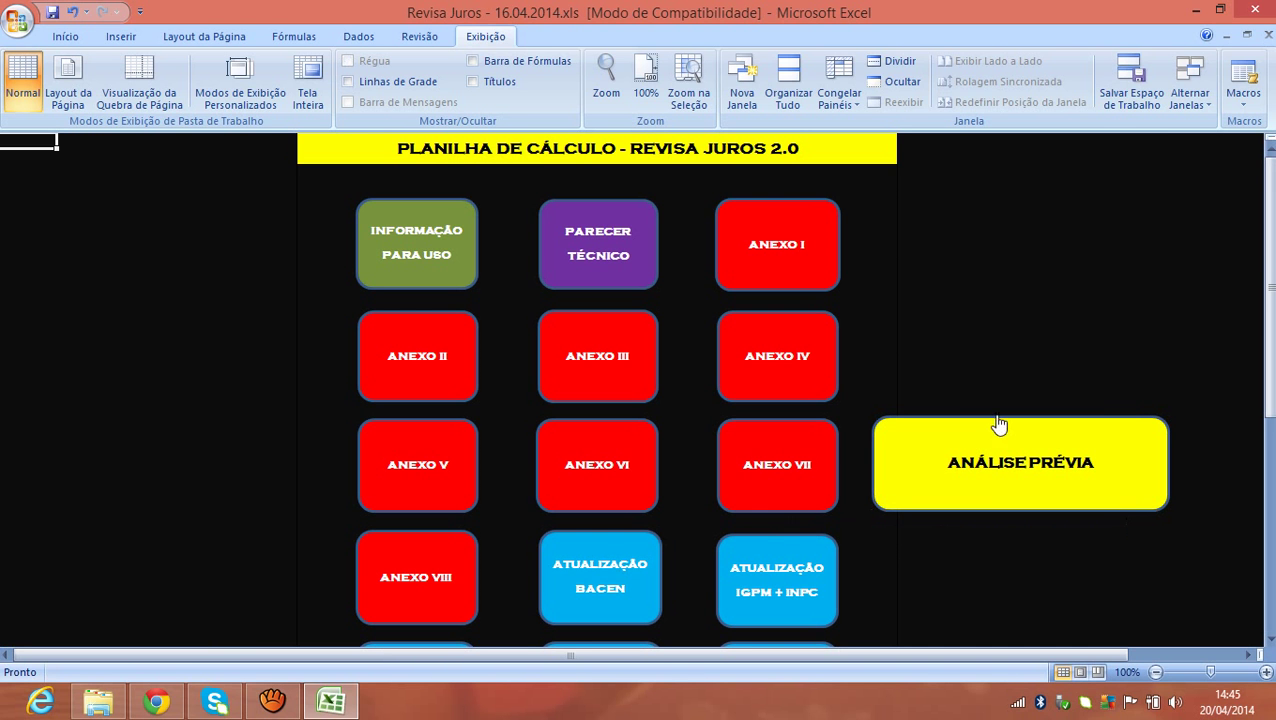